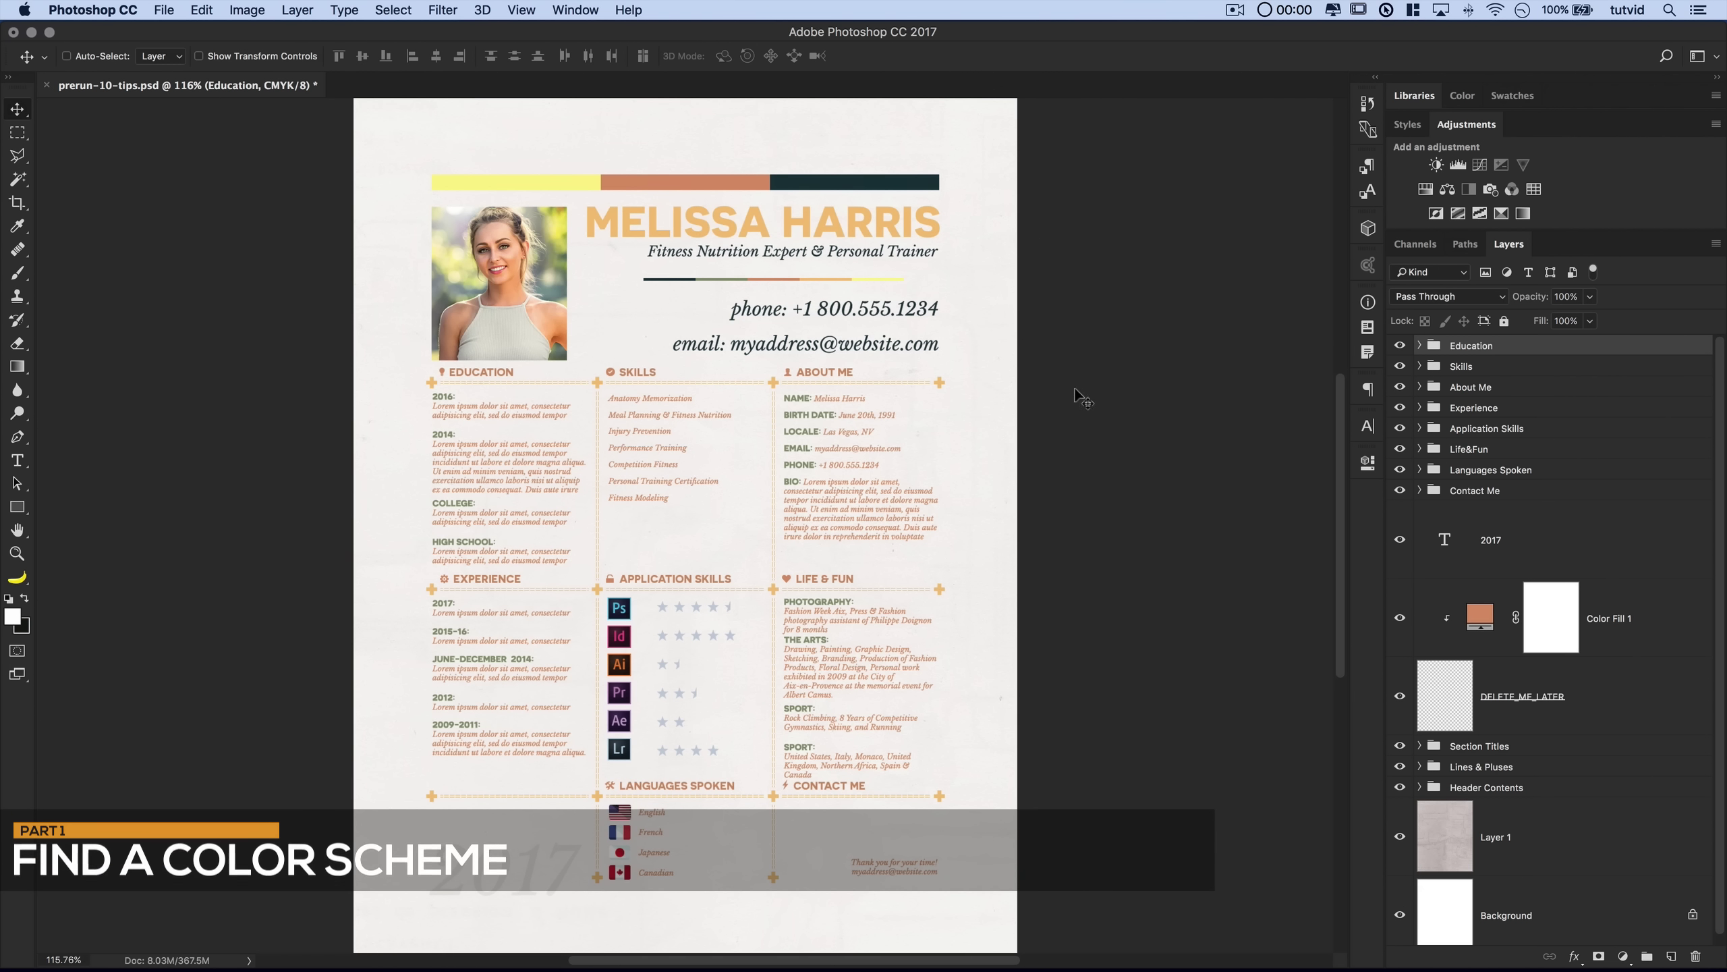
- Switch to Adobe Color CC in Chrome and search the Explore themes for "vegas"
key("super")
key("super+Tab")
key("super+Tab")
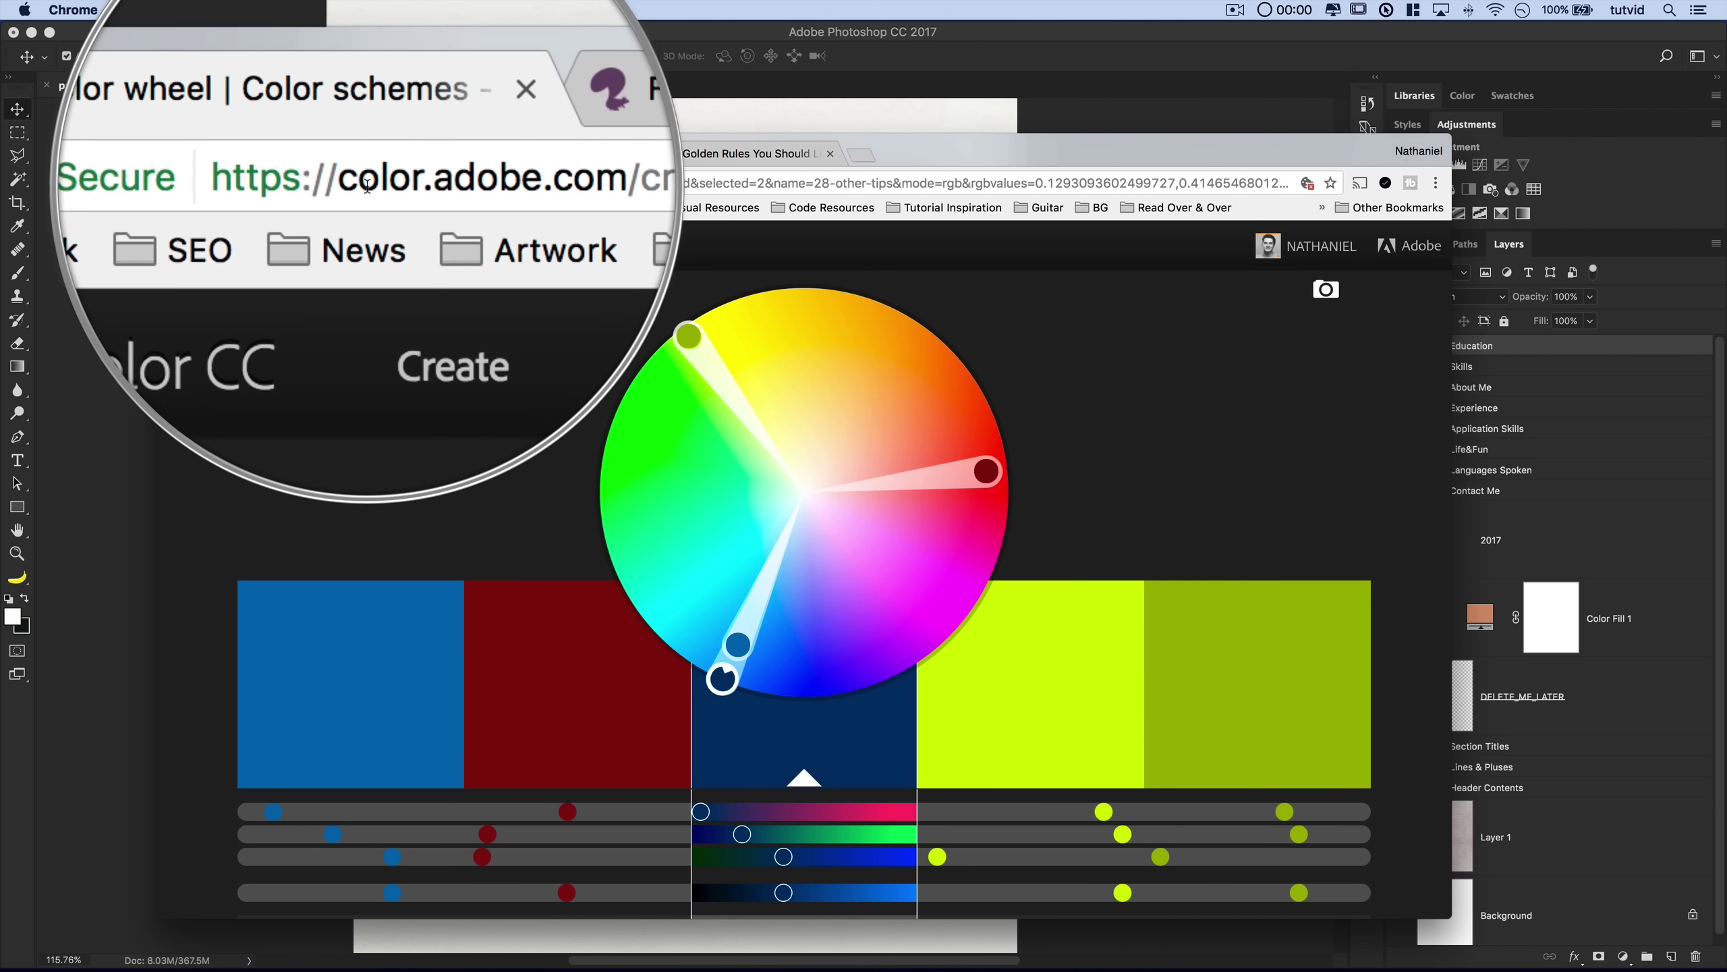
left_click(476, 245)
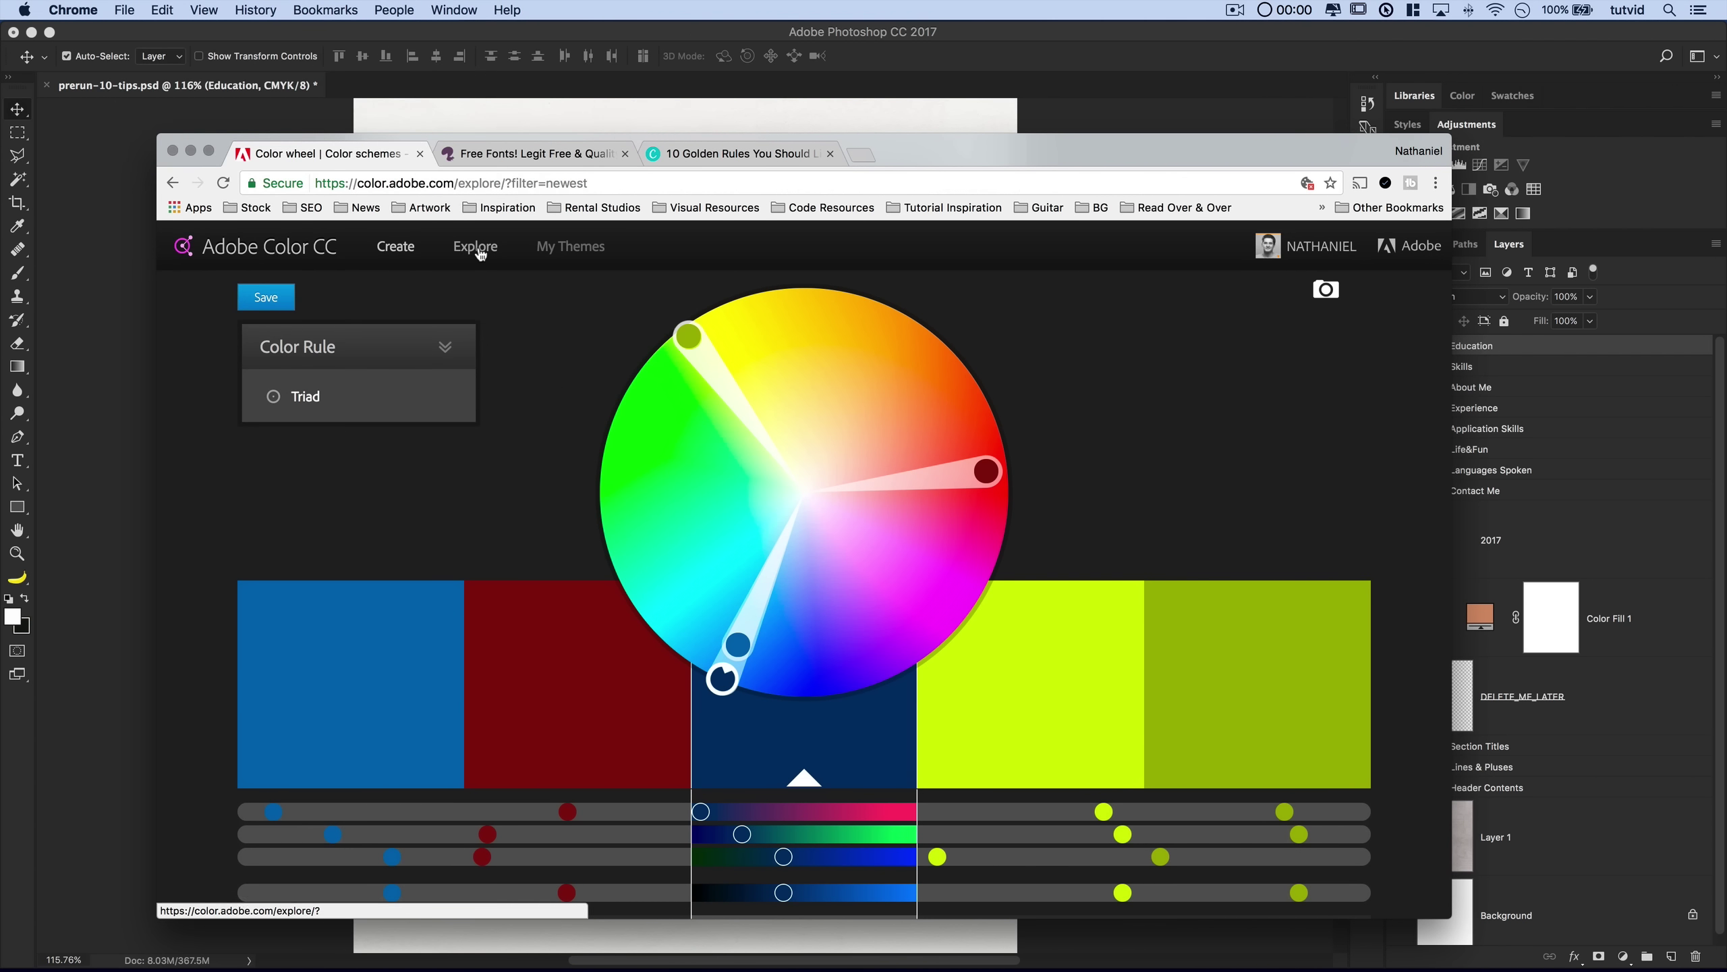
mouse_move(1211, 371)
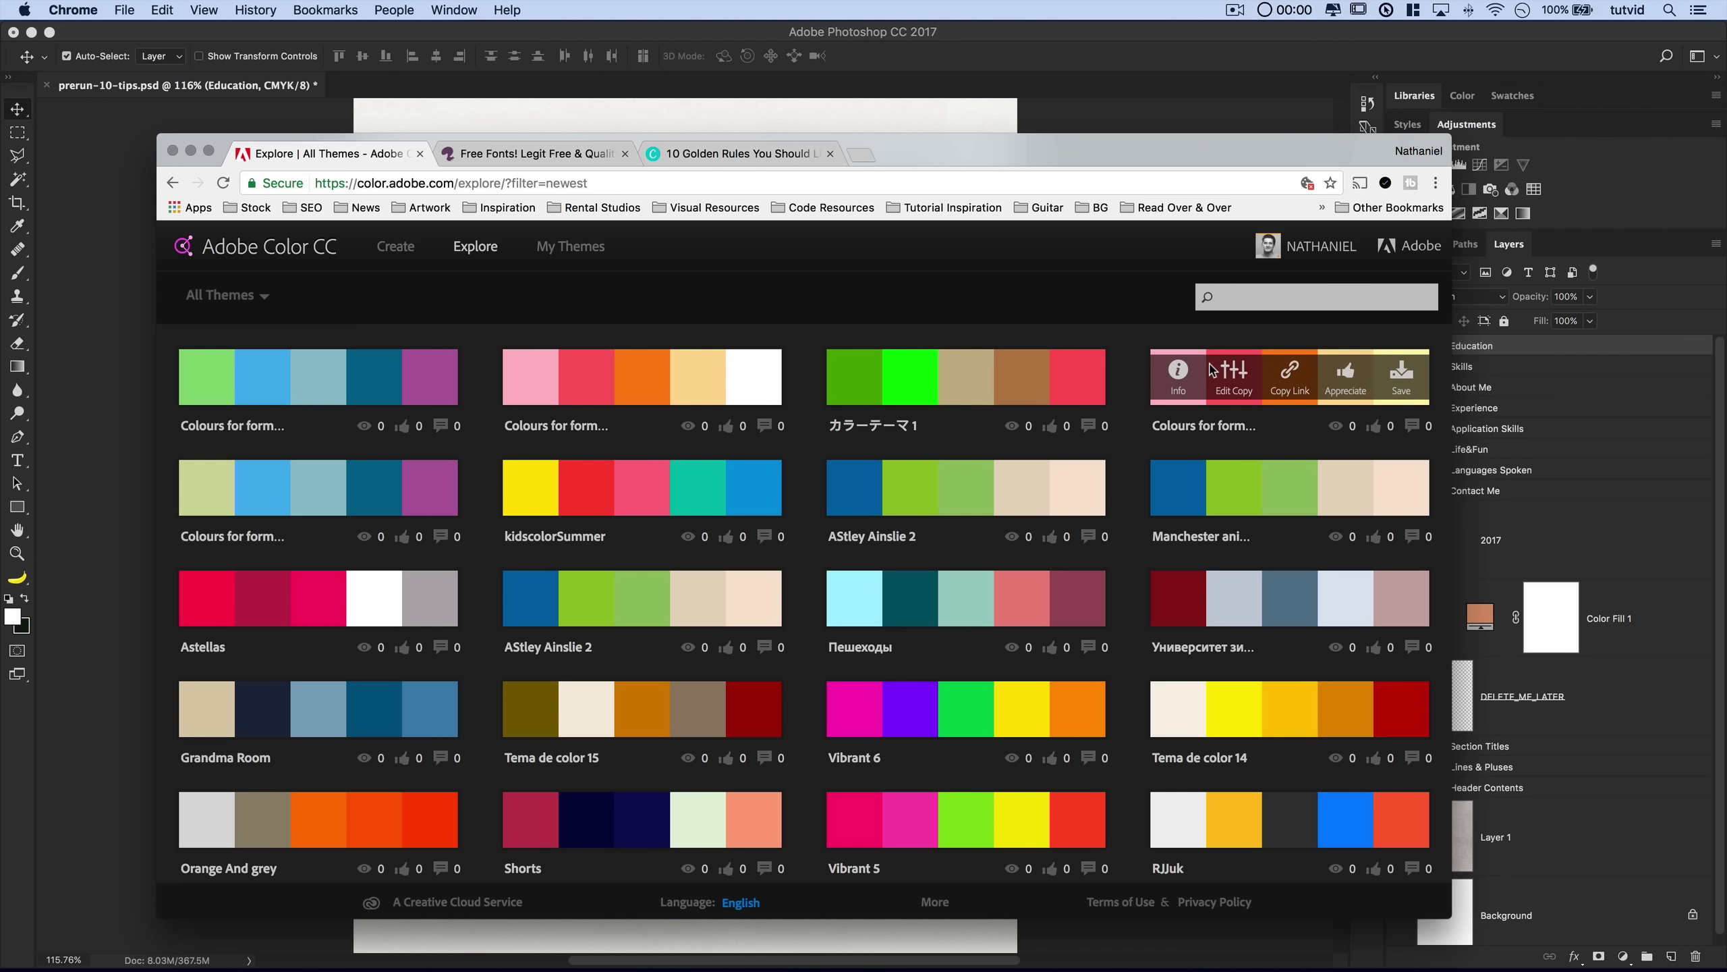
type("egas")
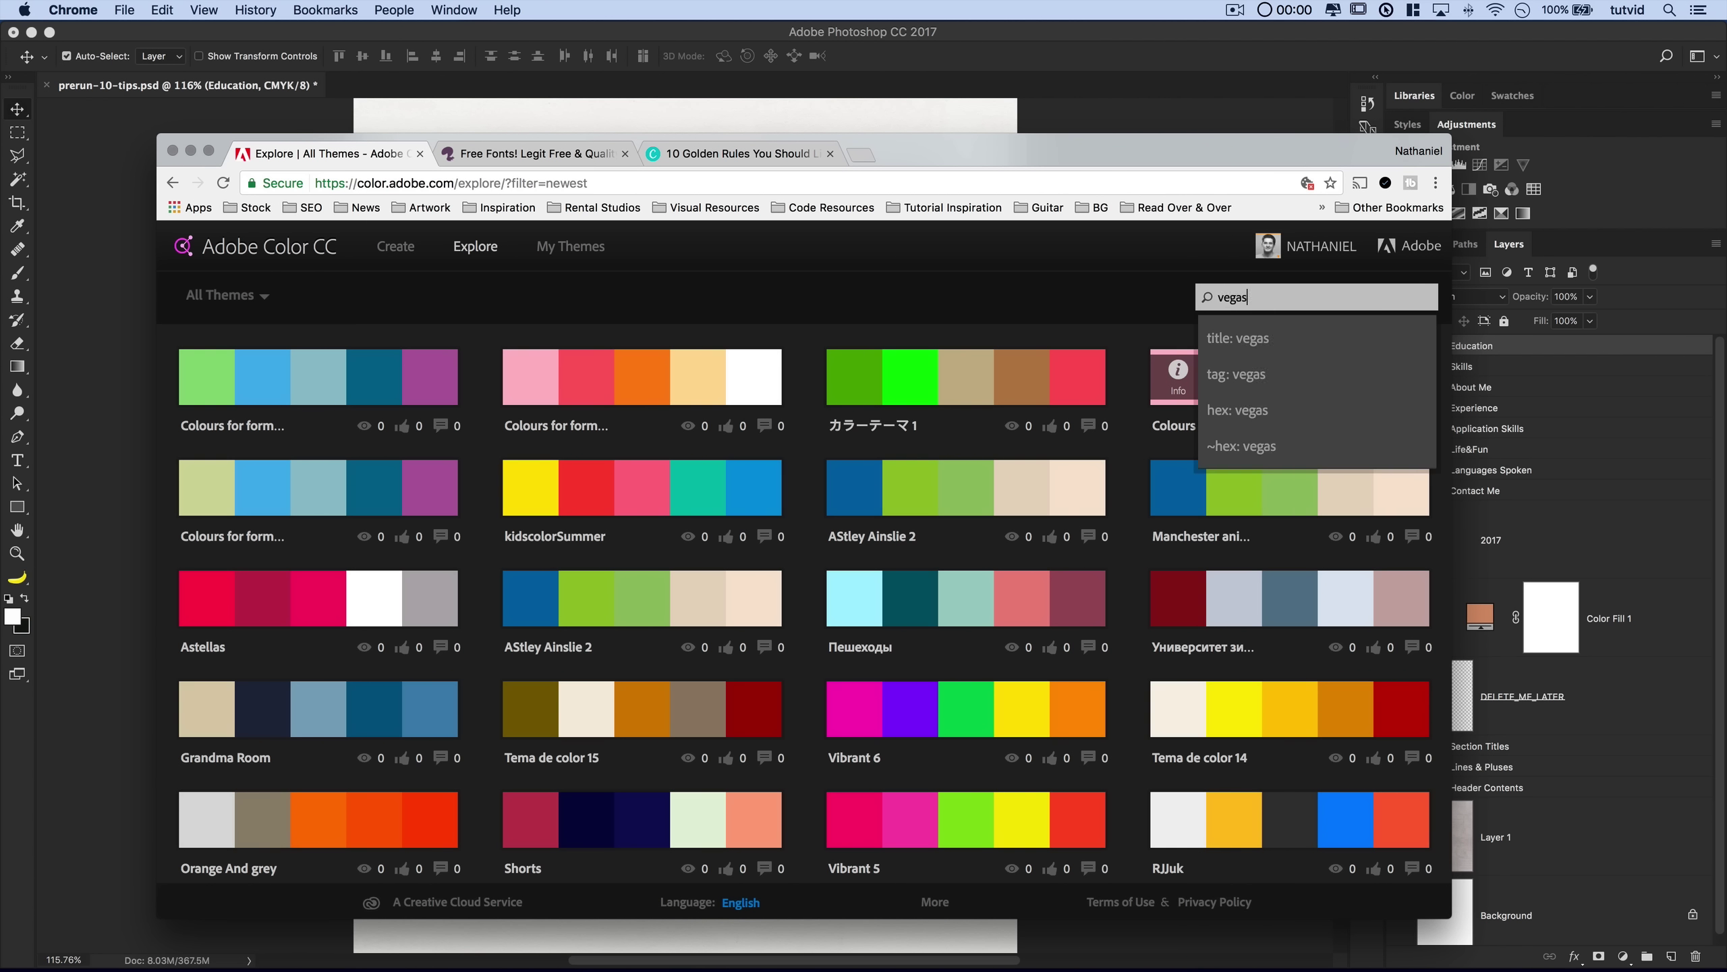
key("Return")
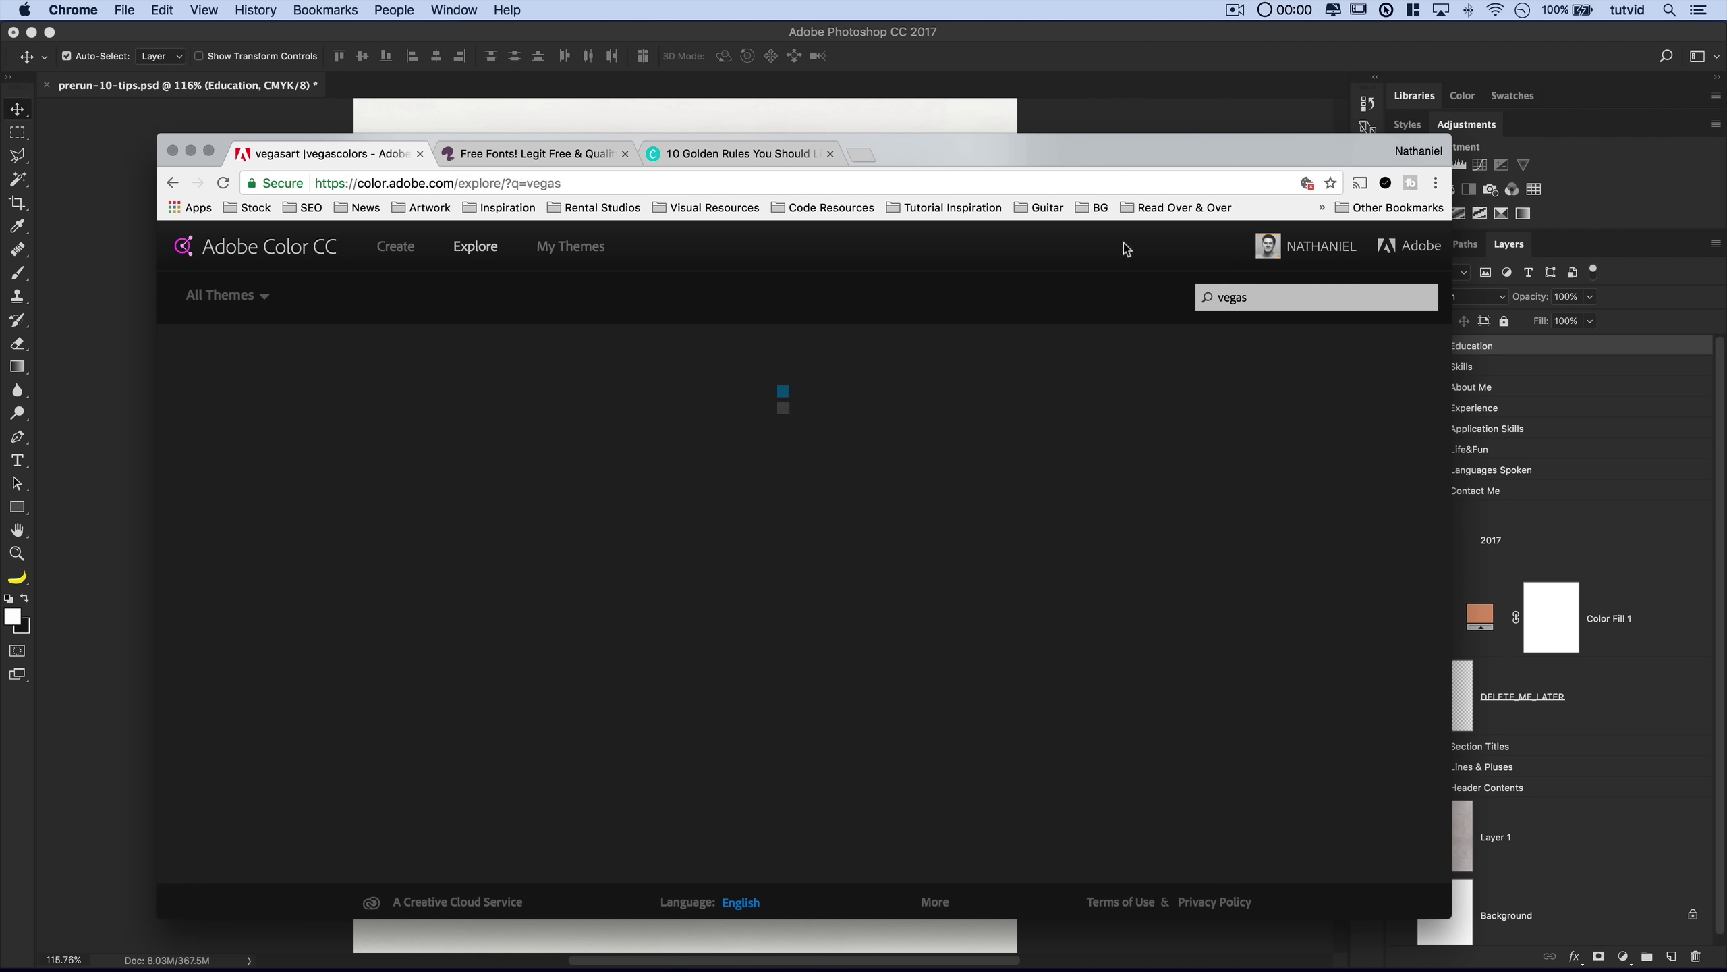
- Open the Vegas Sunset theme and save it to the Color Schemes library
mouse_move(299, 392)
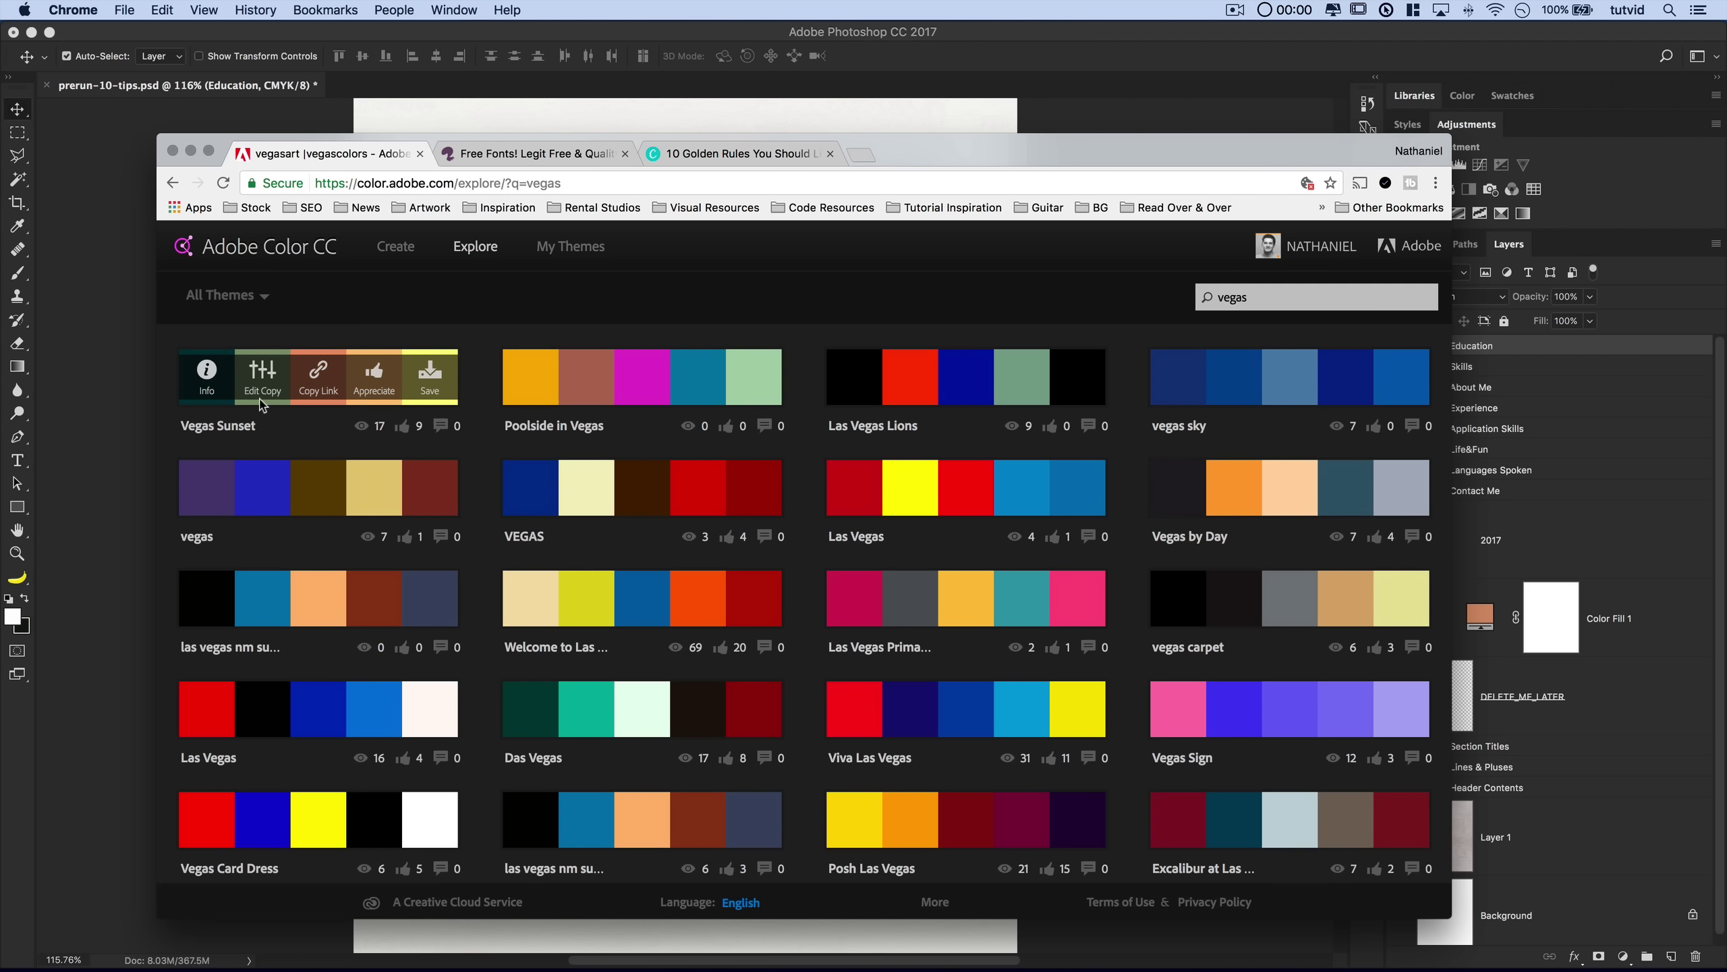
left_click(231, 427)
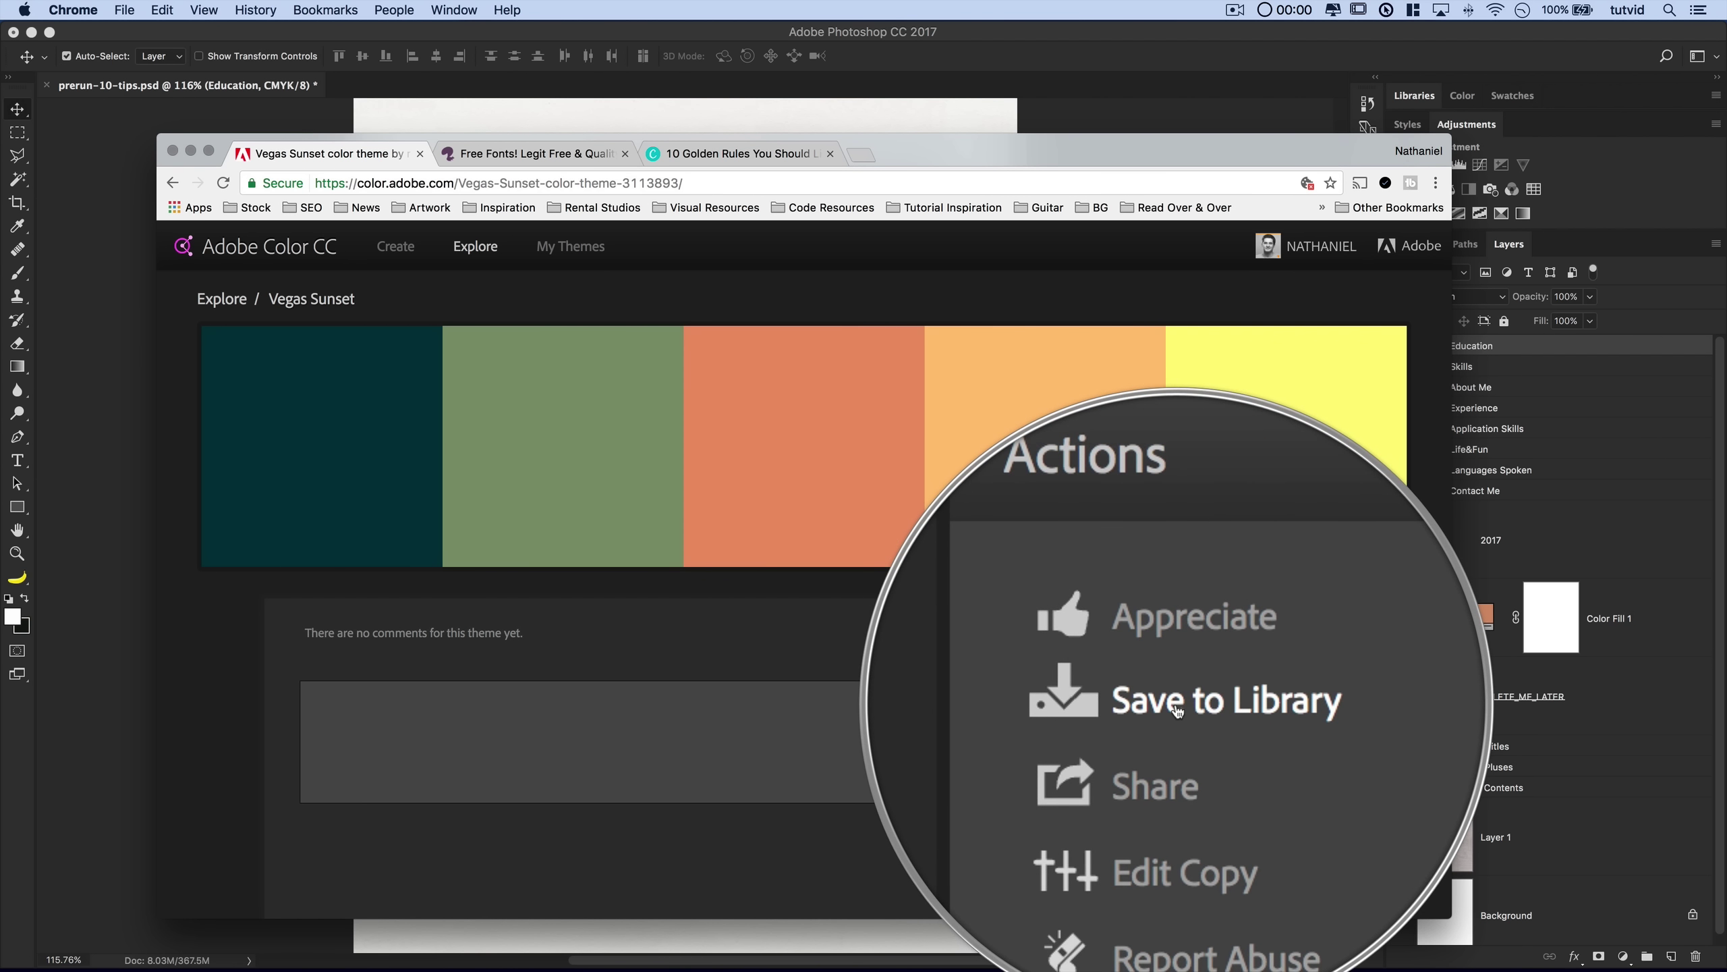
left_click(1187, 703)
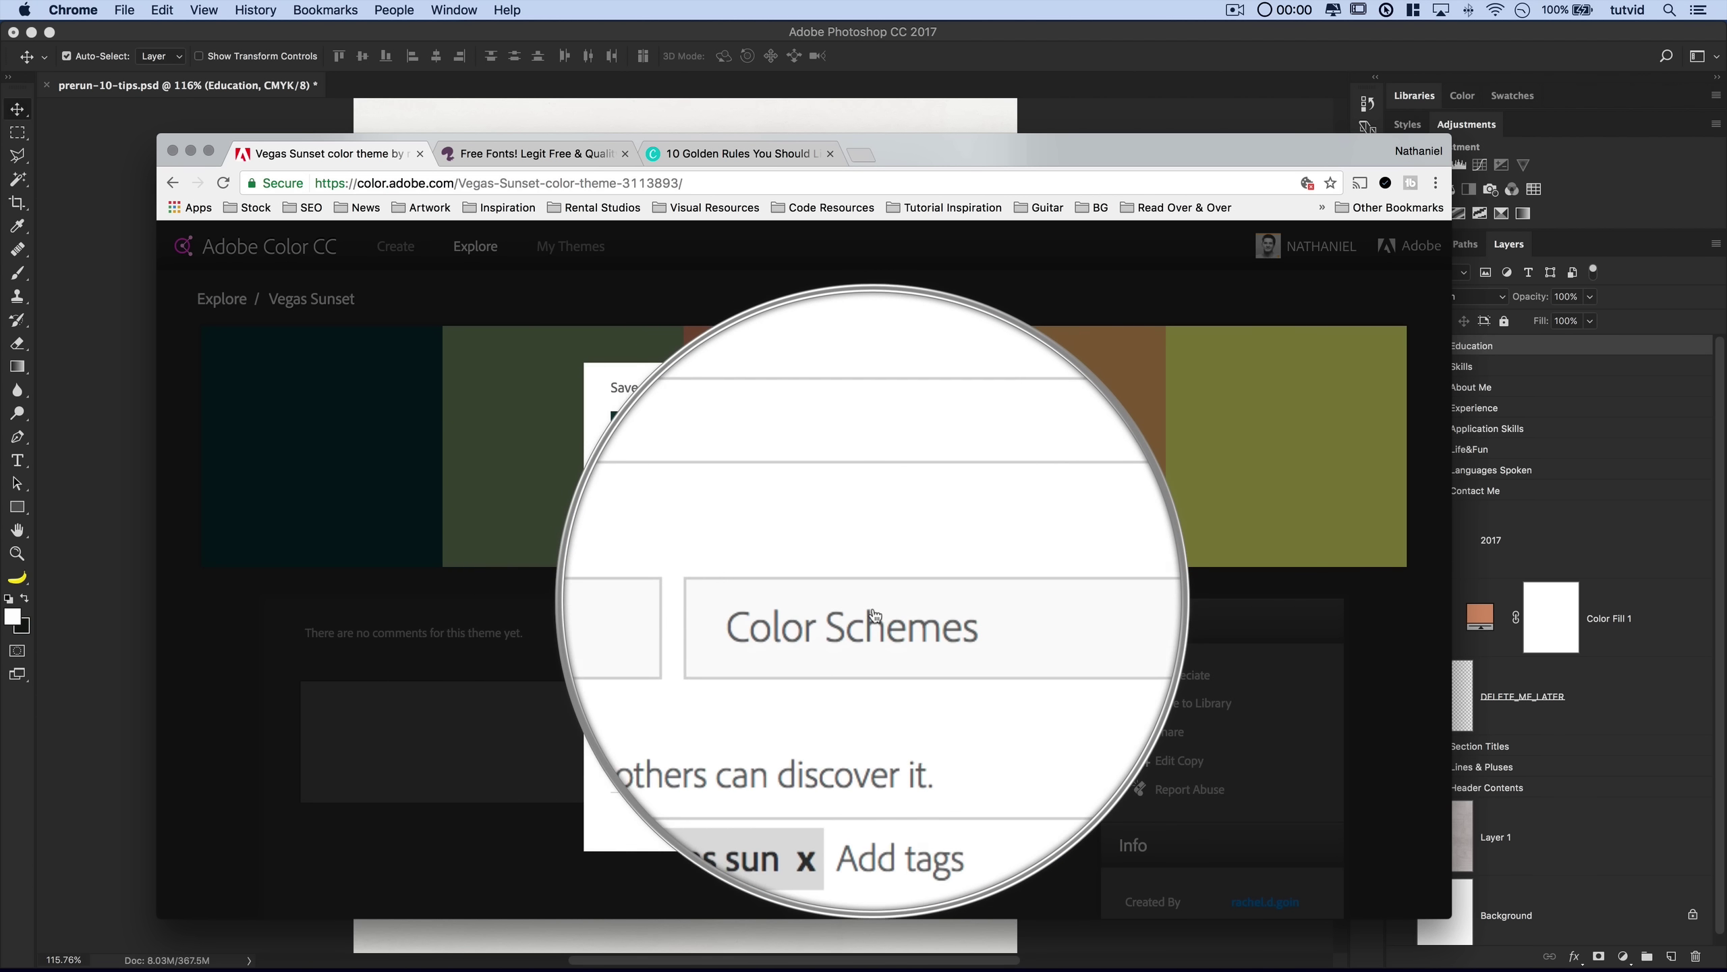
left_click(884, 610)
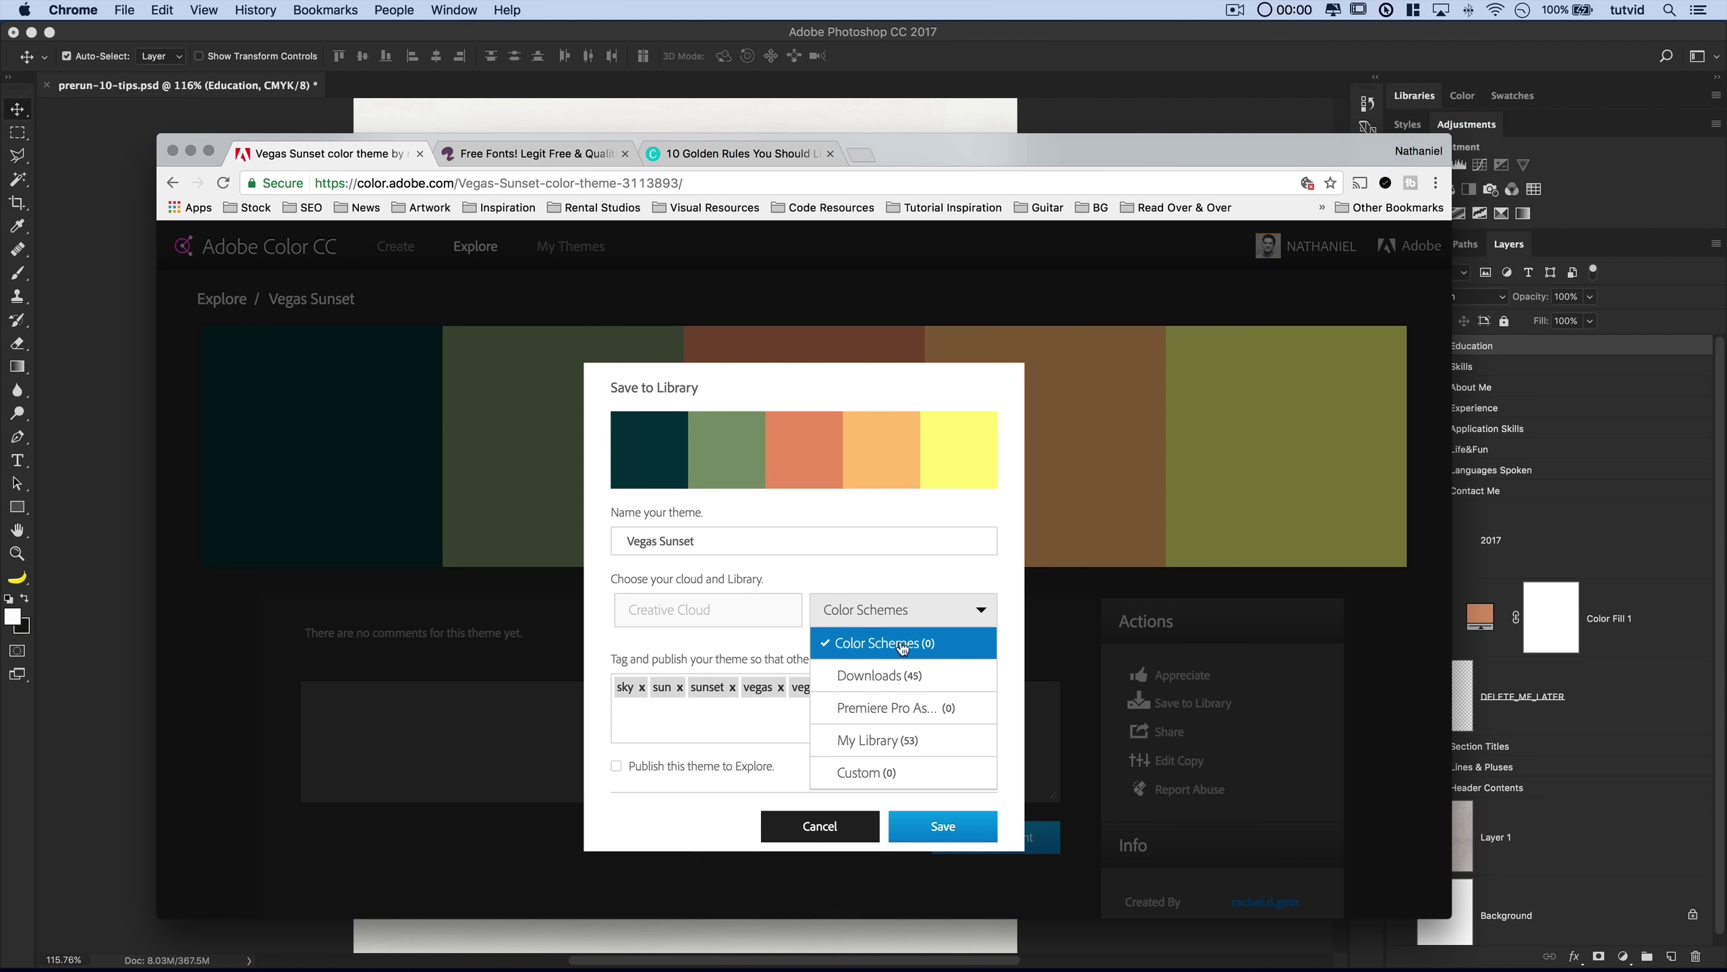
left_click(896, 645)
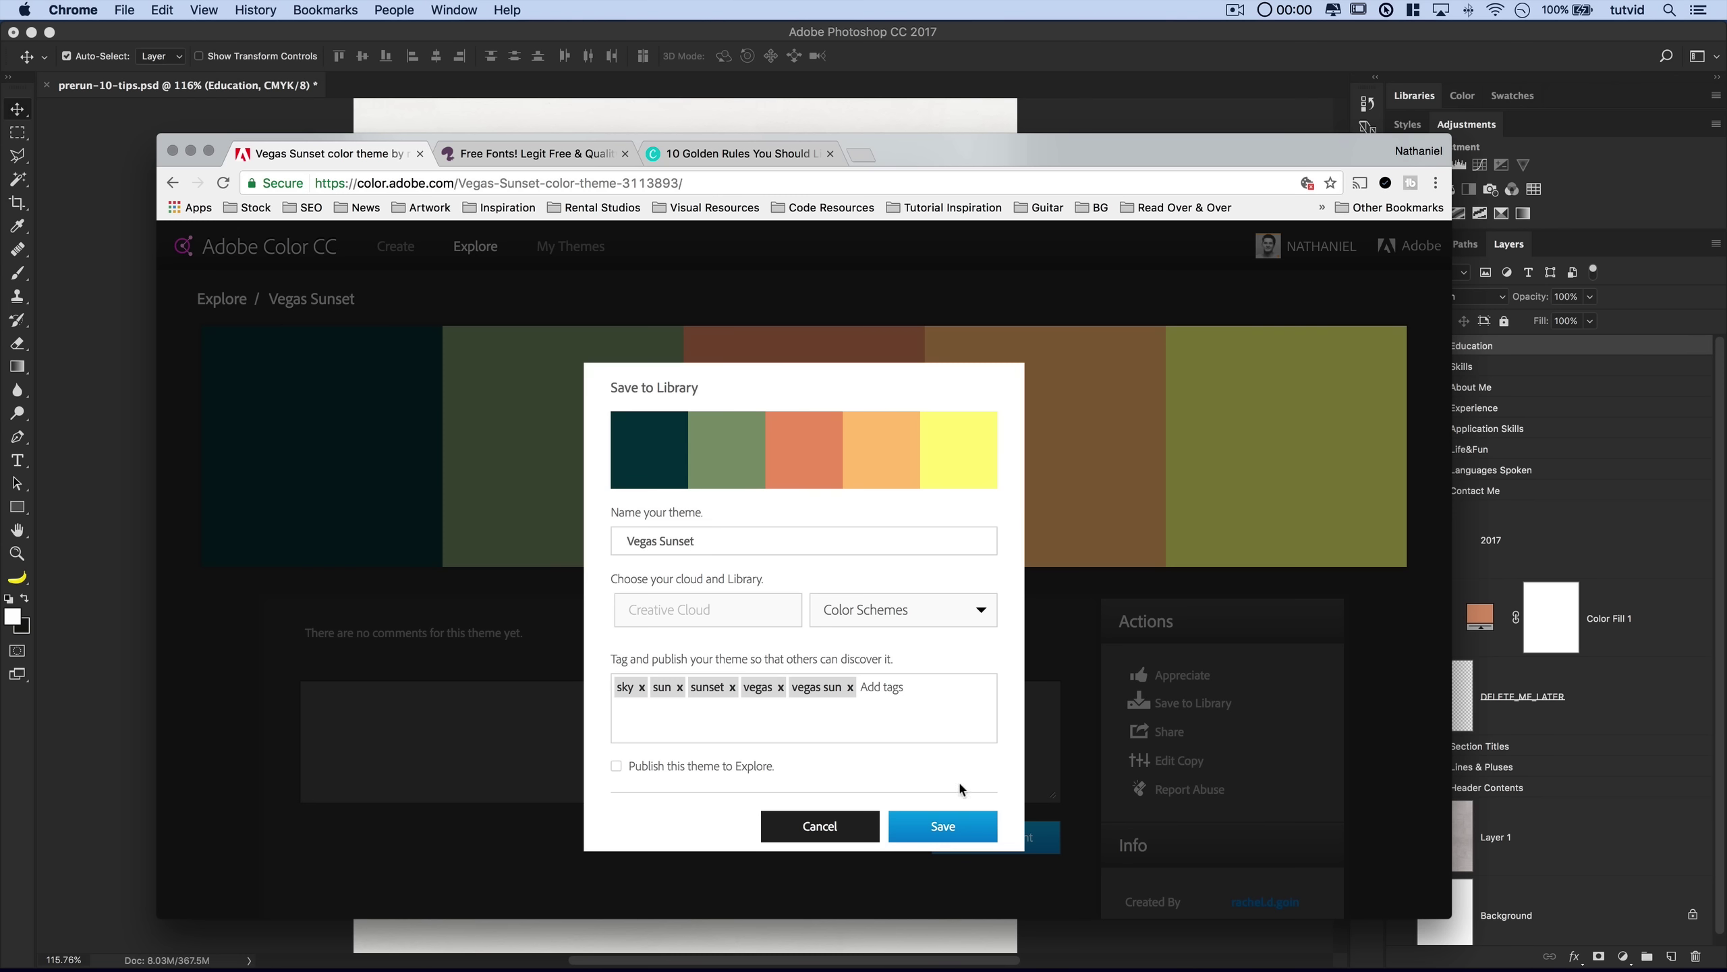
left_click(939, 827)
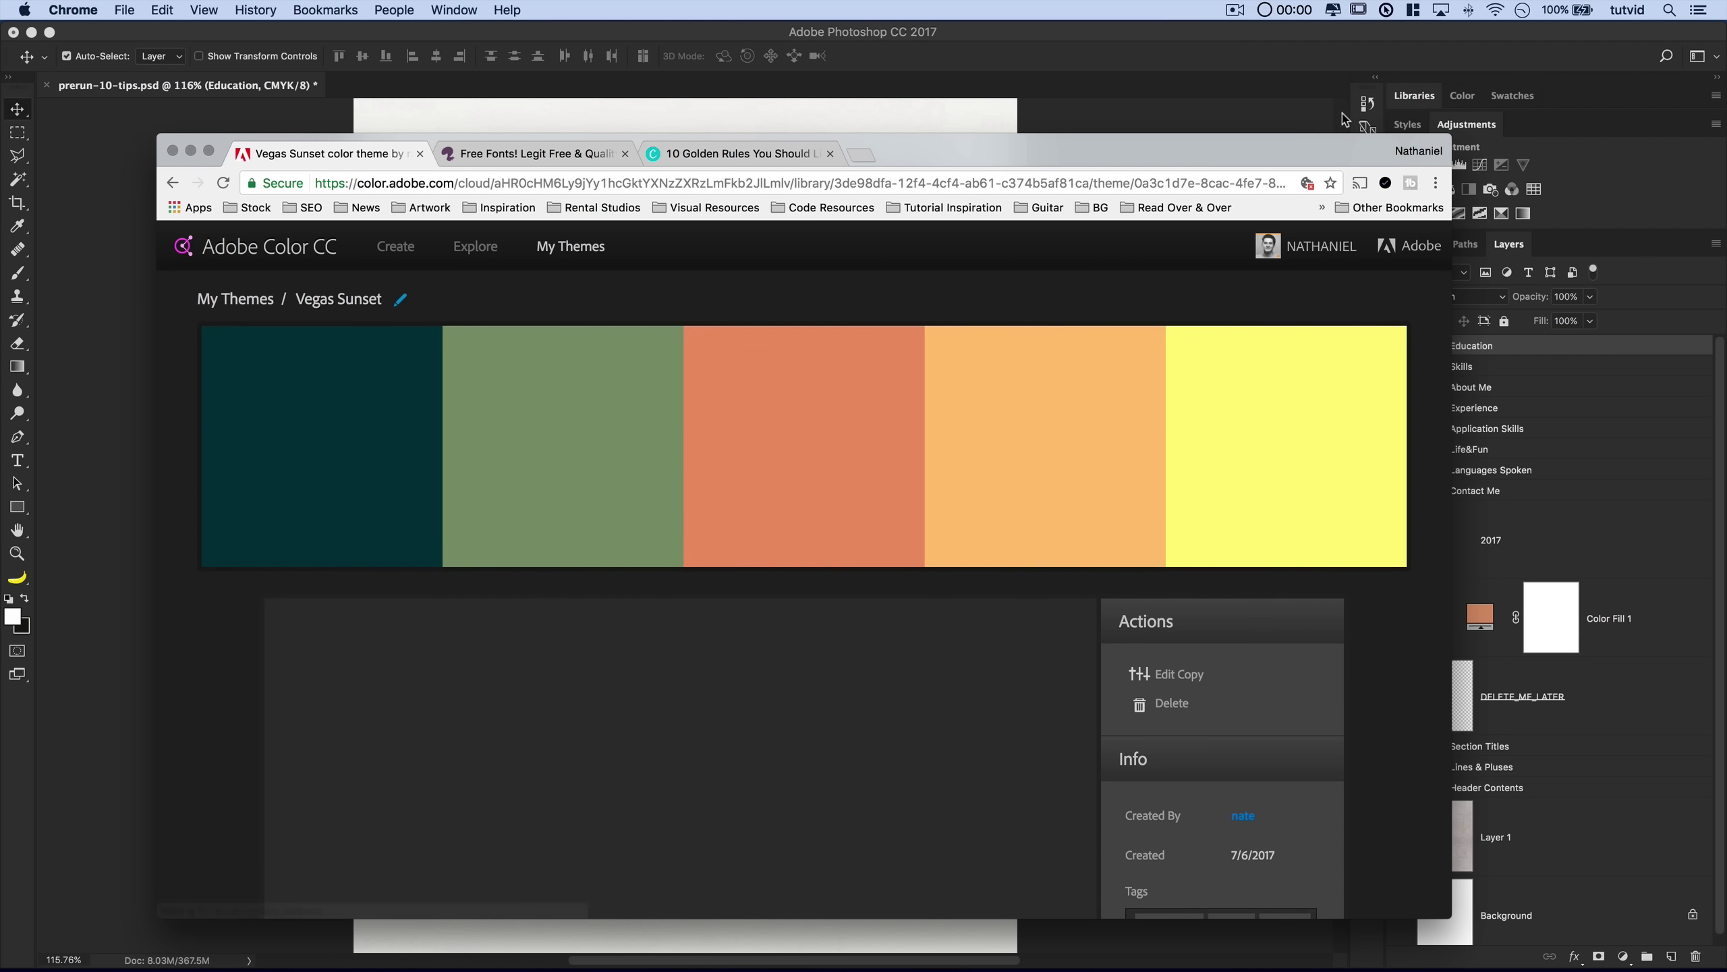
- Return to Photoshop and display the Color Schemes library with the saved Vegas Sunset theme
left_click(1289, 107)
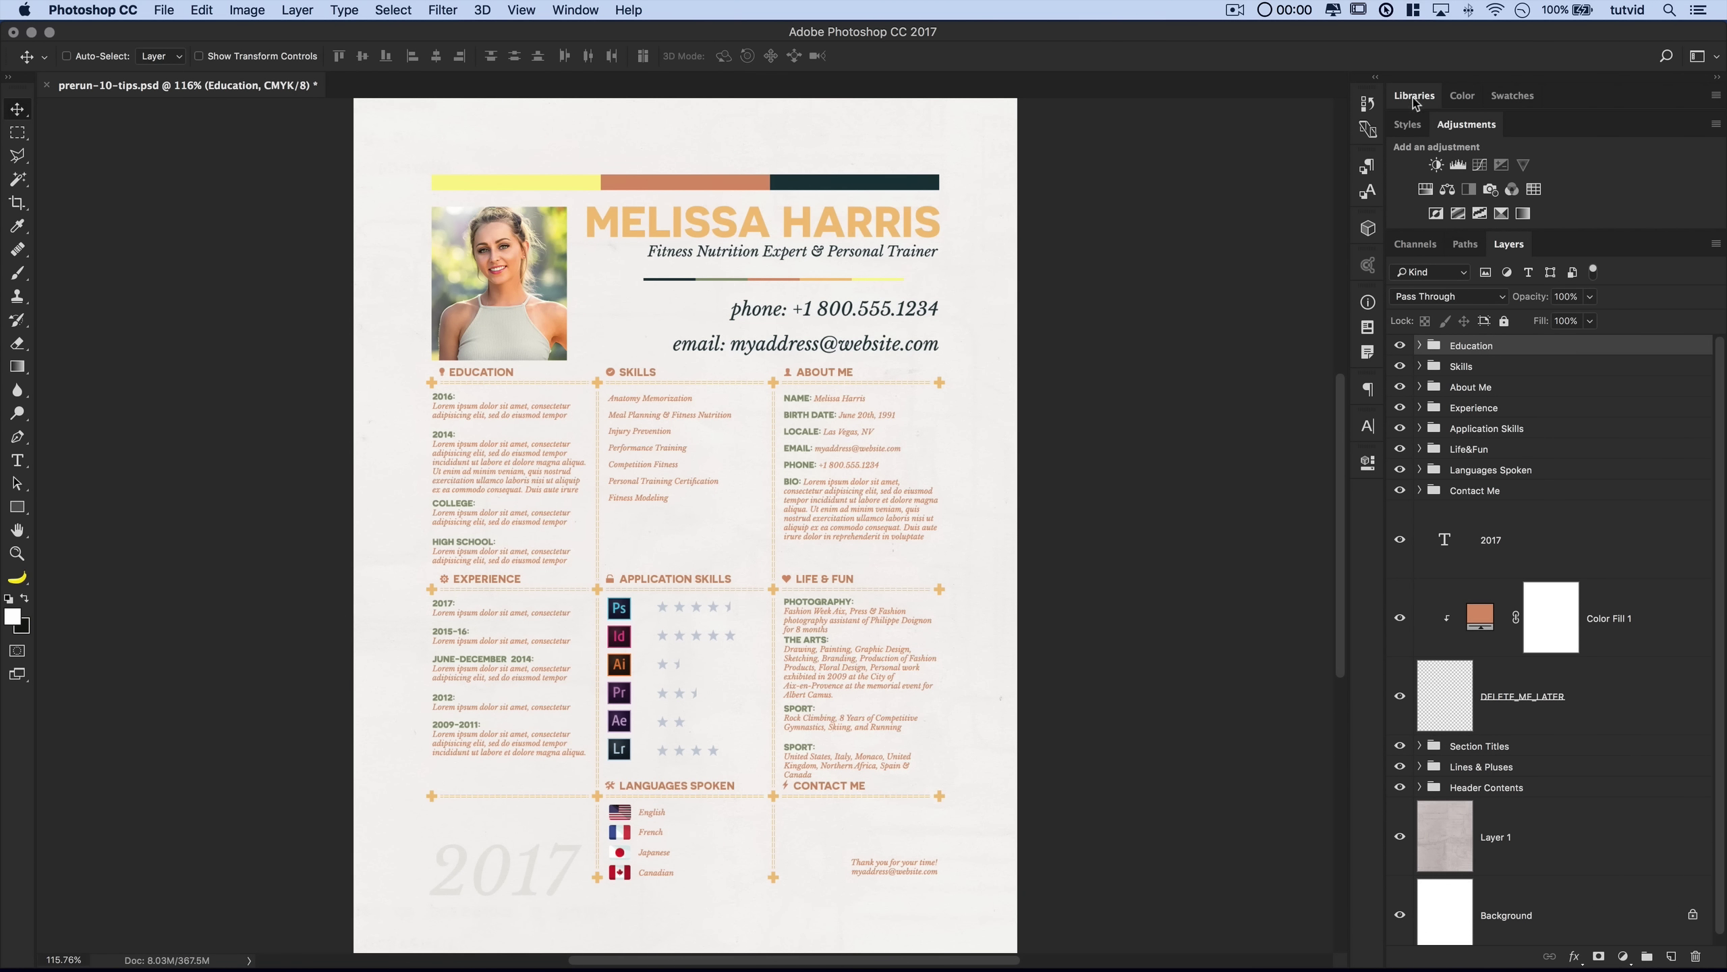
left_click(575, 9)
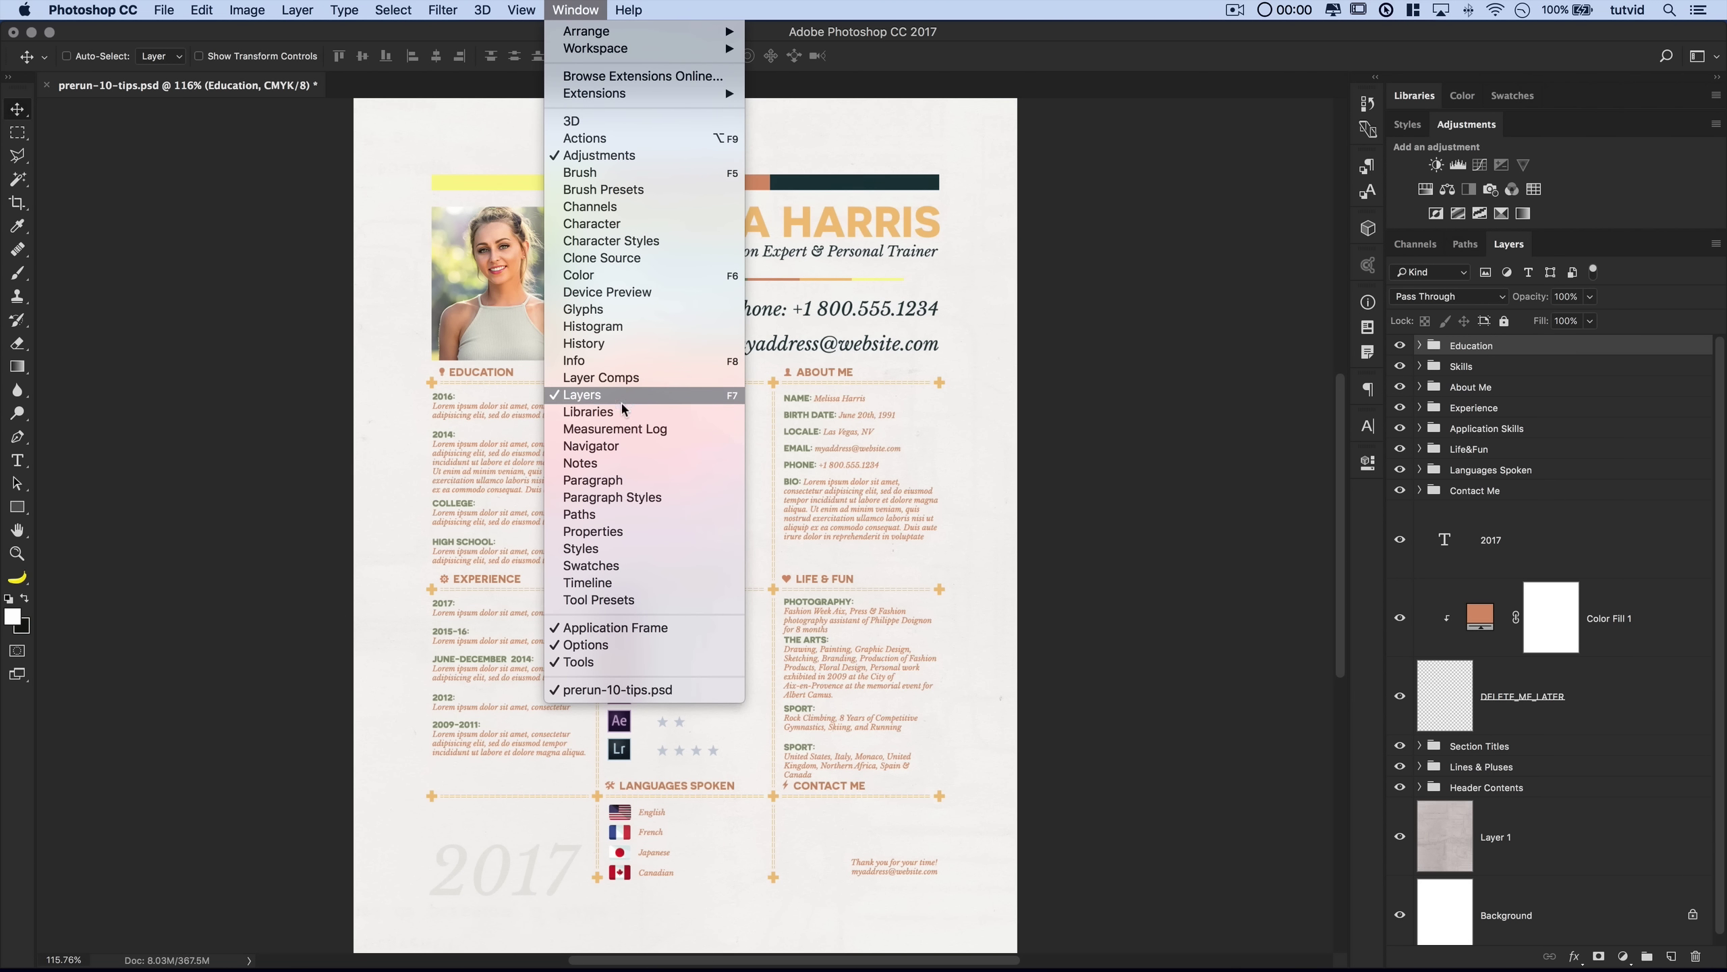
left_click(588, 412)
left_click(1446, 126)
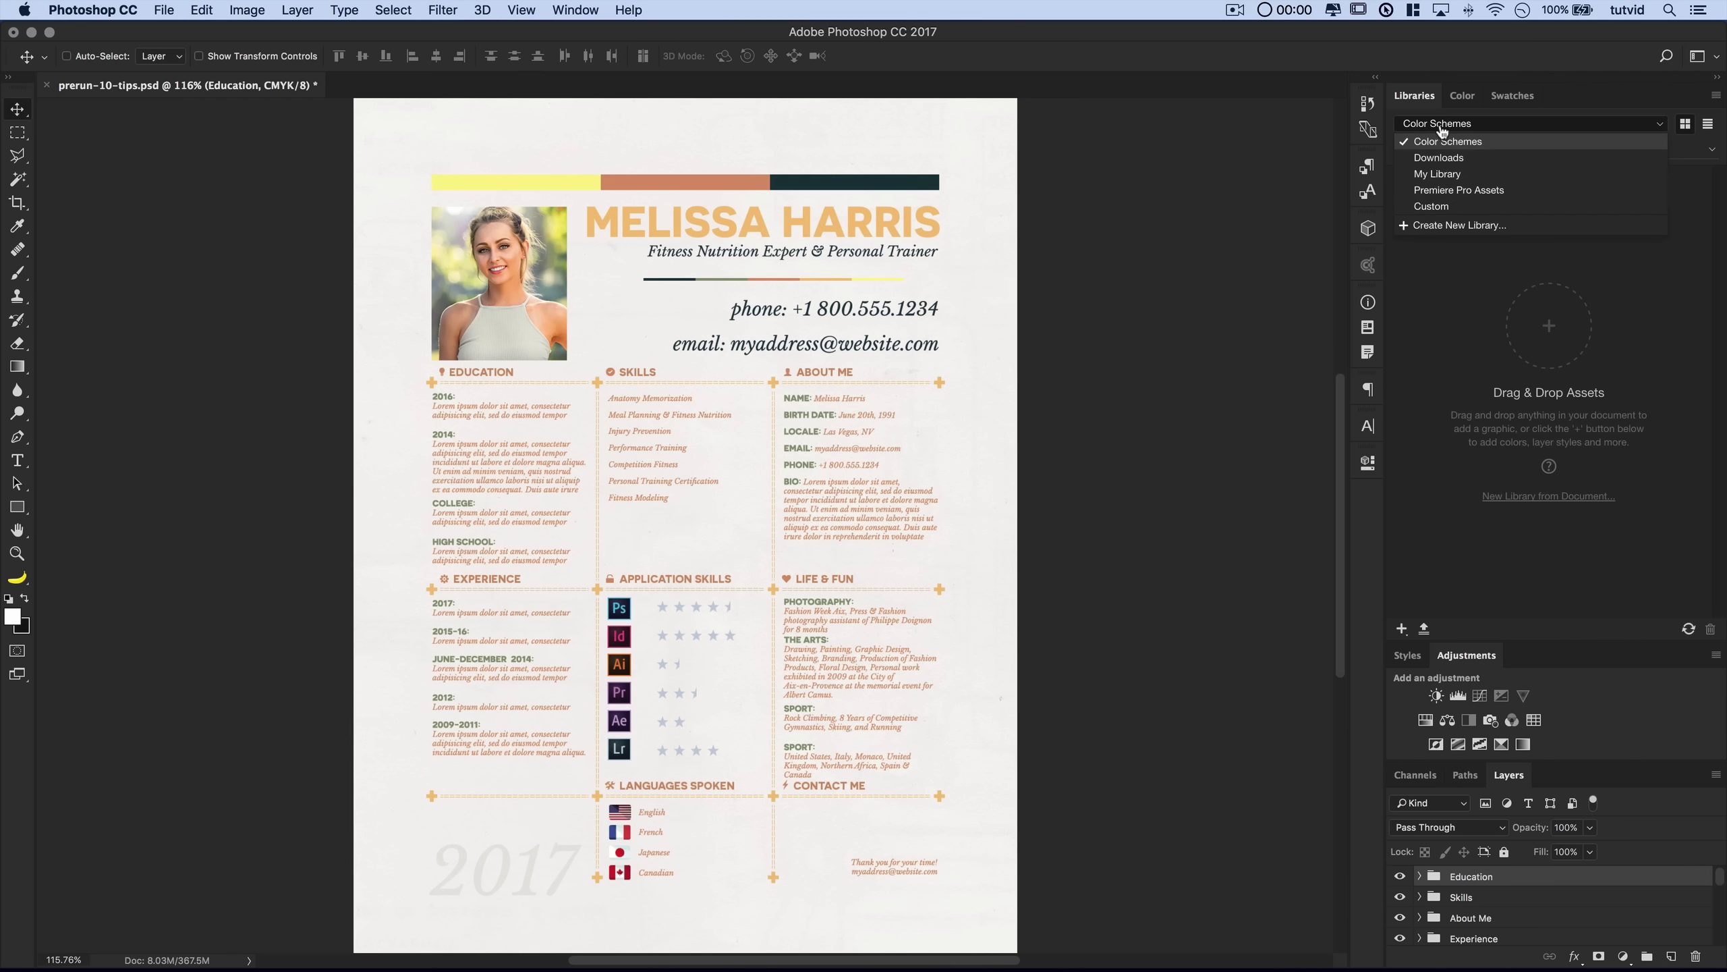
left_click(1437, 149)
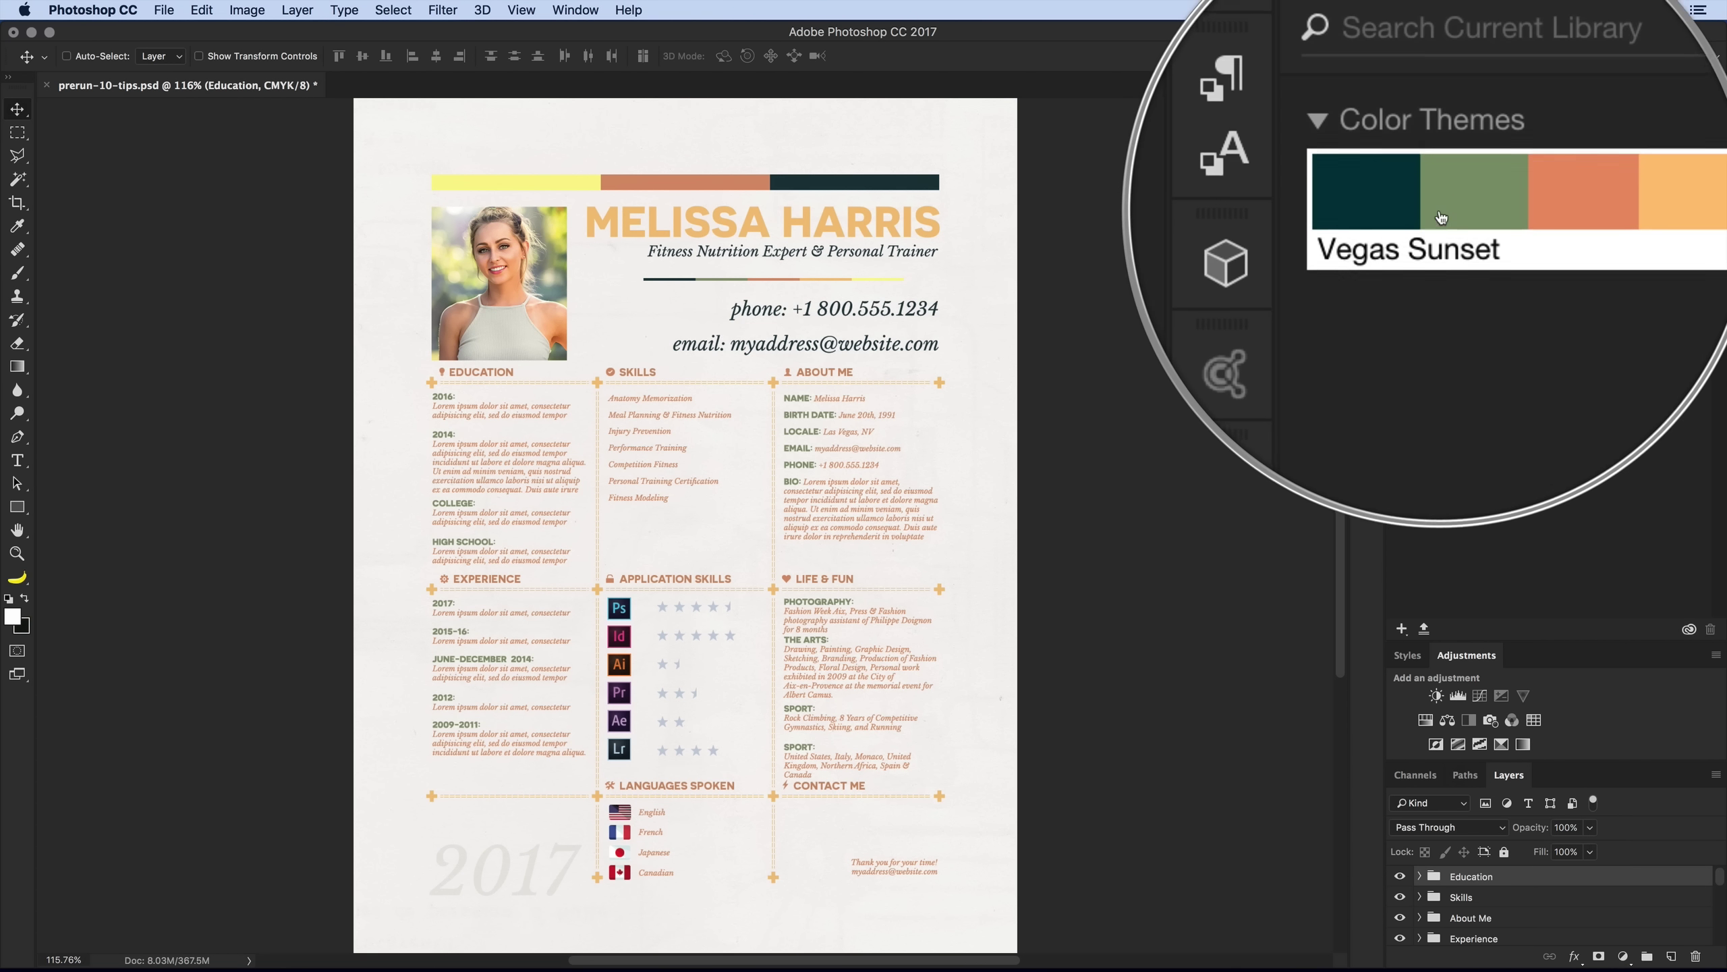
mouse_move(1480, 223)
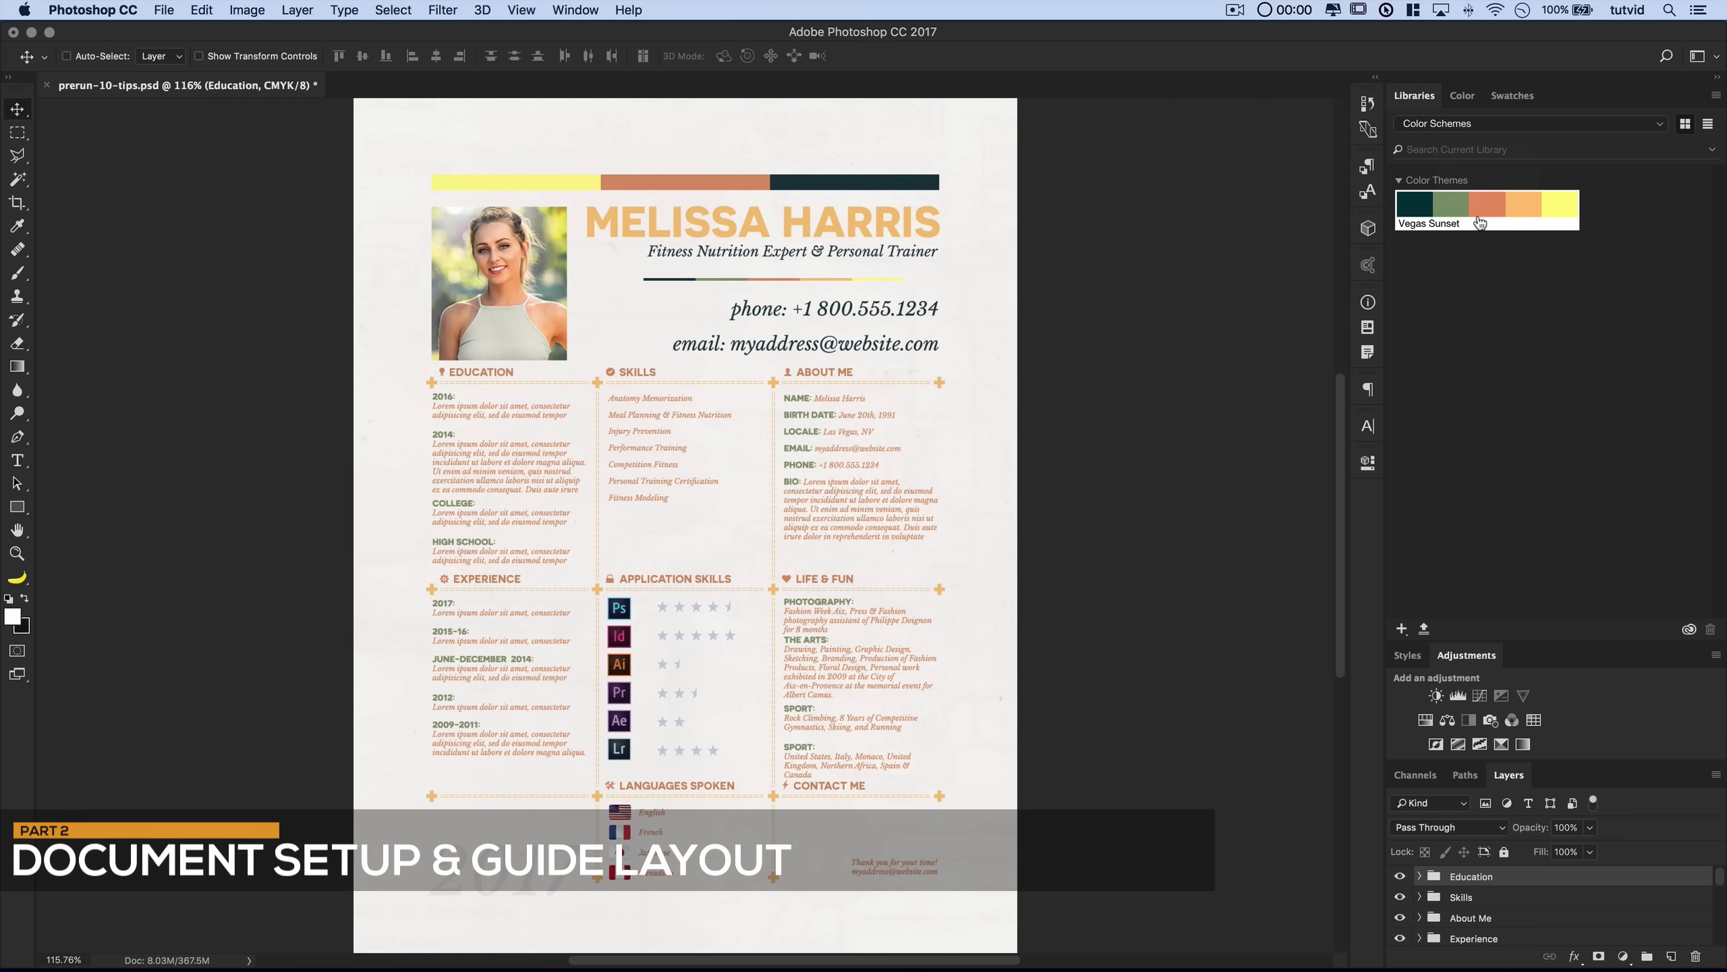
- Create a new 8.5 x 11 inch portrait document at 150 pixels/inch in 8-bit CMYK Color with a white background
left_click(164, 9)
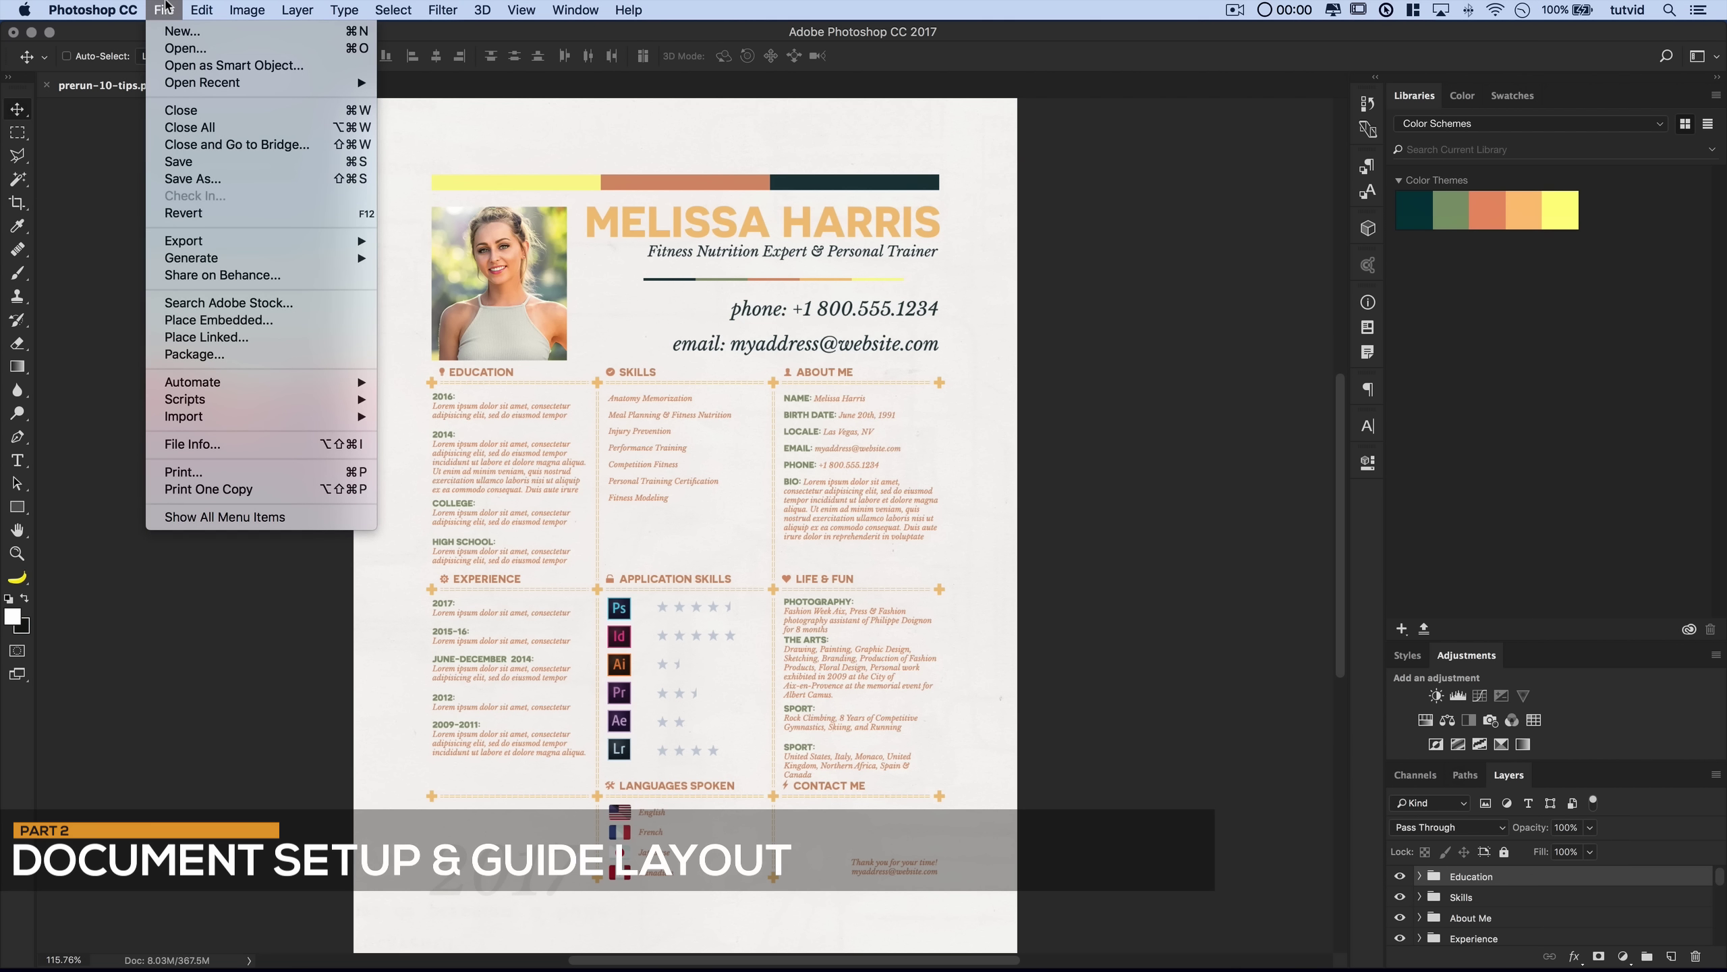
left_click(182, 31)
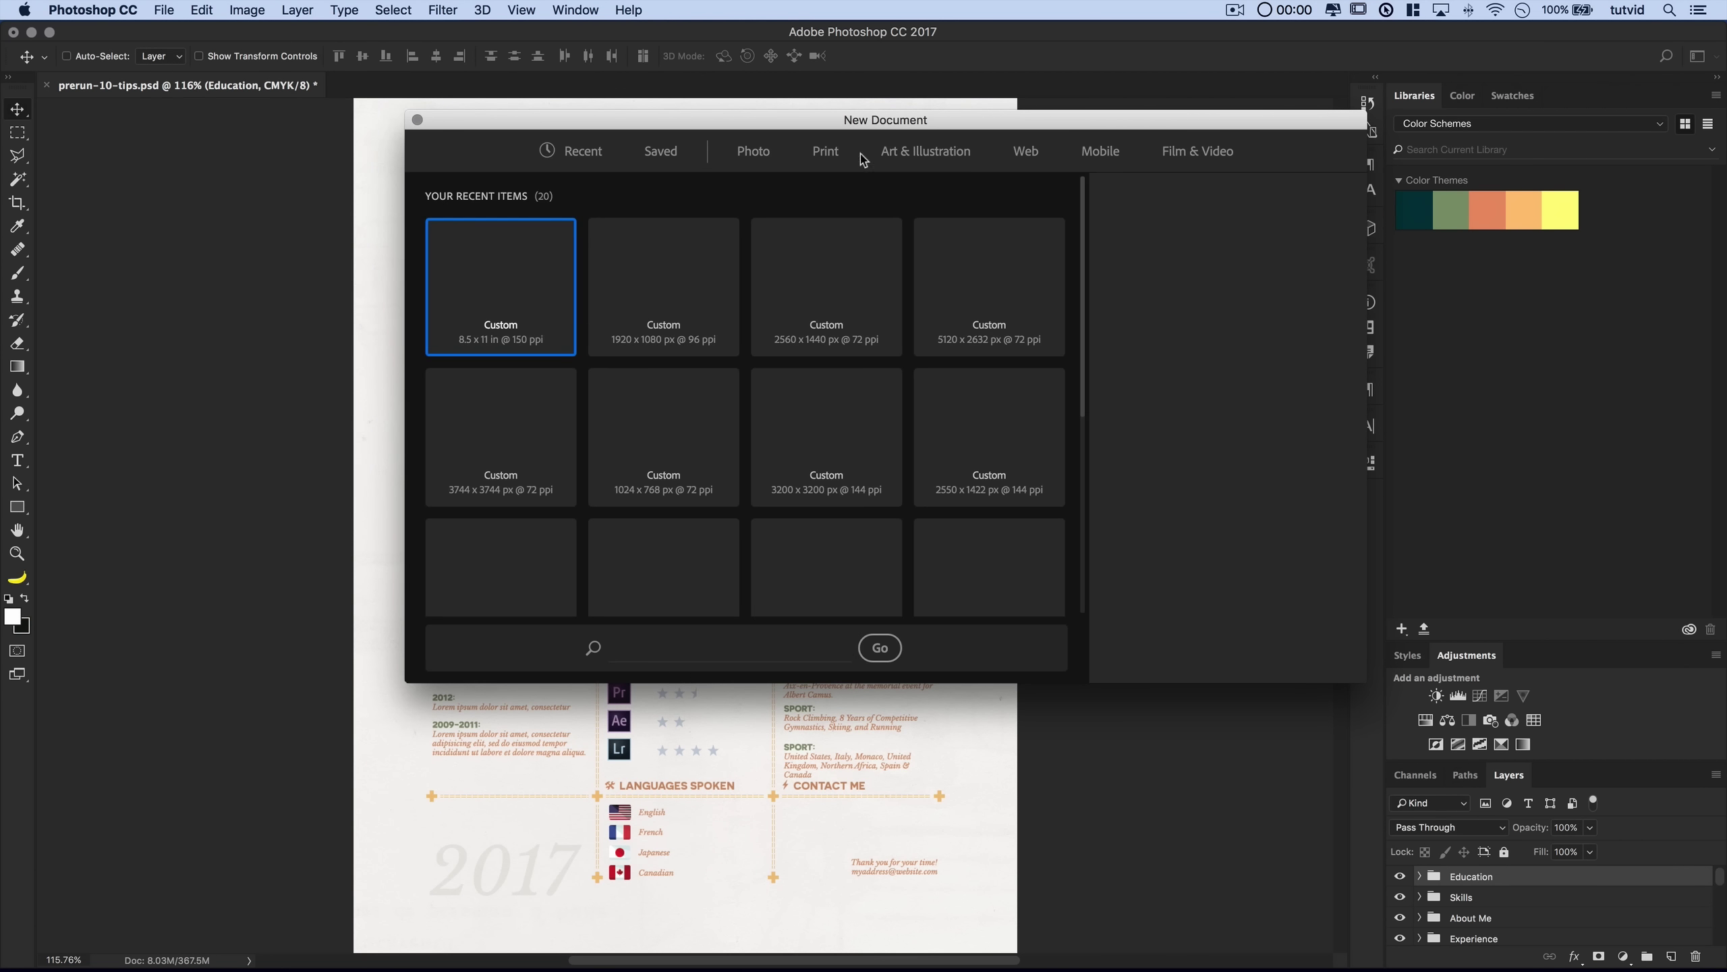
left_click_drag(982, 127, 864, 148)
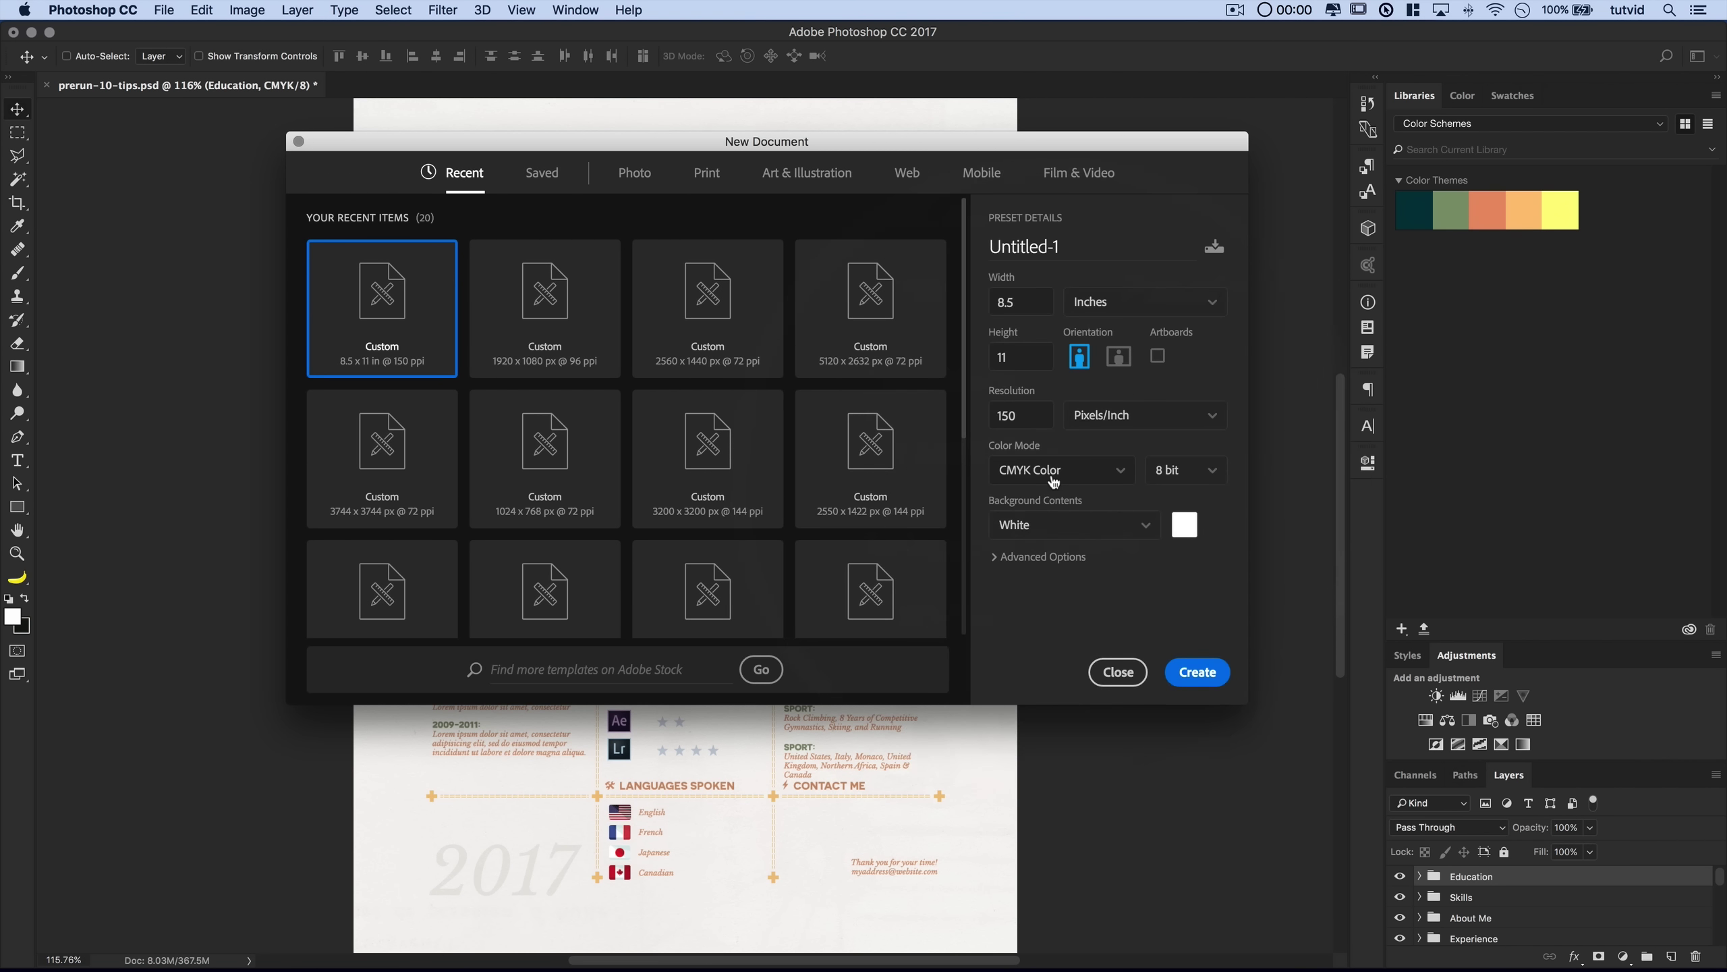
left_click(1196, 670)
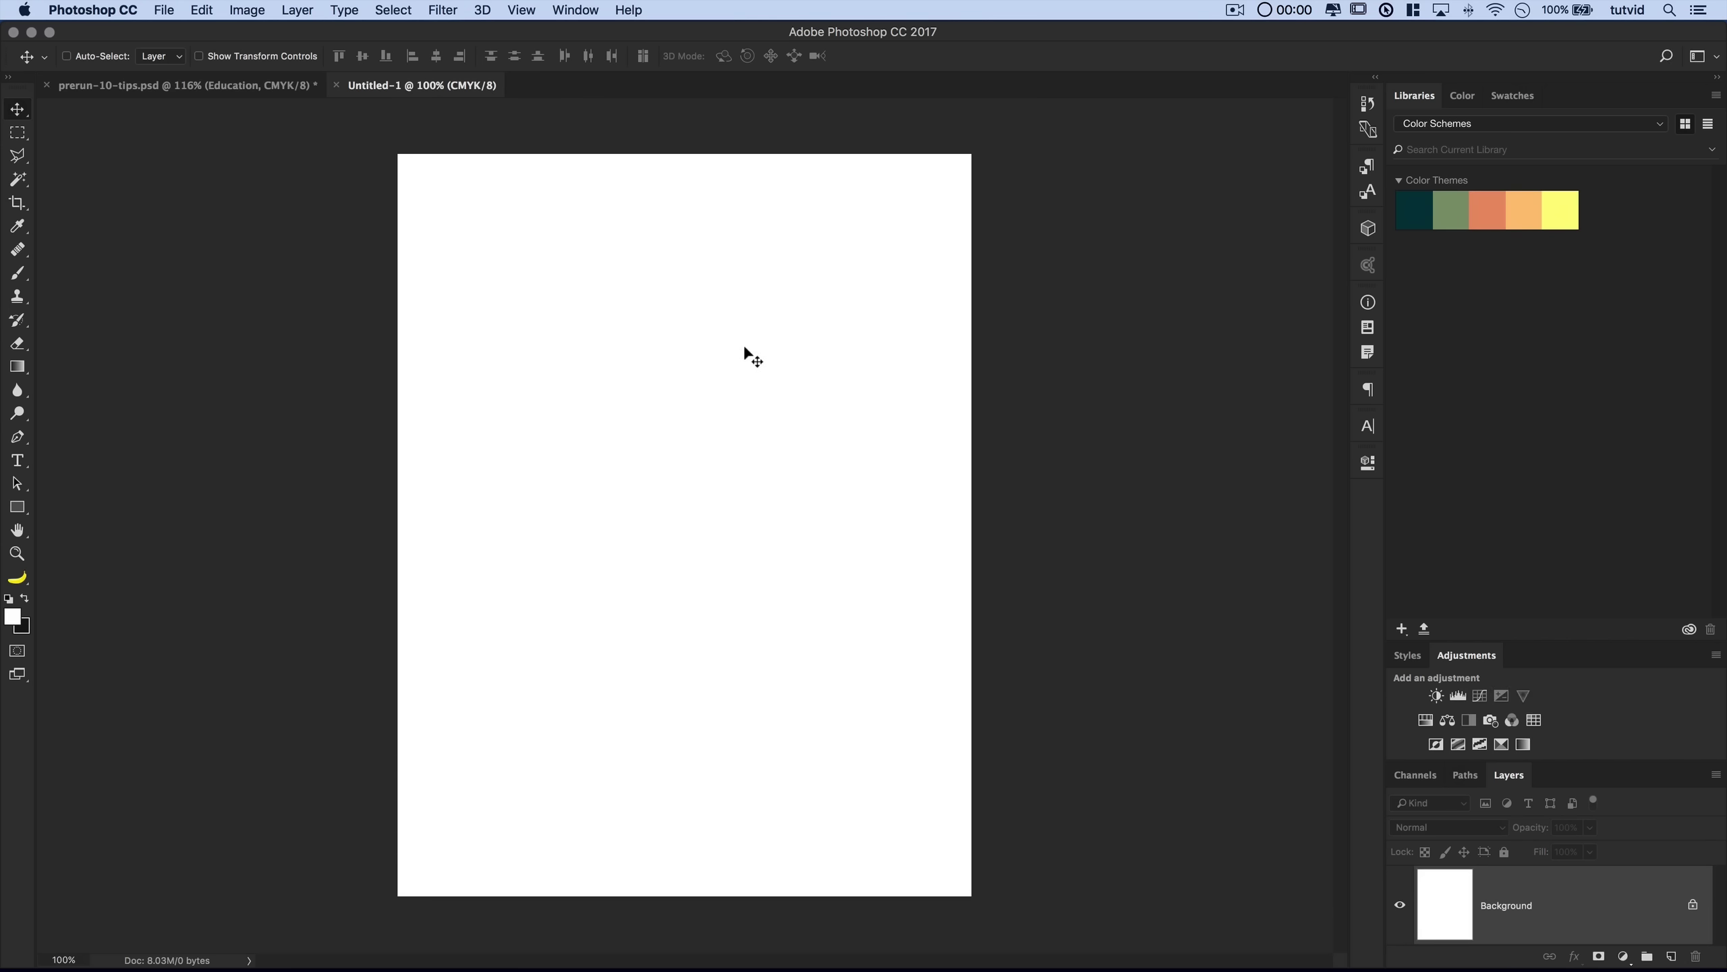
- Start a new guide layout for the blank document with 3 columns and 7 rows
left_click(528, 12)
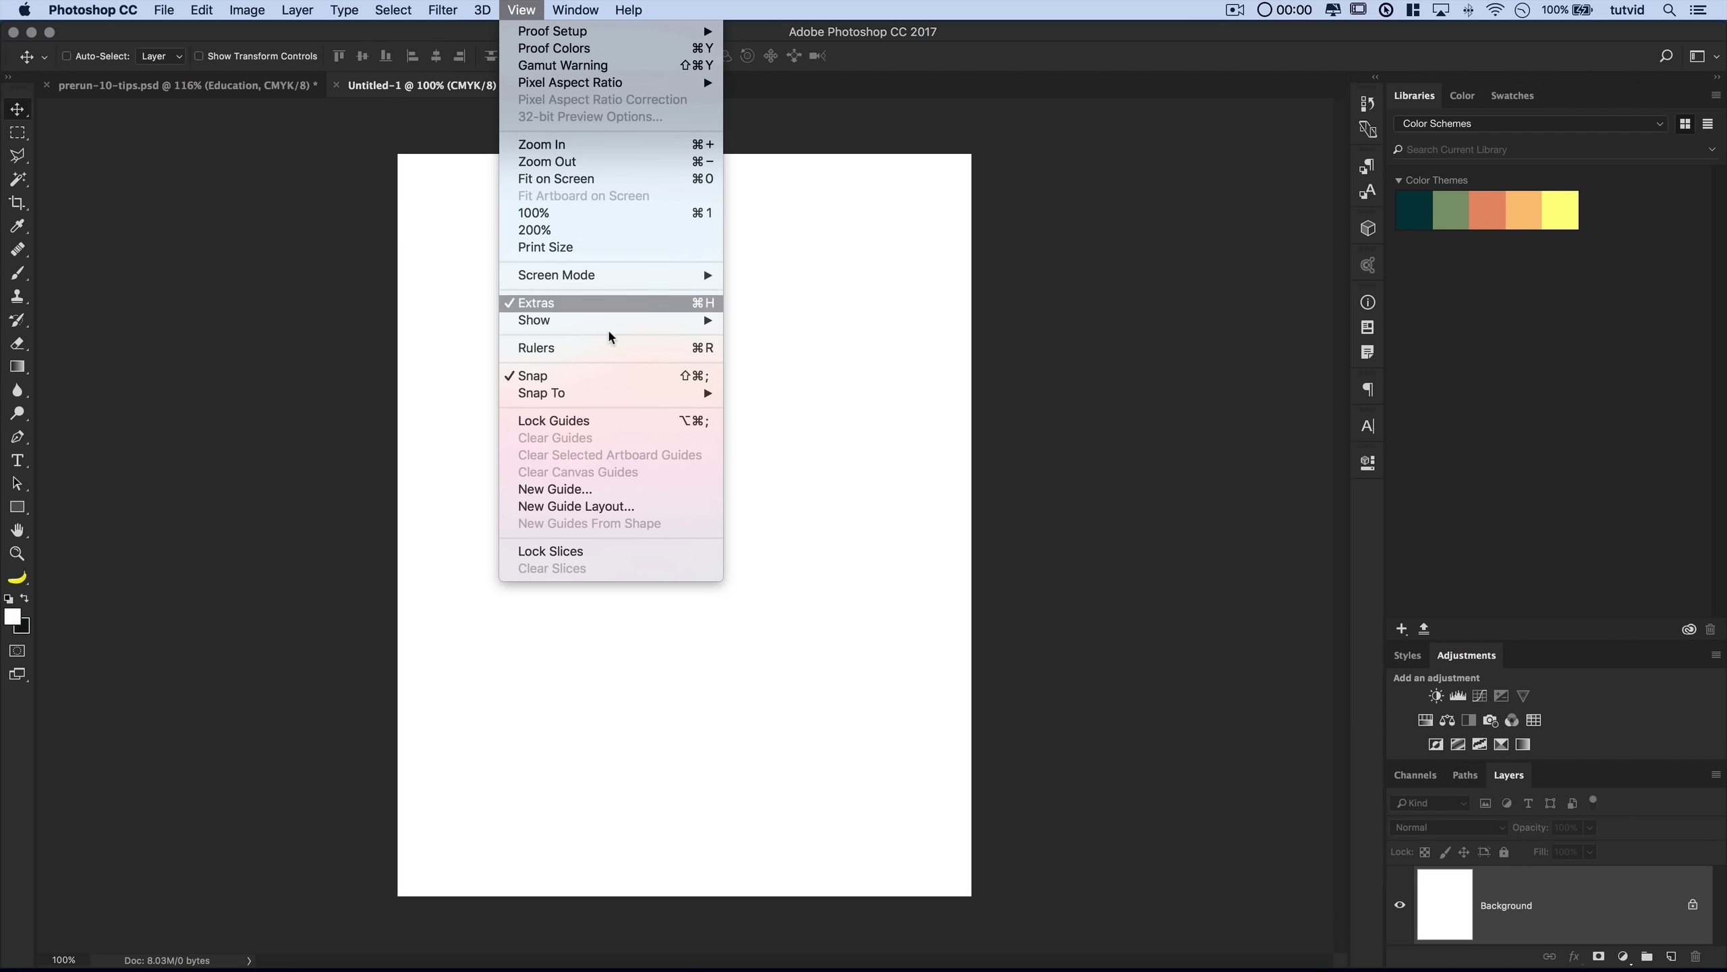
left_click(575, 507)
left_click_drag(851, 357, 1118, 327)
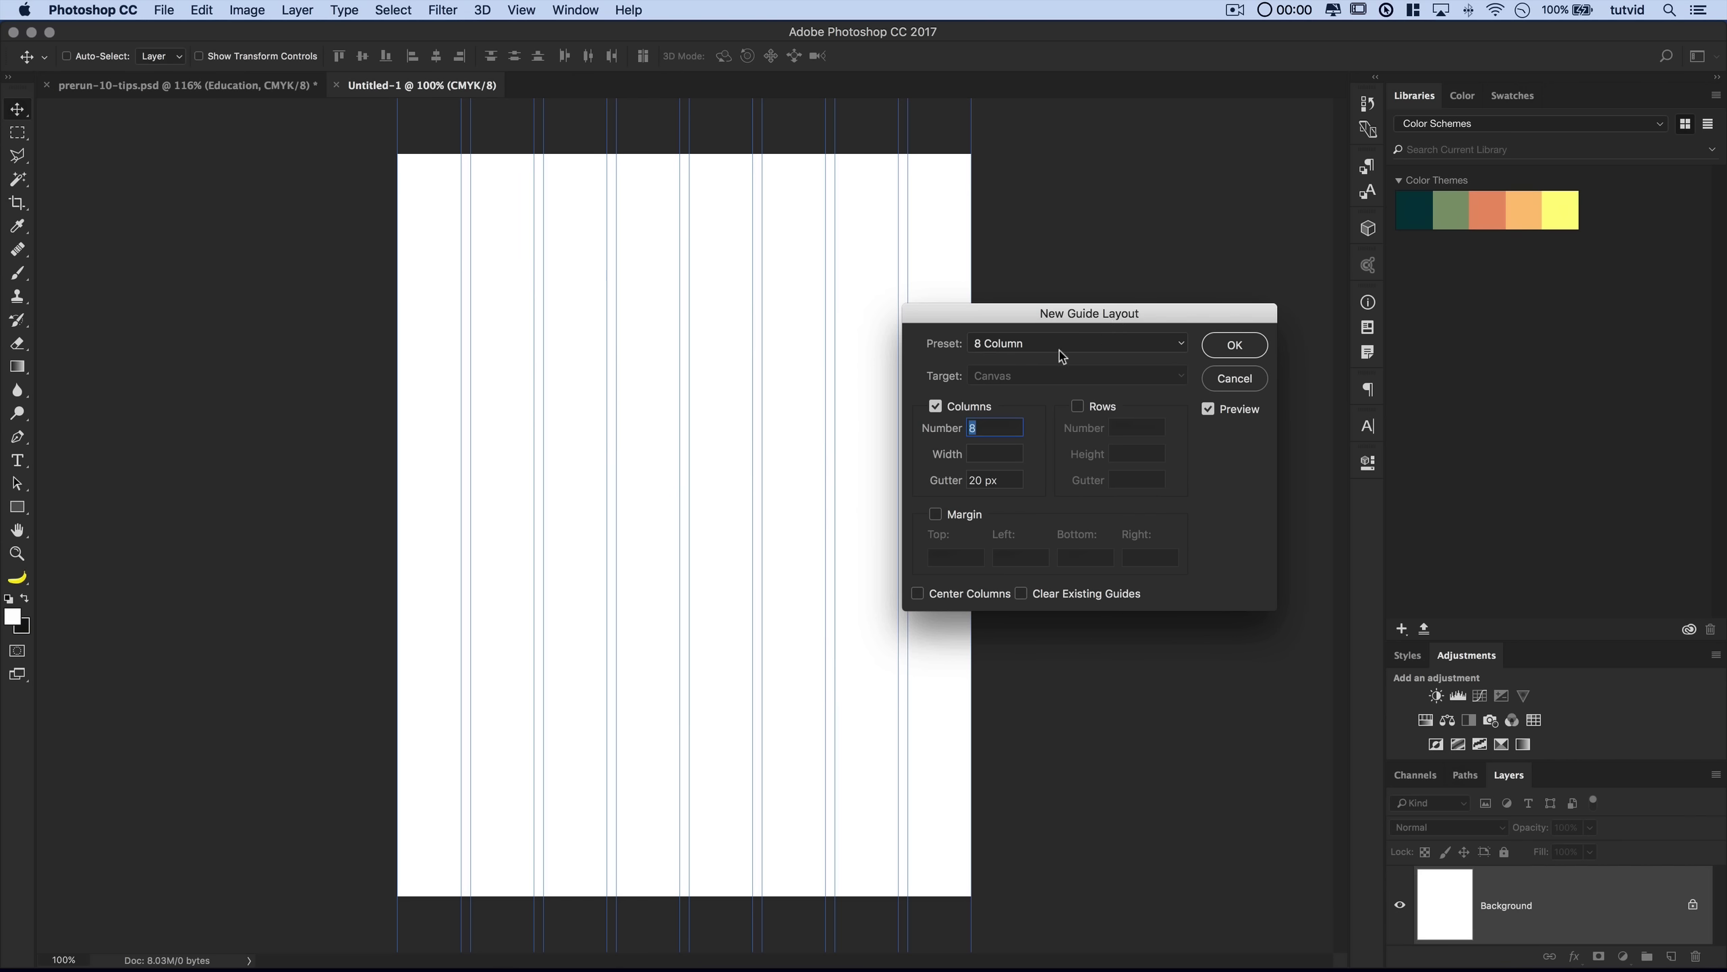
left_click(1081, 407)
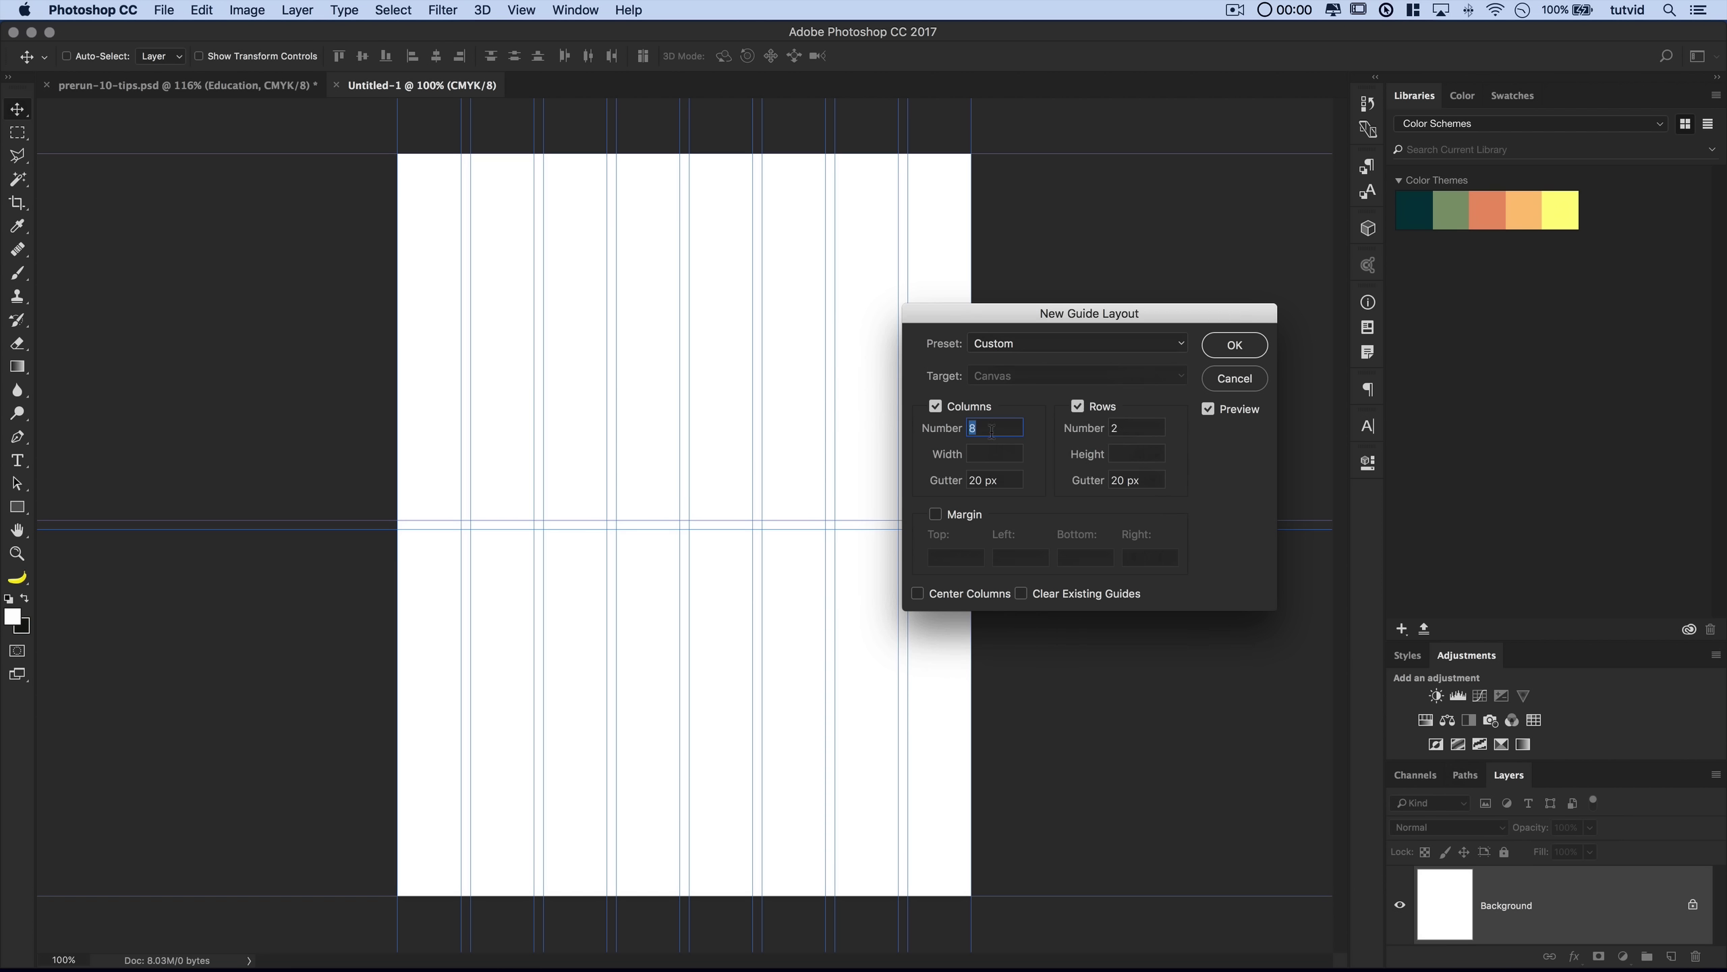
type("3")
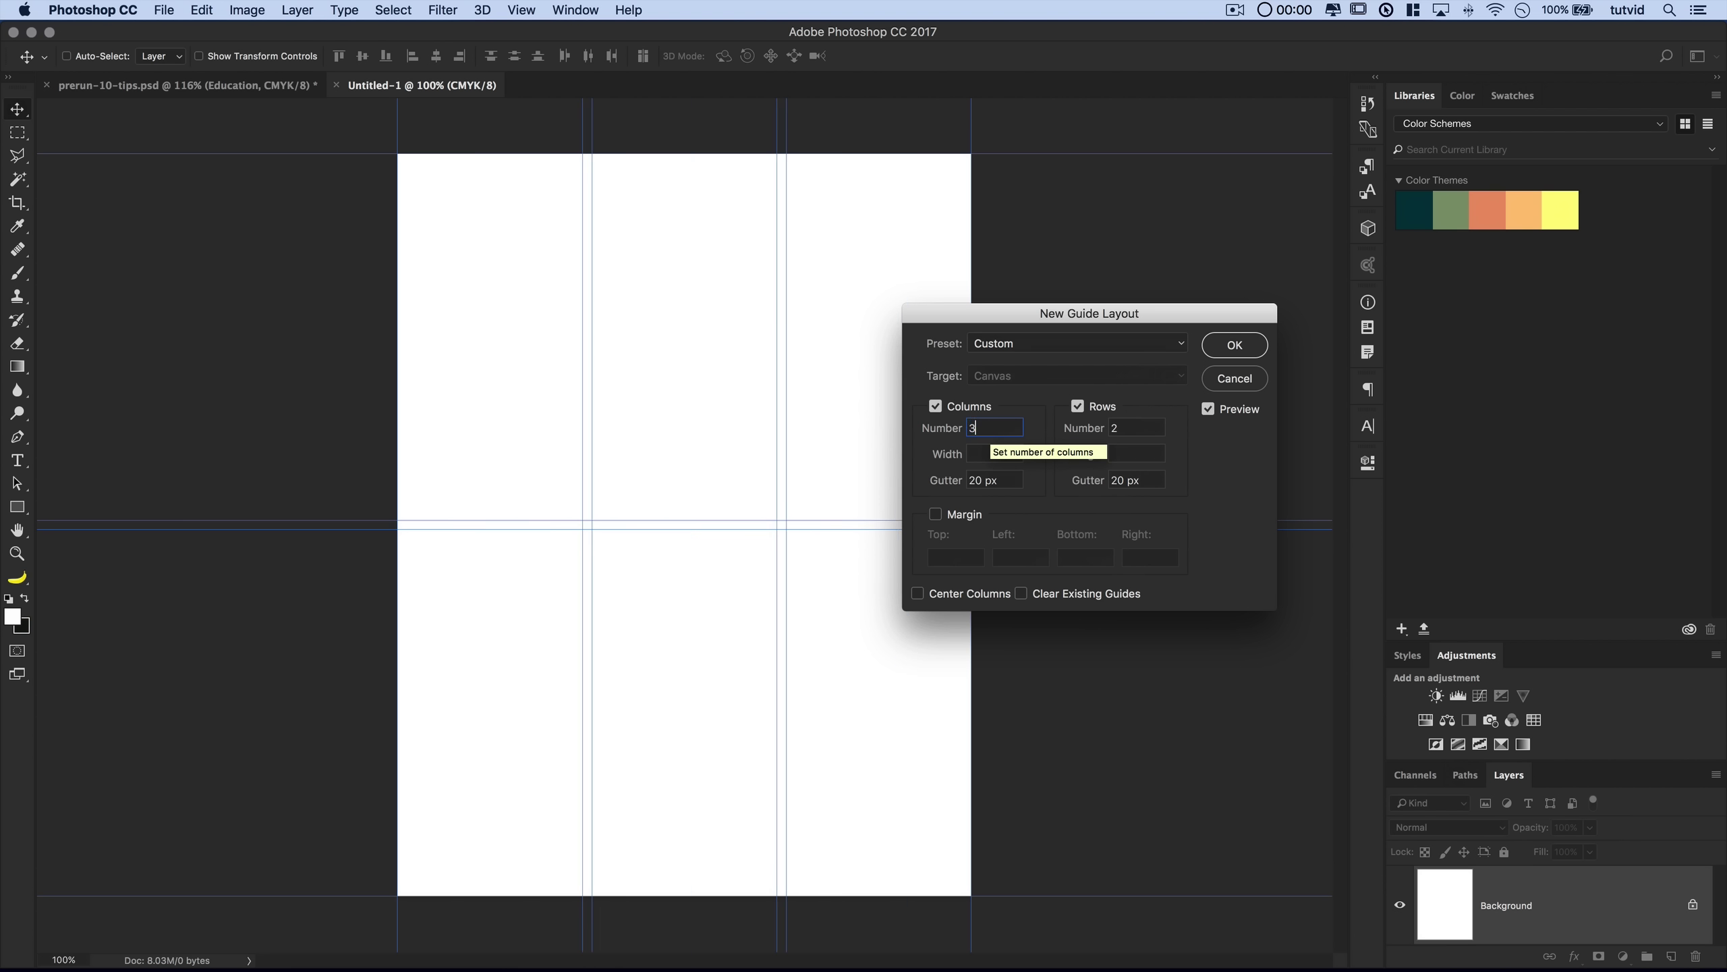
key("Tab")
type("7")
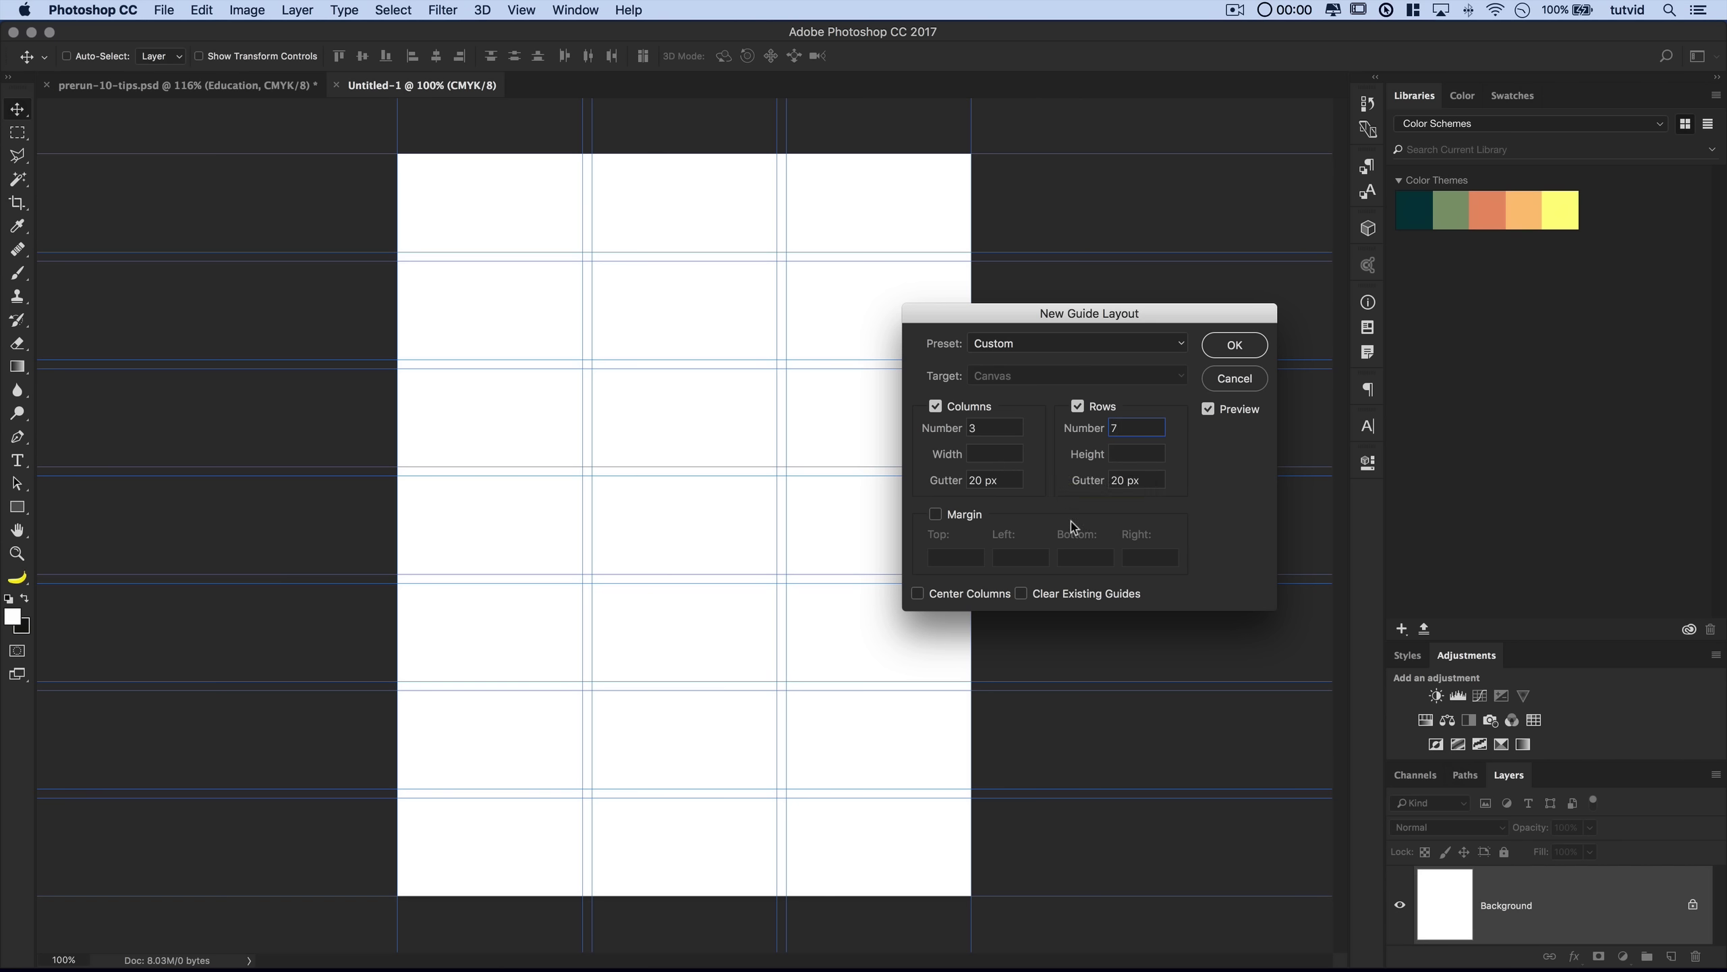
- Set both the column gutter and the row gutter of the guide layout to 40 px
double_click(973, 479)
type("40")
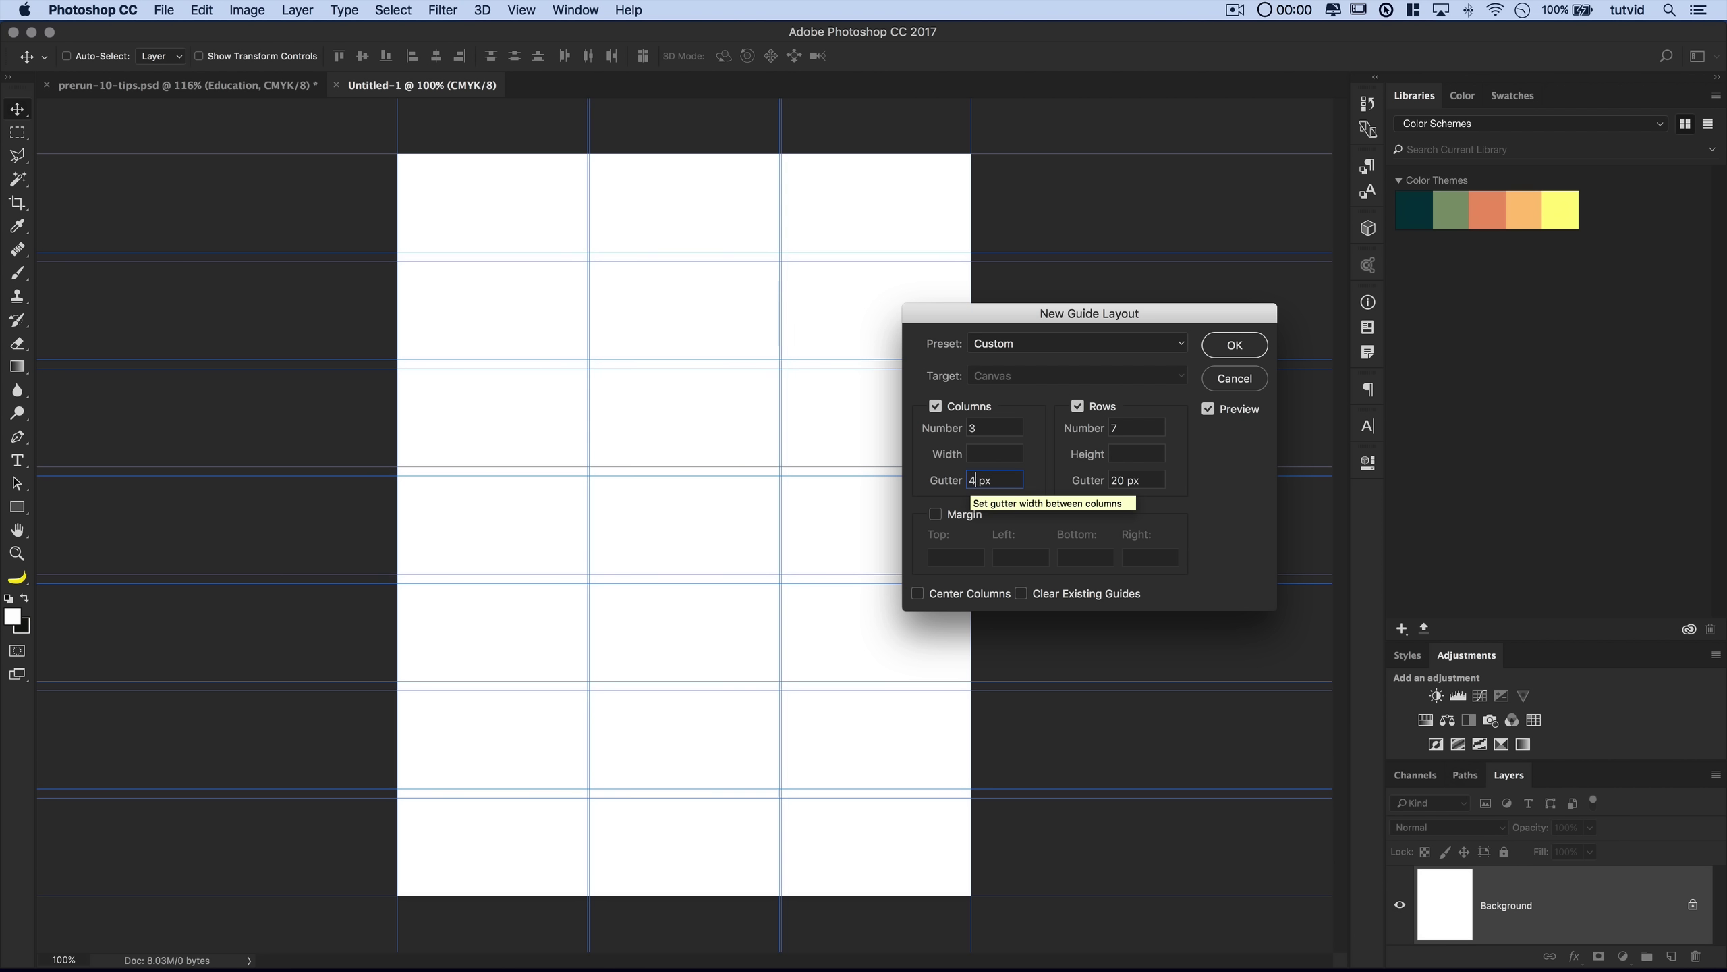
key("Tab")
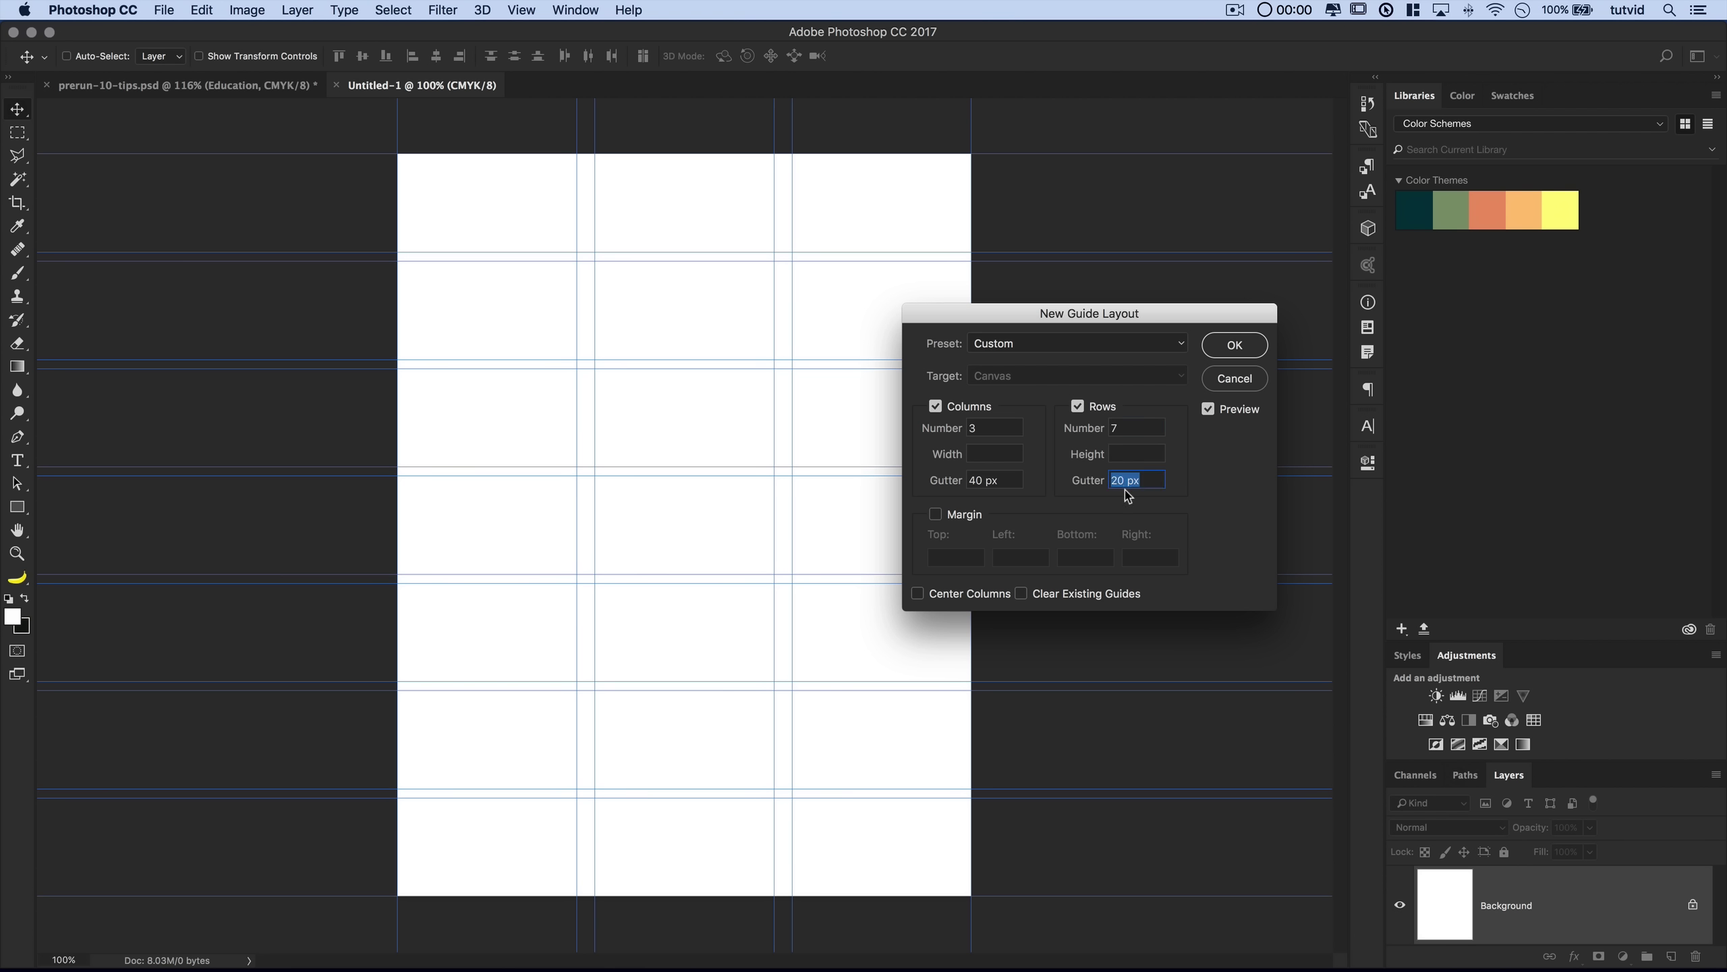
type("40")
key("Tab")
- Enable margins of 1 in on all four sides with the preview on, and apply the guide layout
key("super+p")
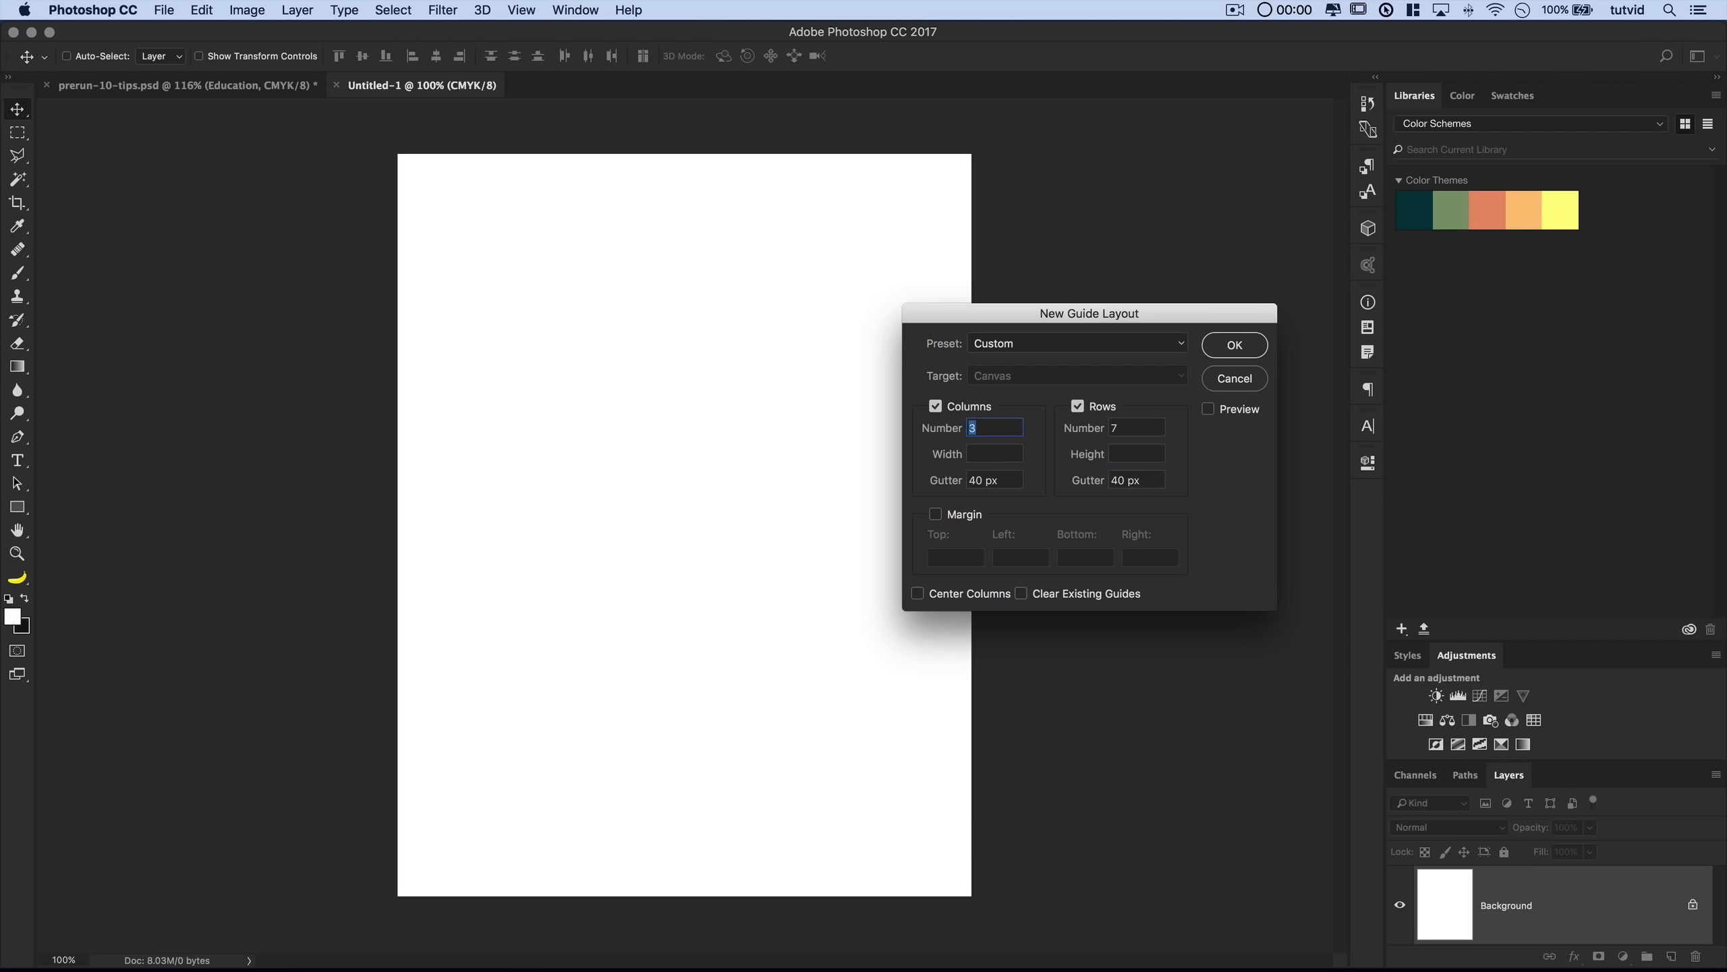
left_click(957, 521)
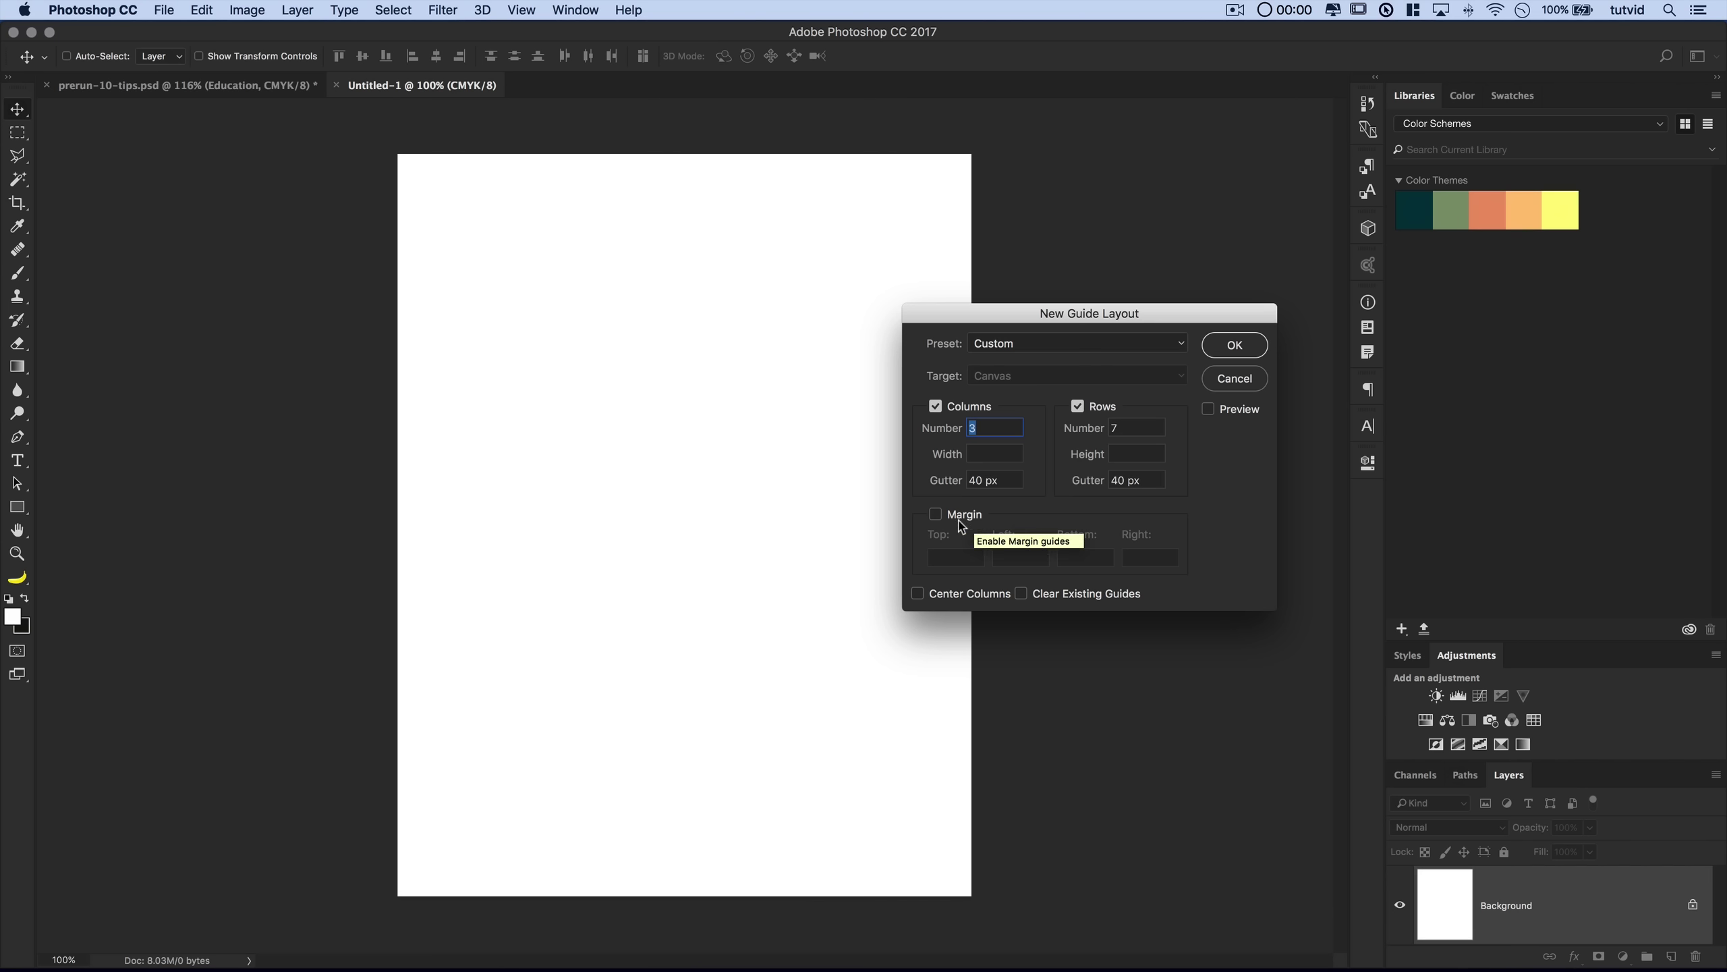
left_click(1209, 410)
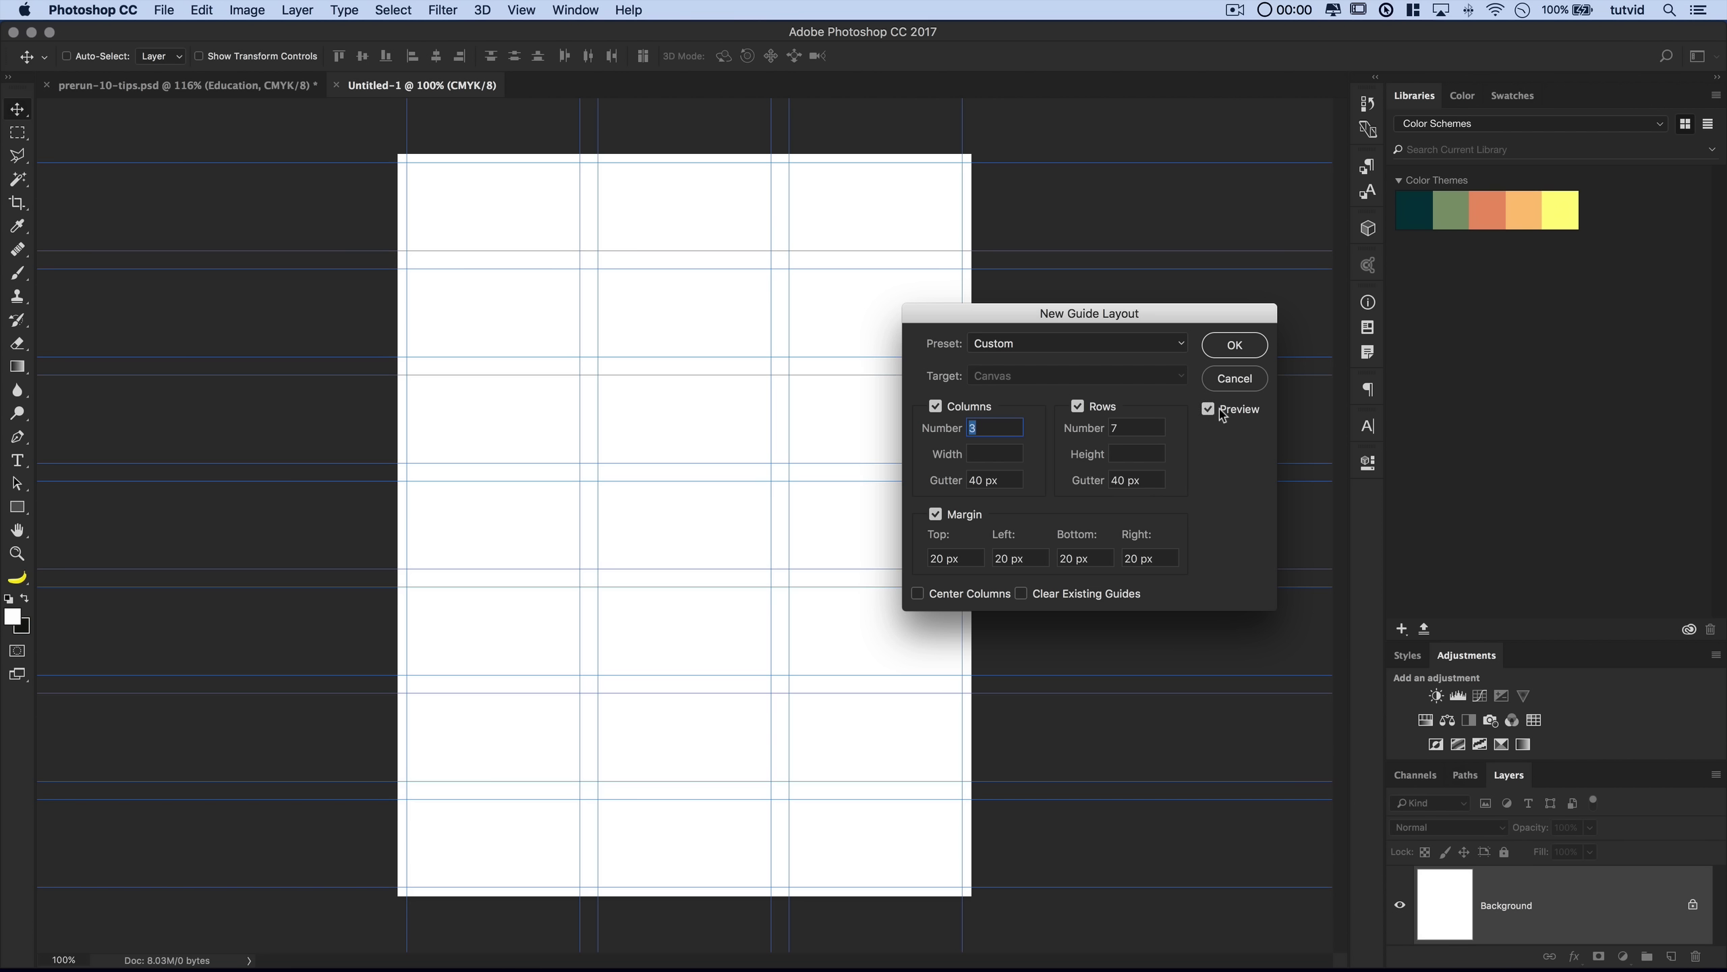
double_click(940, 558)
type("1 in")
key("Tab")
type("1 in")
key("Tab")
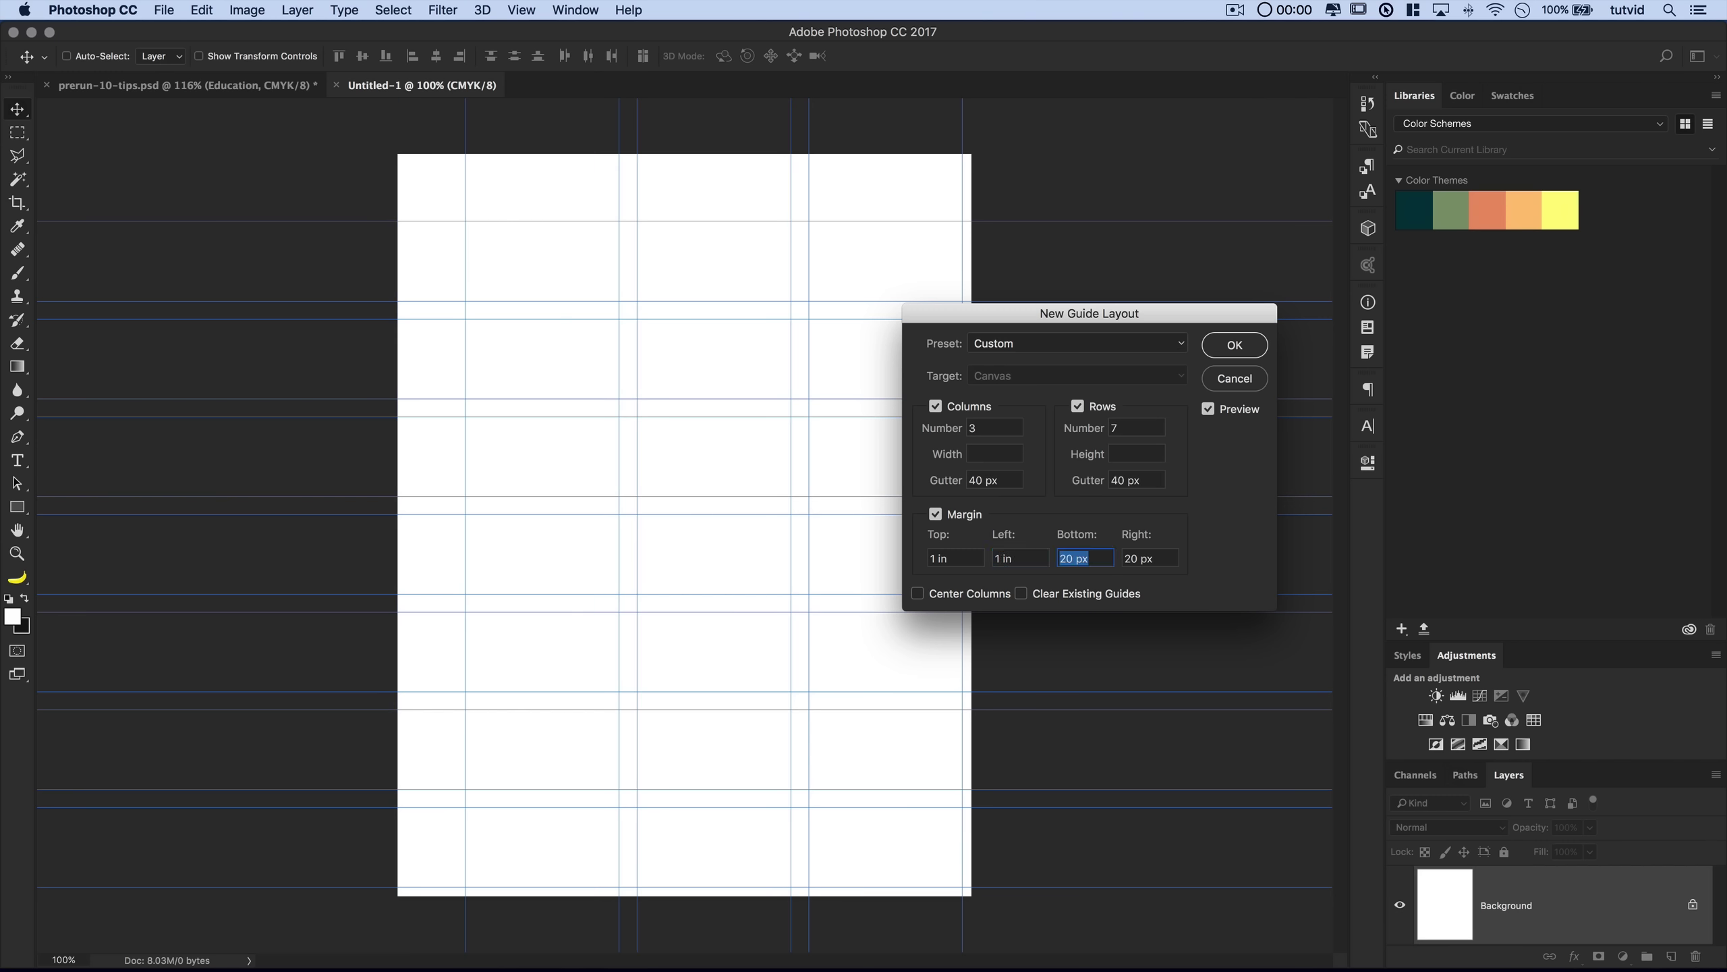
type("1in")
key("Tab")
type("1in")
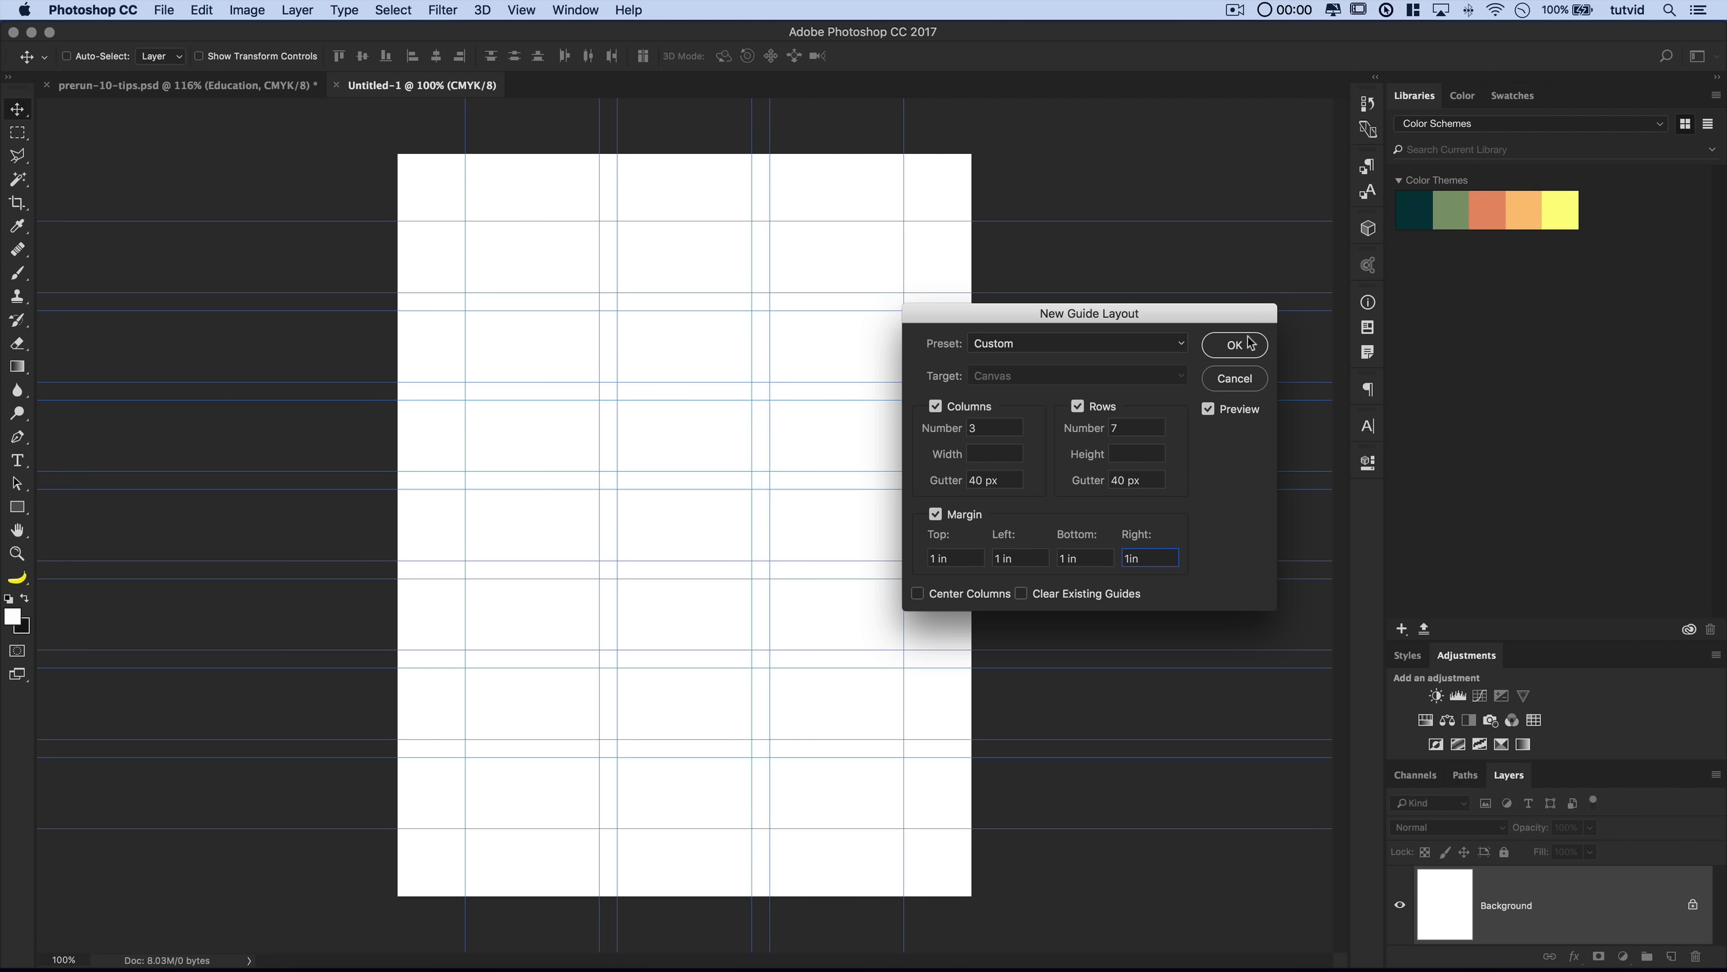
left_click(1235, 345)
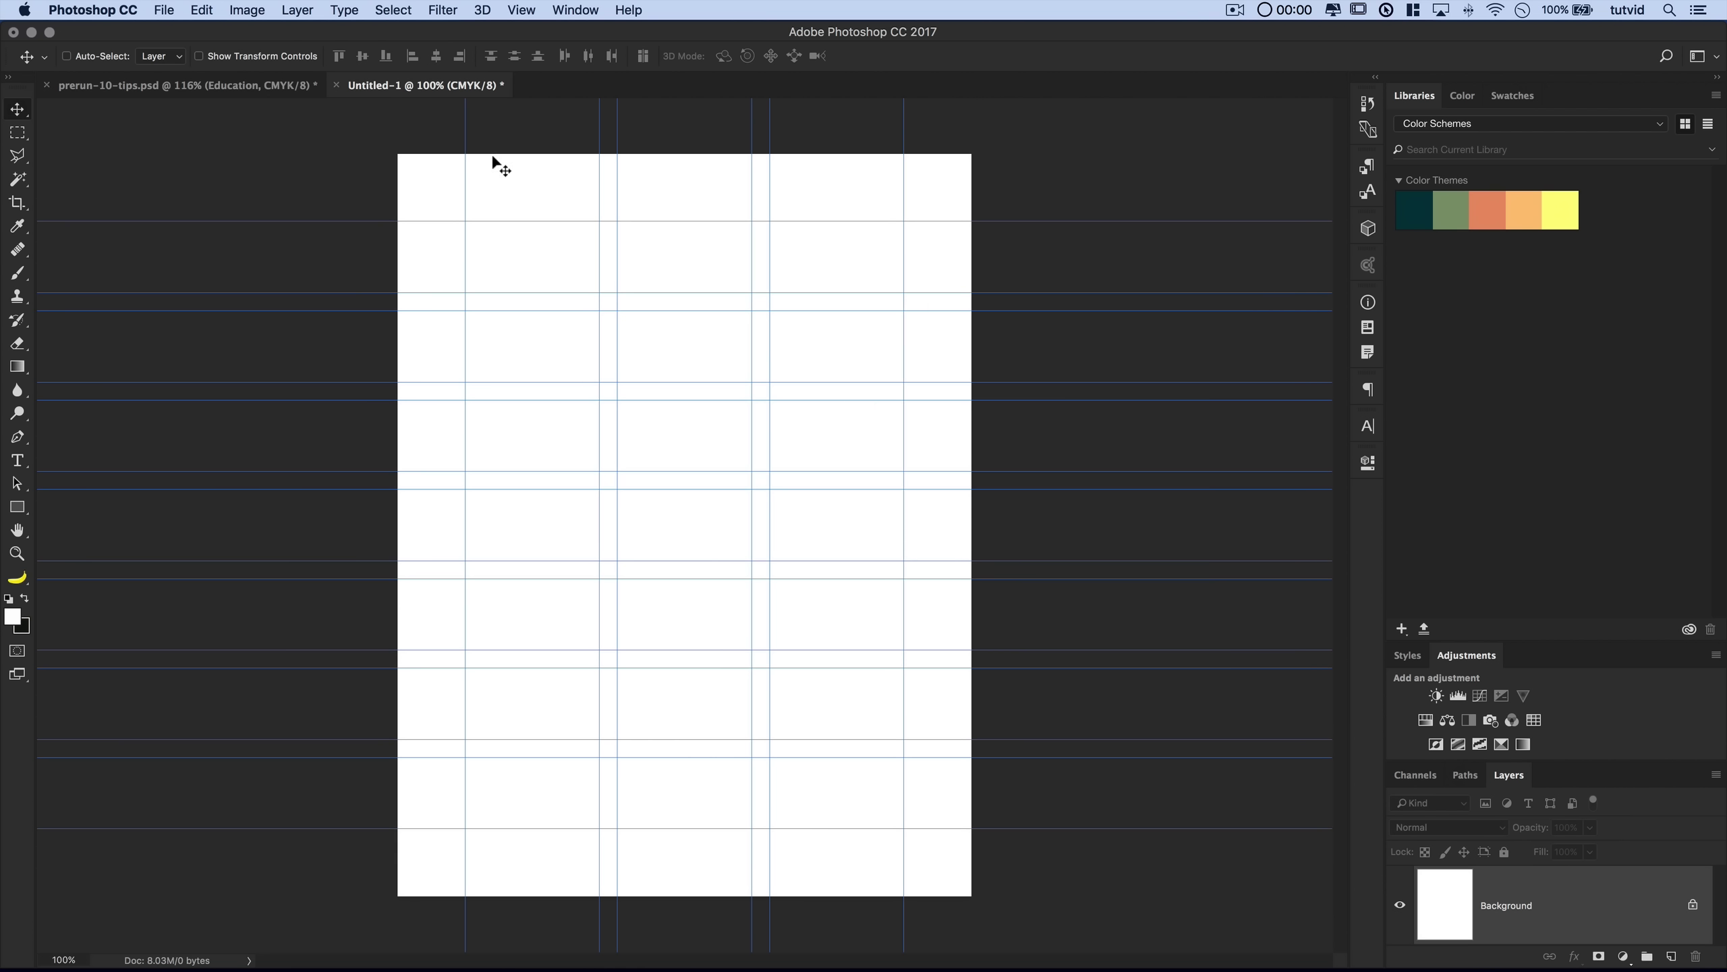
left_click(522, 9)
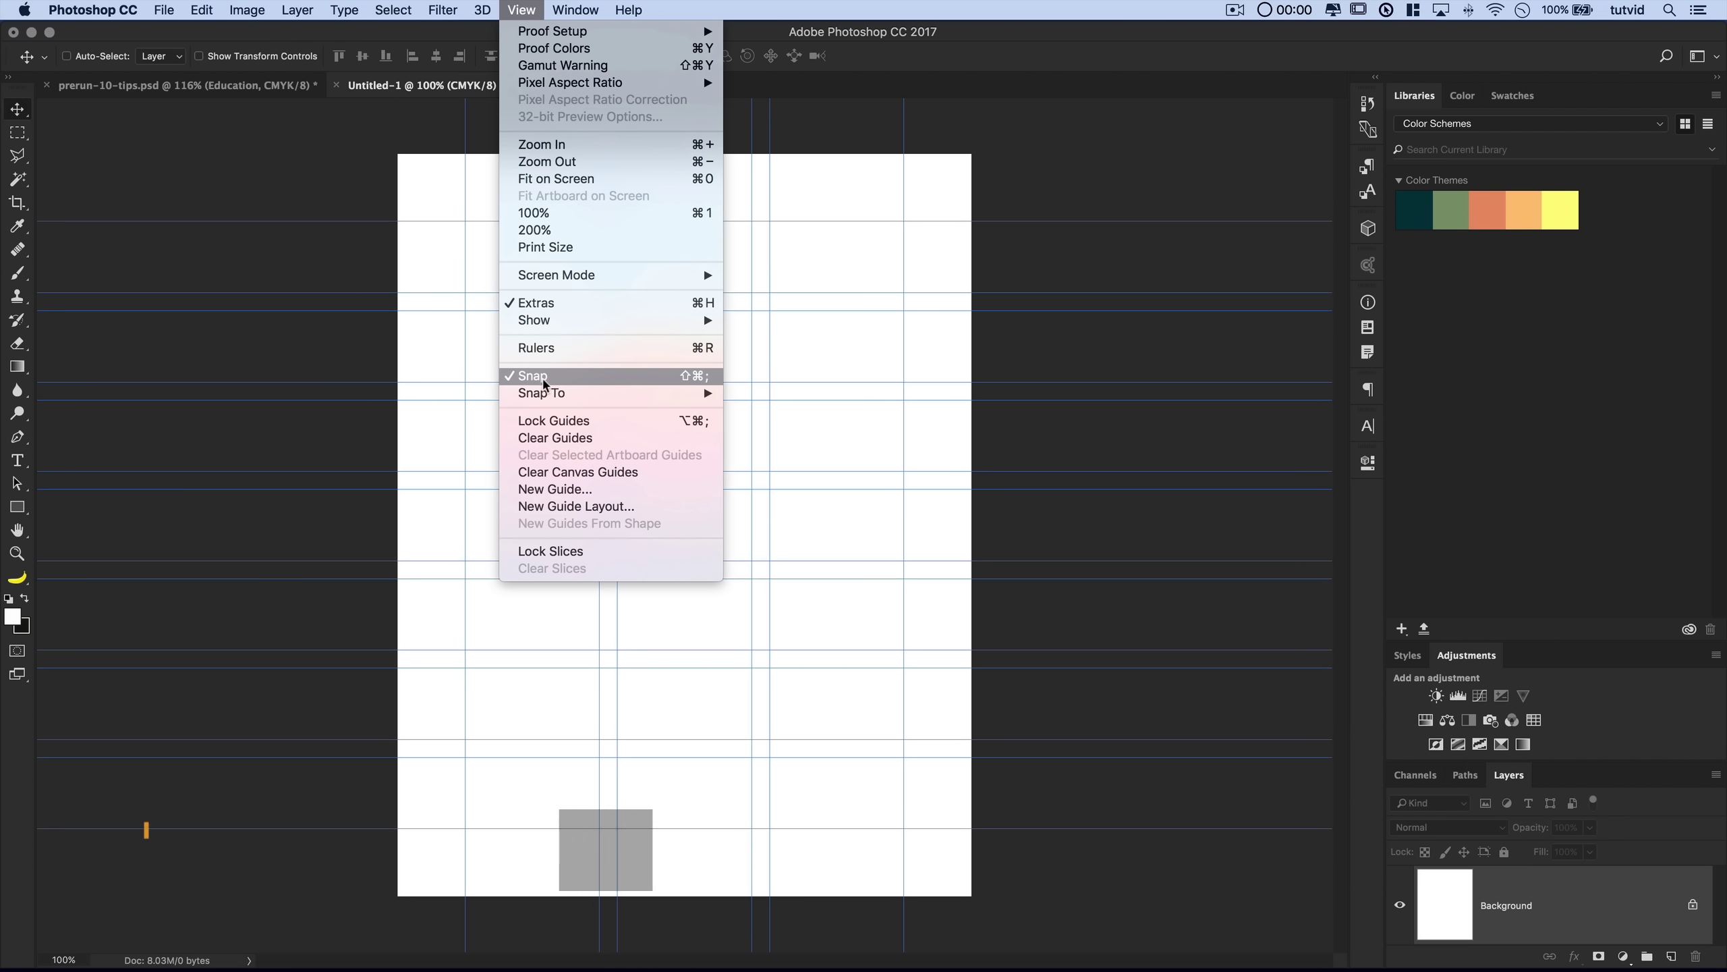
left_click(1506, 467)
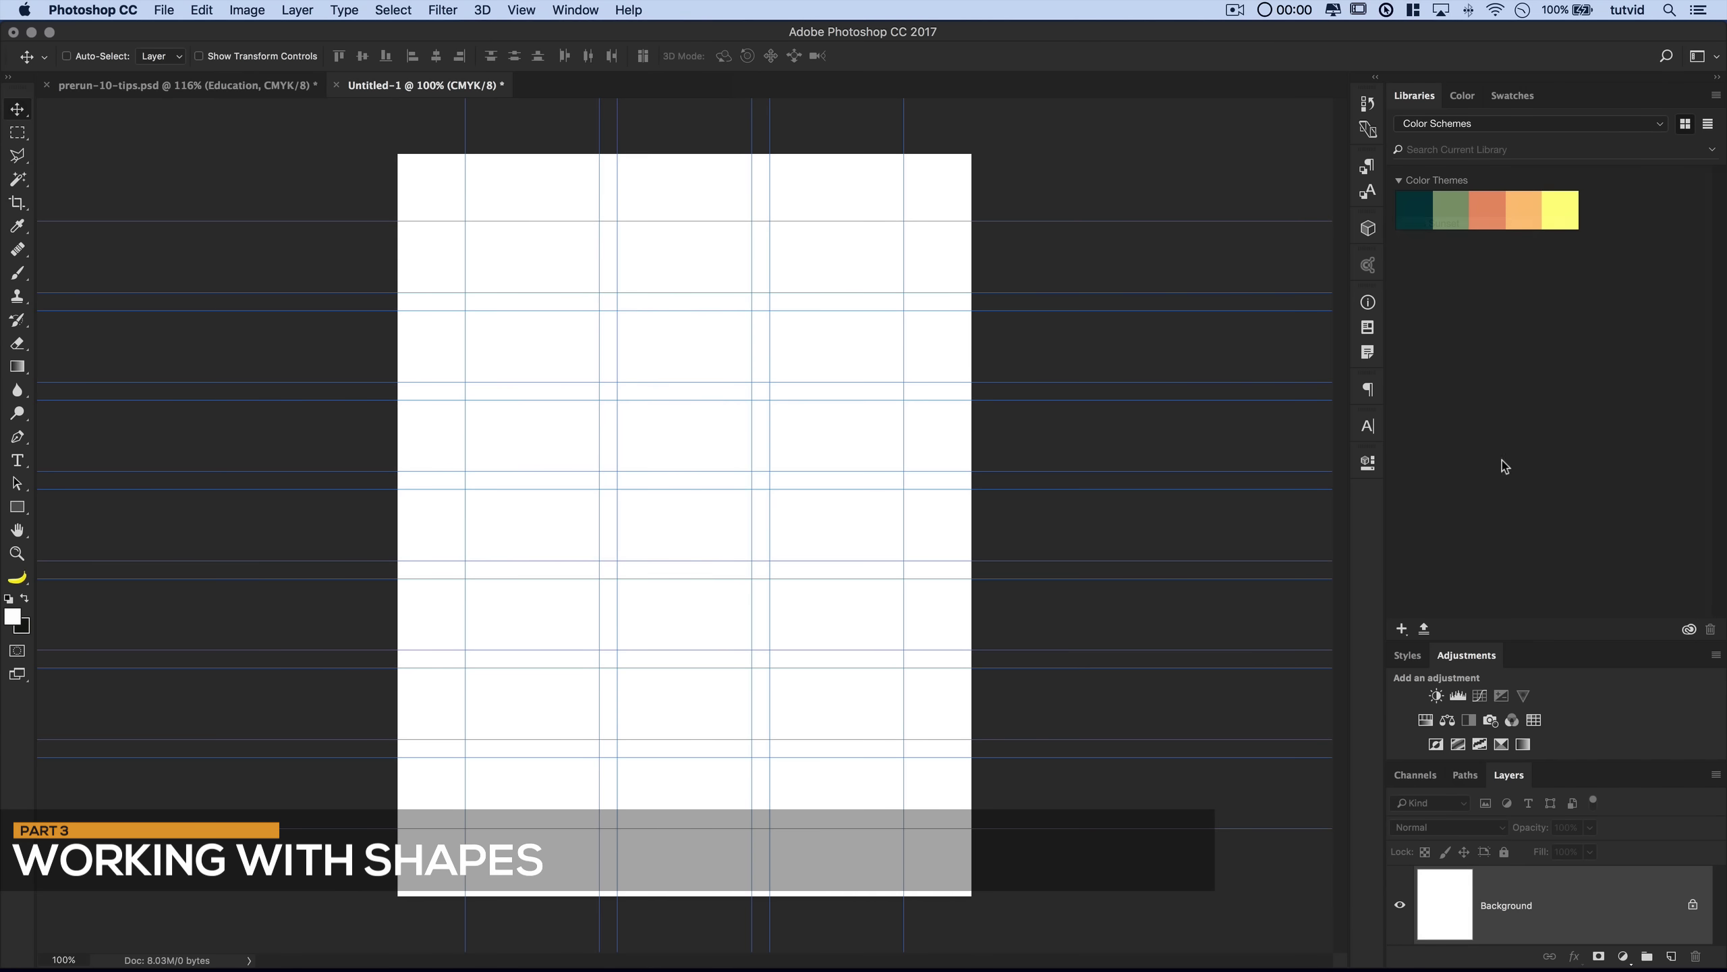
- Set up the Rectangle tool in Shape mode with a solid cyan fill and no stroke
left_click_drag(1525, 640, 1539, 303)
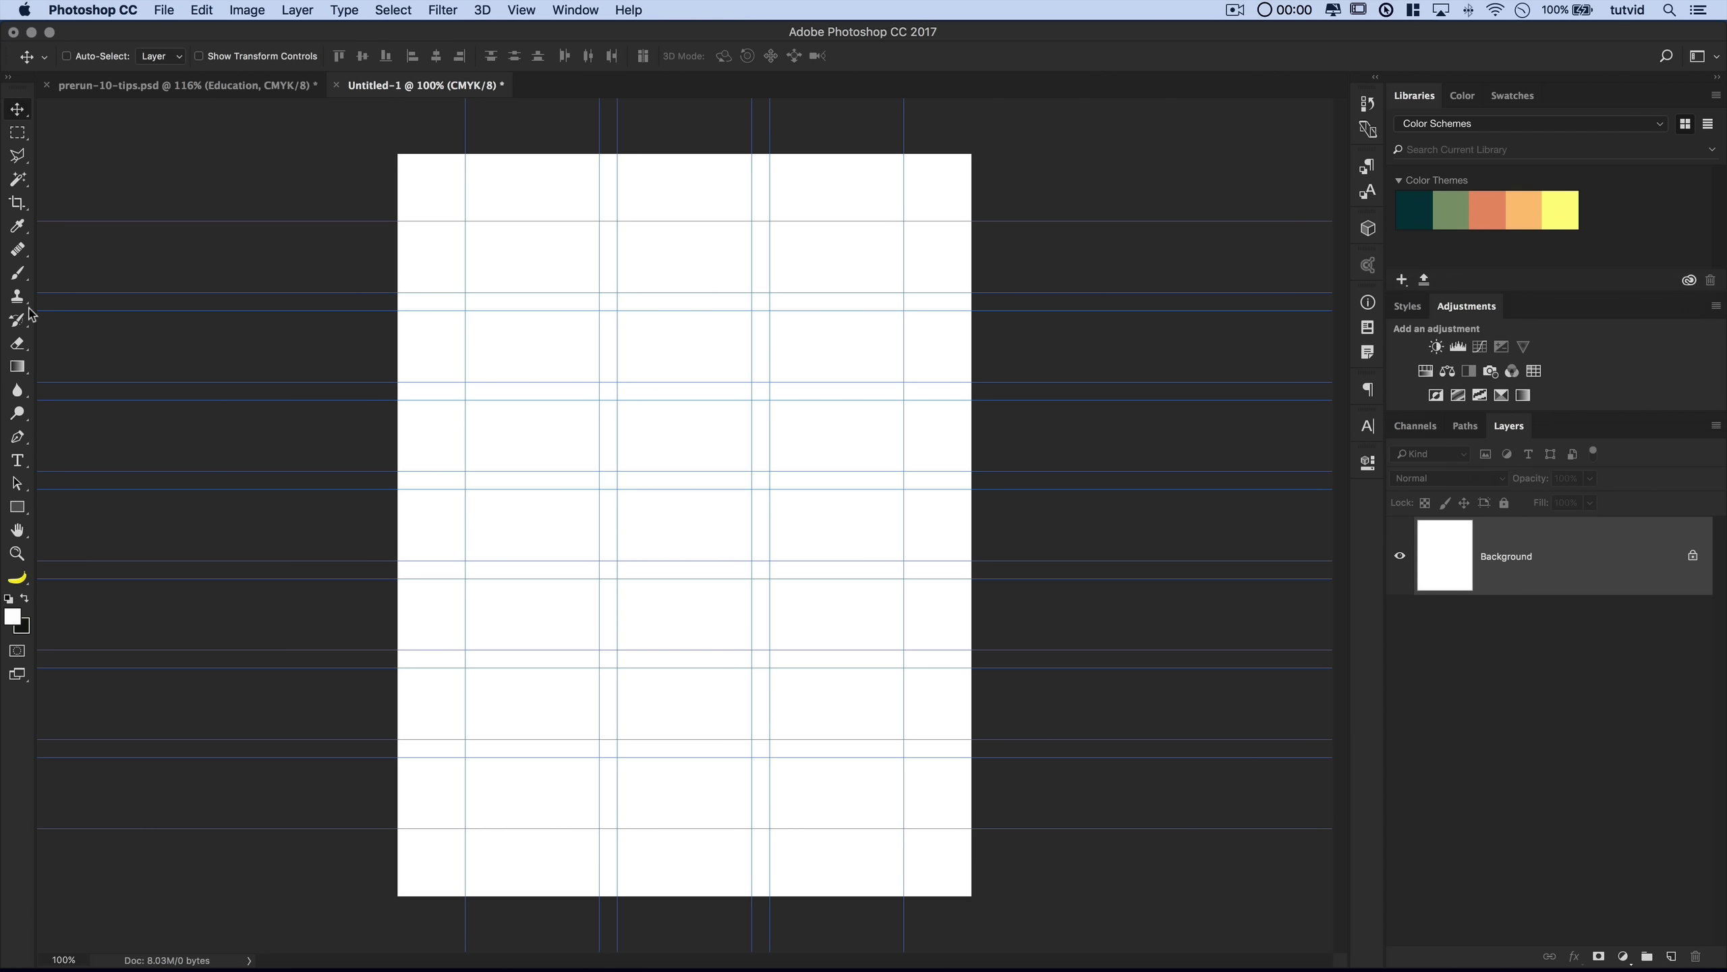
left_click(18, 507)
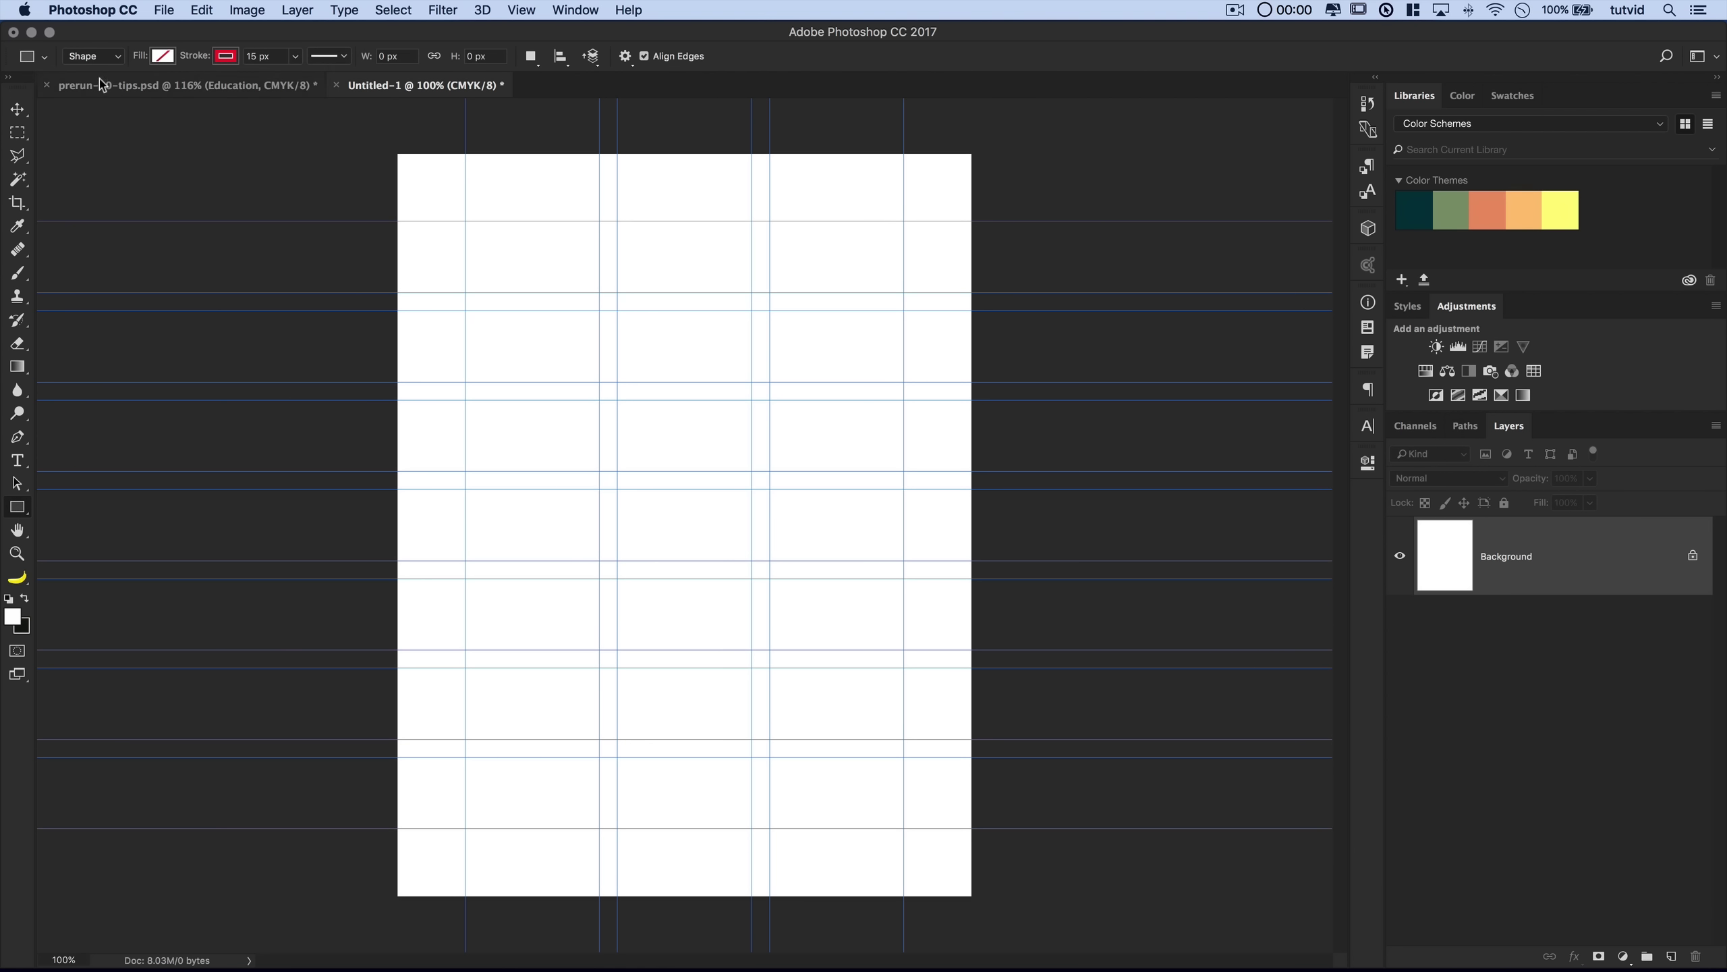
left_click(227, 57)
left_click(150, 93)
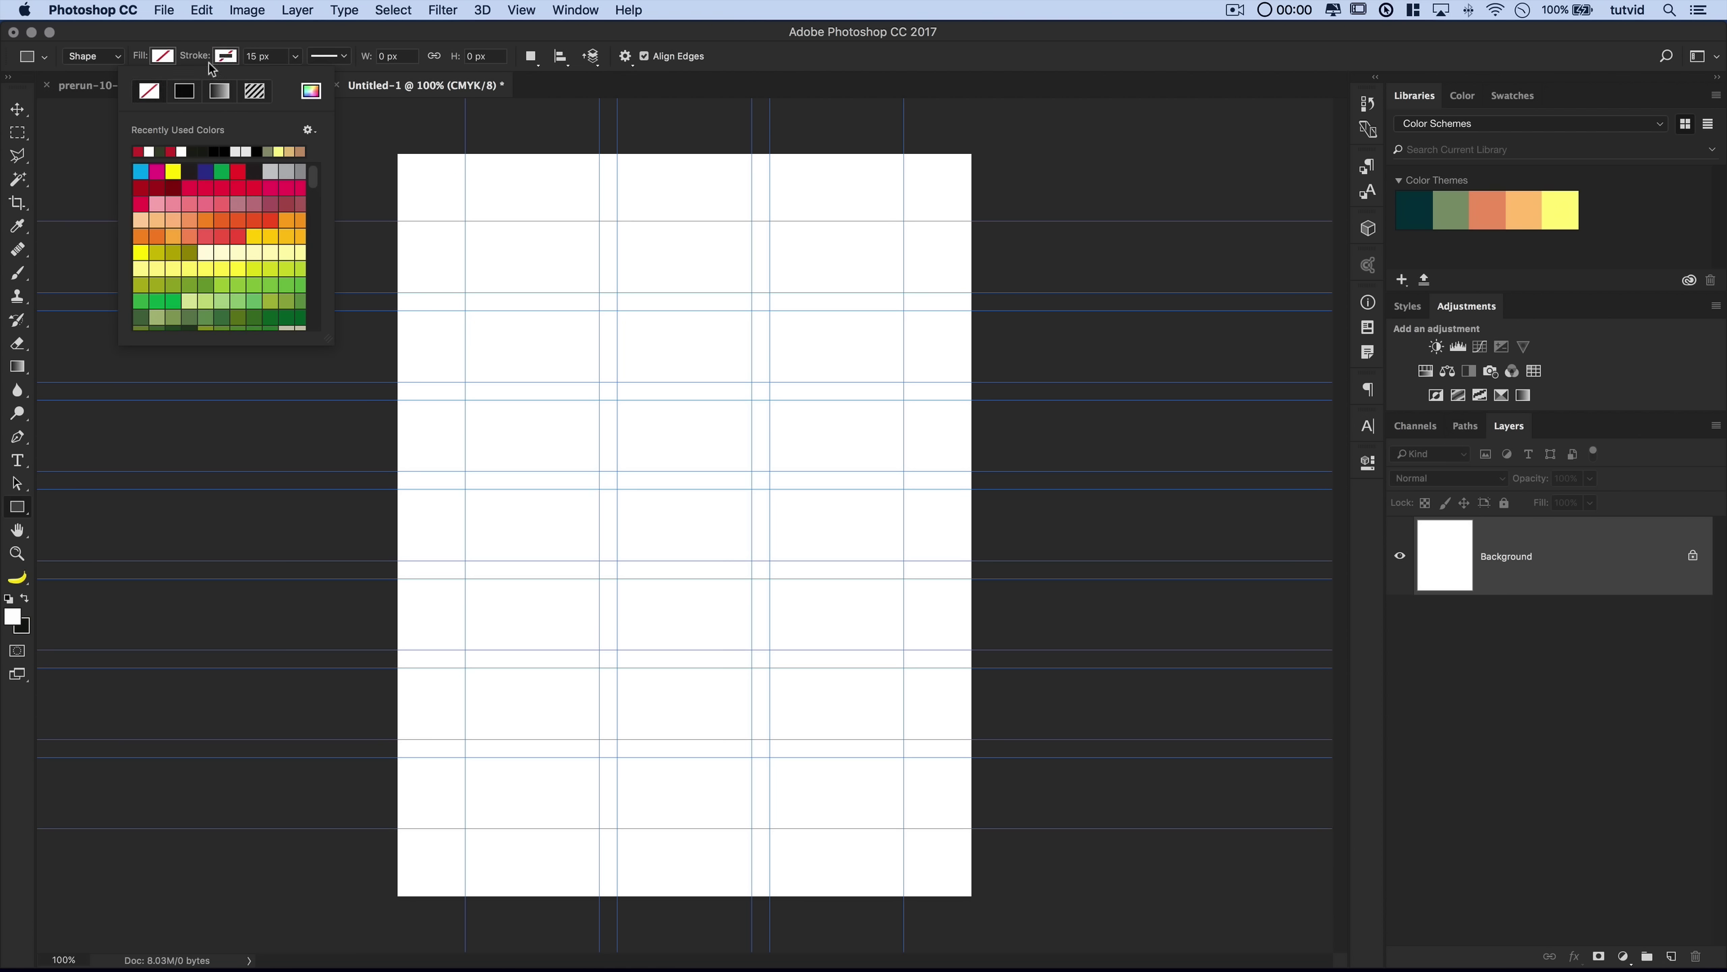
left_click(167, 58)
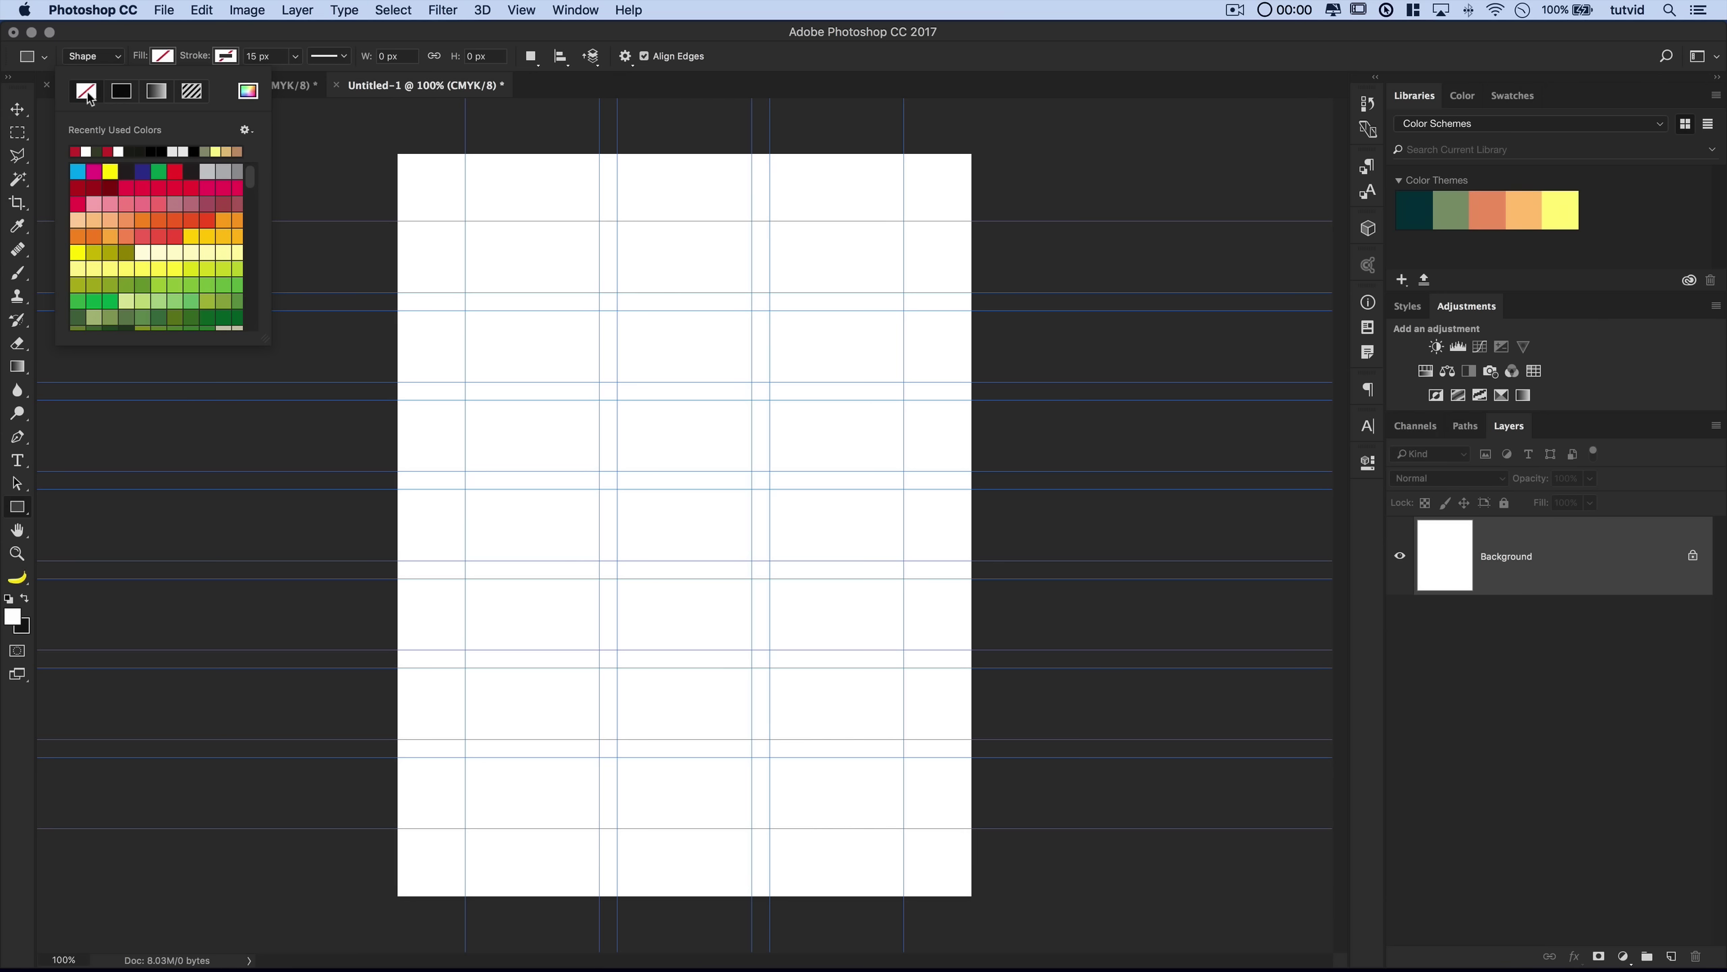
left_click(78, 171)
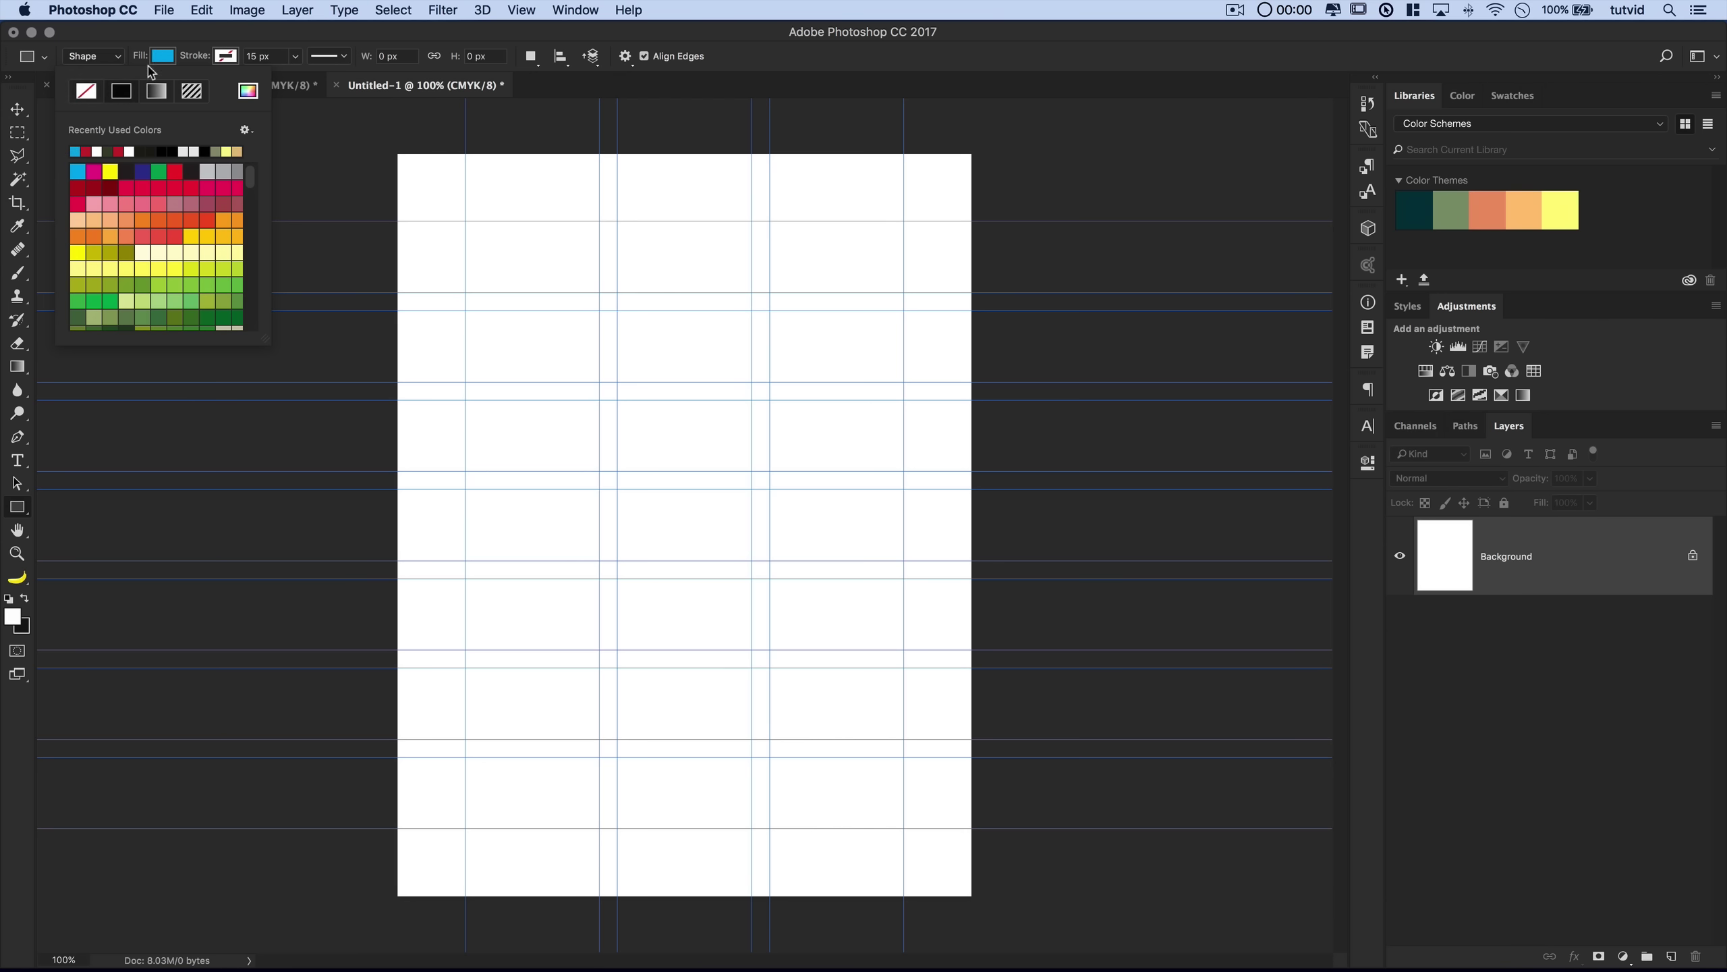
- Create a rectangle shape 325 px wide and 30 px high on the blank page
left_click(645, 359)
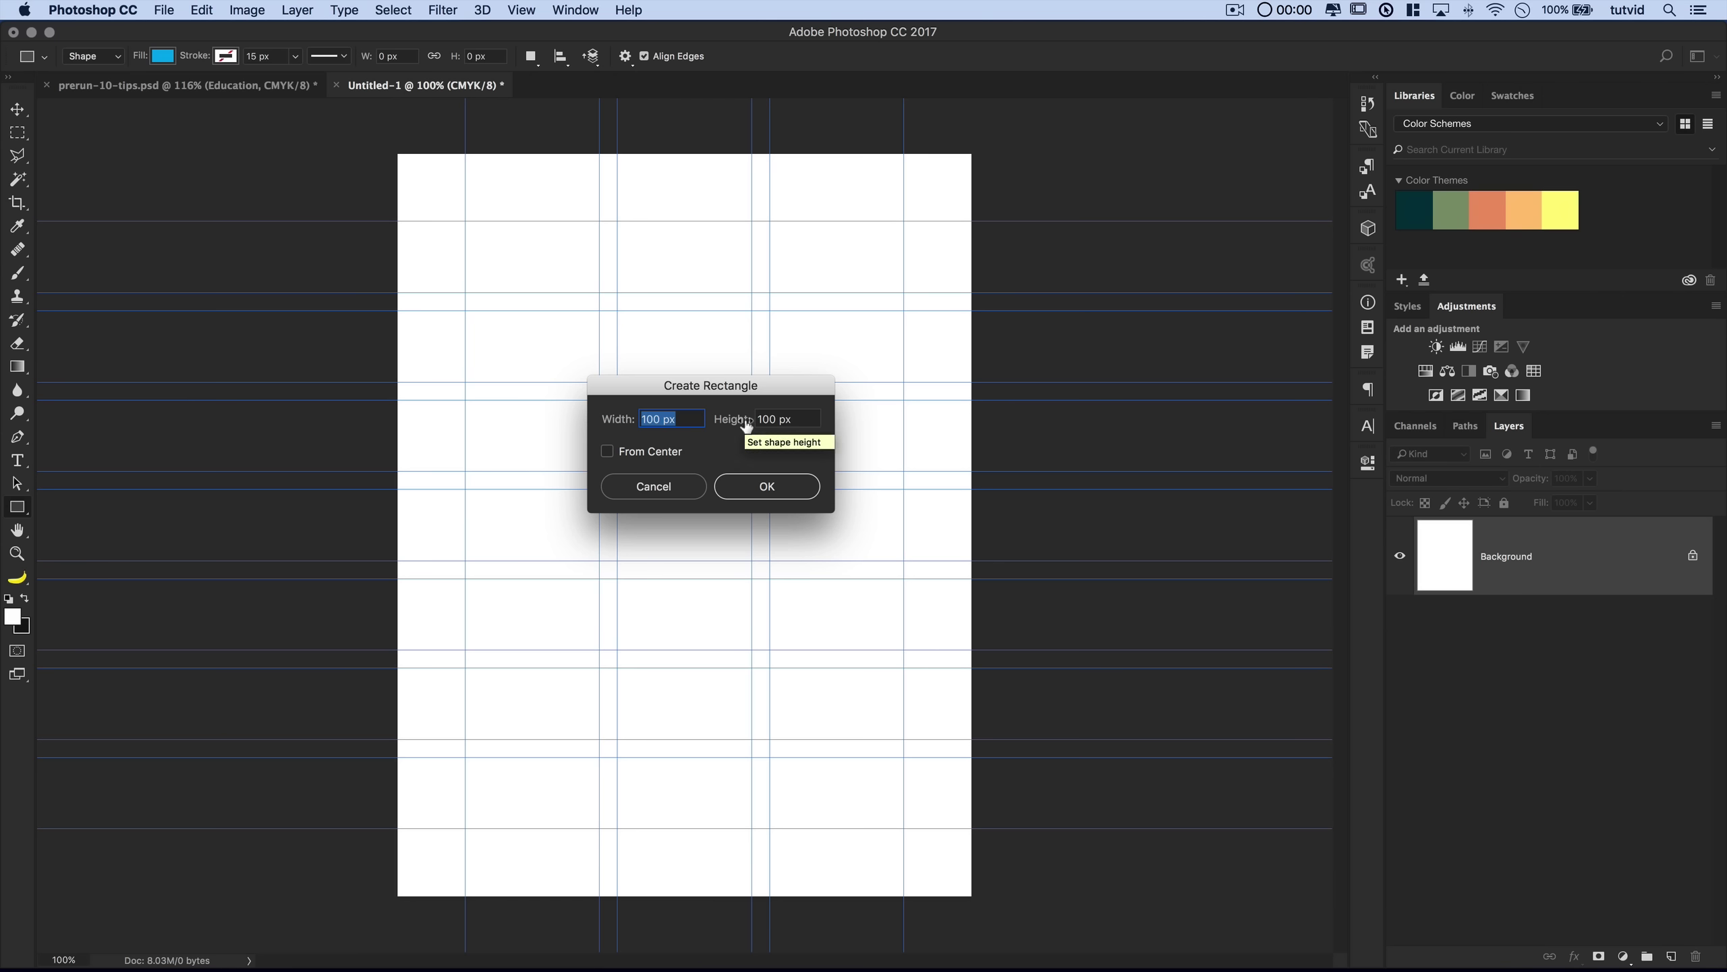
type("325")
key("Tab")
type("30")
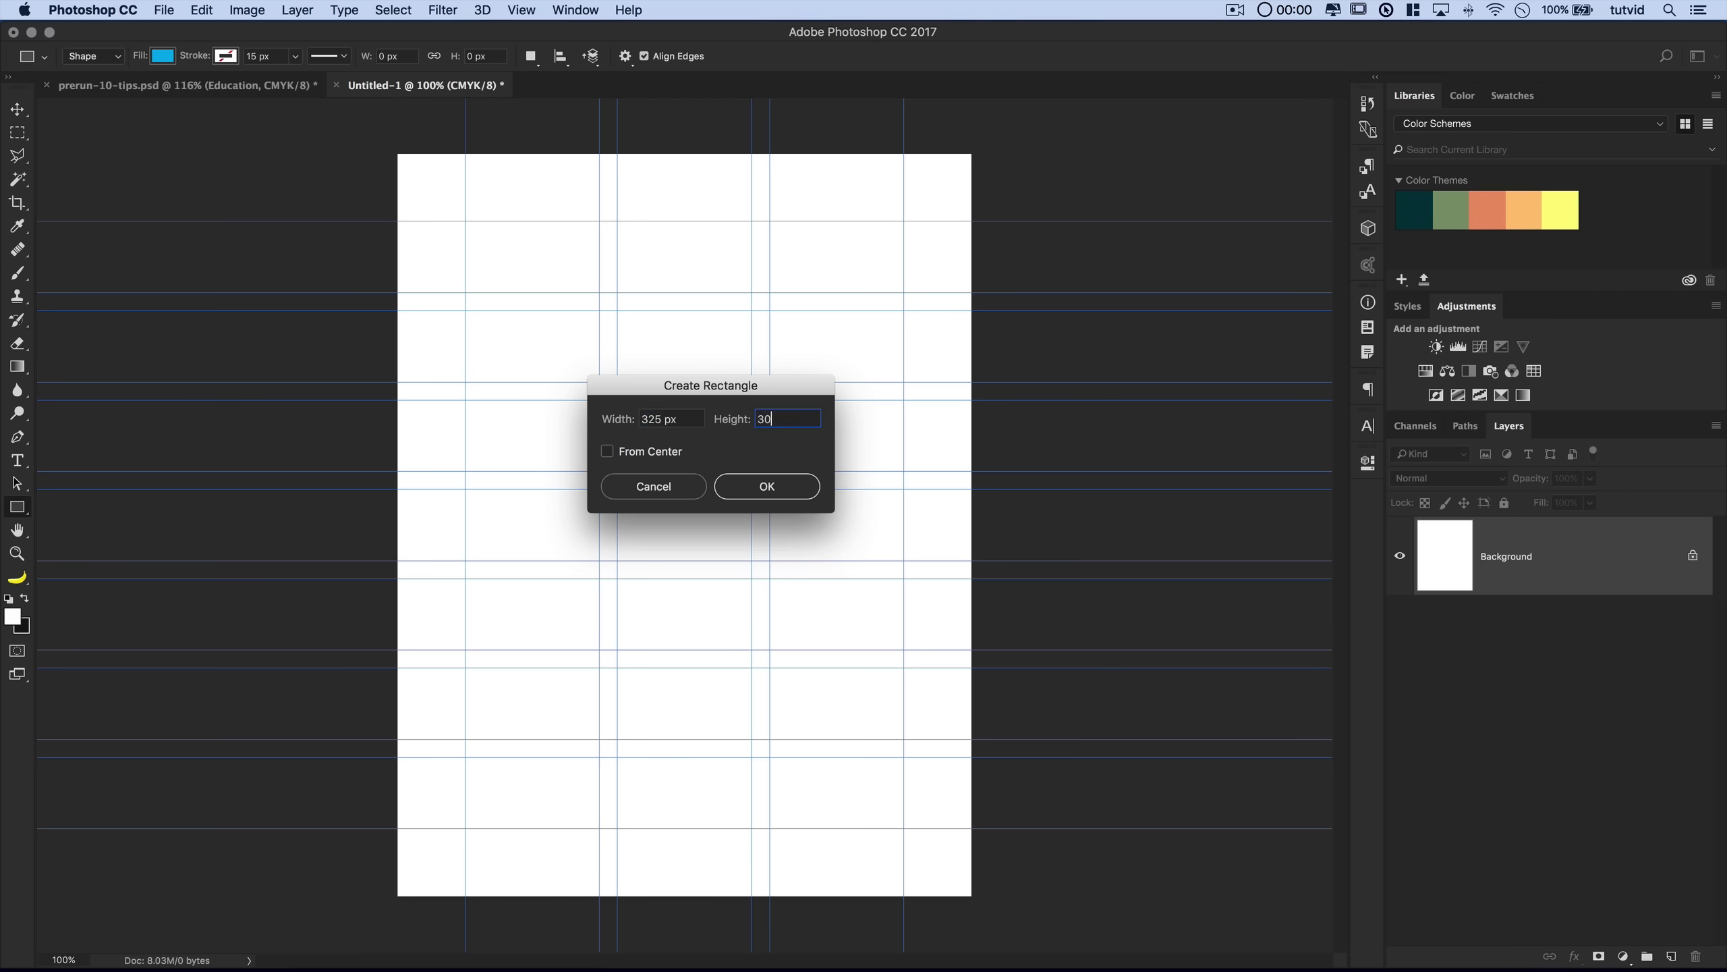
left_click(769, 483)
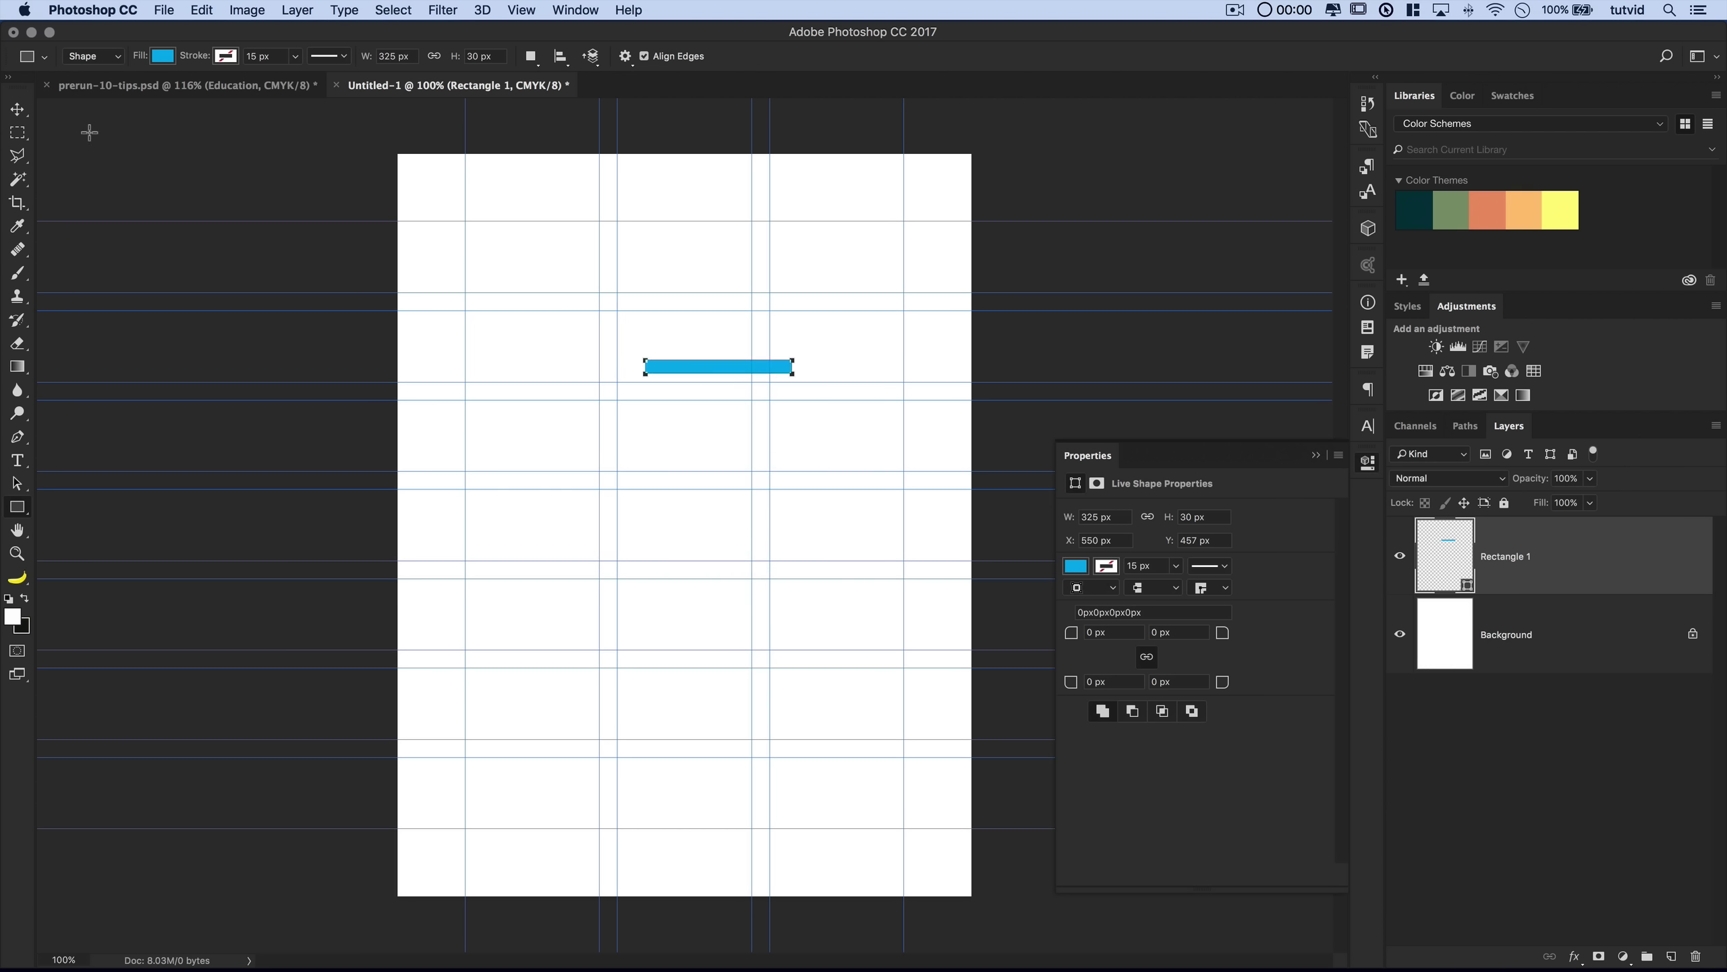
- Align the bar to the page's upper-left margin corner and place two copies end to end up to the right margin
left_click(19, 111)
left_click_drag(745, 368, 555, 230)
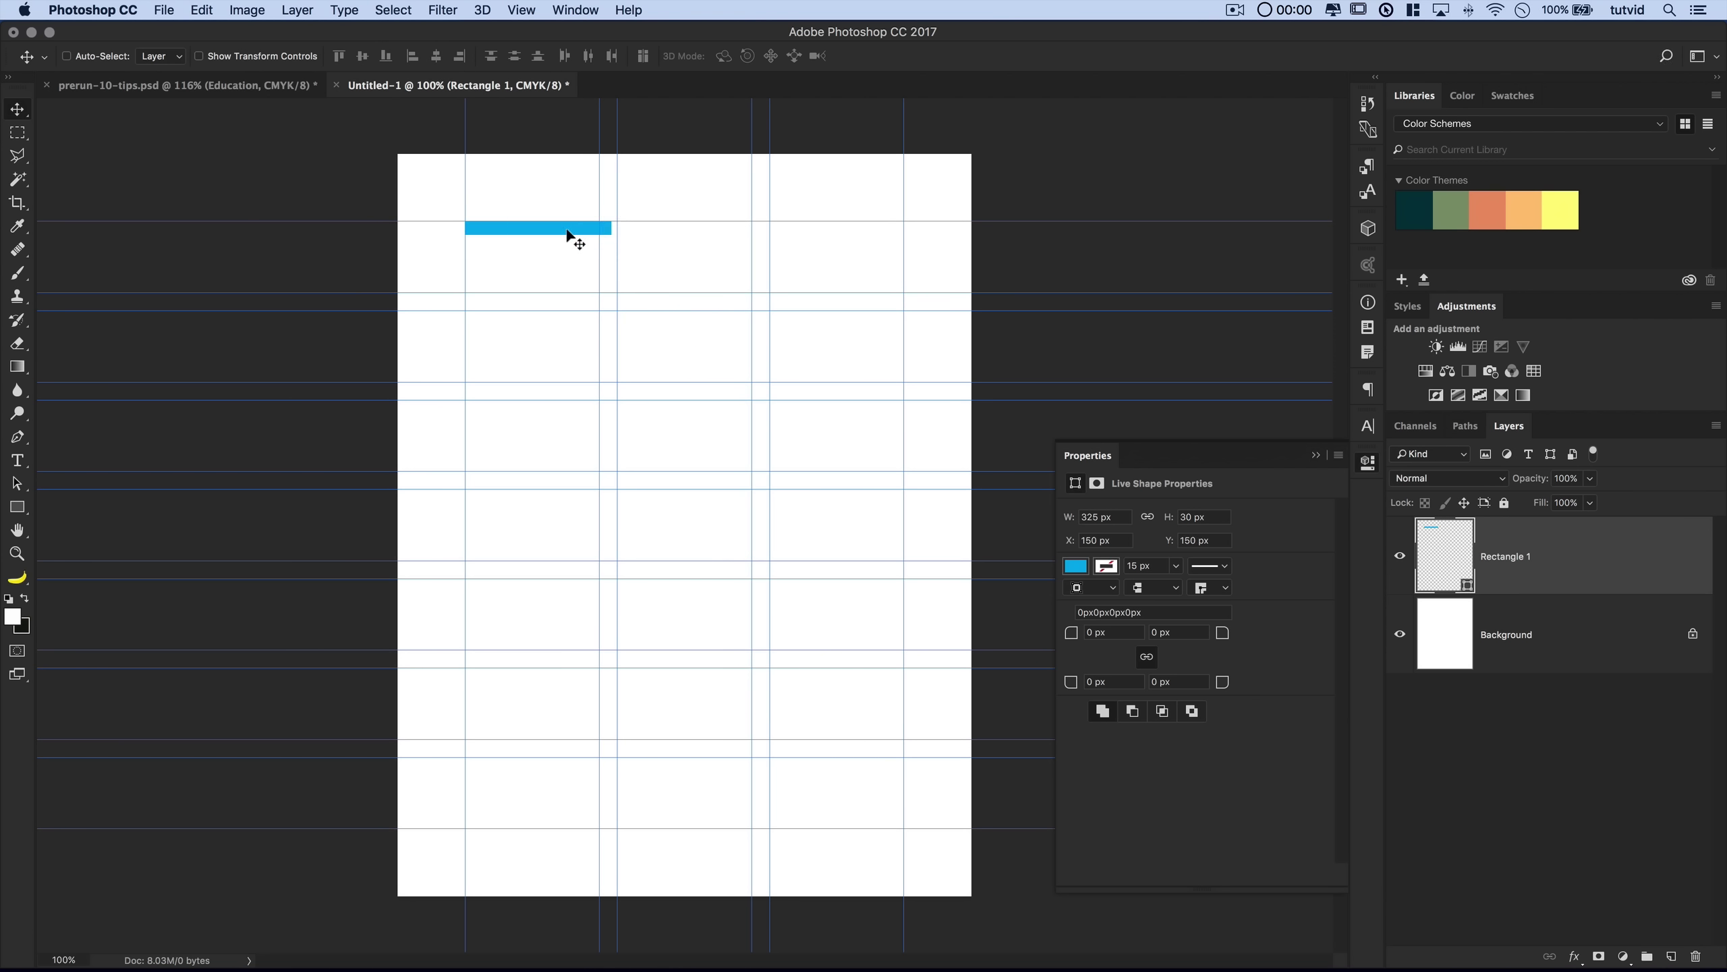
left_click_drag(565, 230, 812, 236)
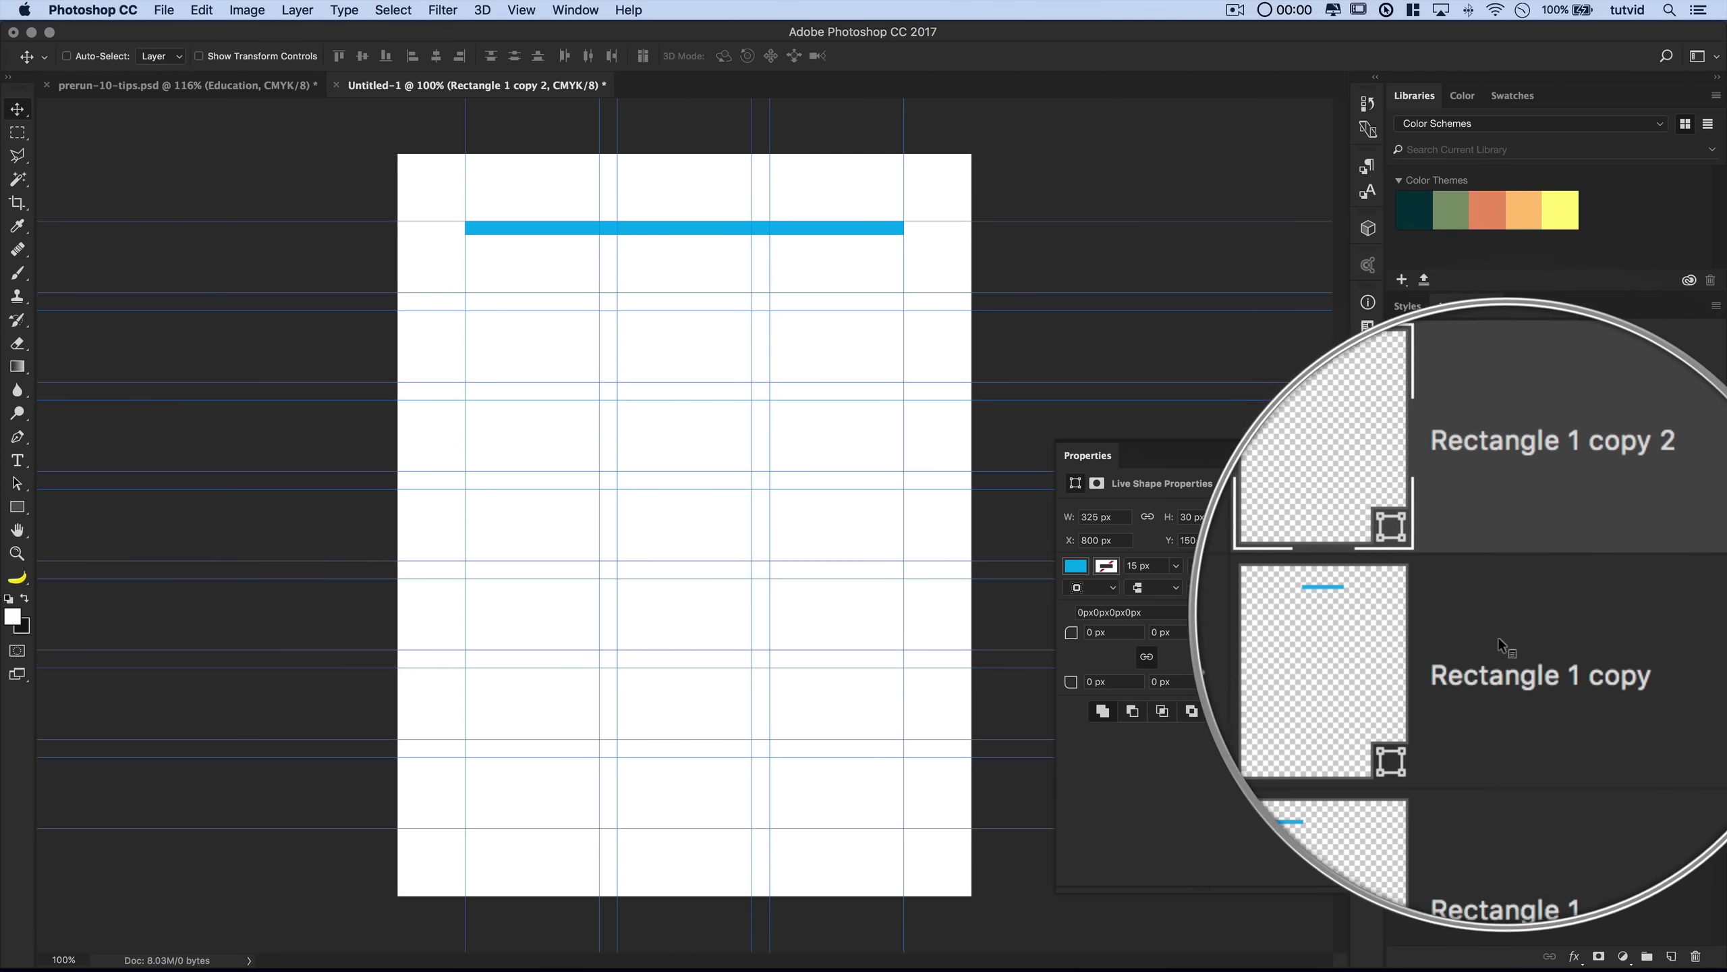
- Recolor the three bars from the Vegas Sunset theme: yellow for the left, coral for the middle and dark teal for the right
left_click(1459, 714)
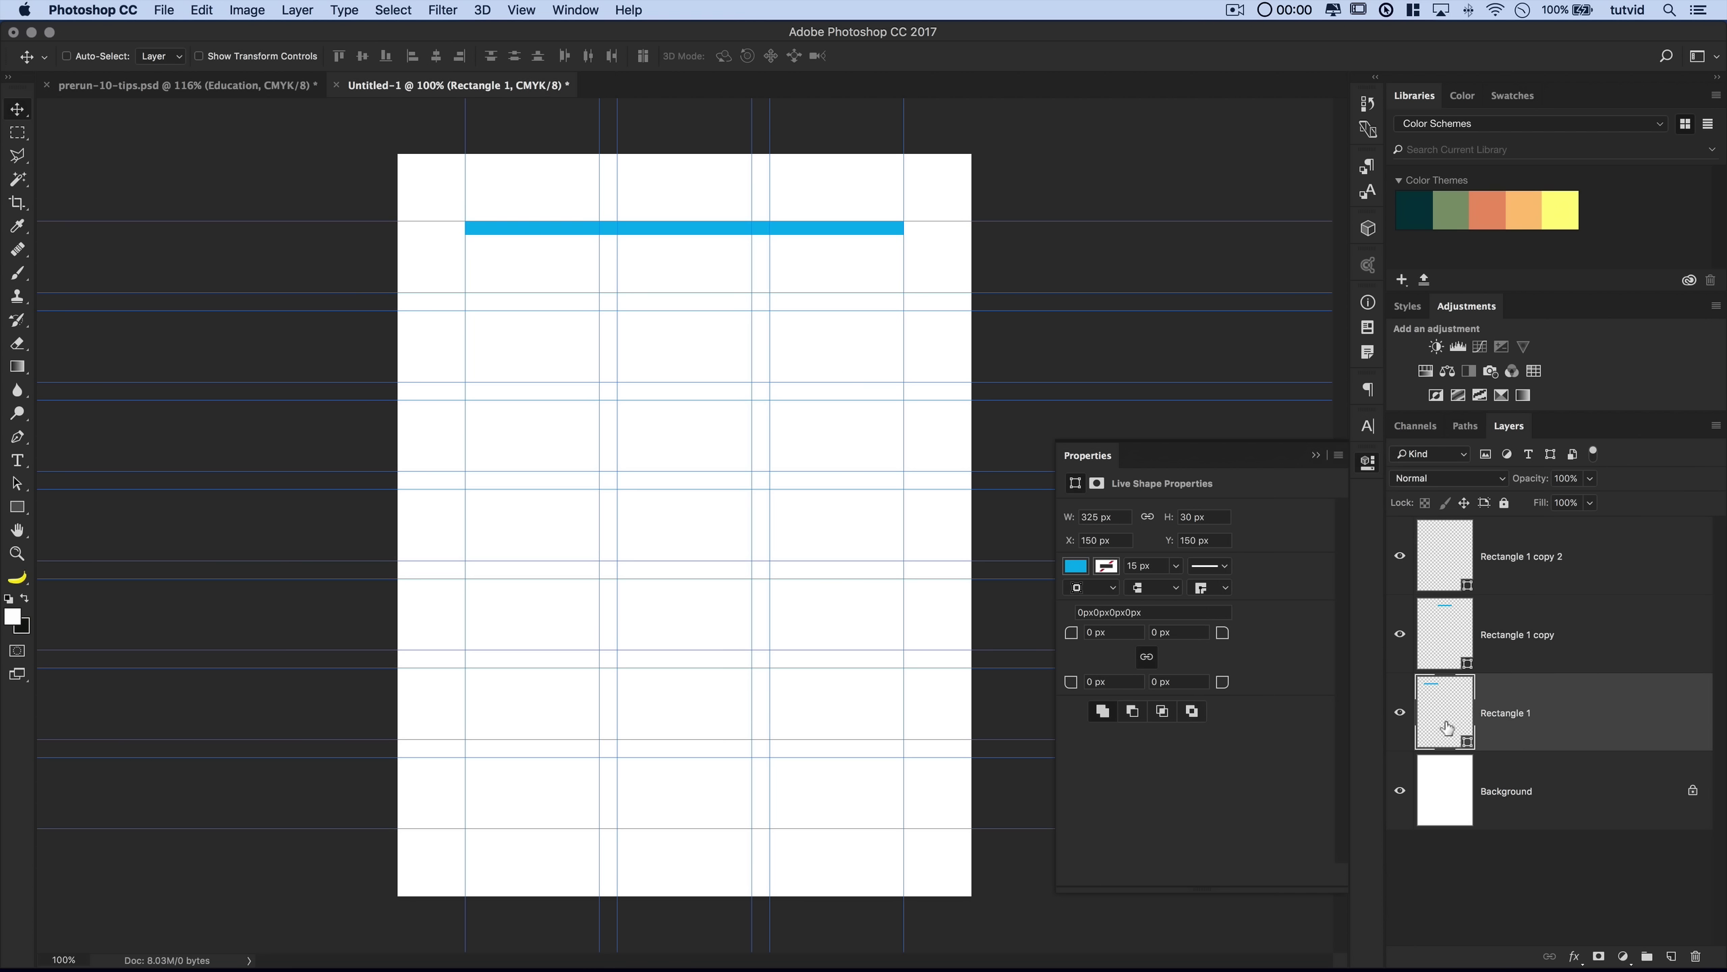
left_click(1566, 215)
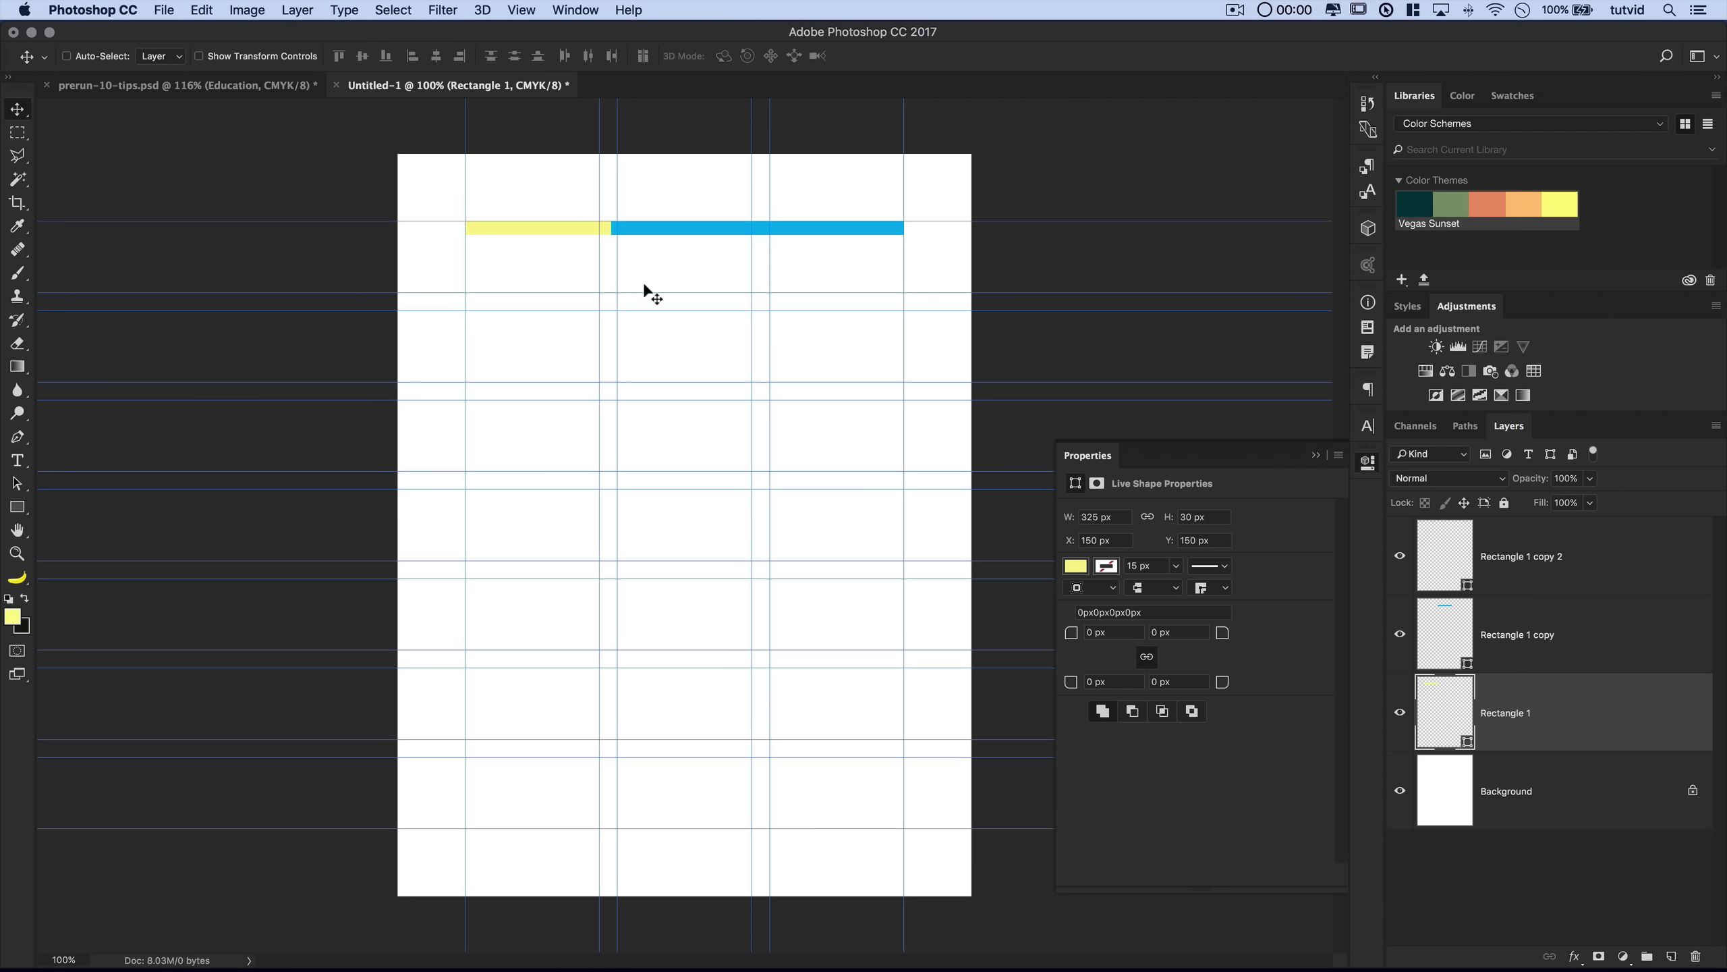
left_click(1486, 635)
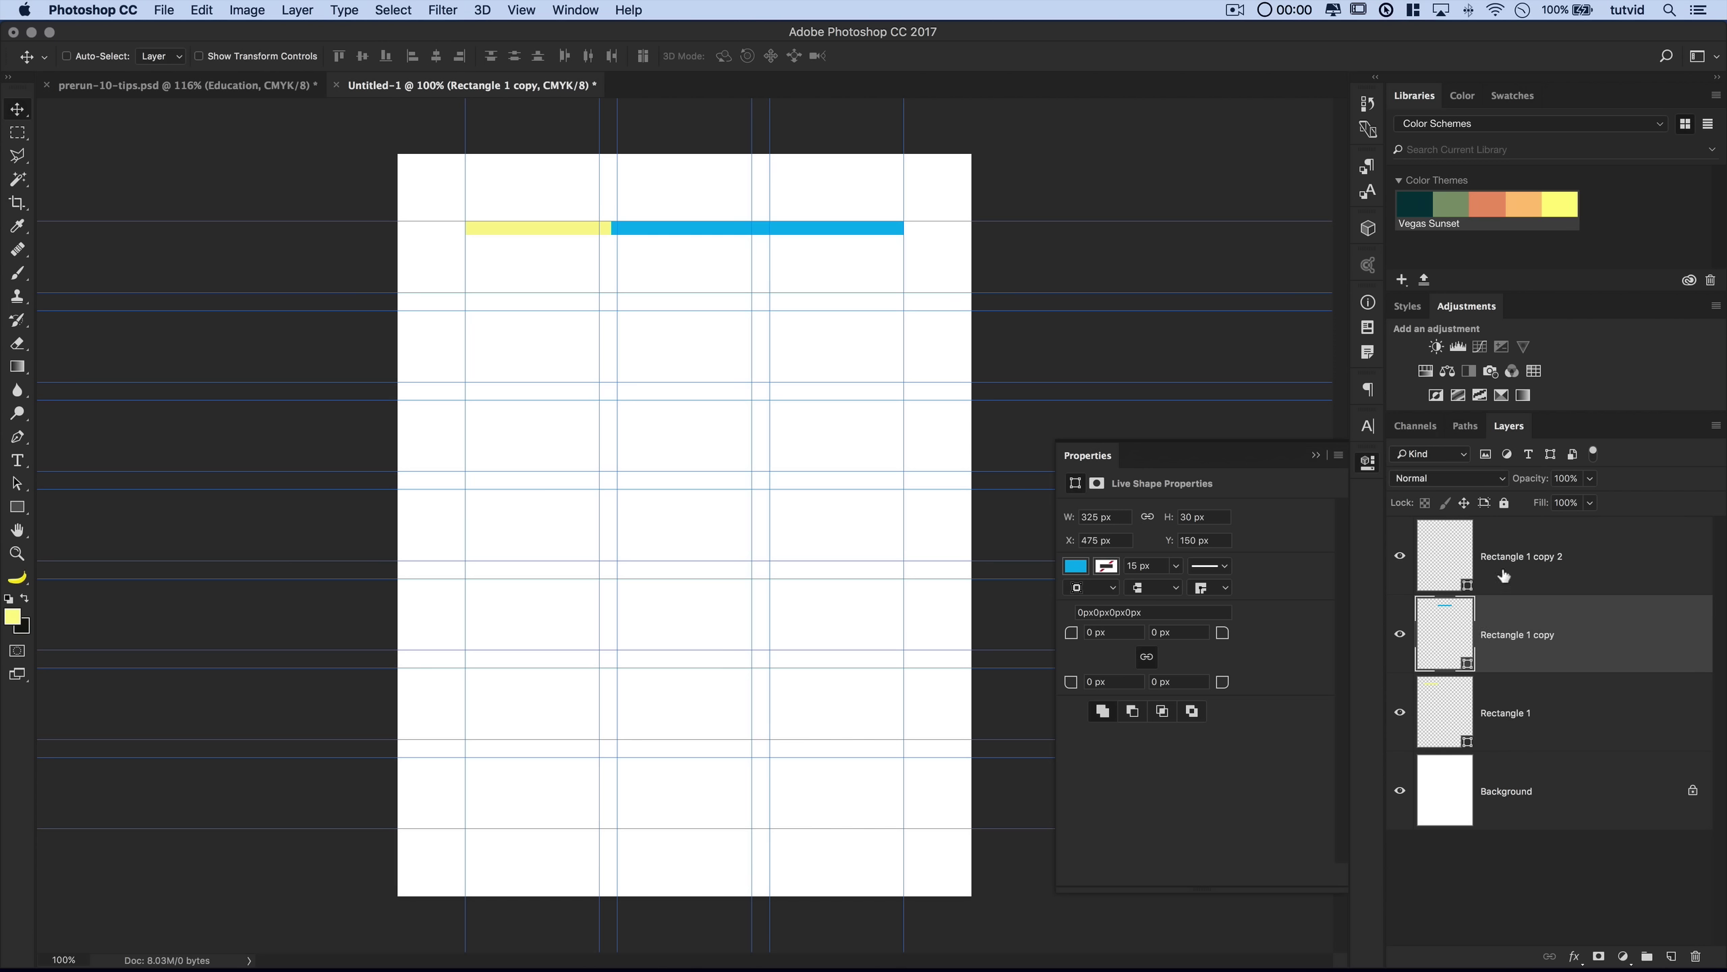
left_click(1489, 213)
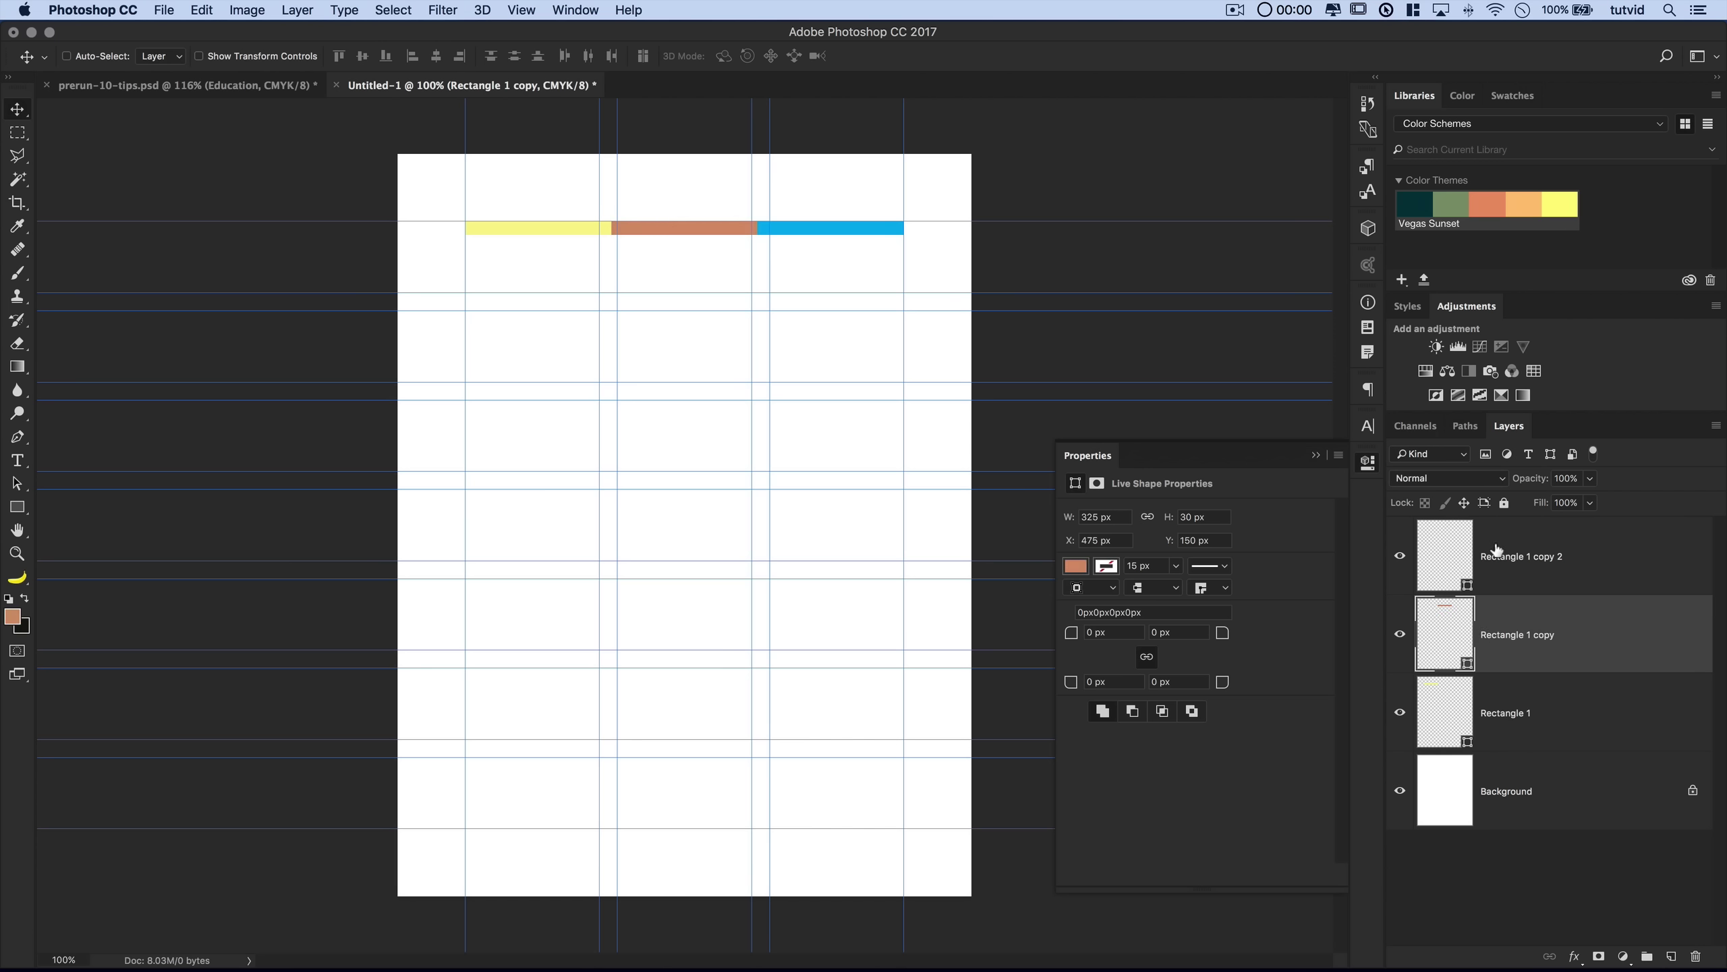
left_click(1519, 555)
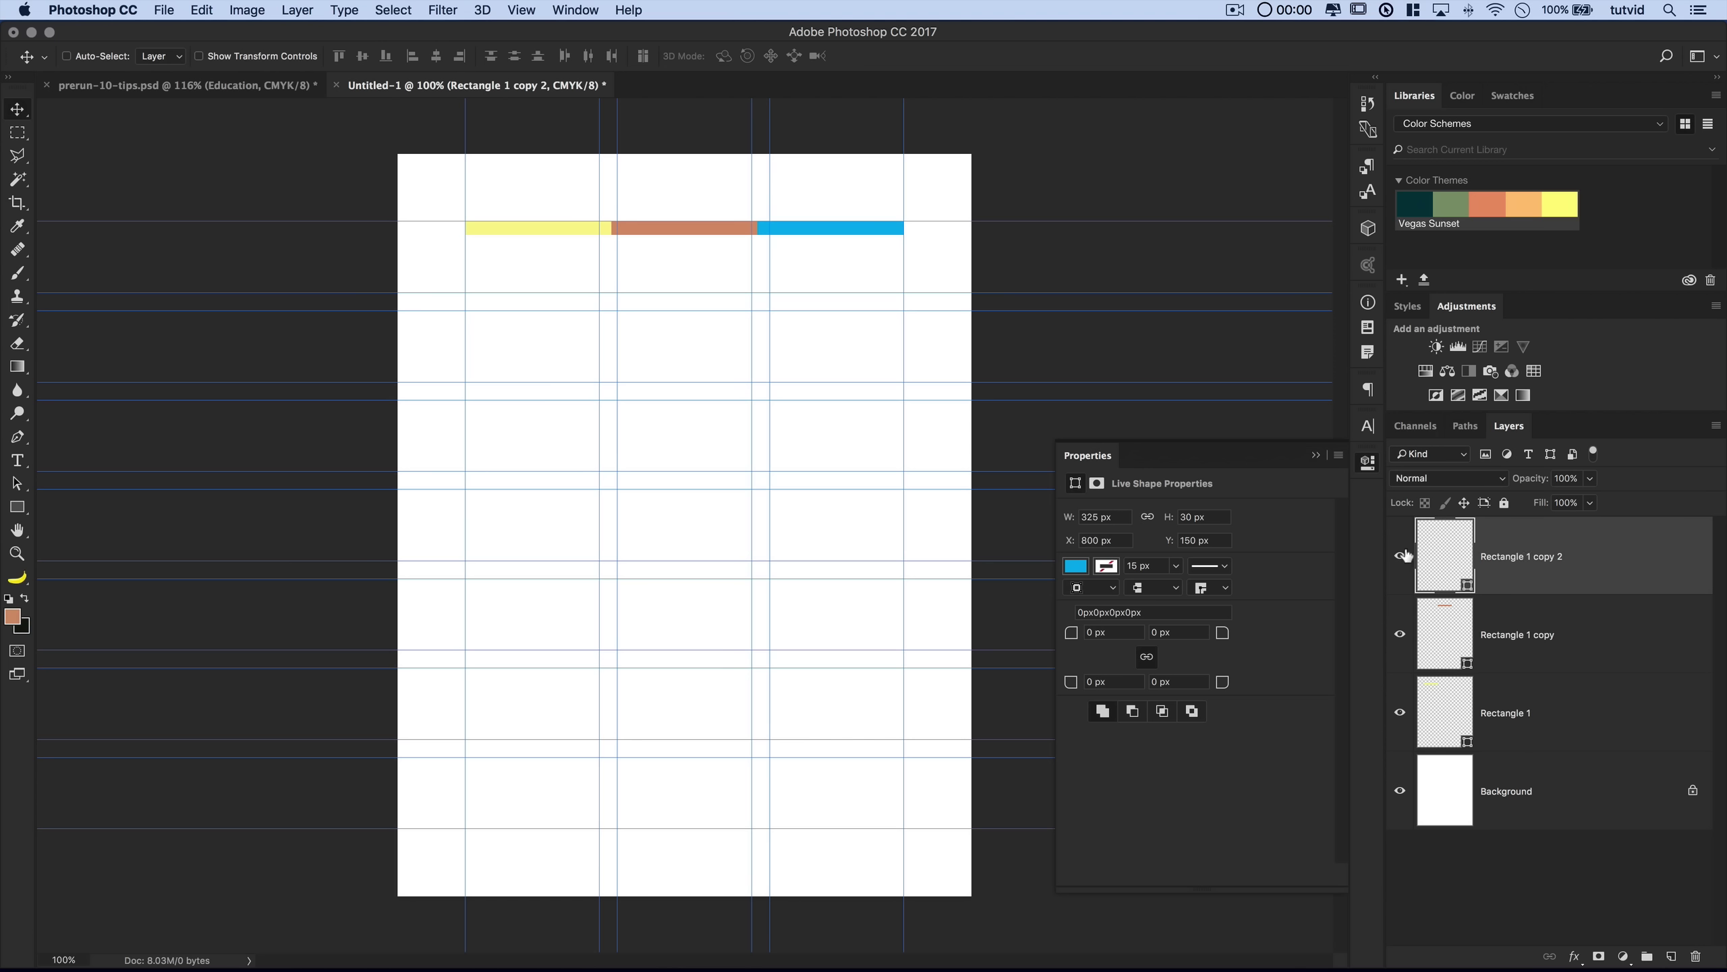
left_click(1415, 215)
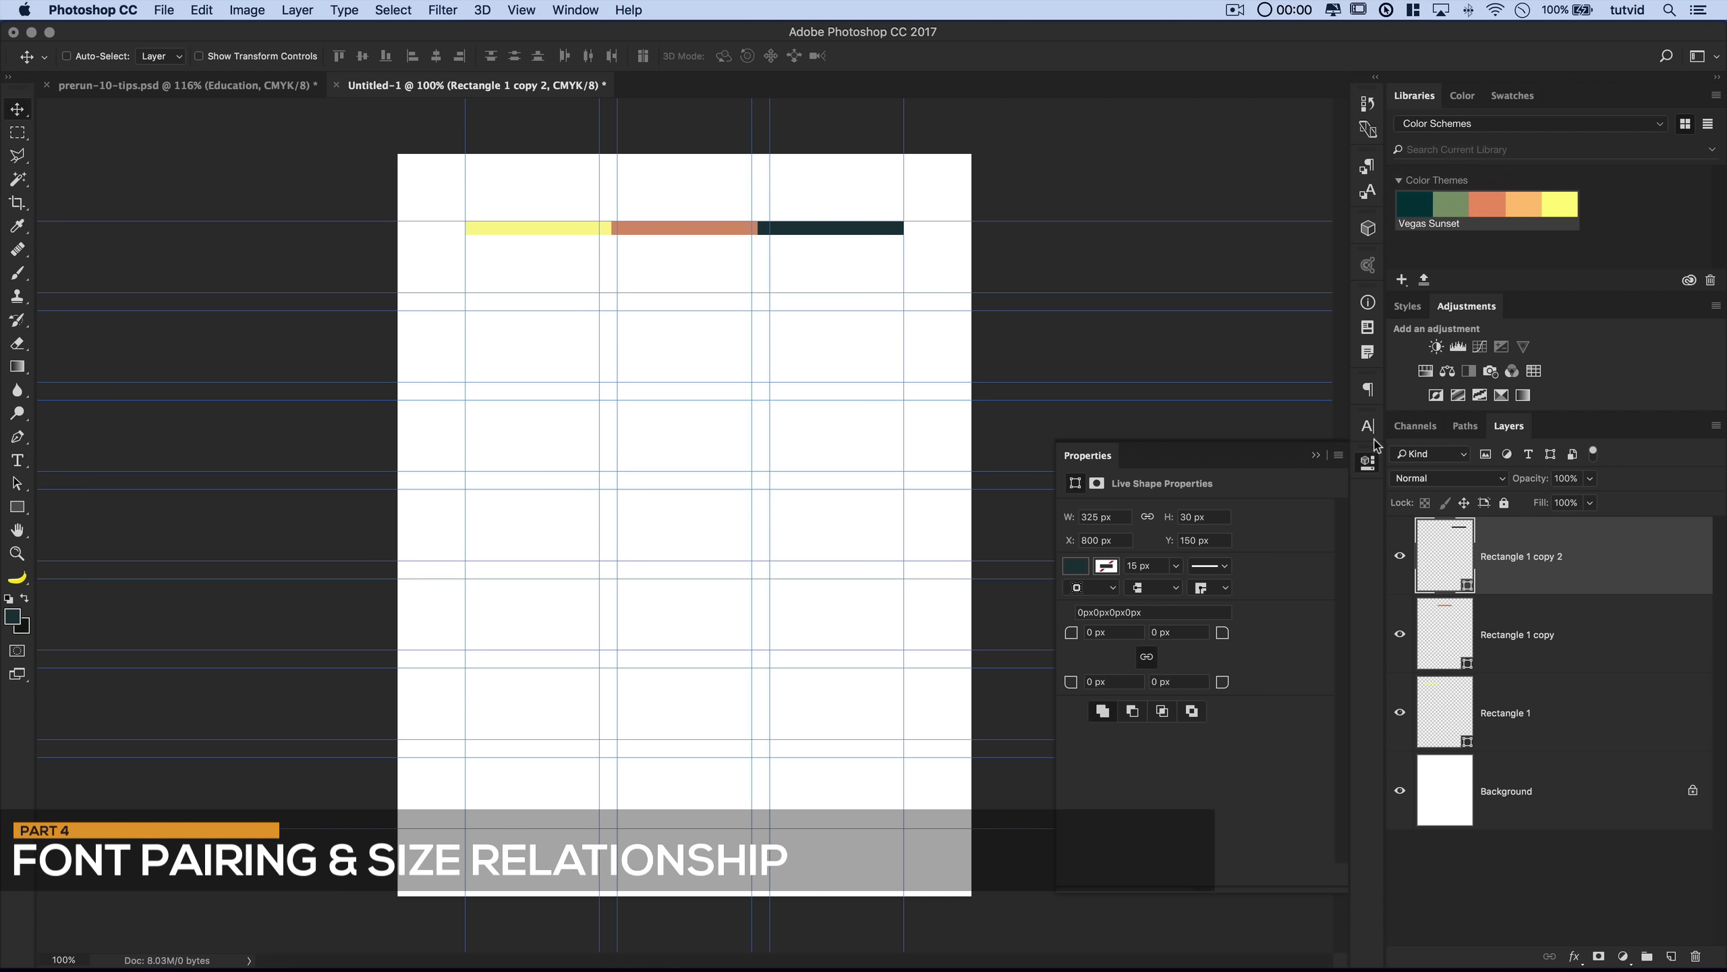
left_click(1364, 467)
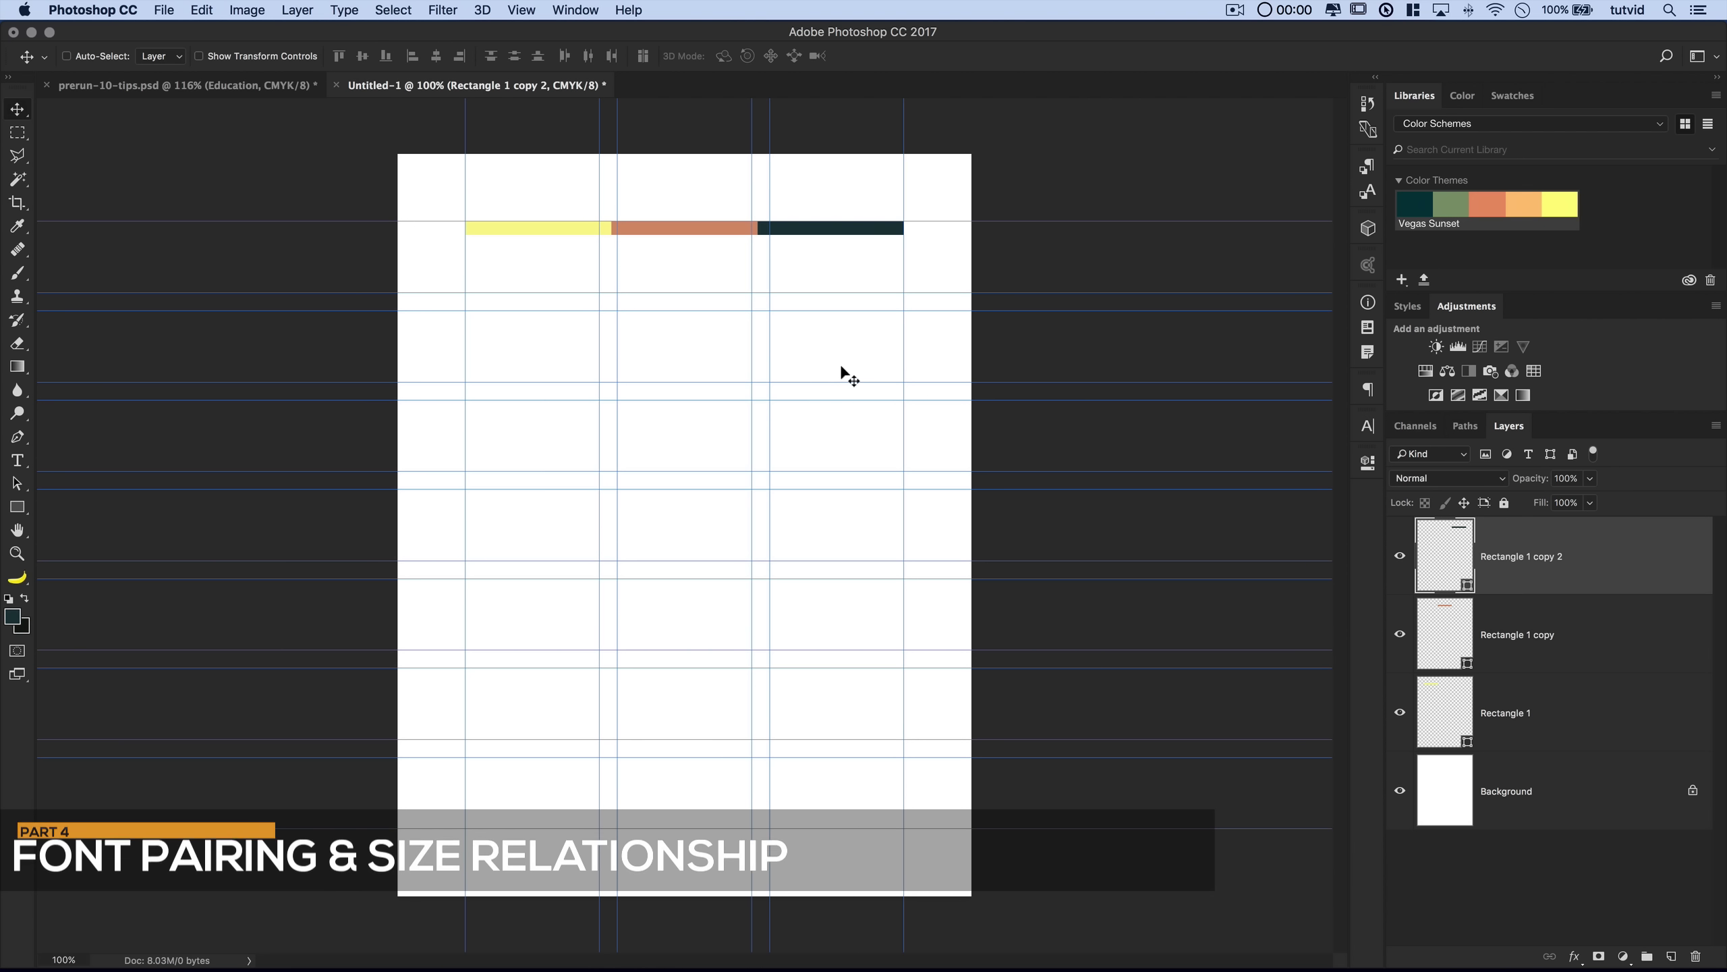
- Switch to Chrome and browse the free fonts offered on the Font Squirrel home page
key("super+Tab")
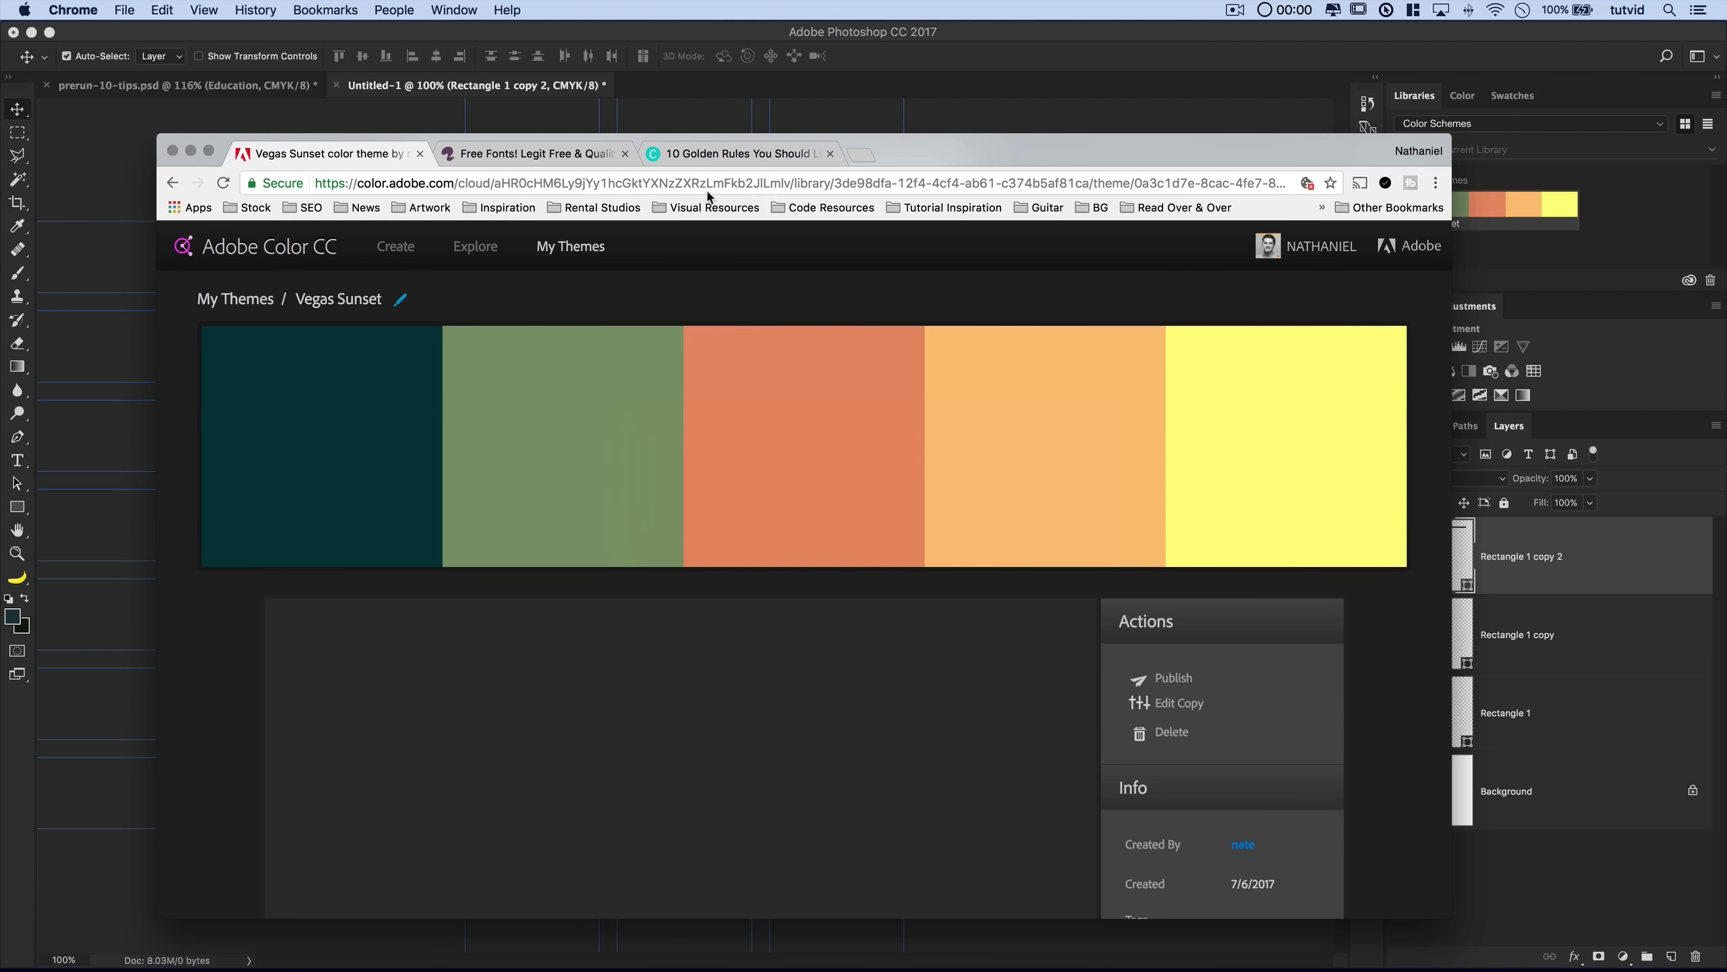
left_click(550, 152)
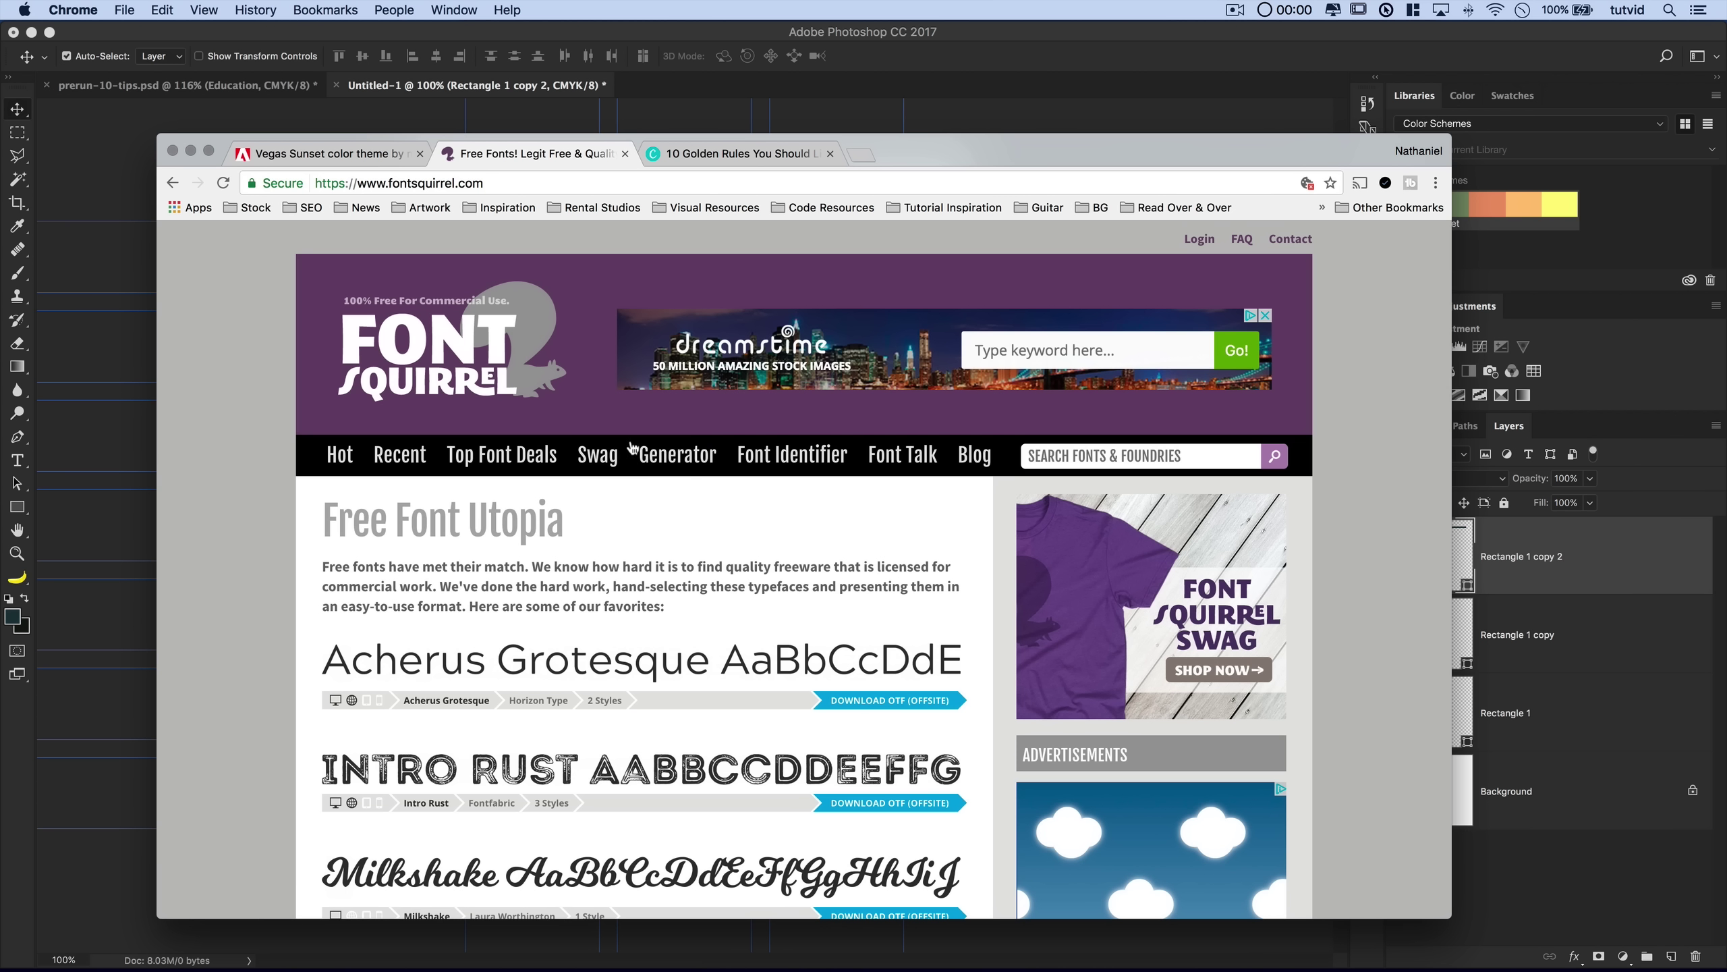
scroll(632, 446, "down", 10)
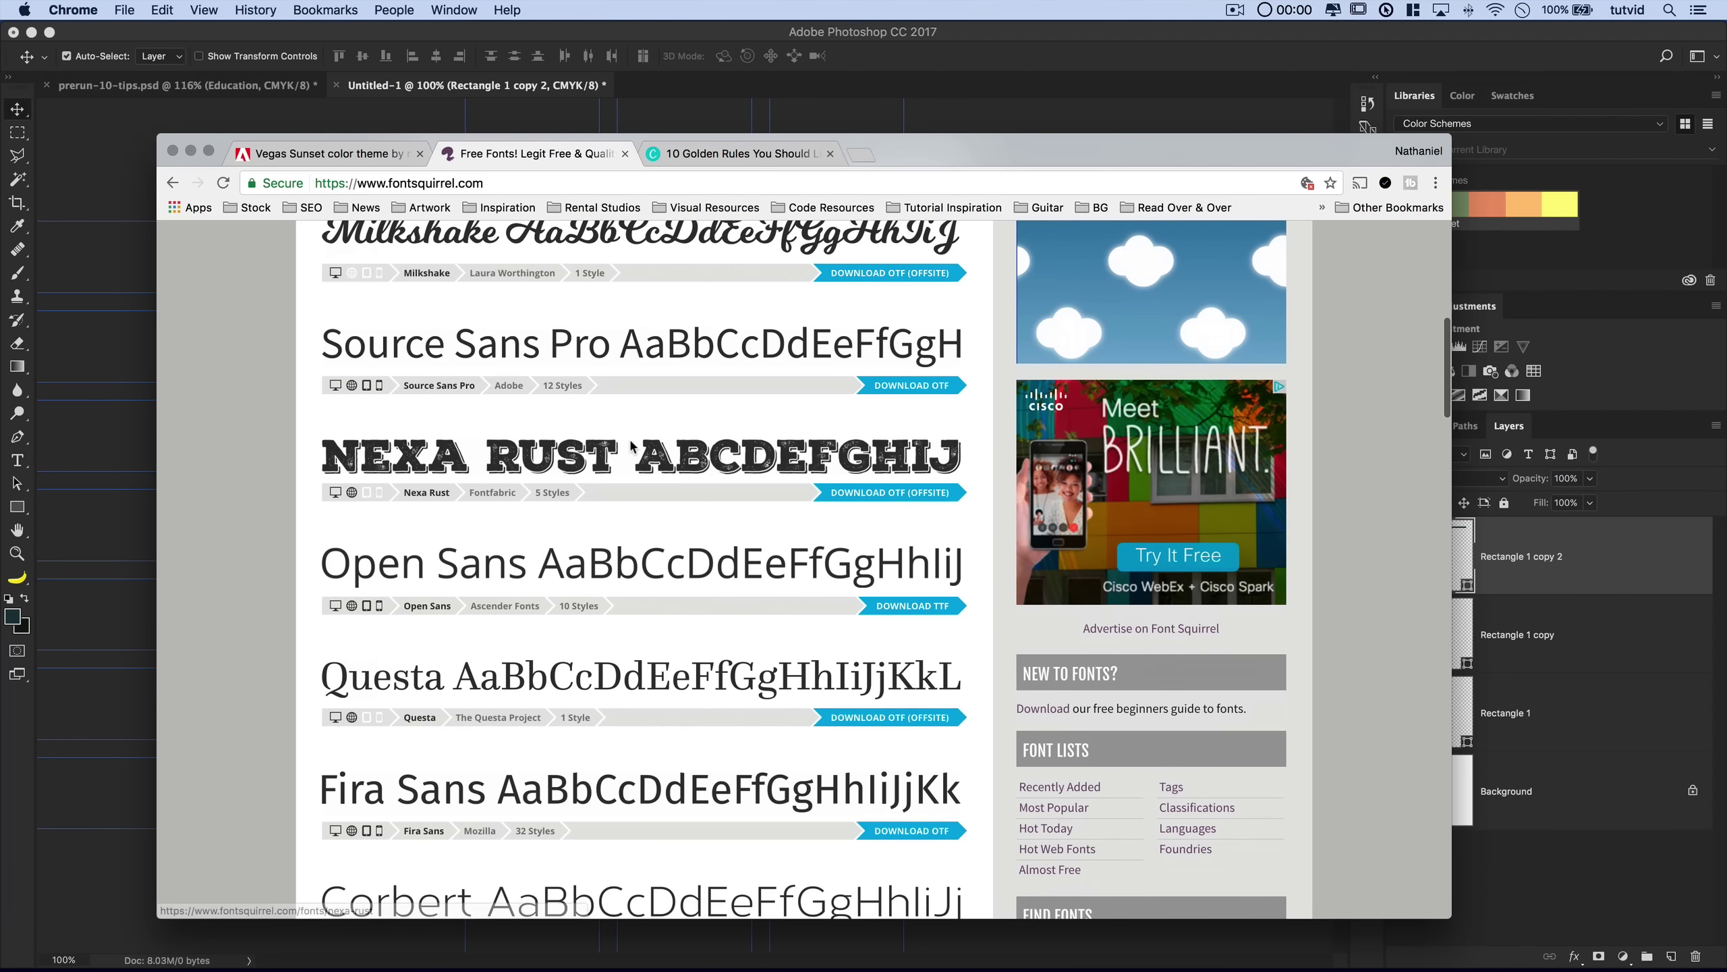
scroll(632, 446, "up", 8)
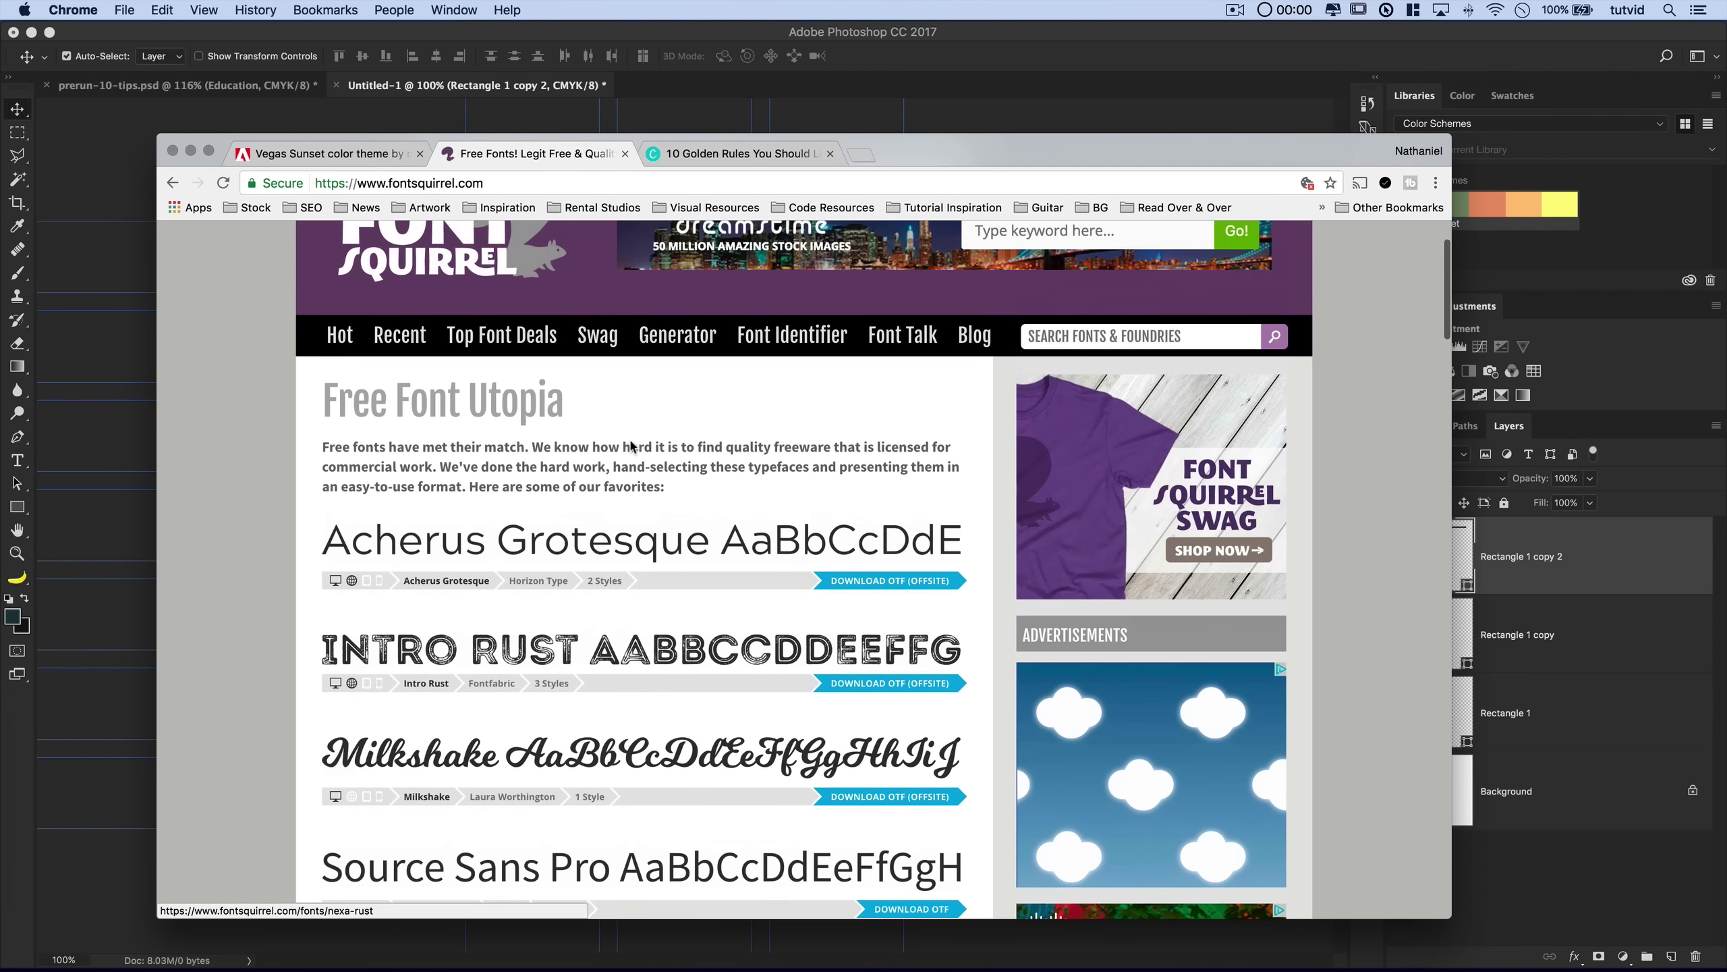
- Look through Canva's article on ten golden rules for combining fonts, including its example designs
left_click(716, 162)
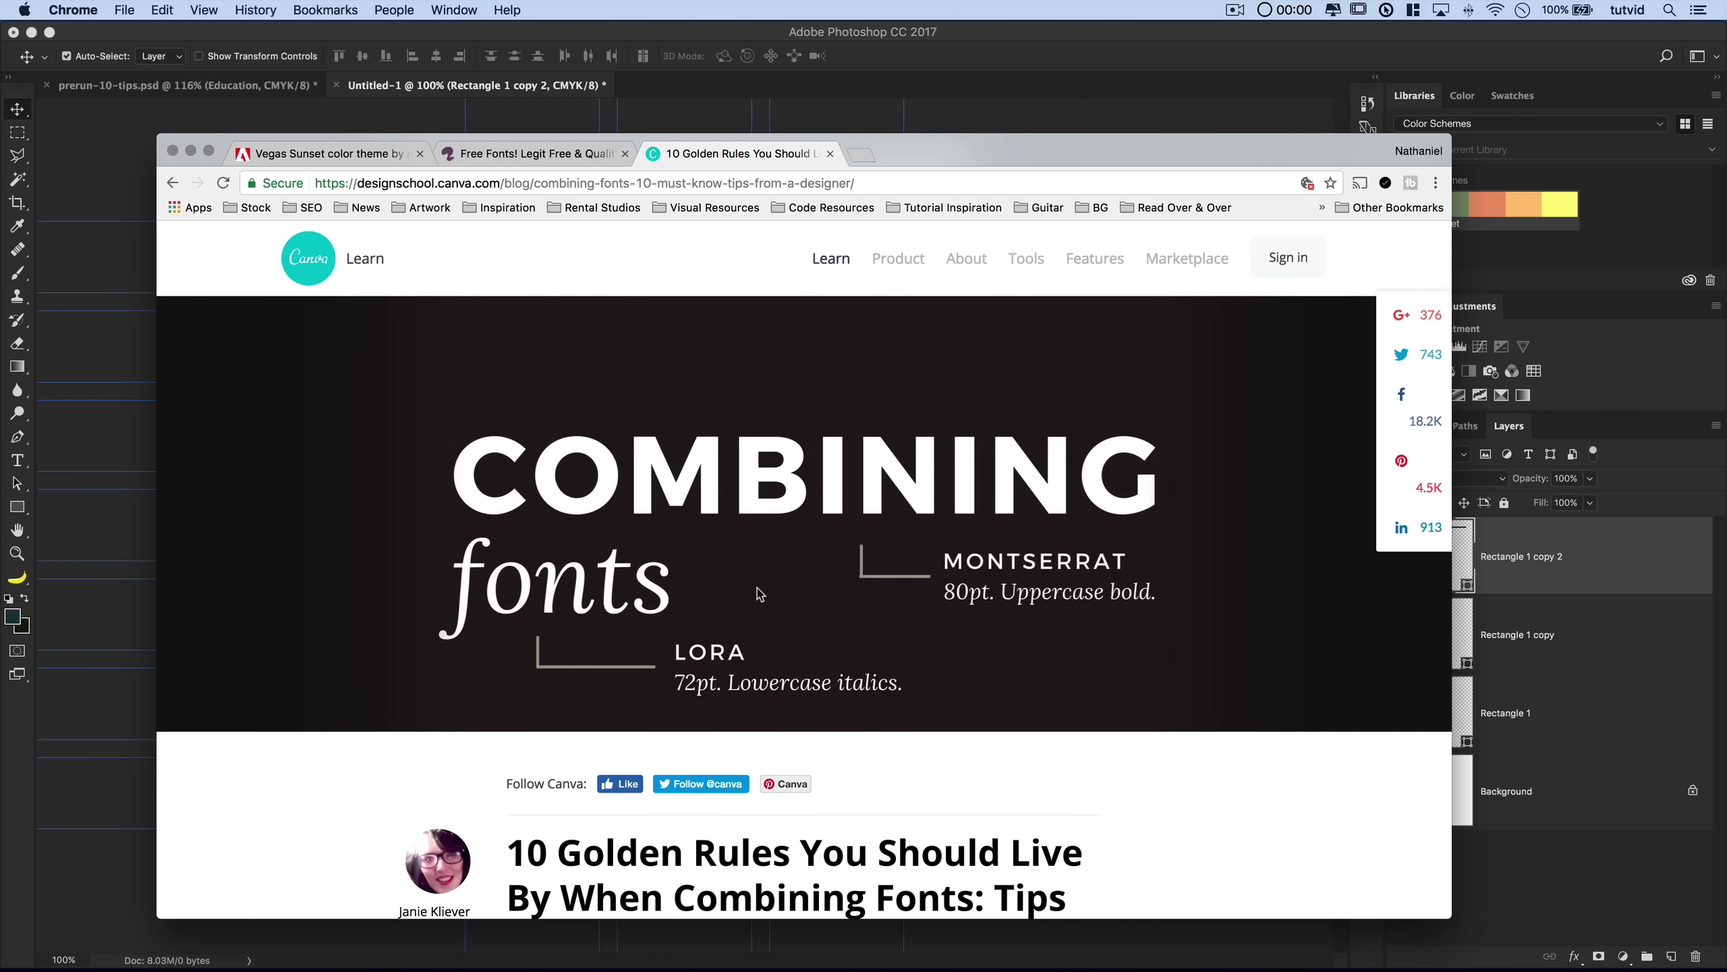
scroll(760, 594, "down", 8)
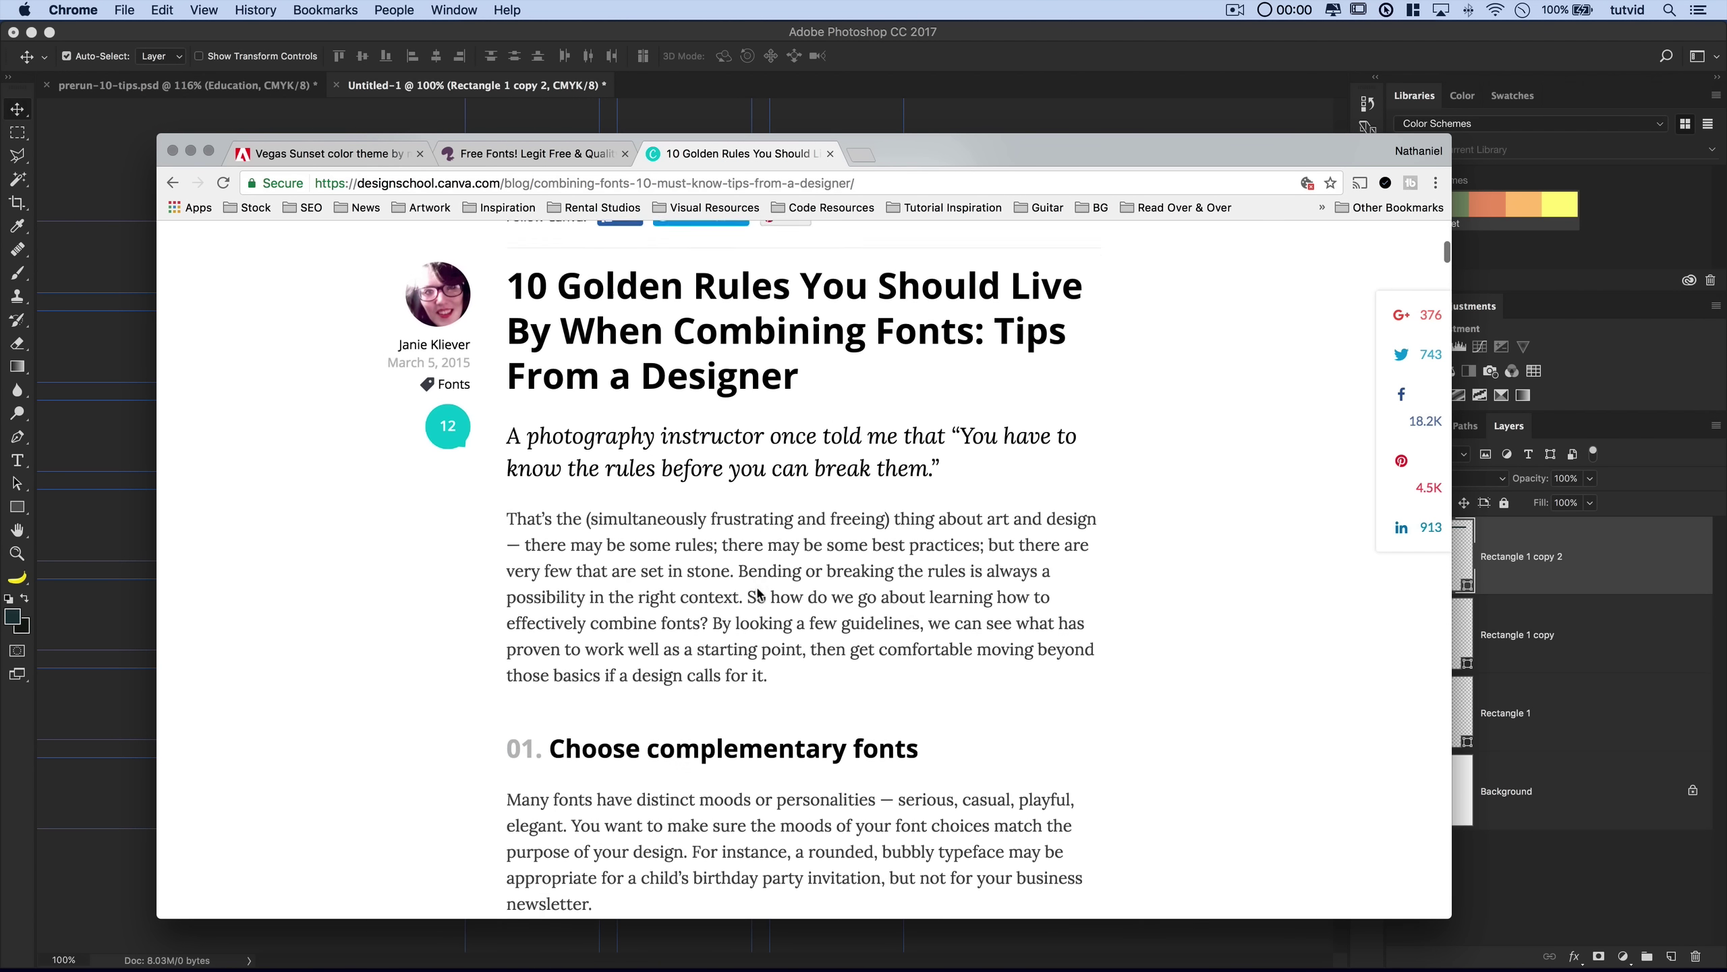
scroll(760, 594, "down", 1)
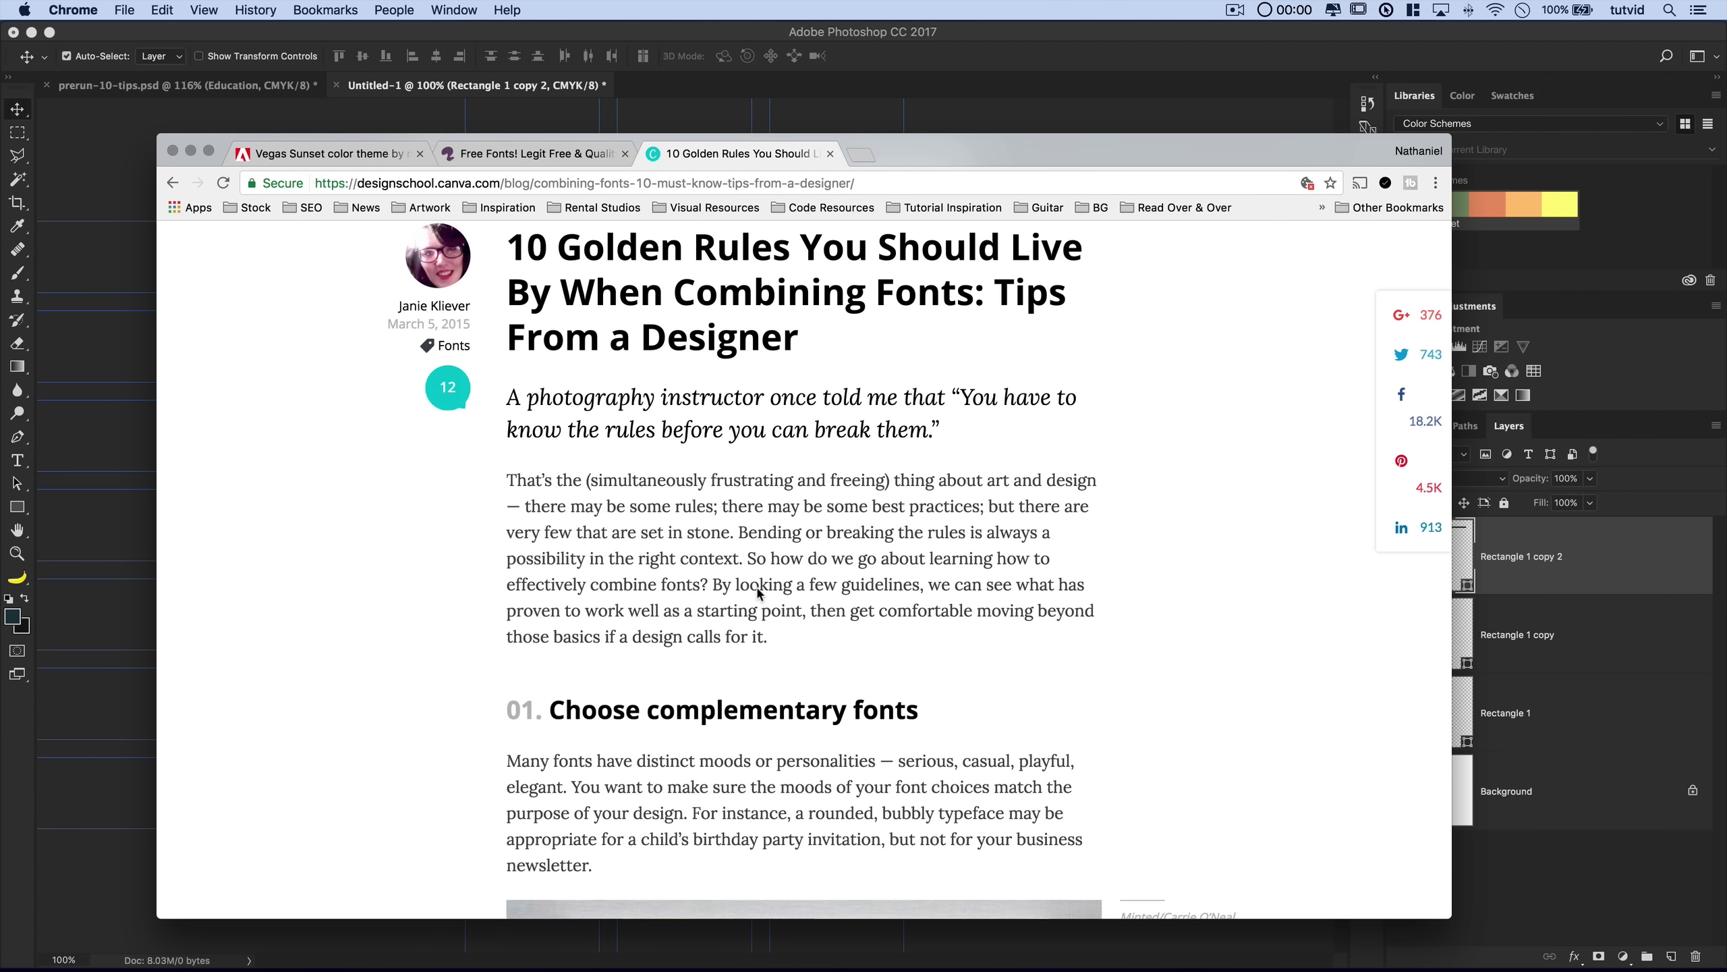
scroll(760, 594, "down", 20)
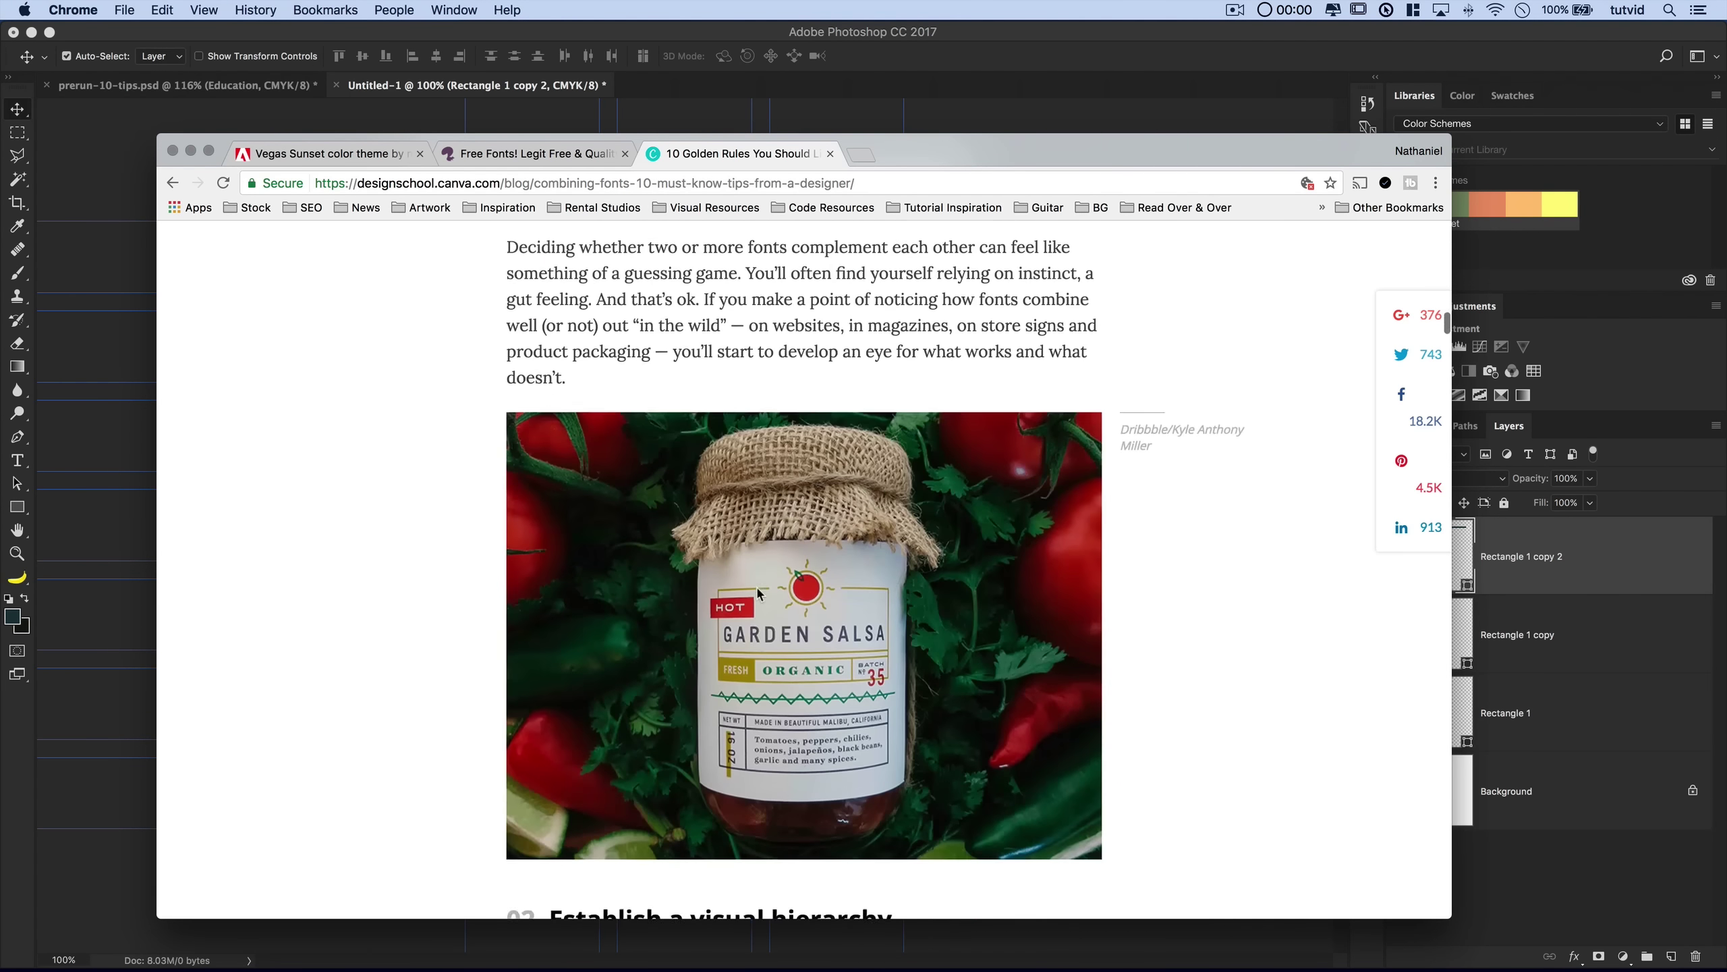
scroll(760, 594, "down", 20)
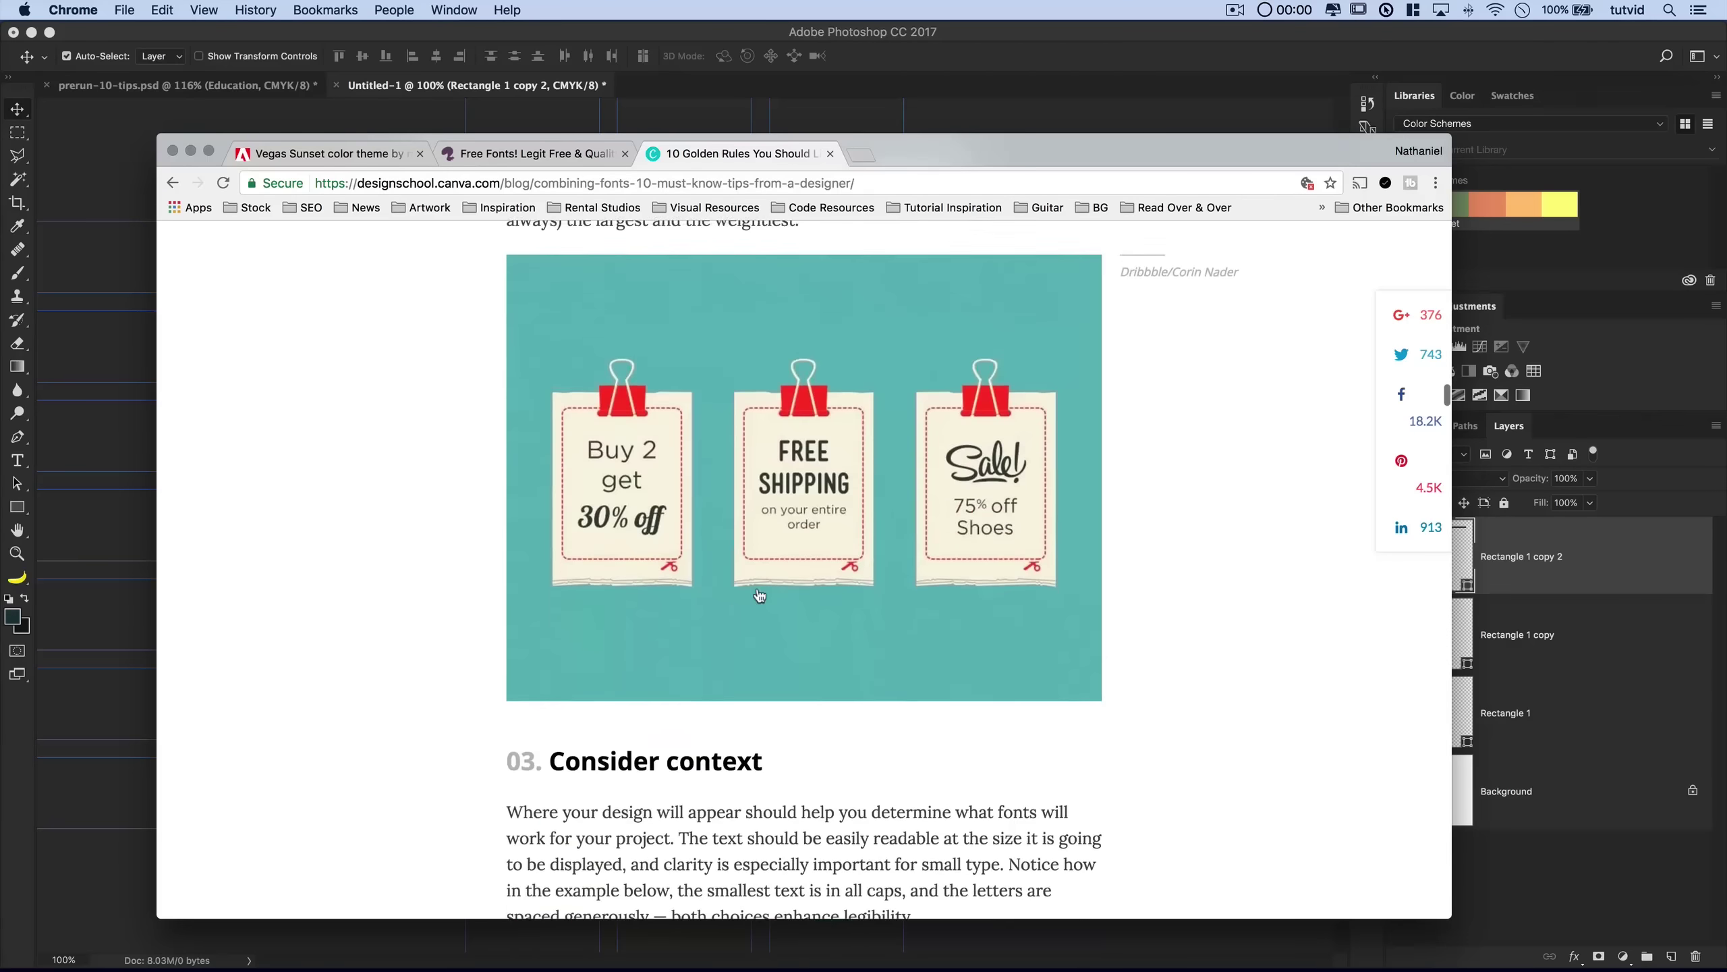
scroll(760, 594, "down", 14)
scroll(760, 633, "up", 5)
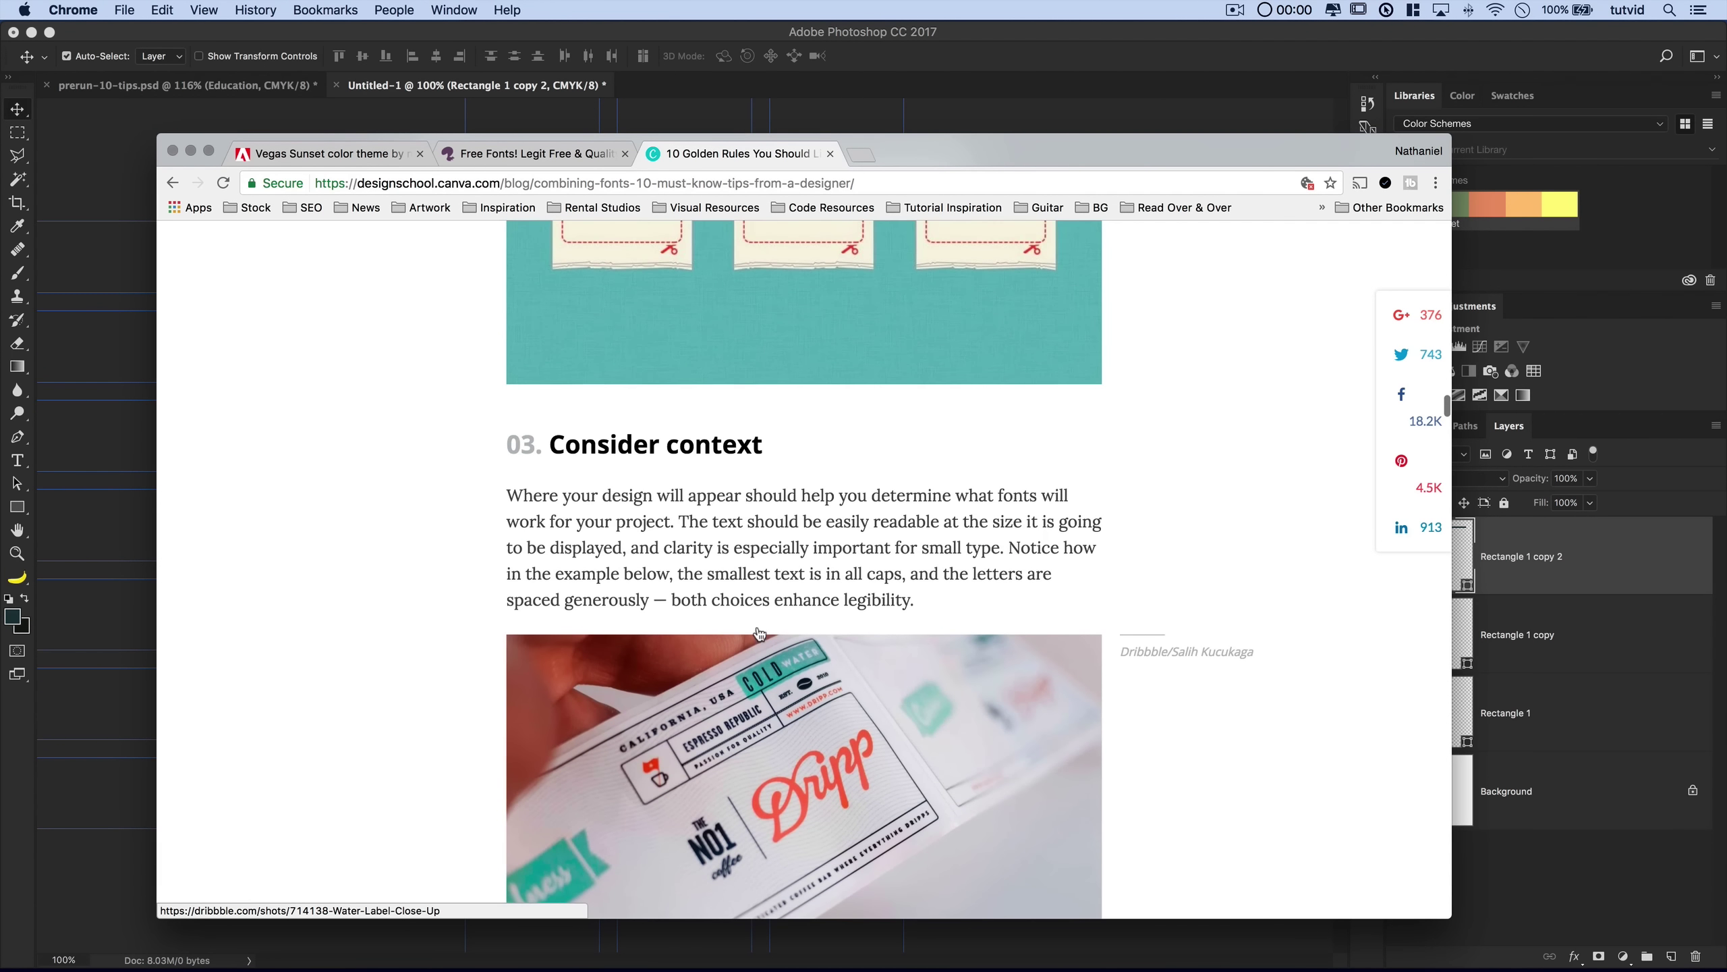
scroll(760, 632, "up", 6)
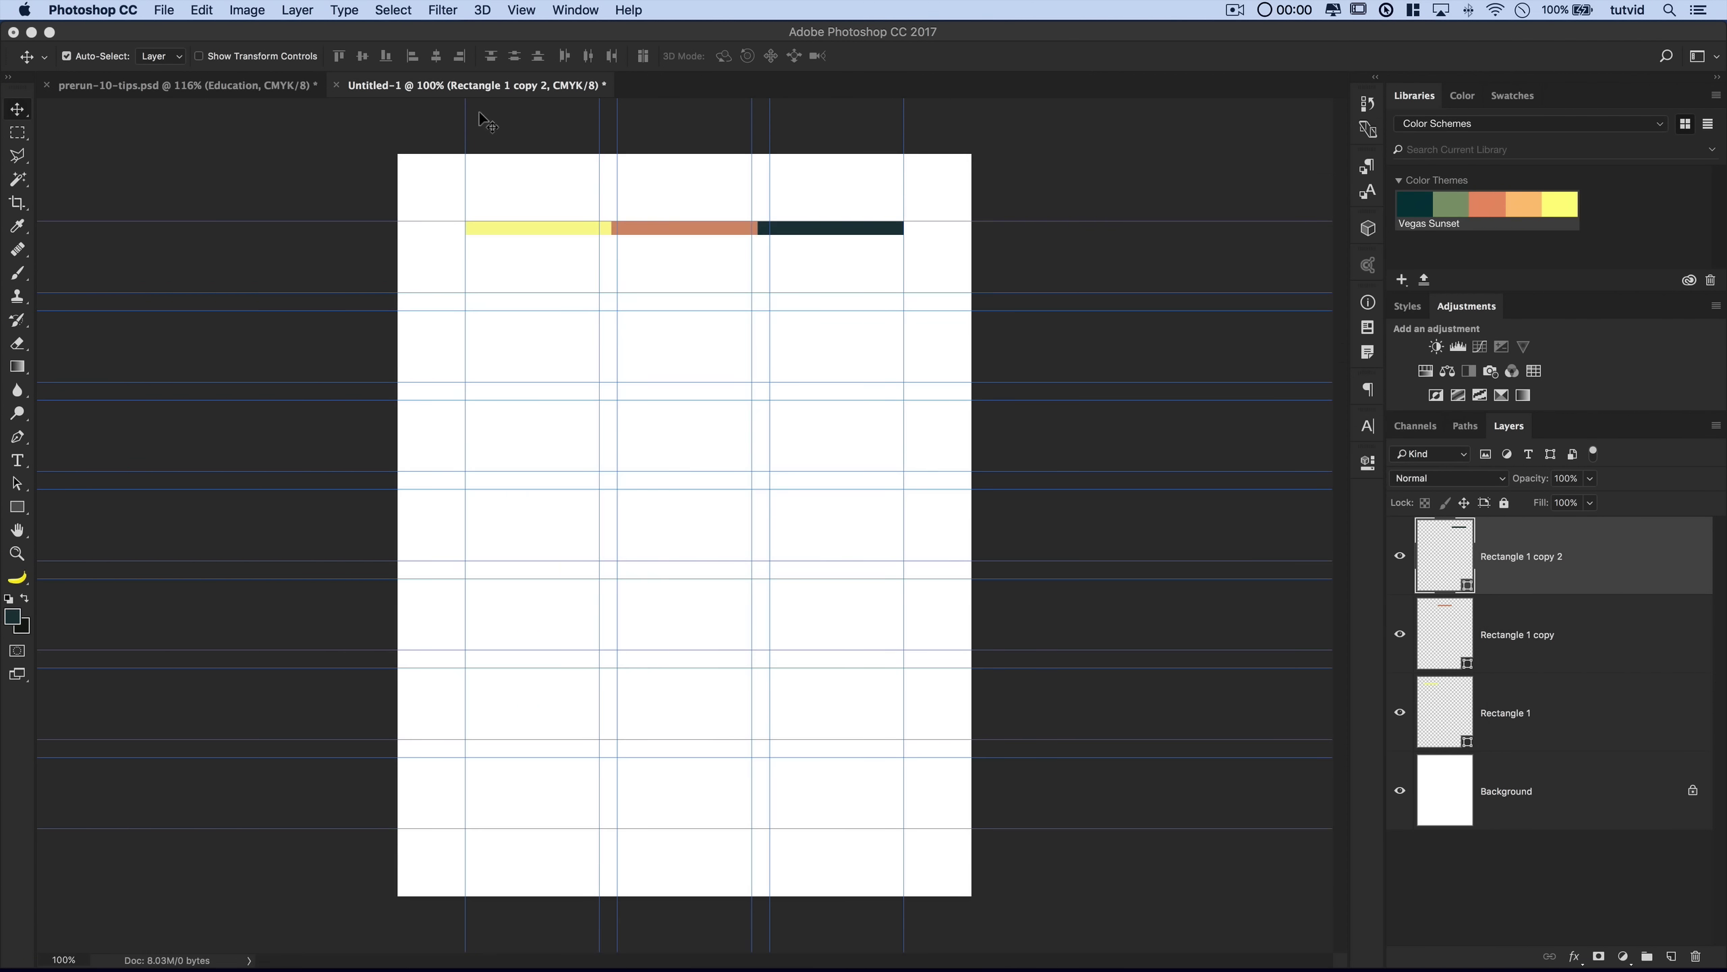
- Switch back to Photoshop and bring up the finished resume prerun-10-tips.psd to examine its font pairing and sizes
left_click(479, 110)
left_click(239, 92)
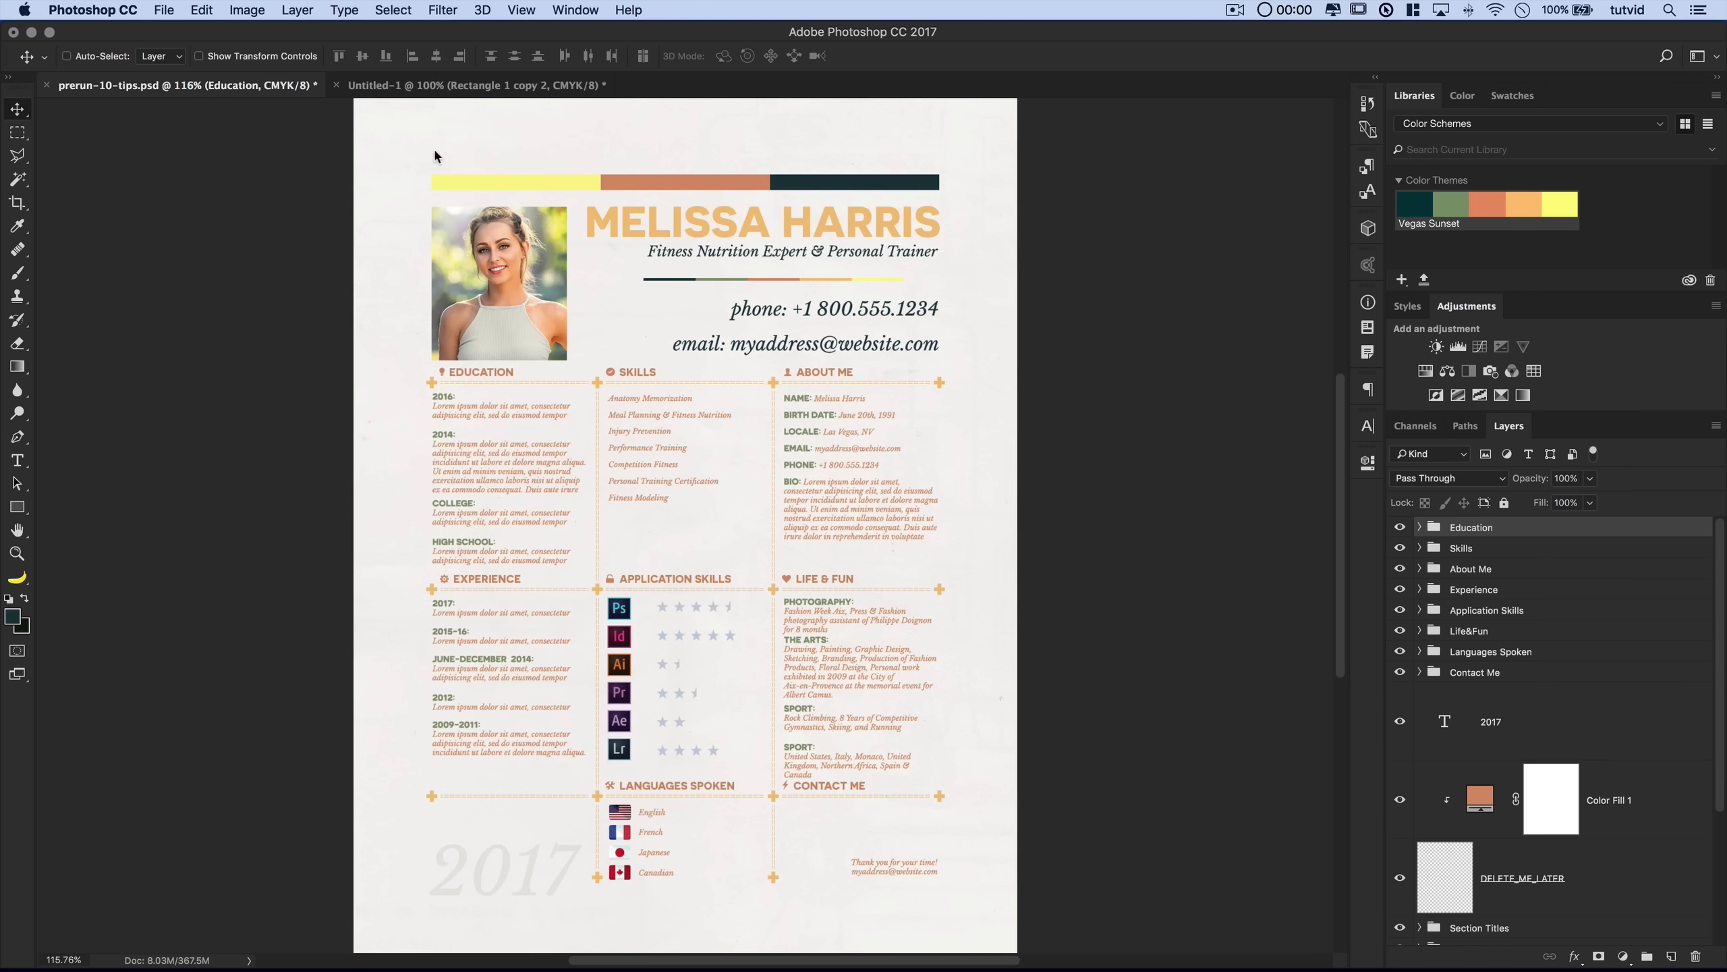
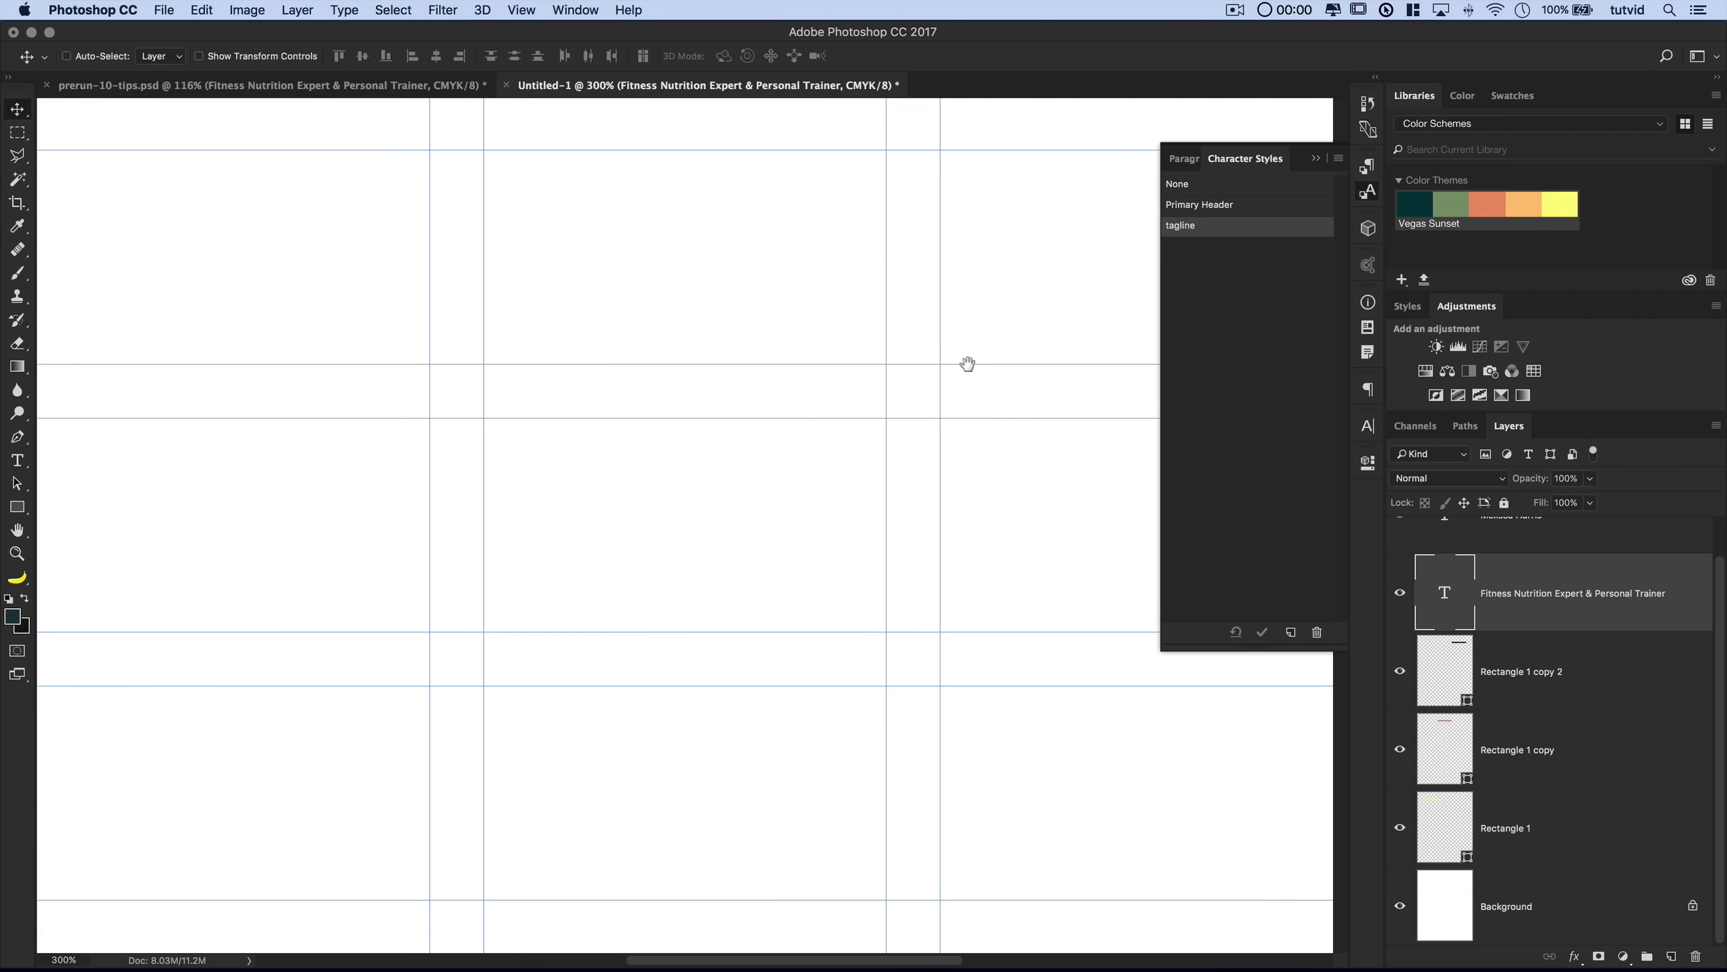
- Nudge the tagline text down slightly beneath the large name heading in the new resume
scroll(798, 837, "up", 4)
key("Down")
key("Down")
key("Down")
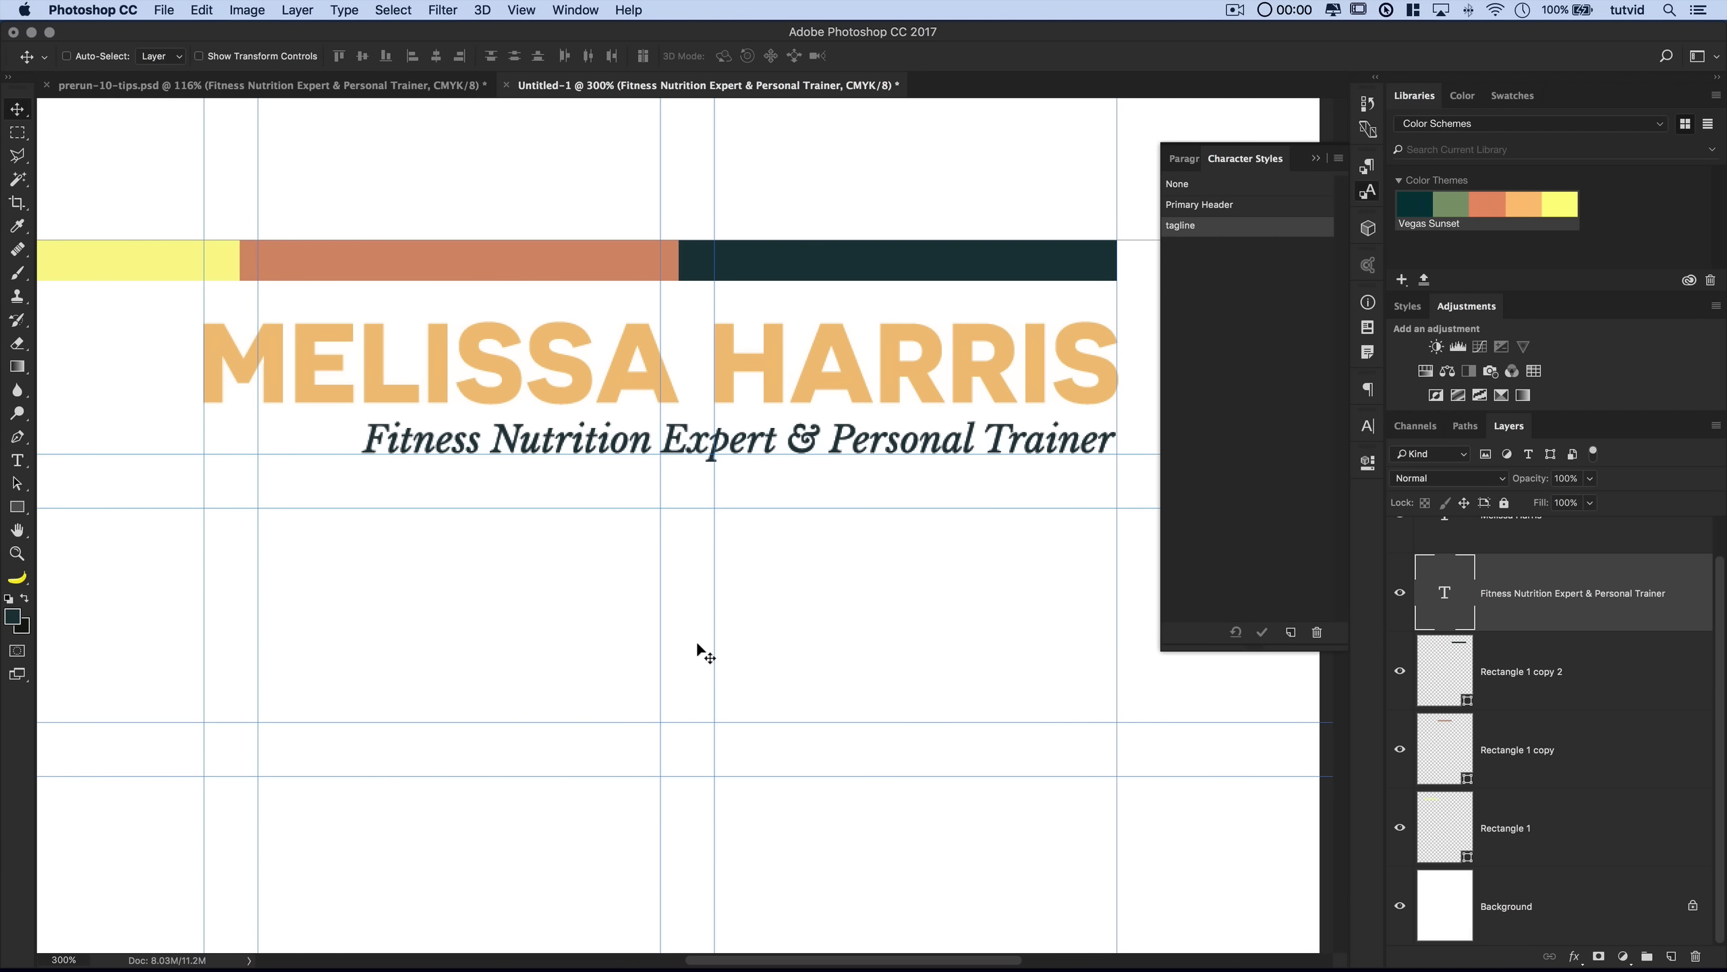
key("super")
key("super+minus")
key("super+minus")
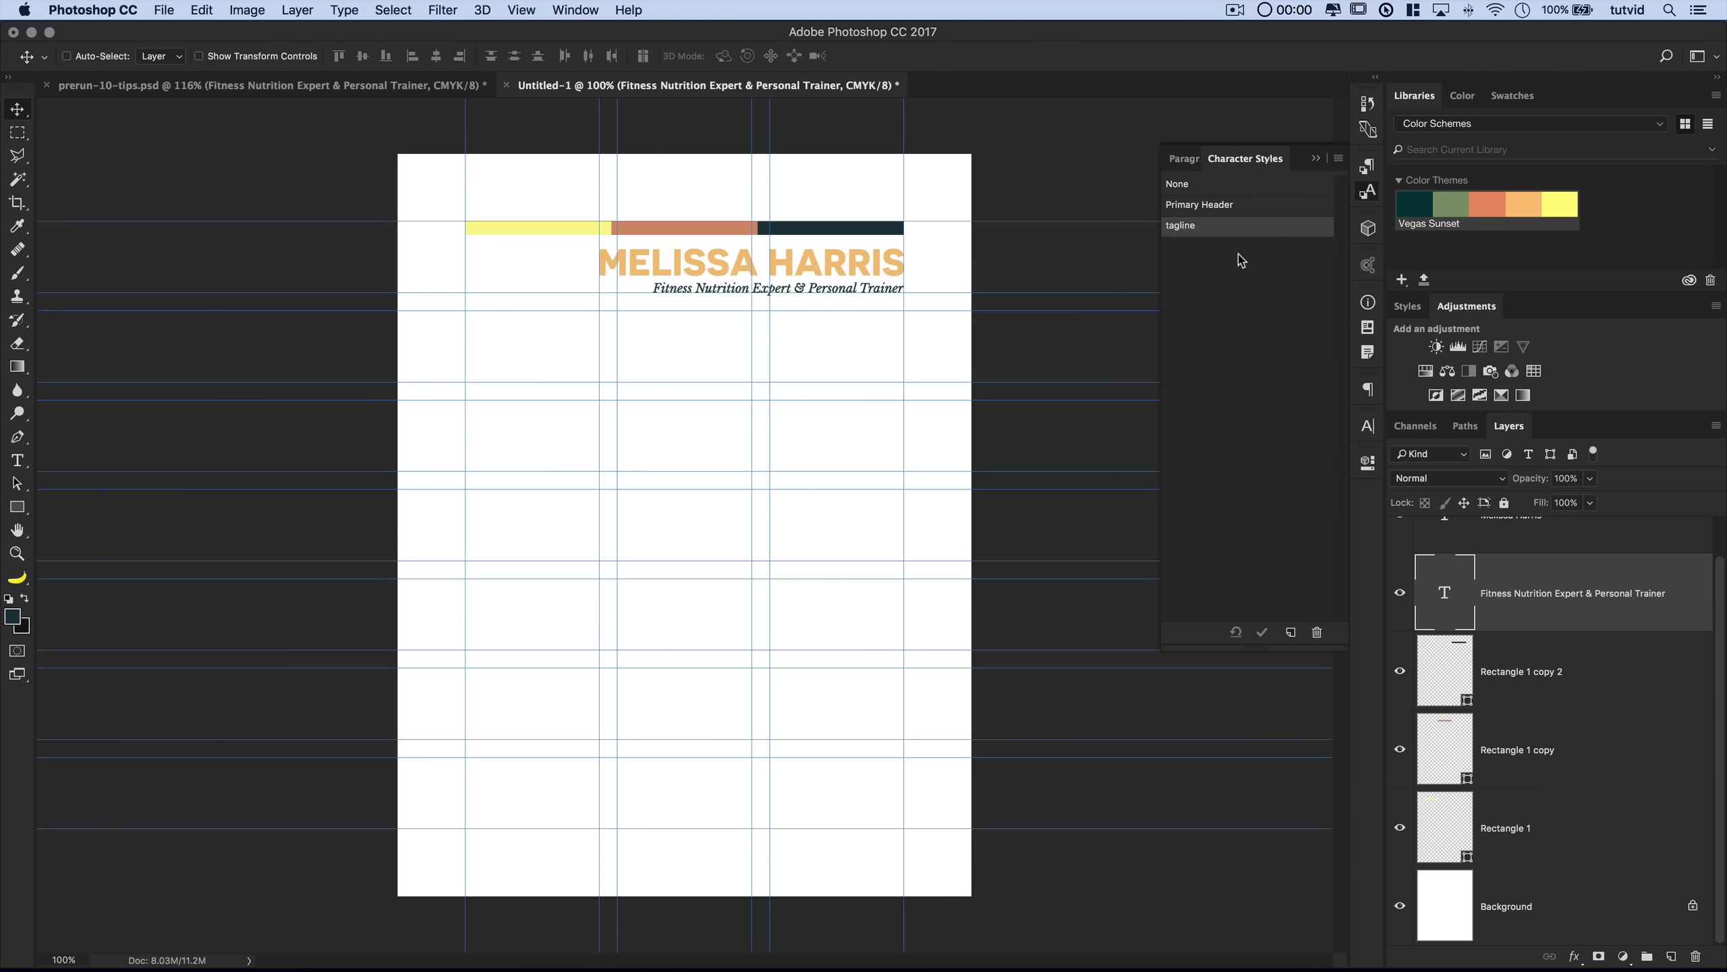
left_click(1369, 195)
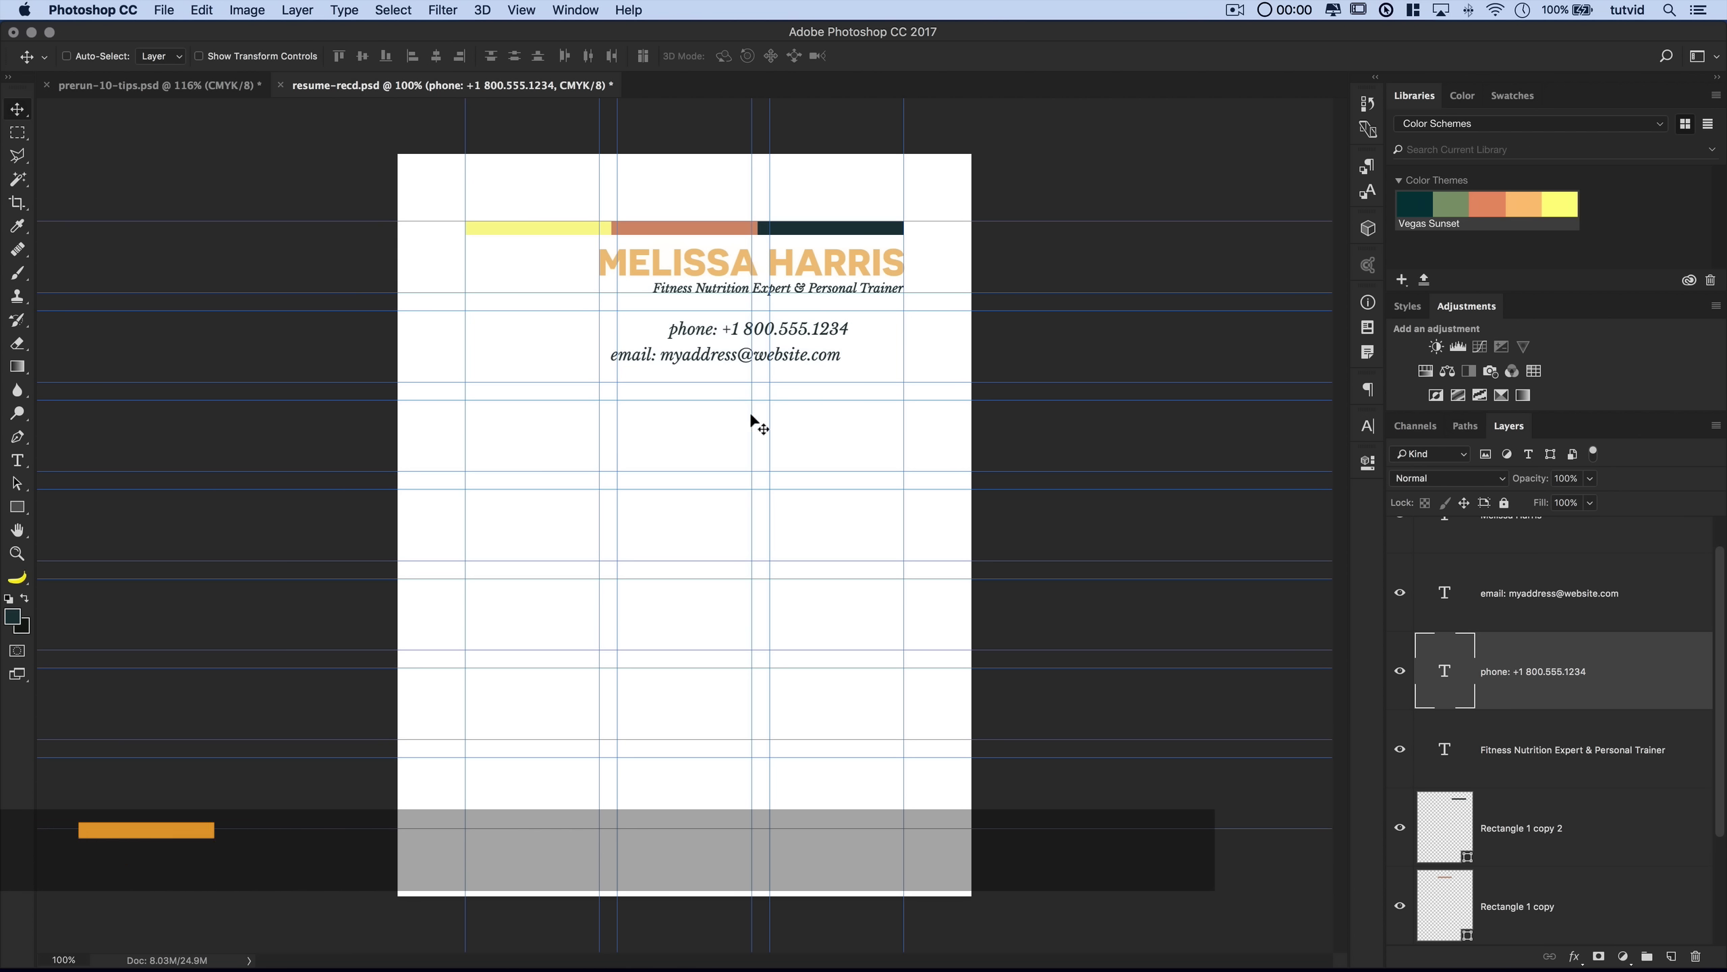
- Select the phone and email text layers together and move them below the tagline layer in the stacking order
scroll(1494, 627, "up", 1)
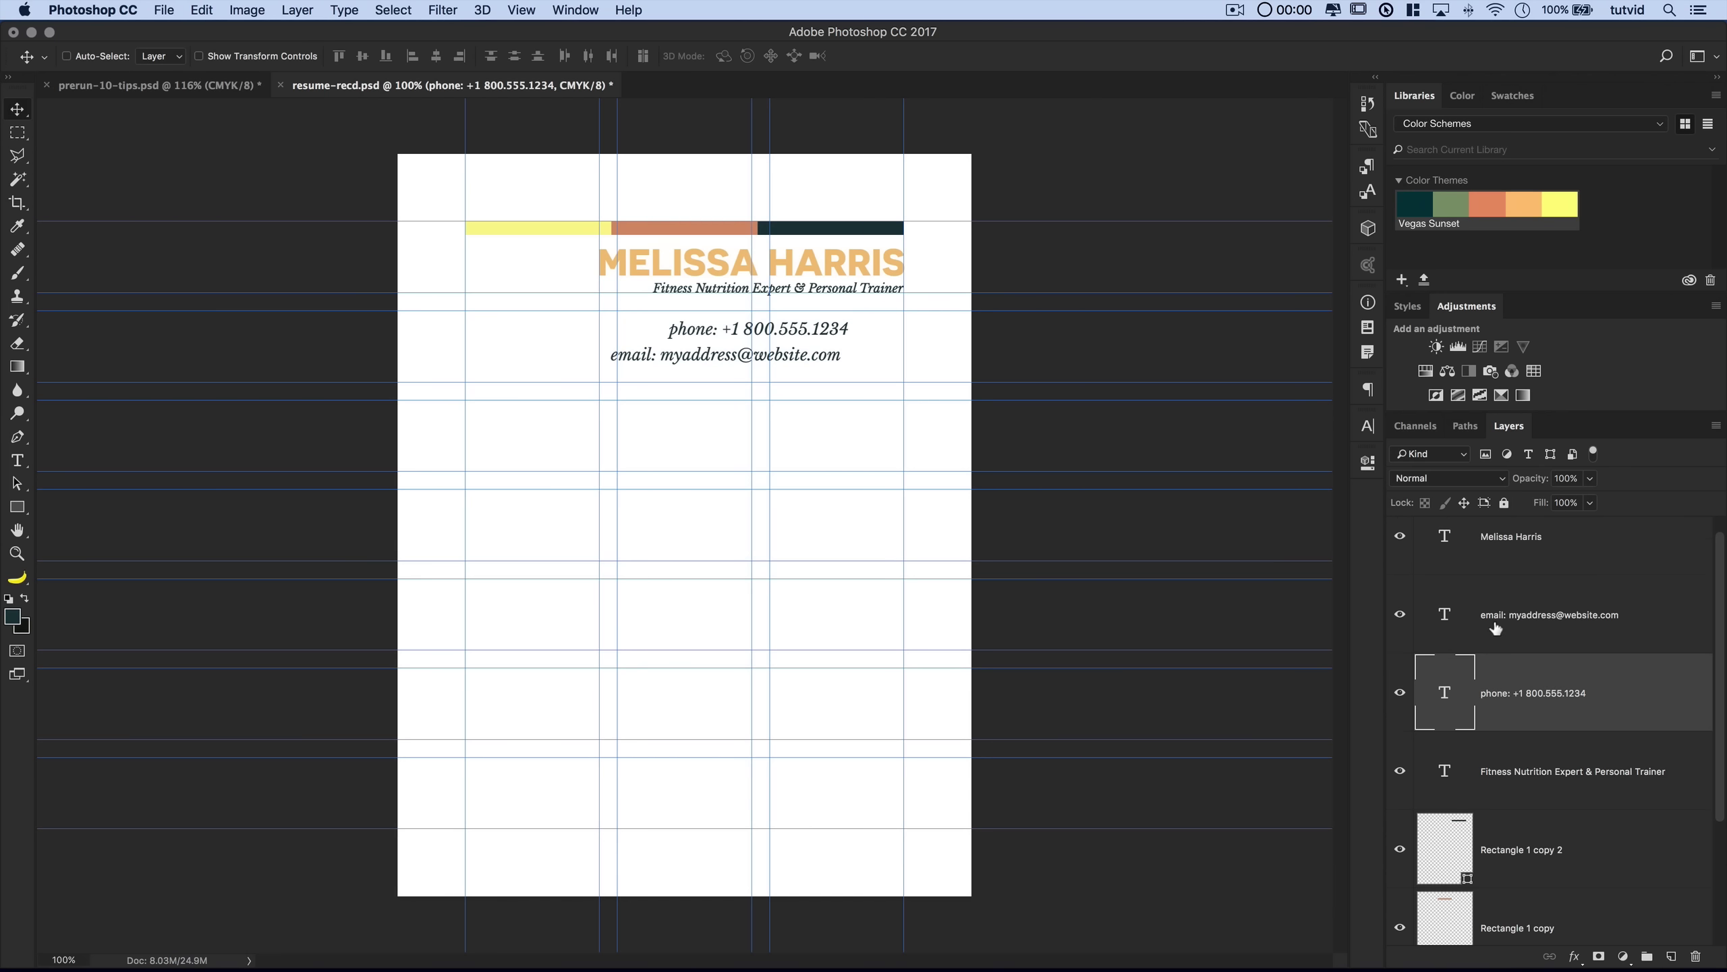
left_click(1563, 604, "shift")
left_click_drag(1544, 613, 1539, 782)
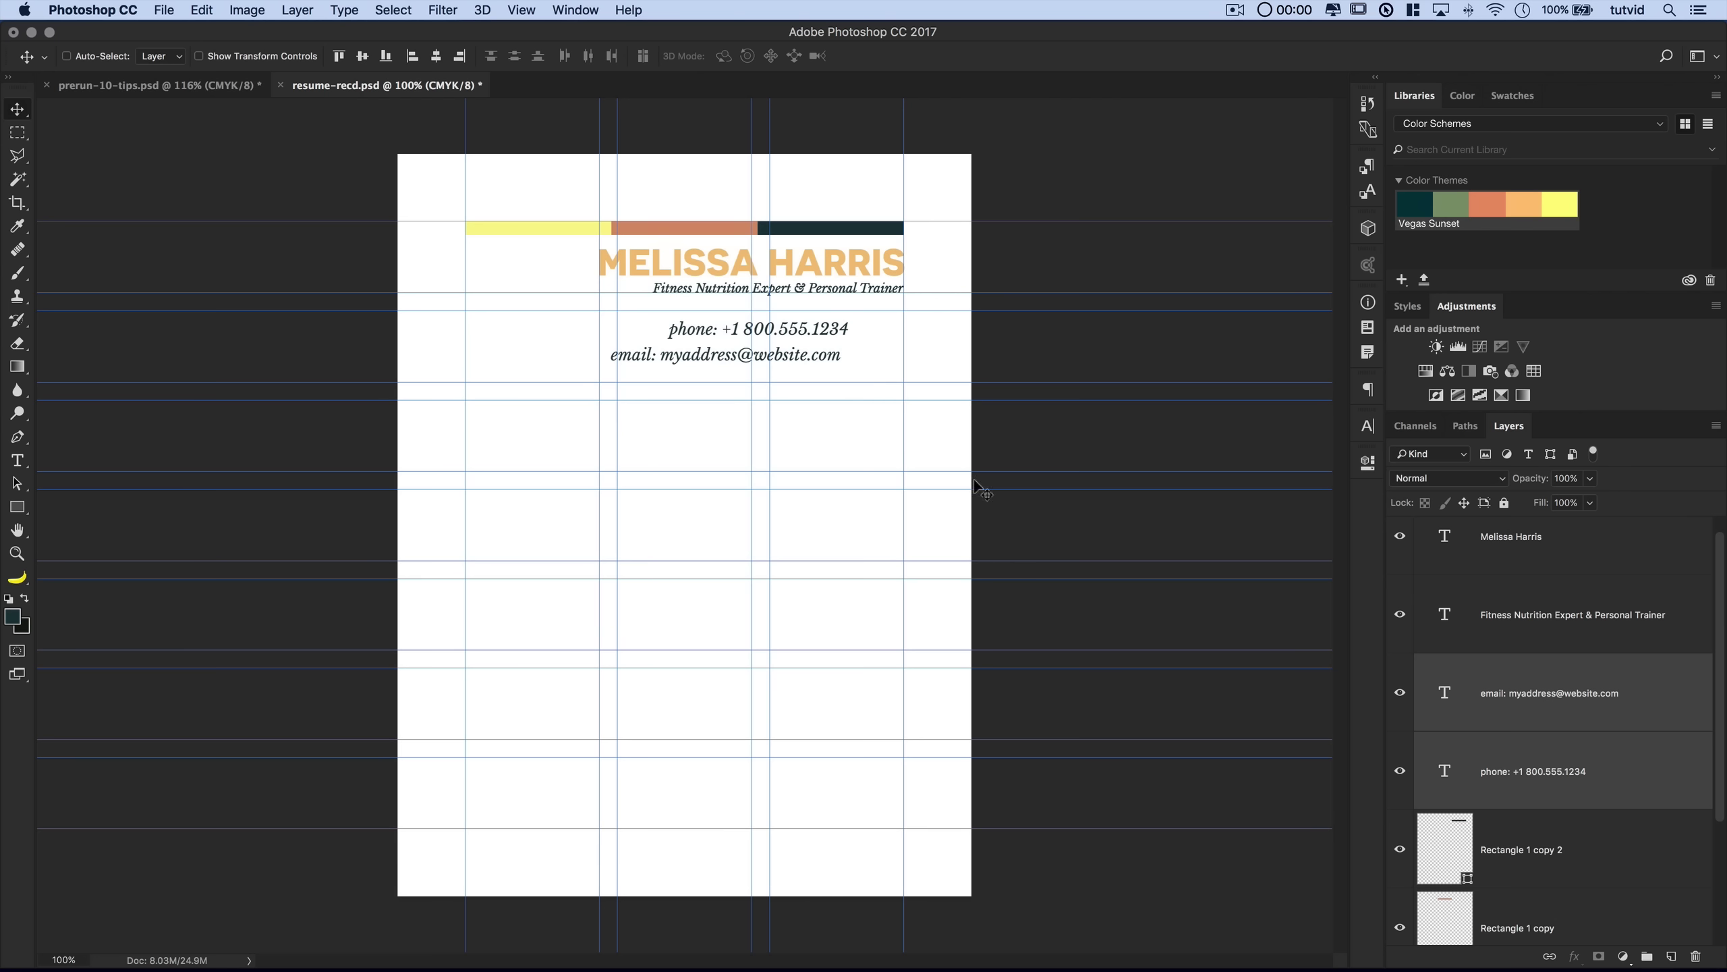
- Place the email layer beneath the phone layer in the stacking order and align the email line to the right margin guide
left_click(1541, 714)
left_click_drag(1541, 714, 1537, 805)
left_click_drag(805, 364, 877, 373)
- Align the phone line's end with the right margin guide, directly above the email line
key("z")
left_click(881, 371)
left_click(881, 371)
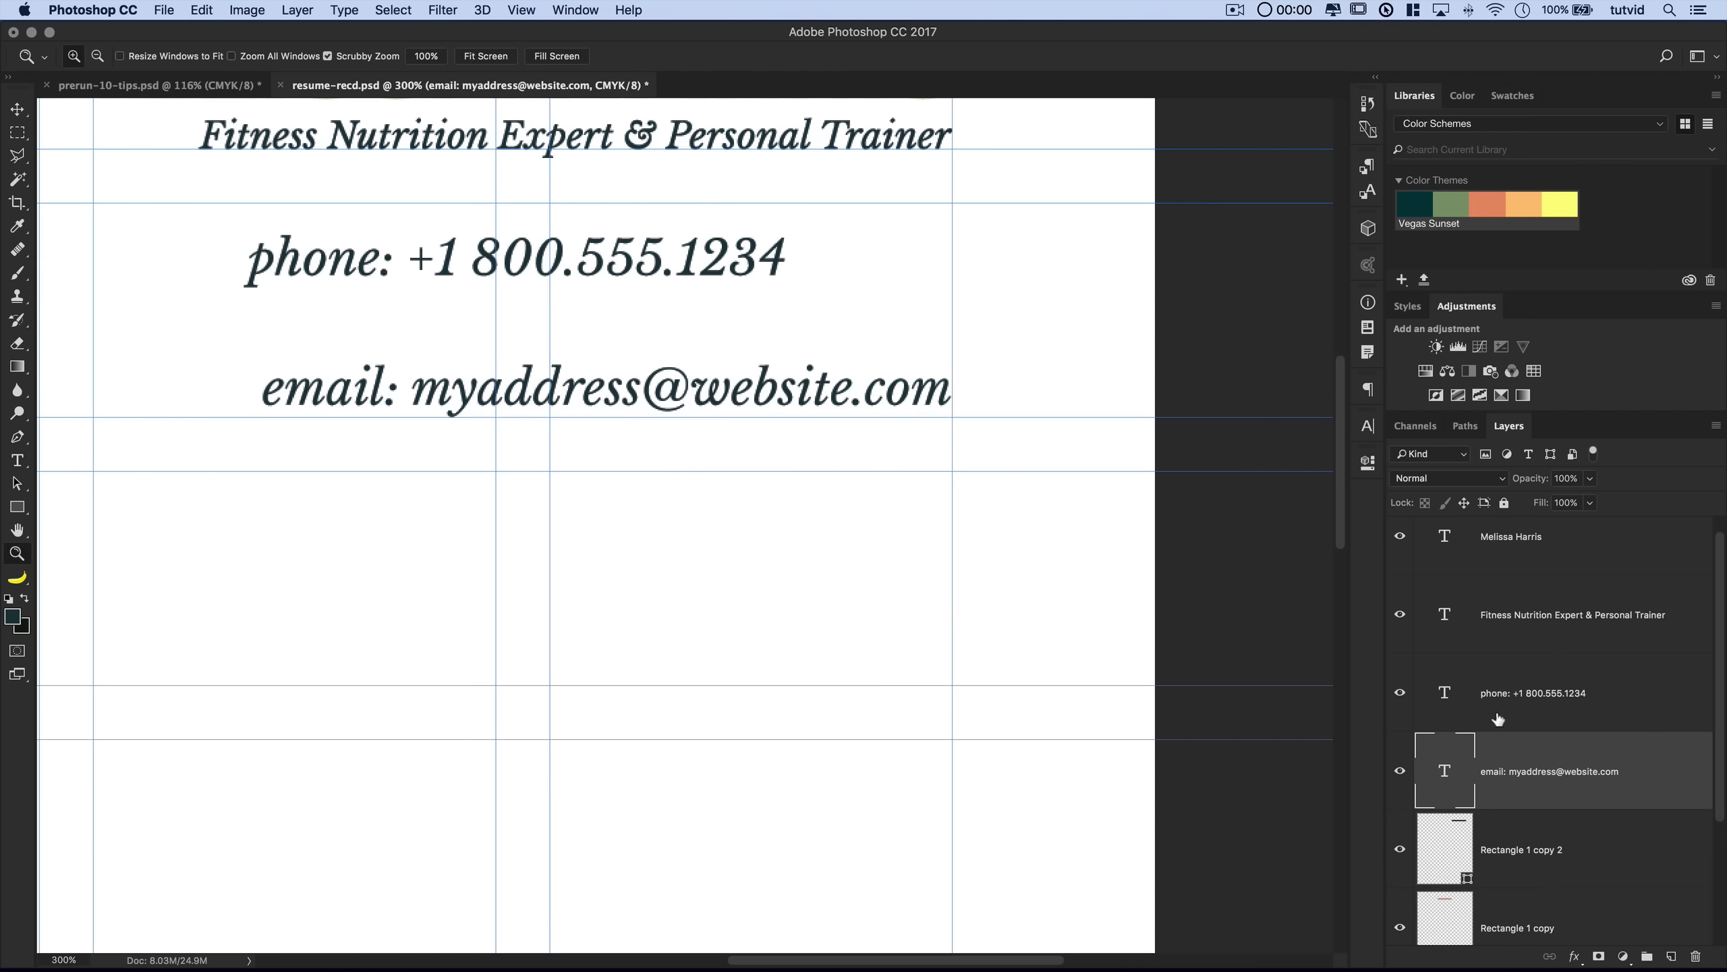
left_click(1517, 703)
key("v")
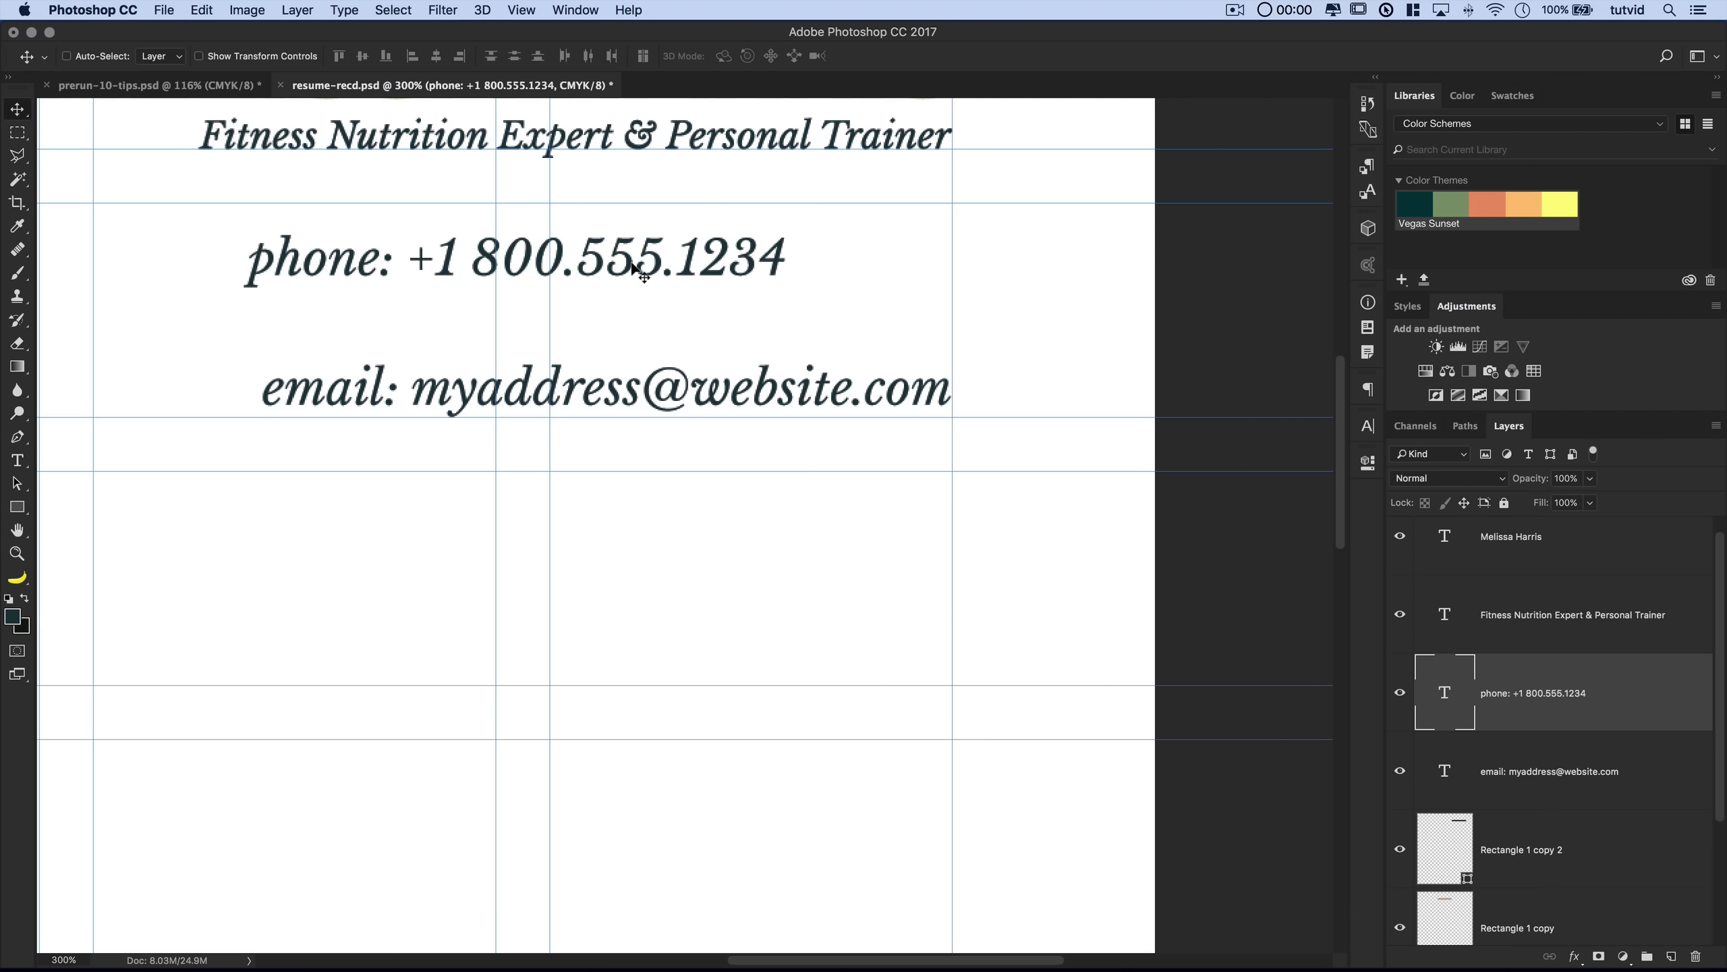
left_click_drag(633, 272, 799, 347)
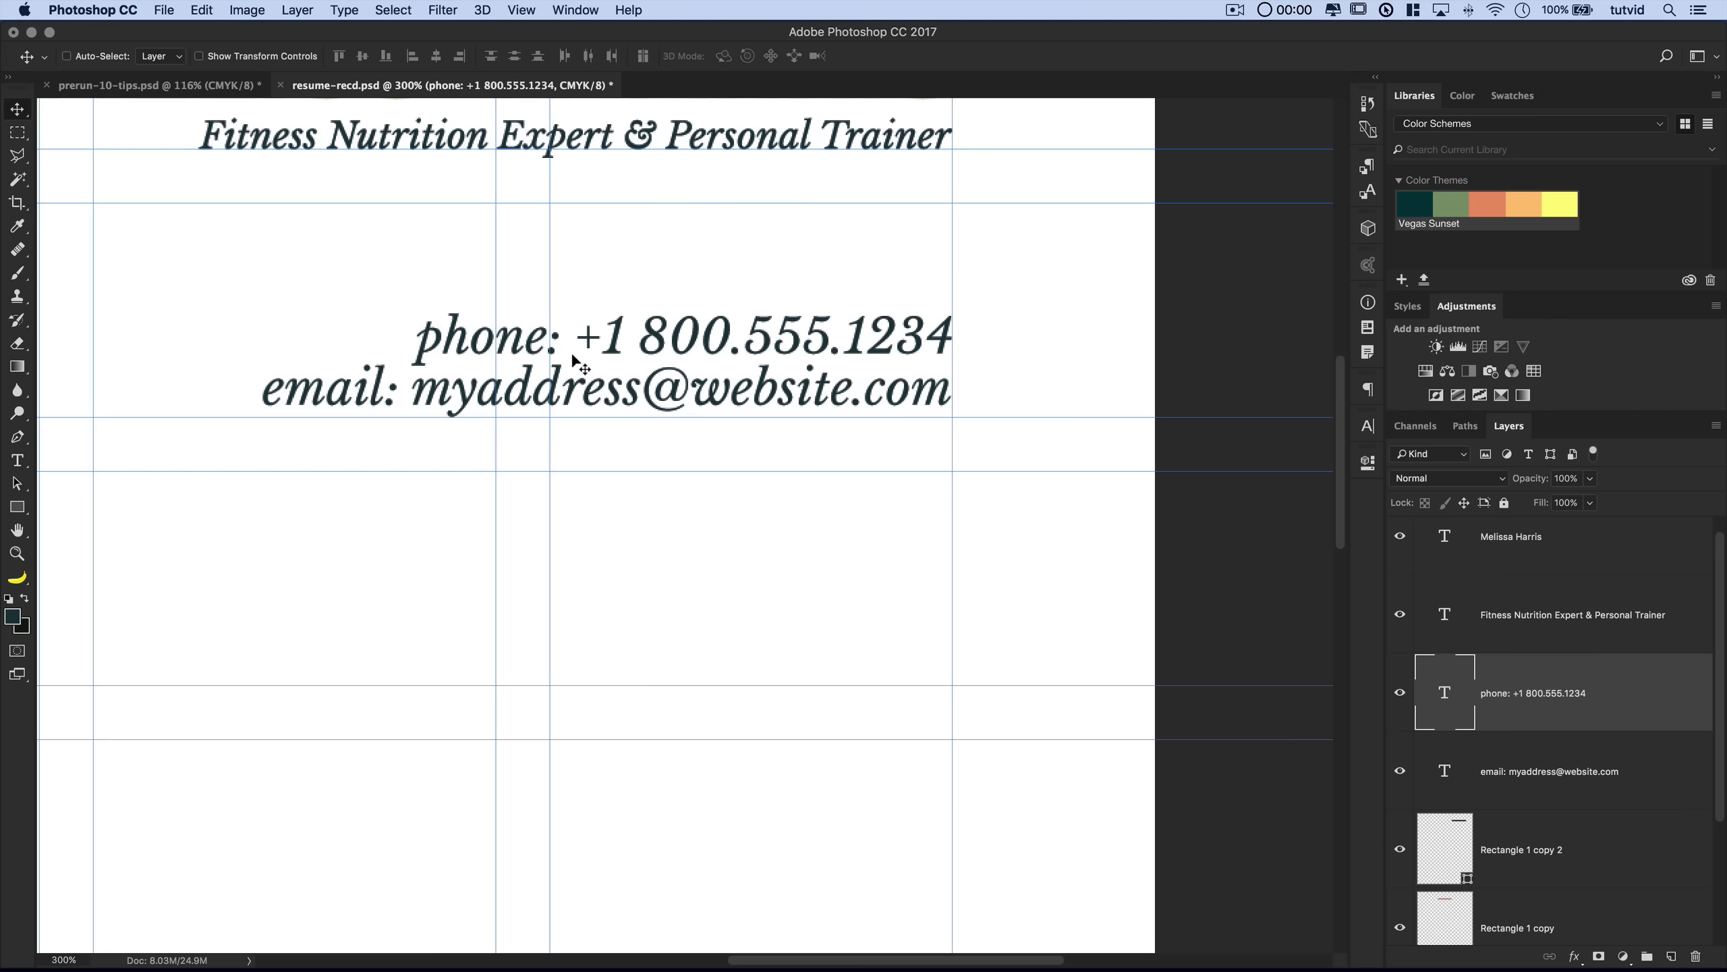
- Nudge the phone line vertically to leave a comfortable gap above the email line
key("Down")
key("Down")
key("Down")
key("Down")
key("Down")
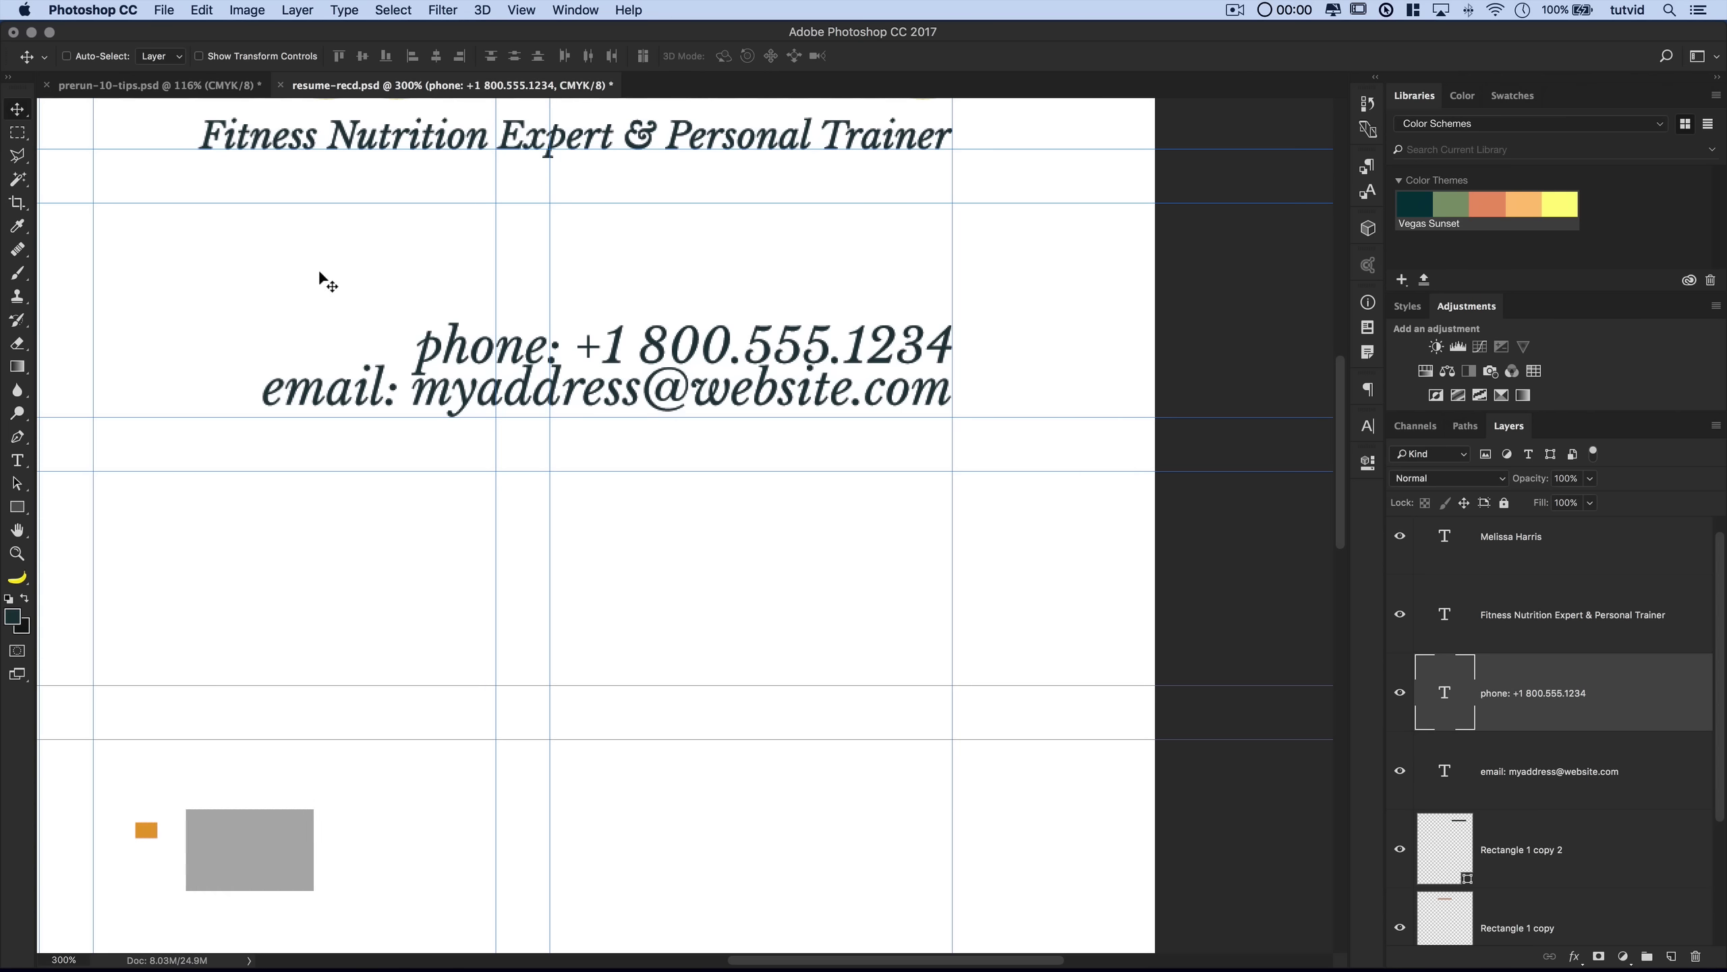
key("shift+Up")
key("shift+Up")
key("shift+Up")
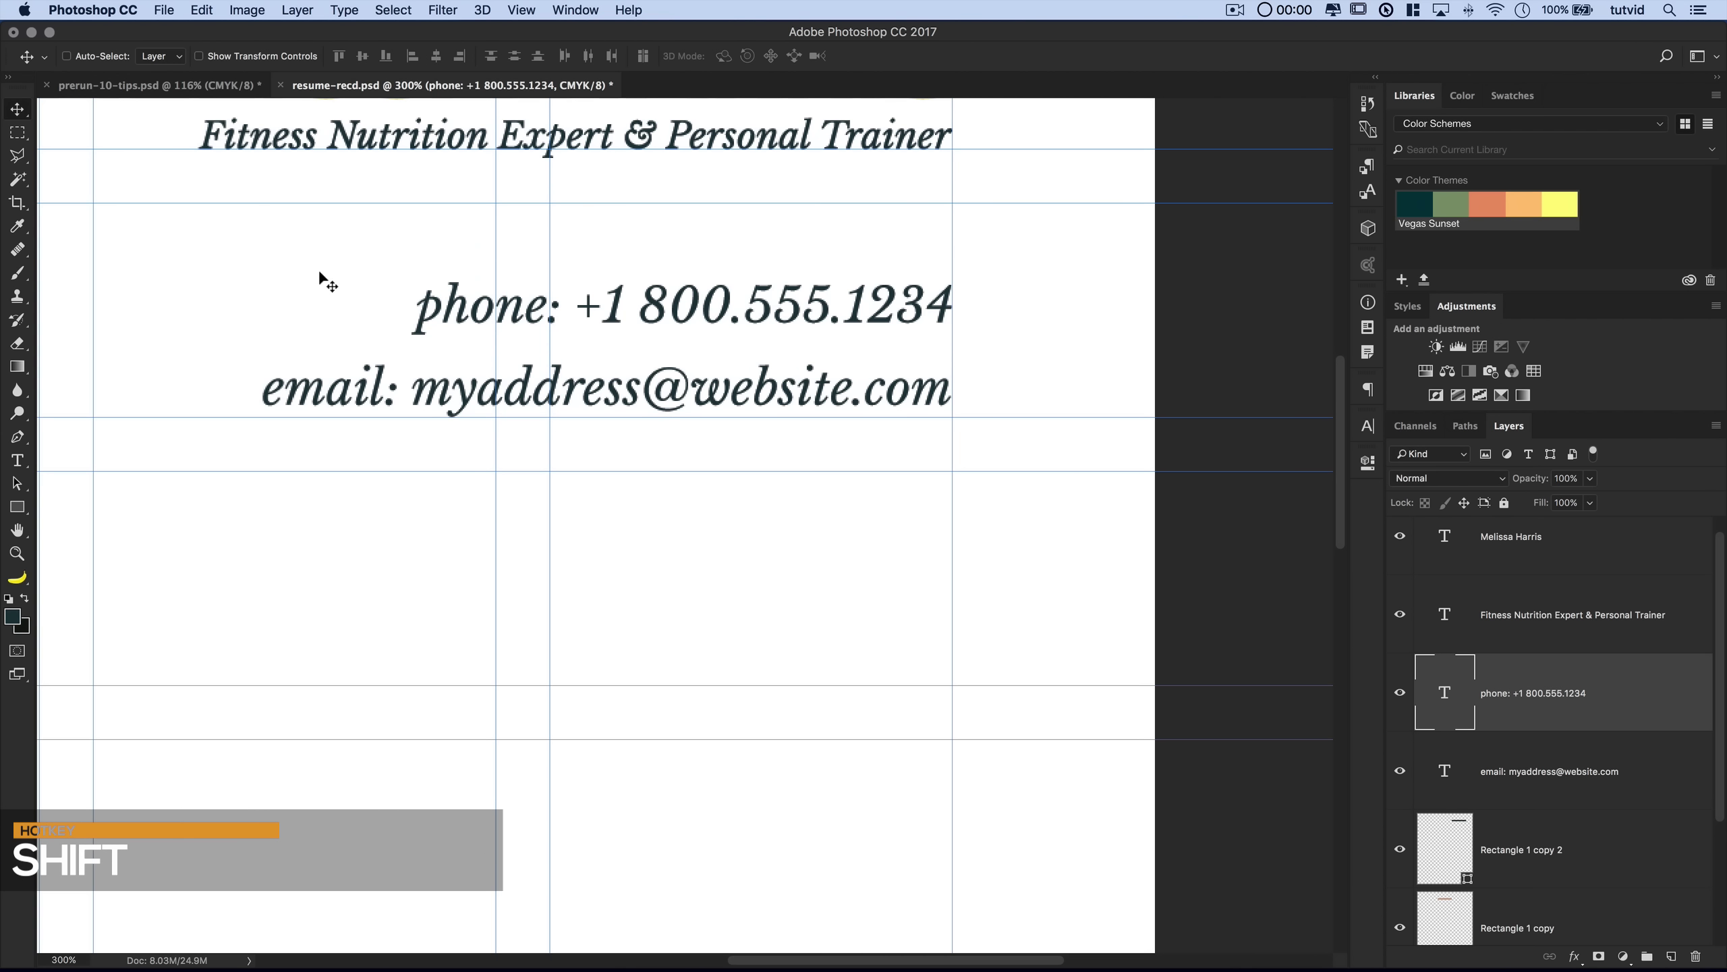
key("shift+Up")
- Create a 100 × 5 px rectangle between the tagline and the phone line, and duplicate it four times in a horizontal row
left_click_drag(496, 314, 670, 524)
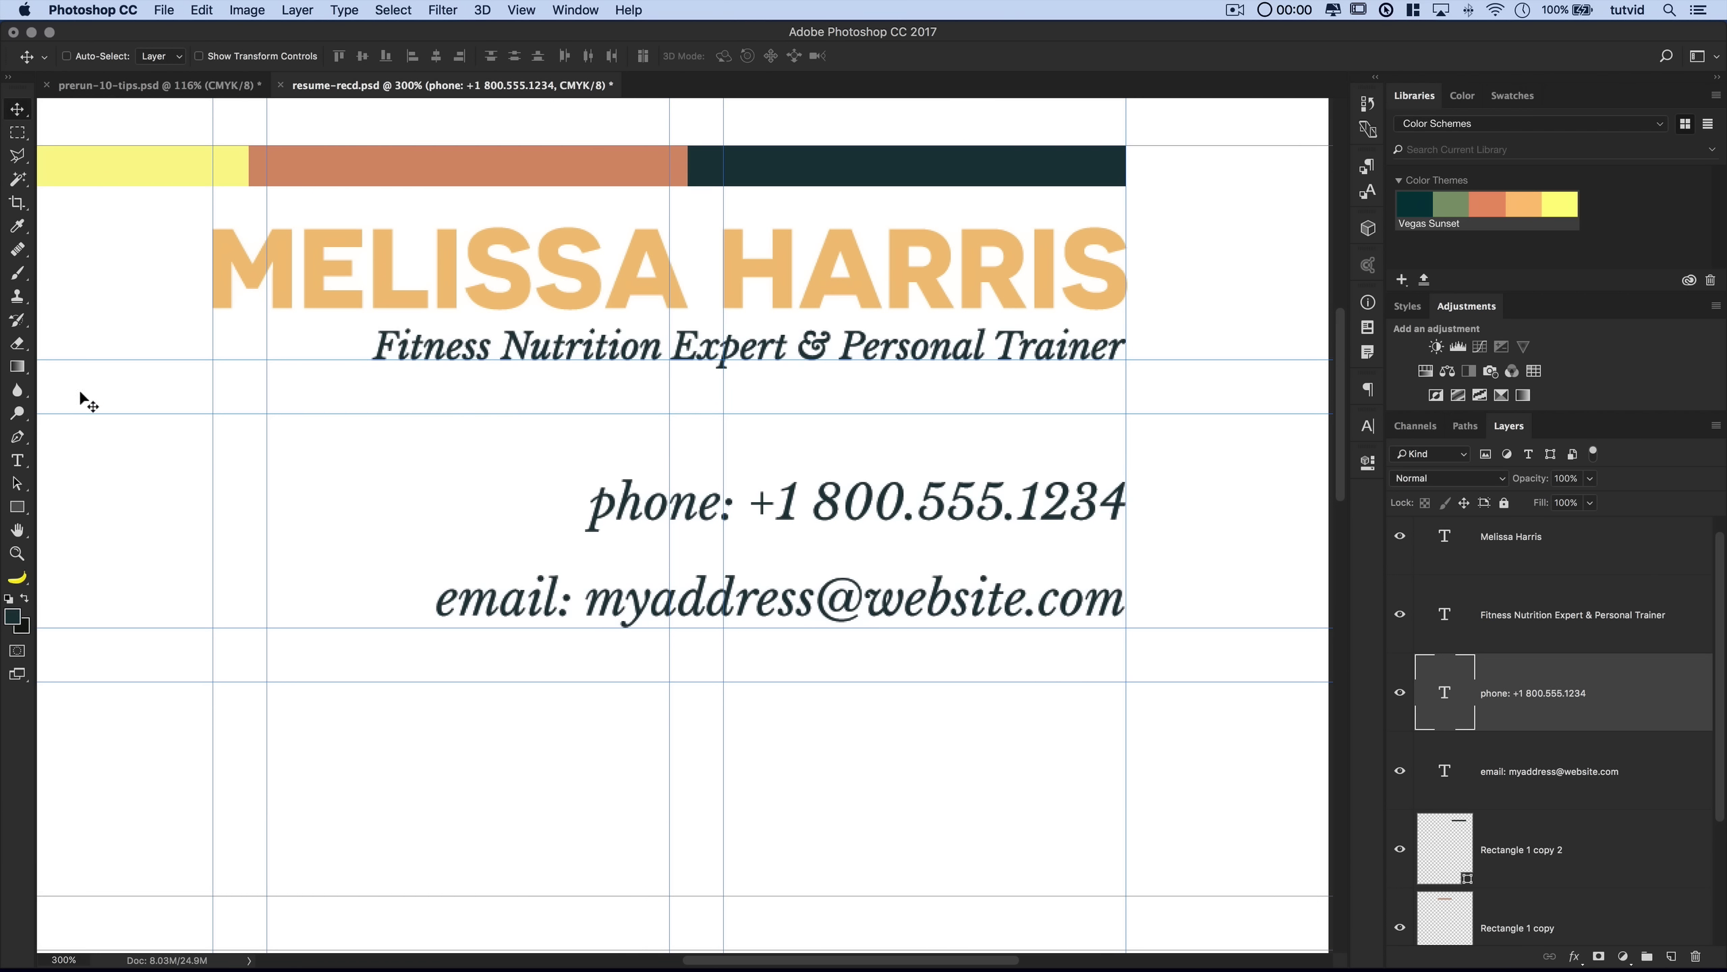
left_click(17, 507)
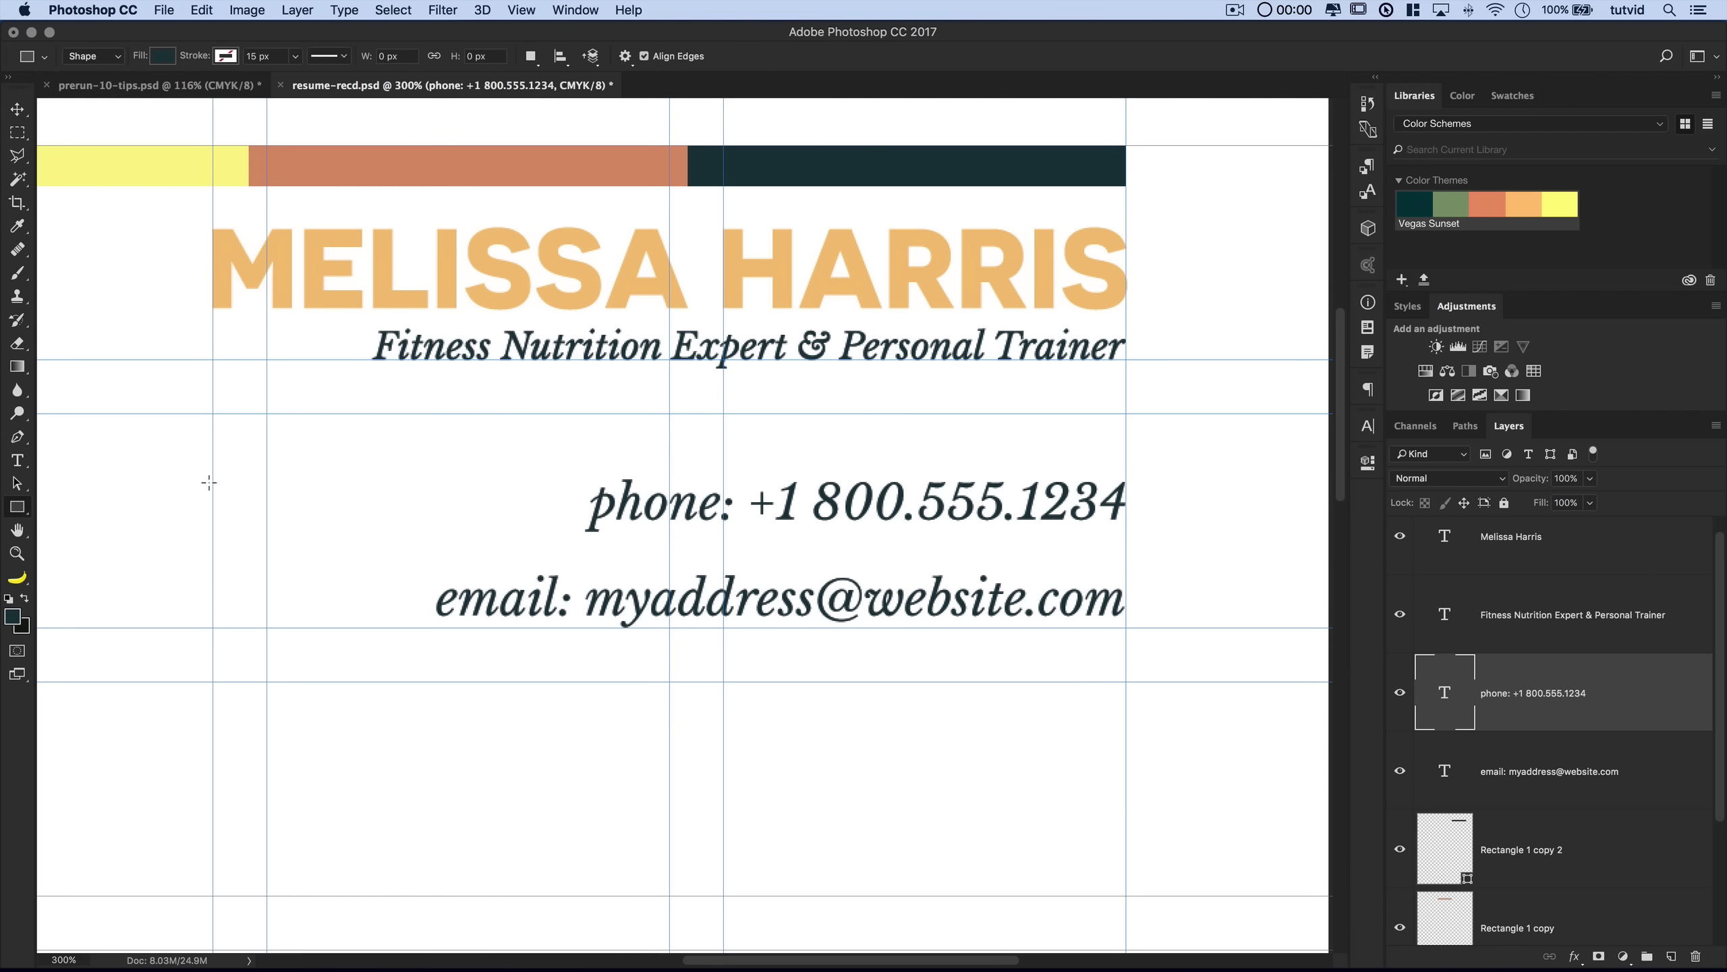
left_click(424, 430)
key("Tab")
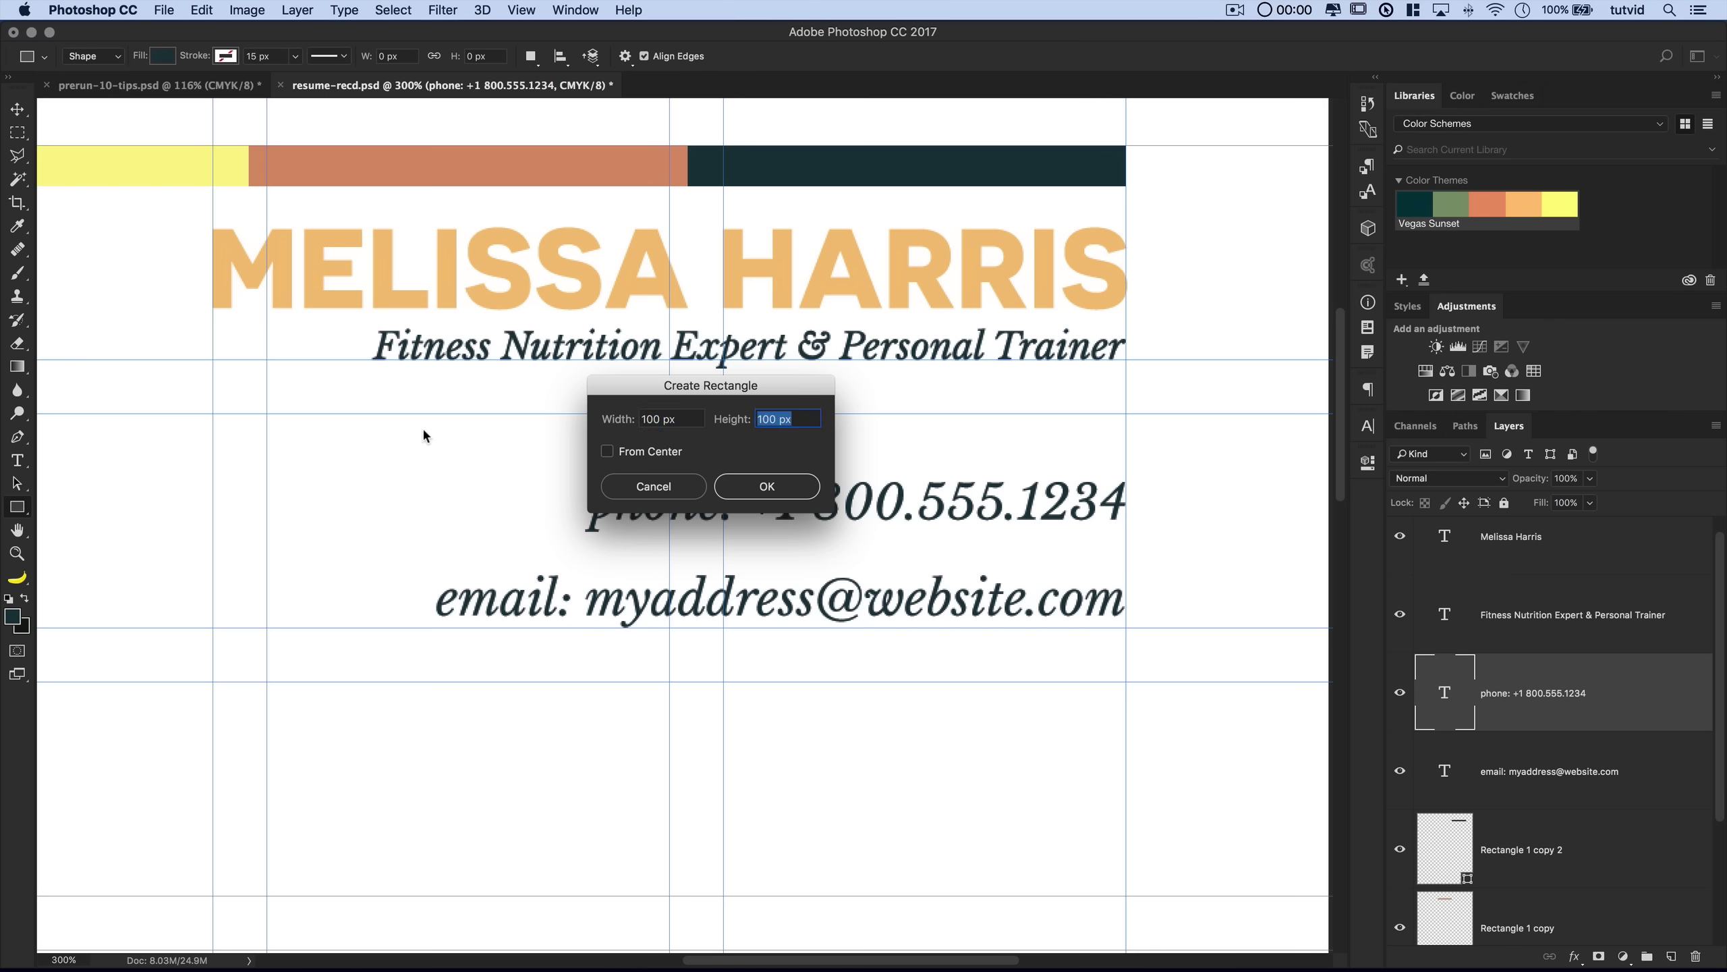
type("5")
left_click(762, 491)
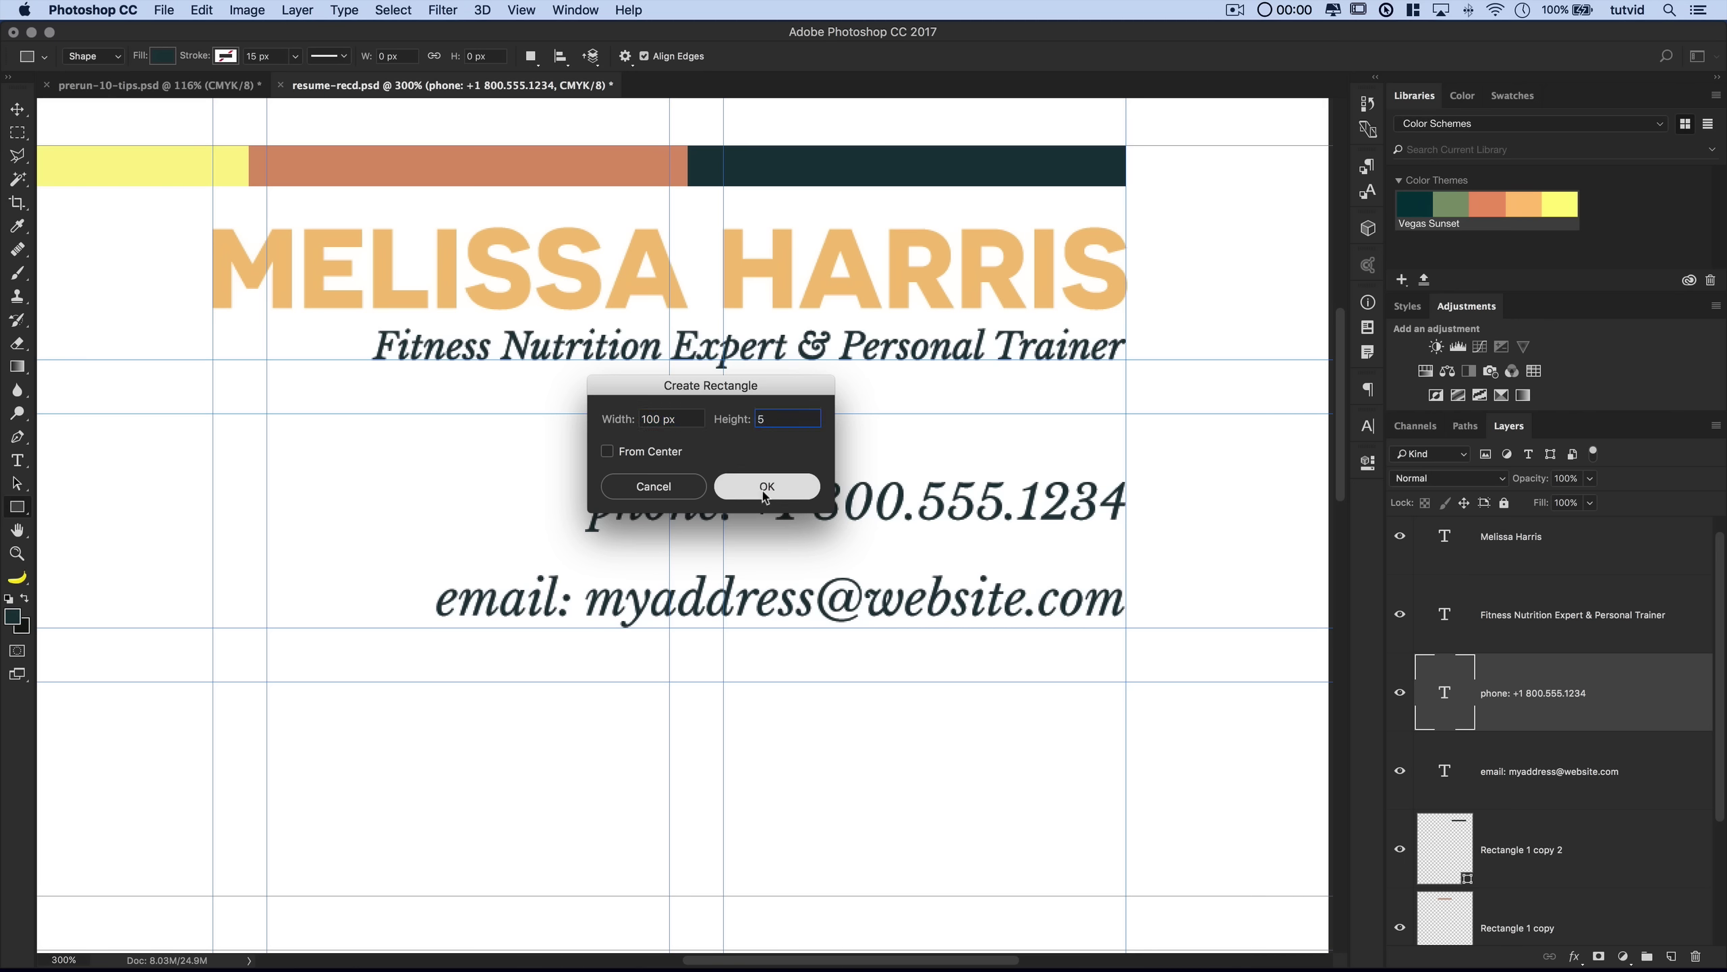
key("v")
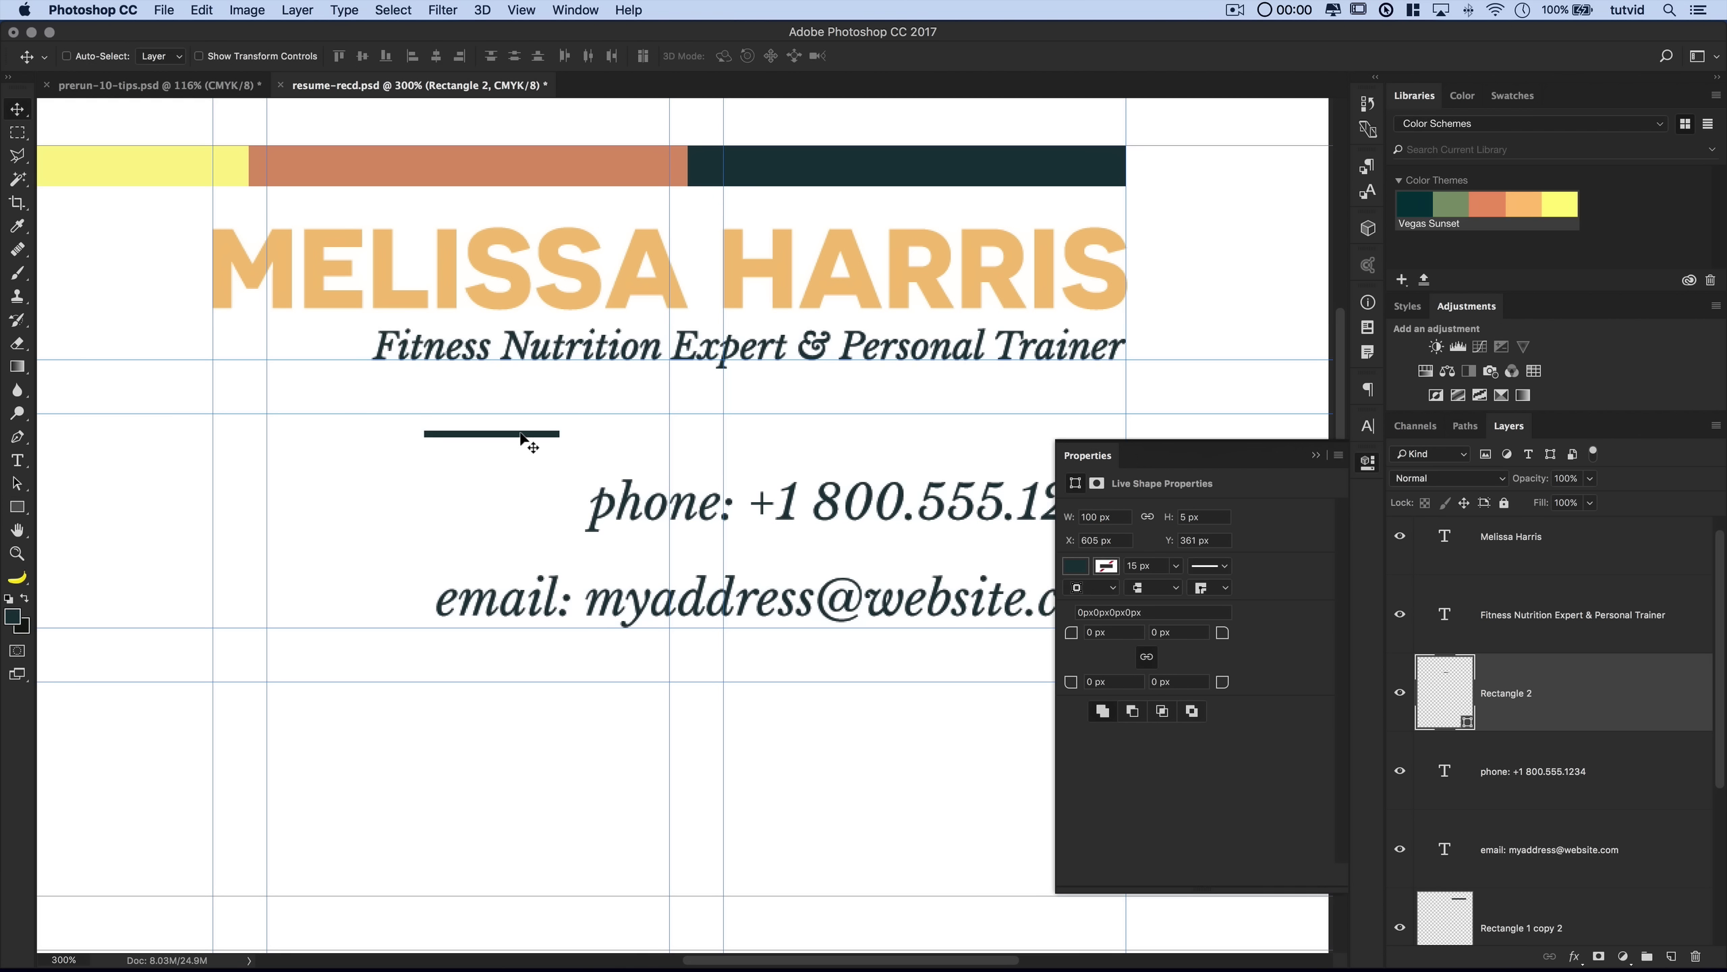
left_click_drag(507, 435, 1155, 500)
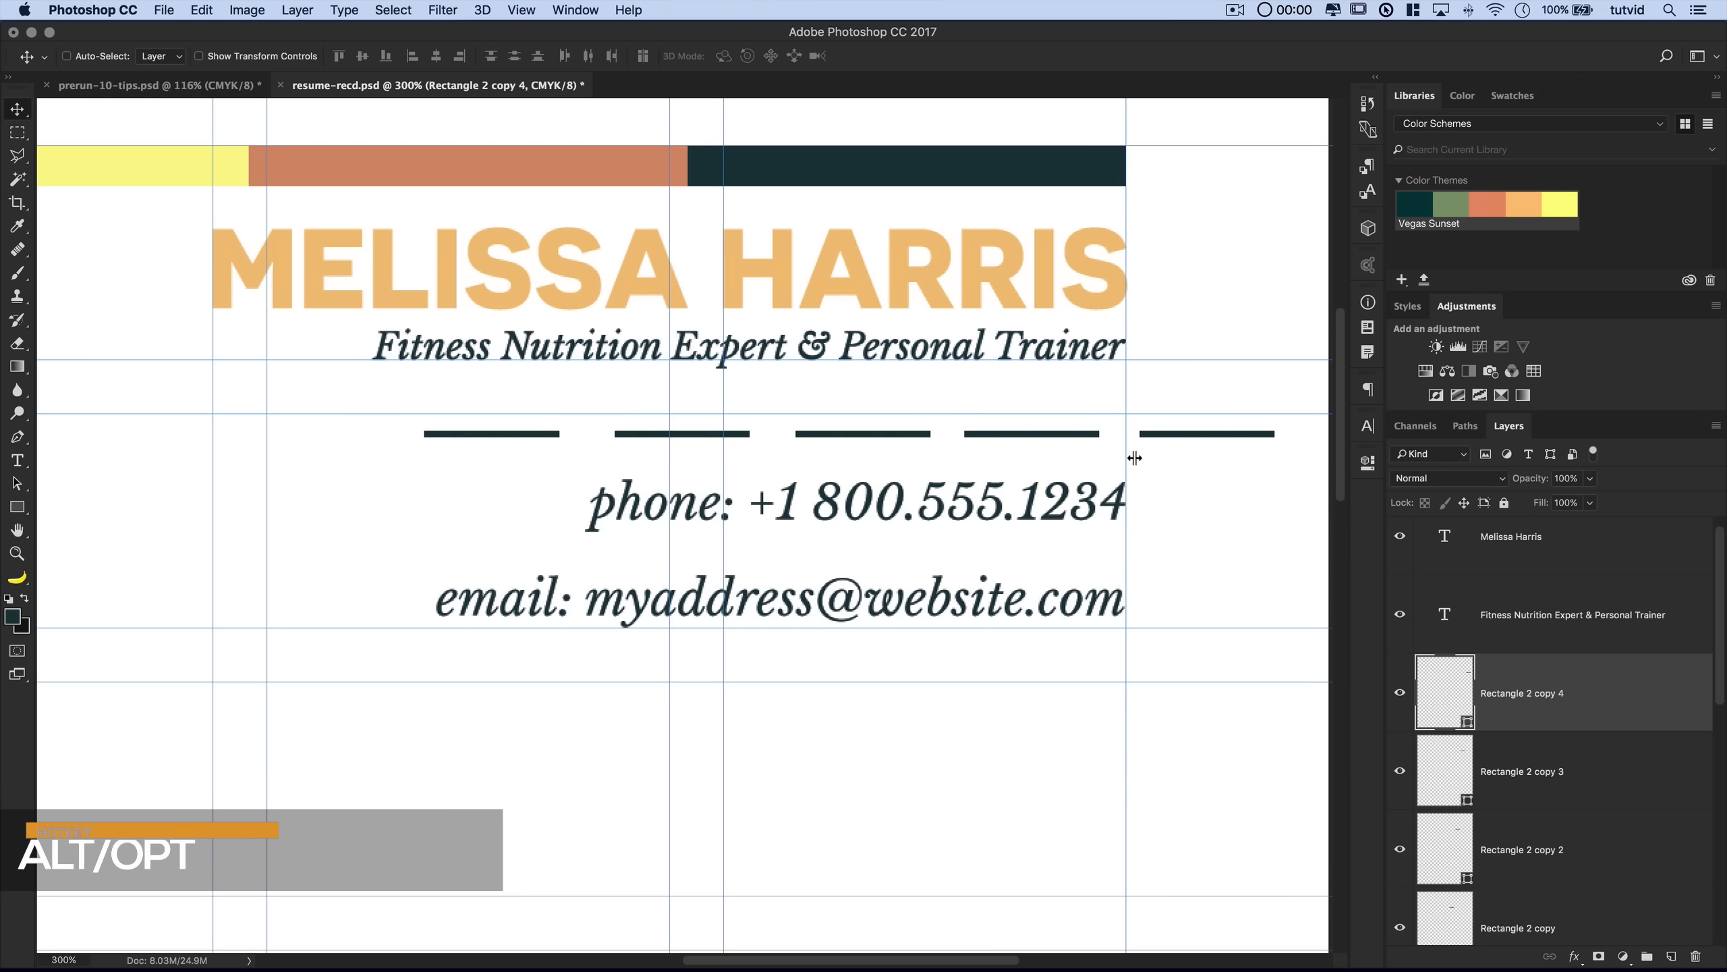
- Slide the copied rectangles against one another so the five pieces form one continuous thin line
scroll(1495, 784, "down", 1)
scroll(1495, 784, "down", 5)
left_click(1544, 735)
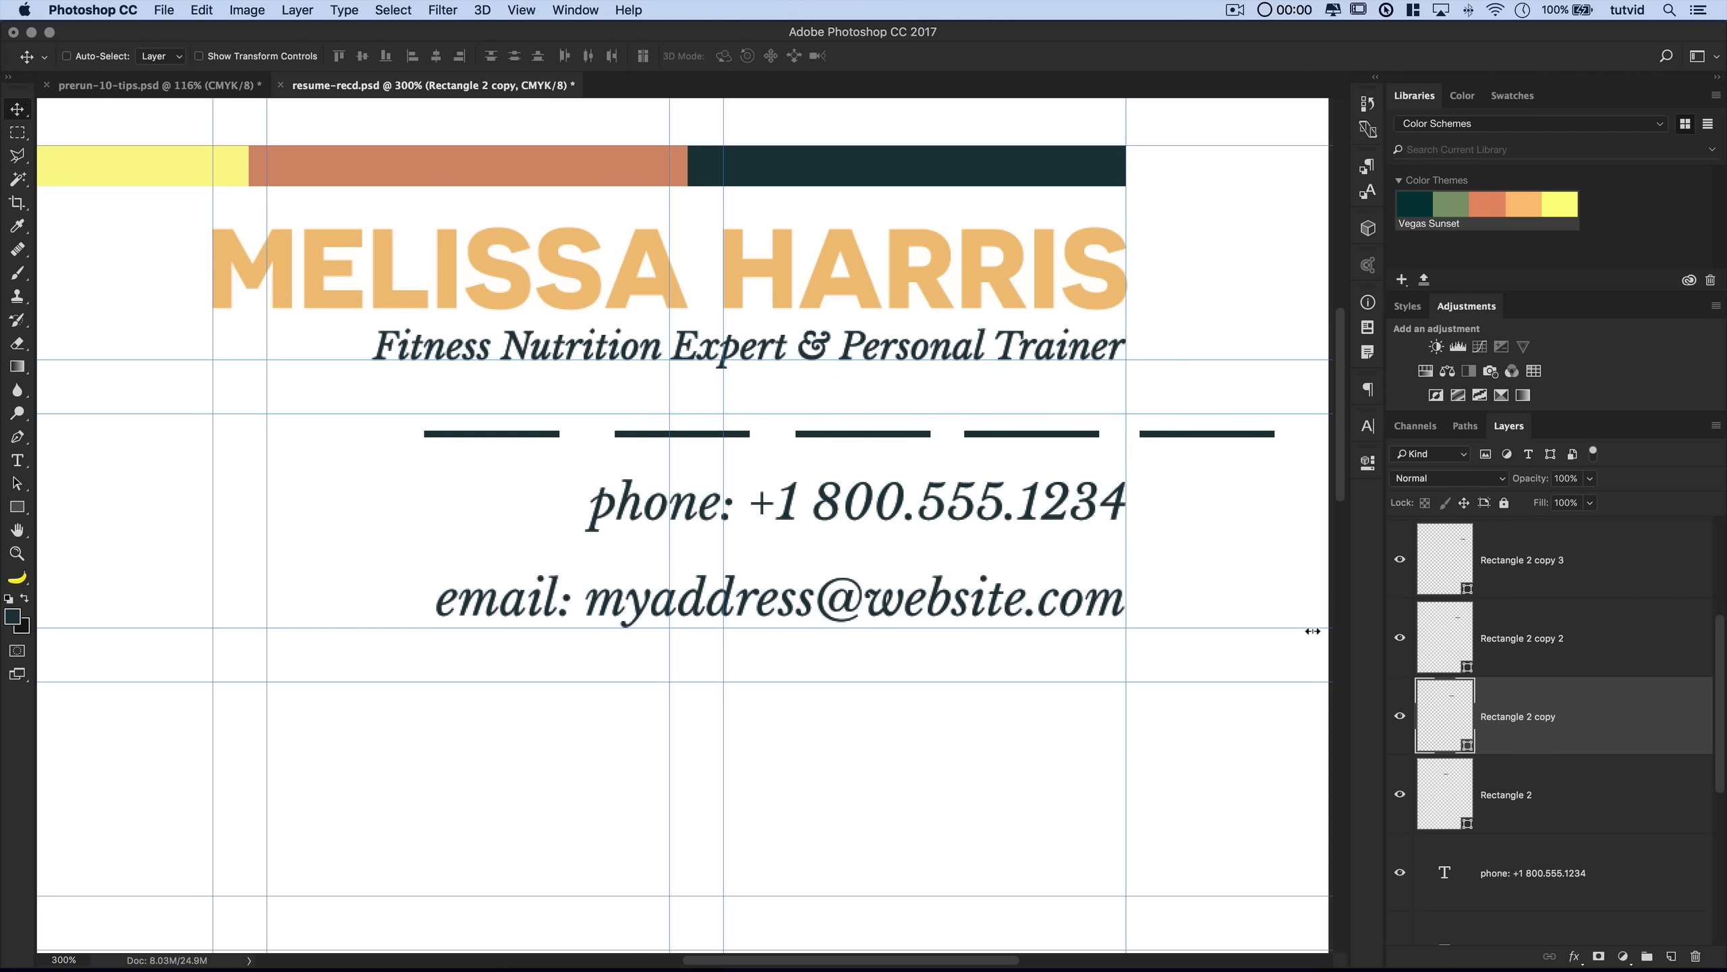
left_click_drag(685, 442, 629, 442)
left_click_drag(844, 435, 743, 435)
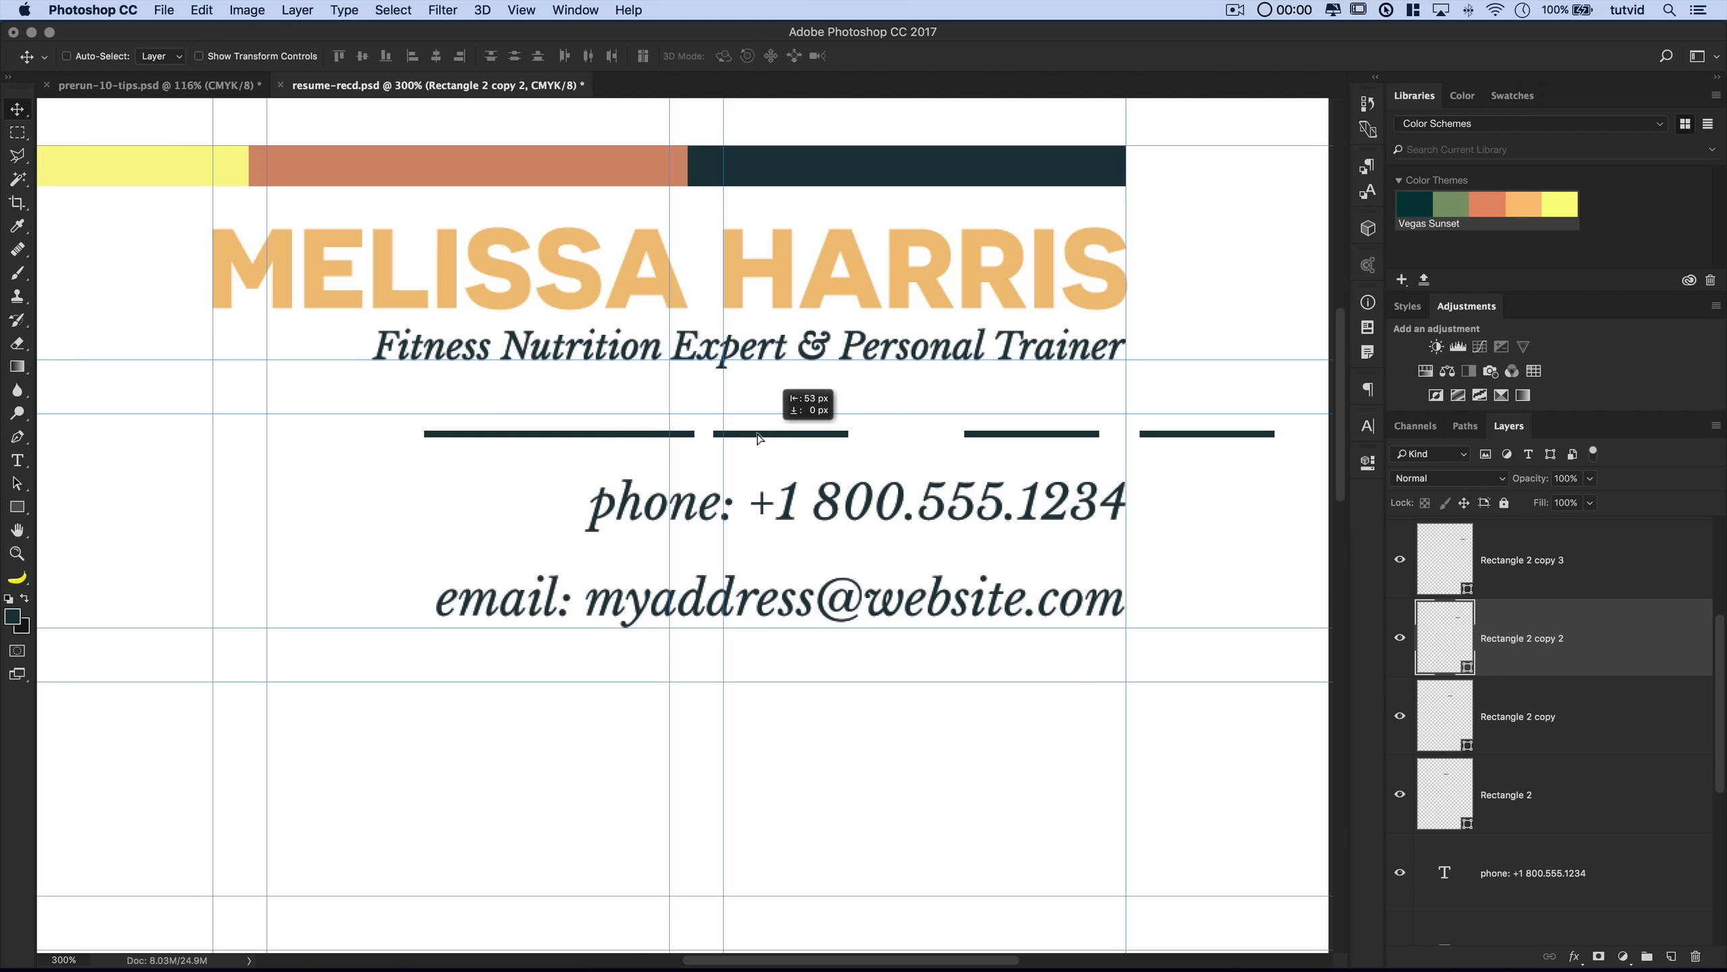
left_click_drag(1058, 439, 923, 438)
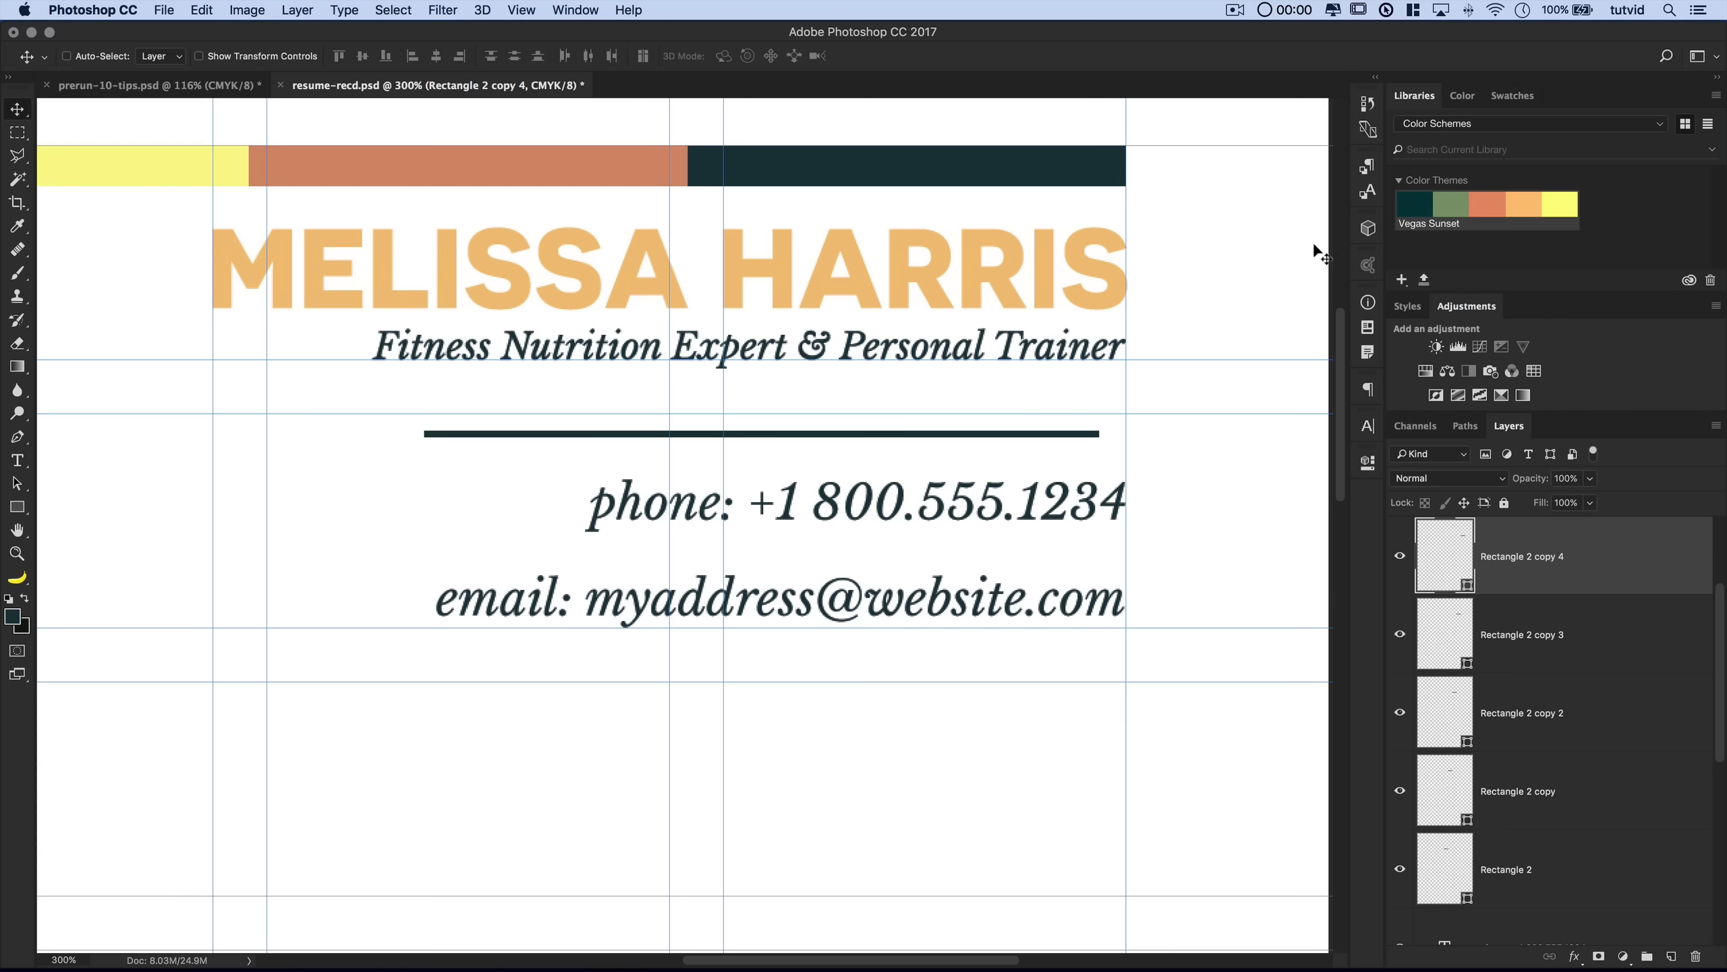
- Recolor the four copied line segments from right to left with Vegas Sunset yellow, light orange, coral and green
left_click(1565, 215)
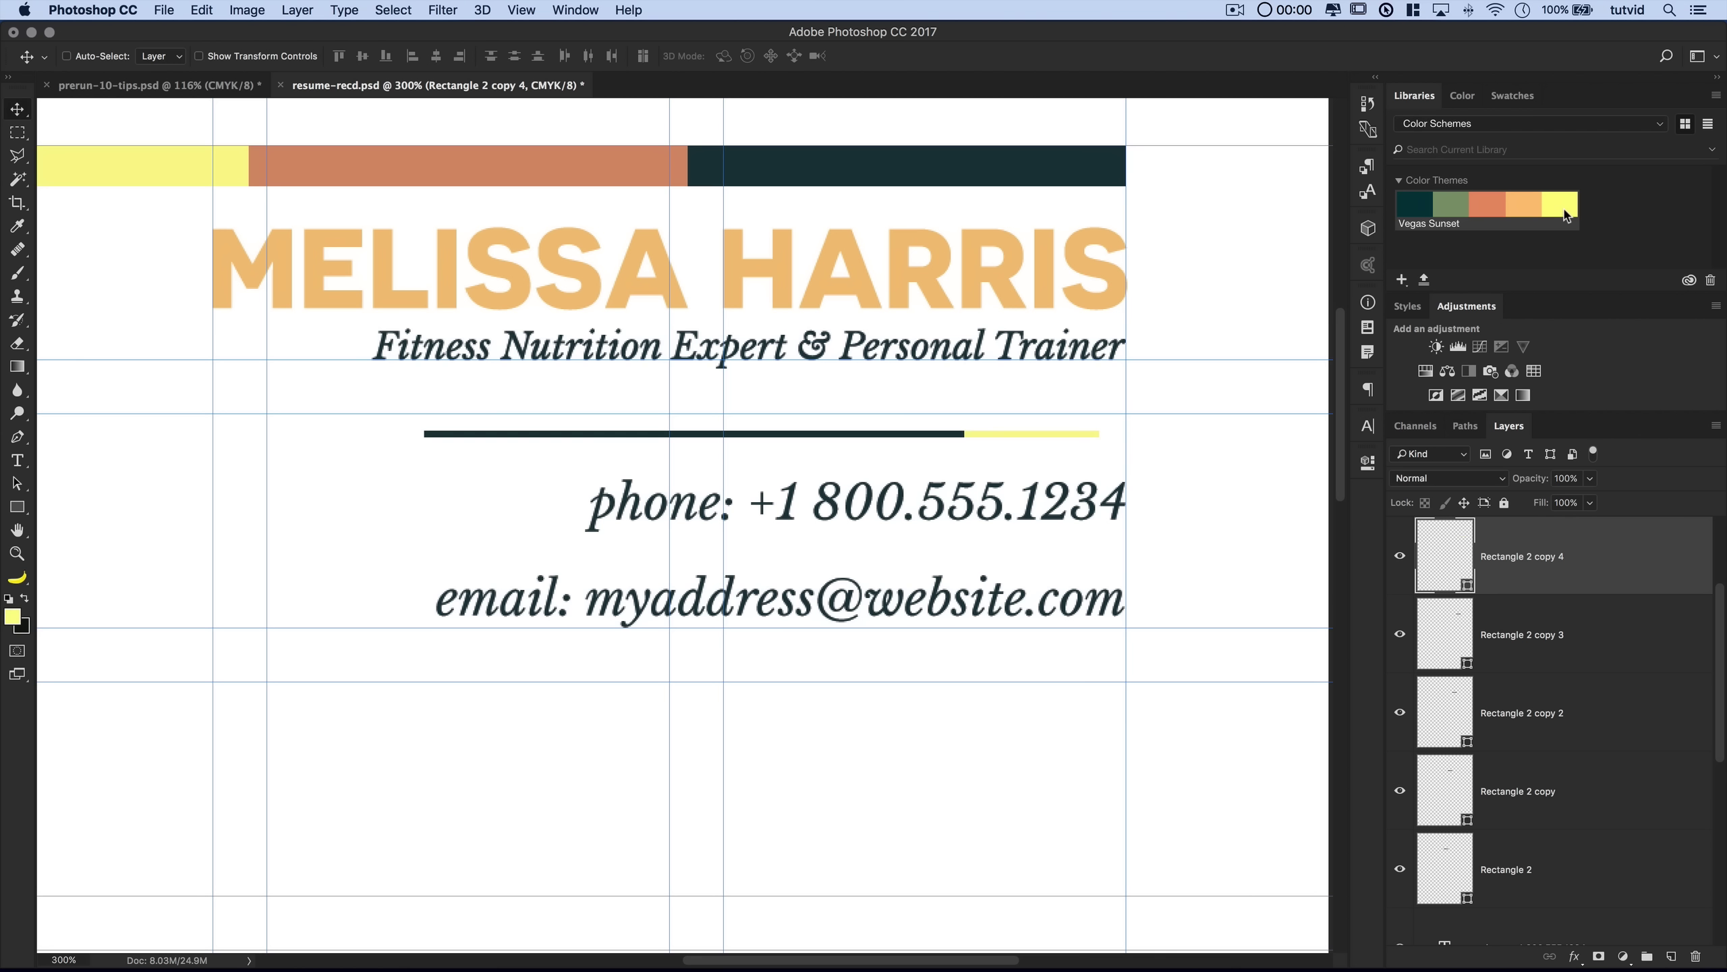
left_click(1584, 649)
left_click(1522, 217)
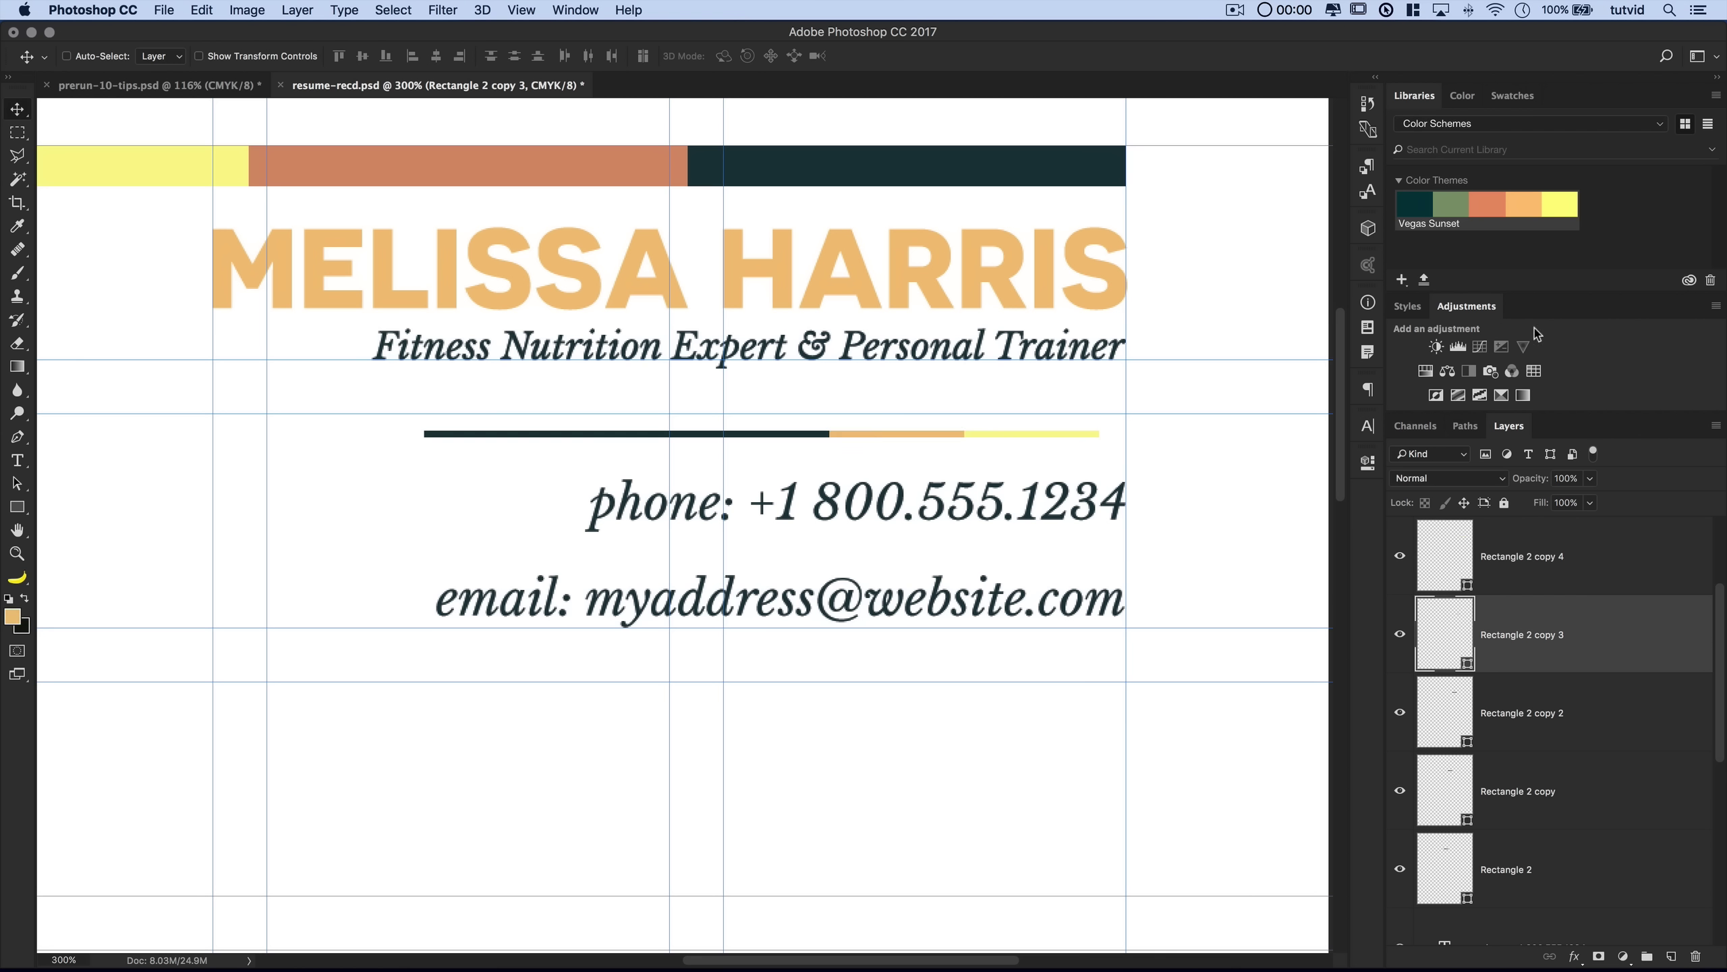
left_click(1548, 693)
left_click(1482, 204)
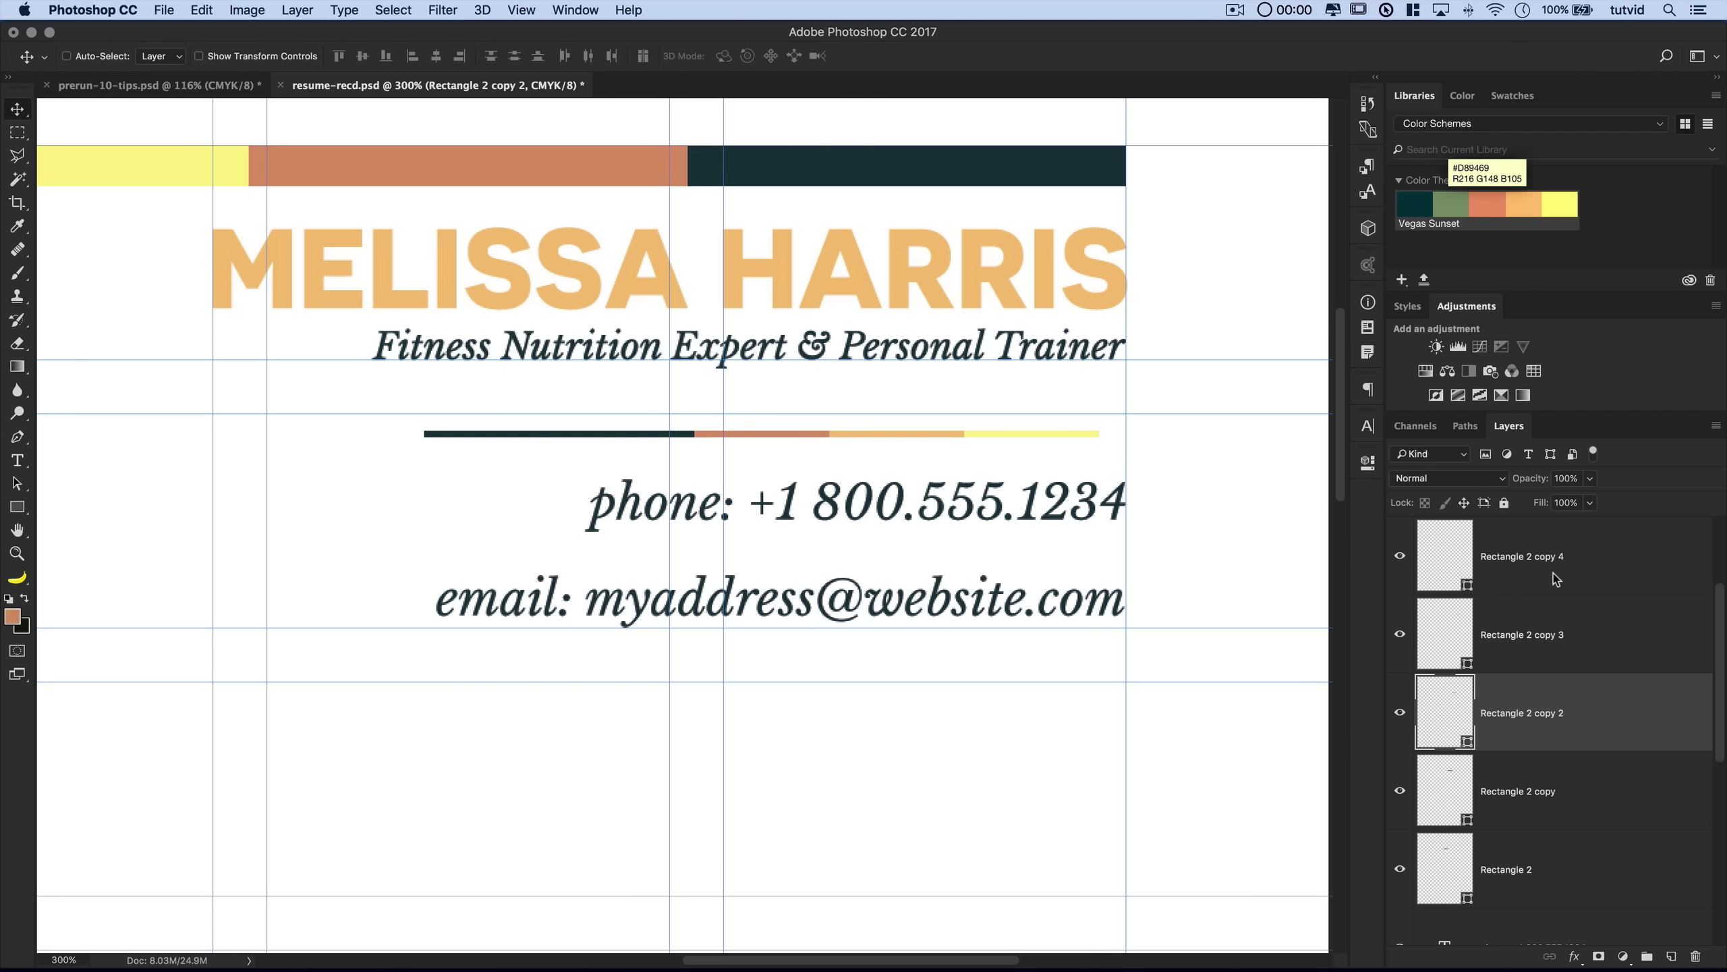
left_click(1555, 815)
left_click(1450, 205)
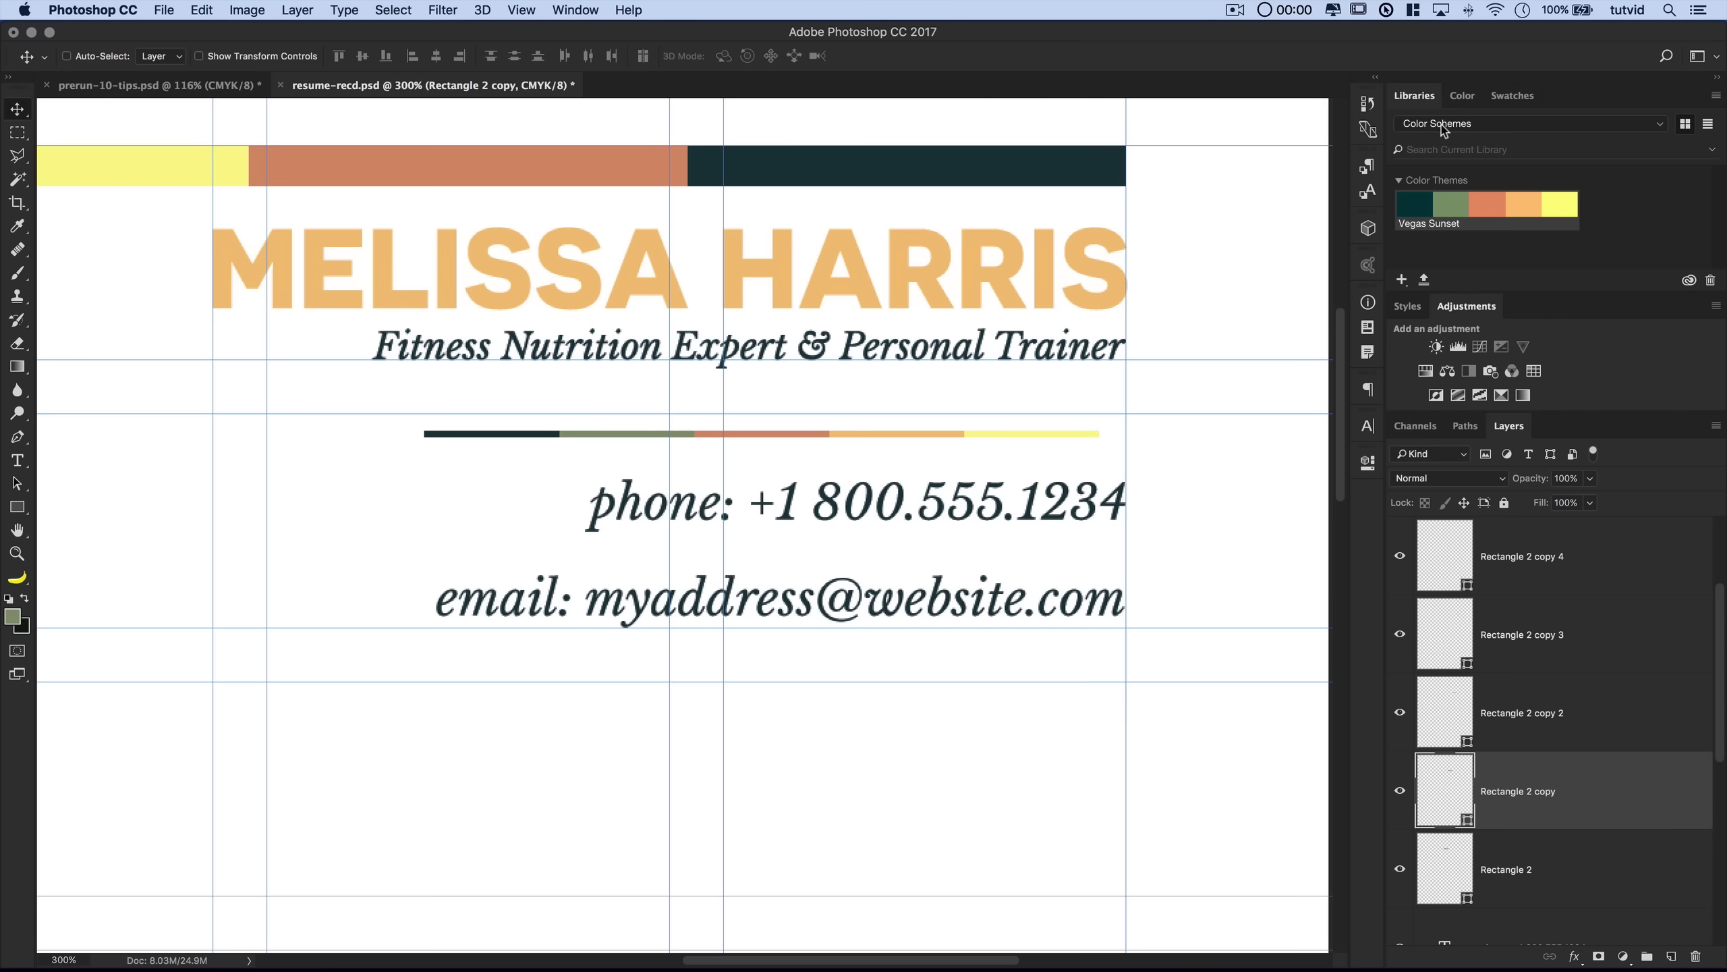
- Group the five Rectangle 2 segment layers and name the group thin-colored-line
double_click(1415, 96)
scroll(1510, 643, "up", 3)
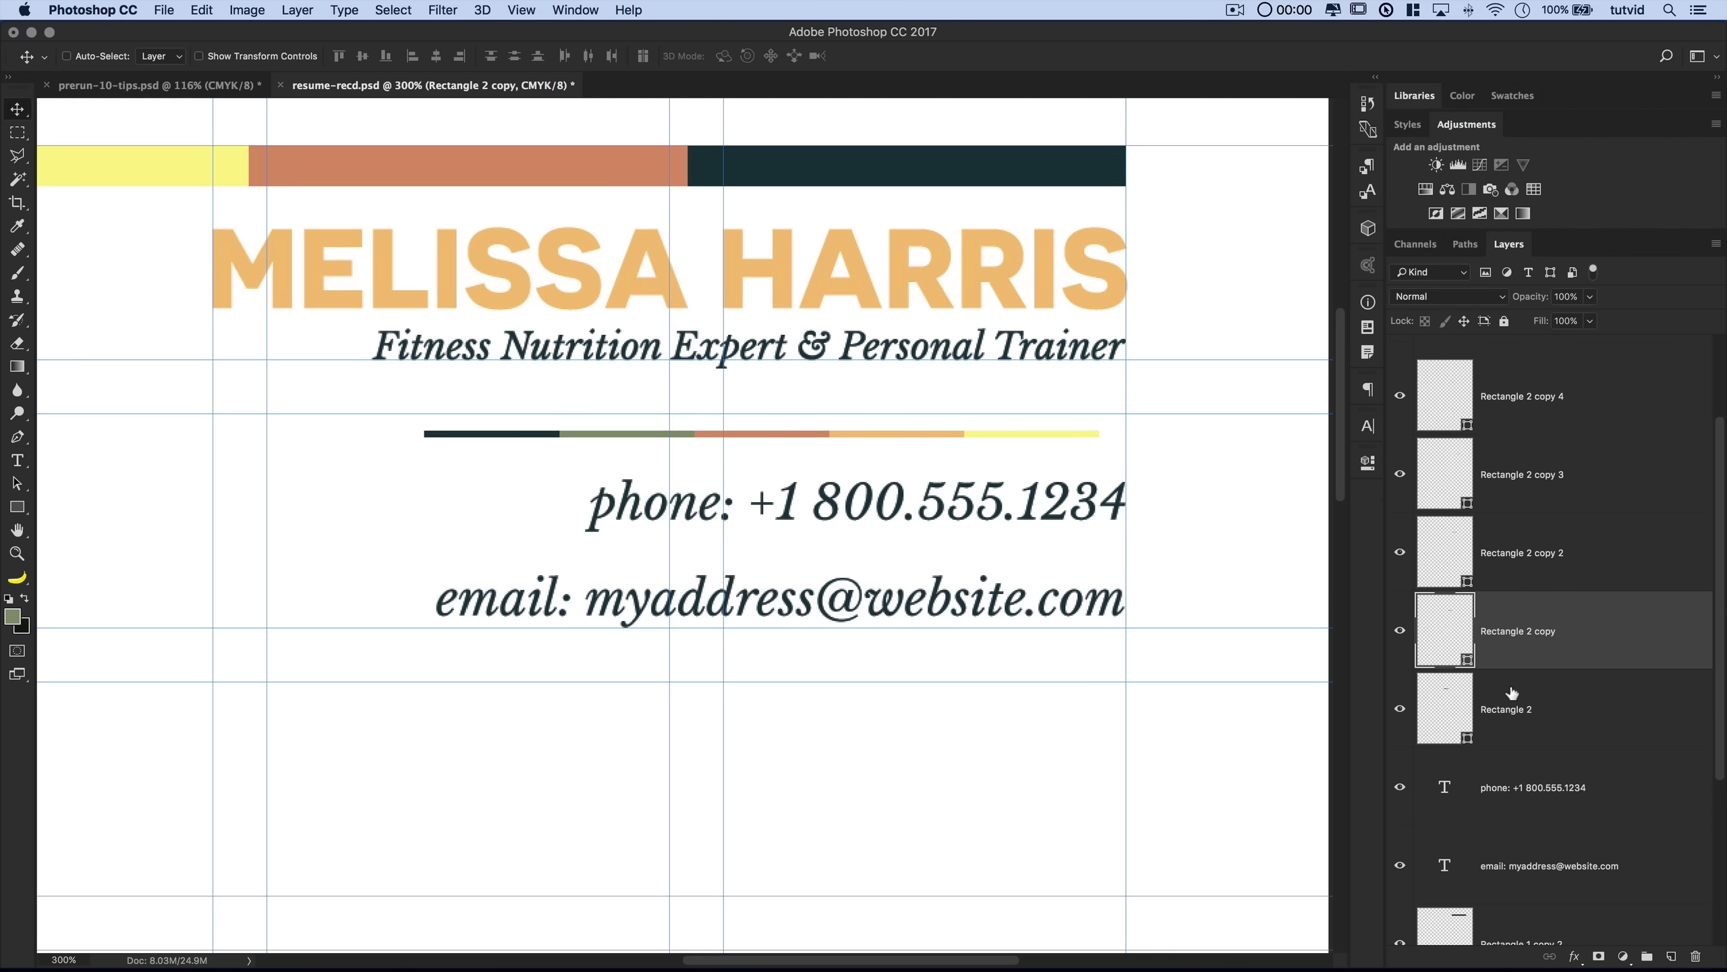
left_click(1564, 800)
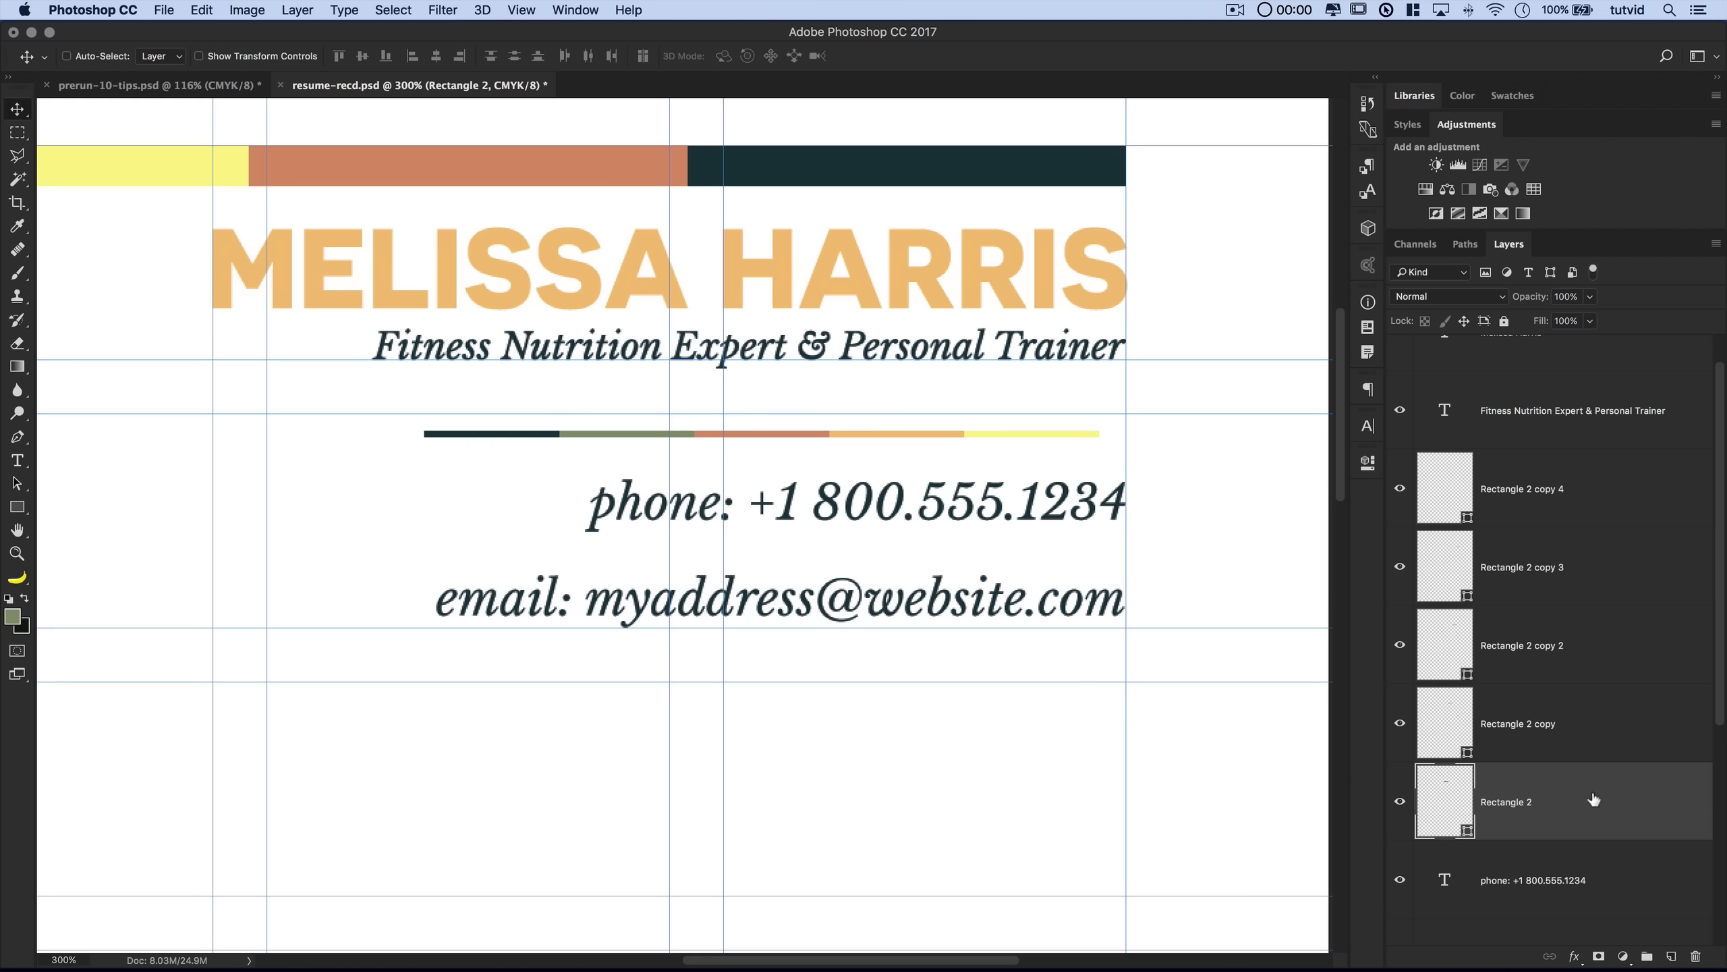
left_click(1591, 498, "shift")
key("super+g")
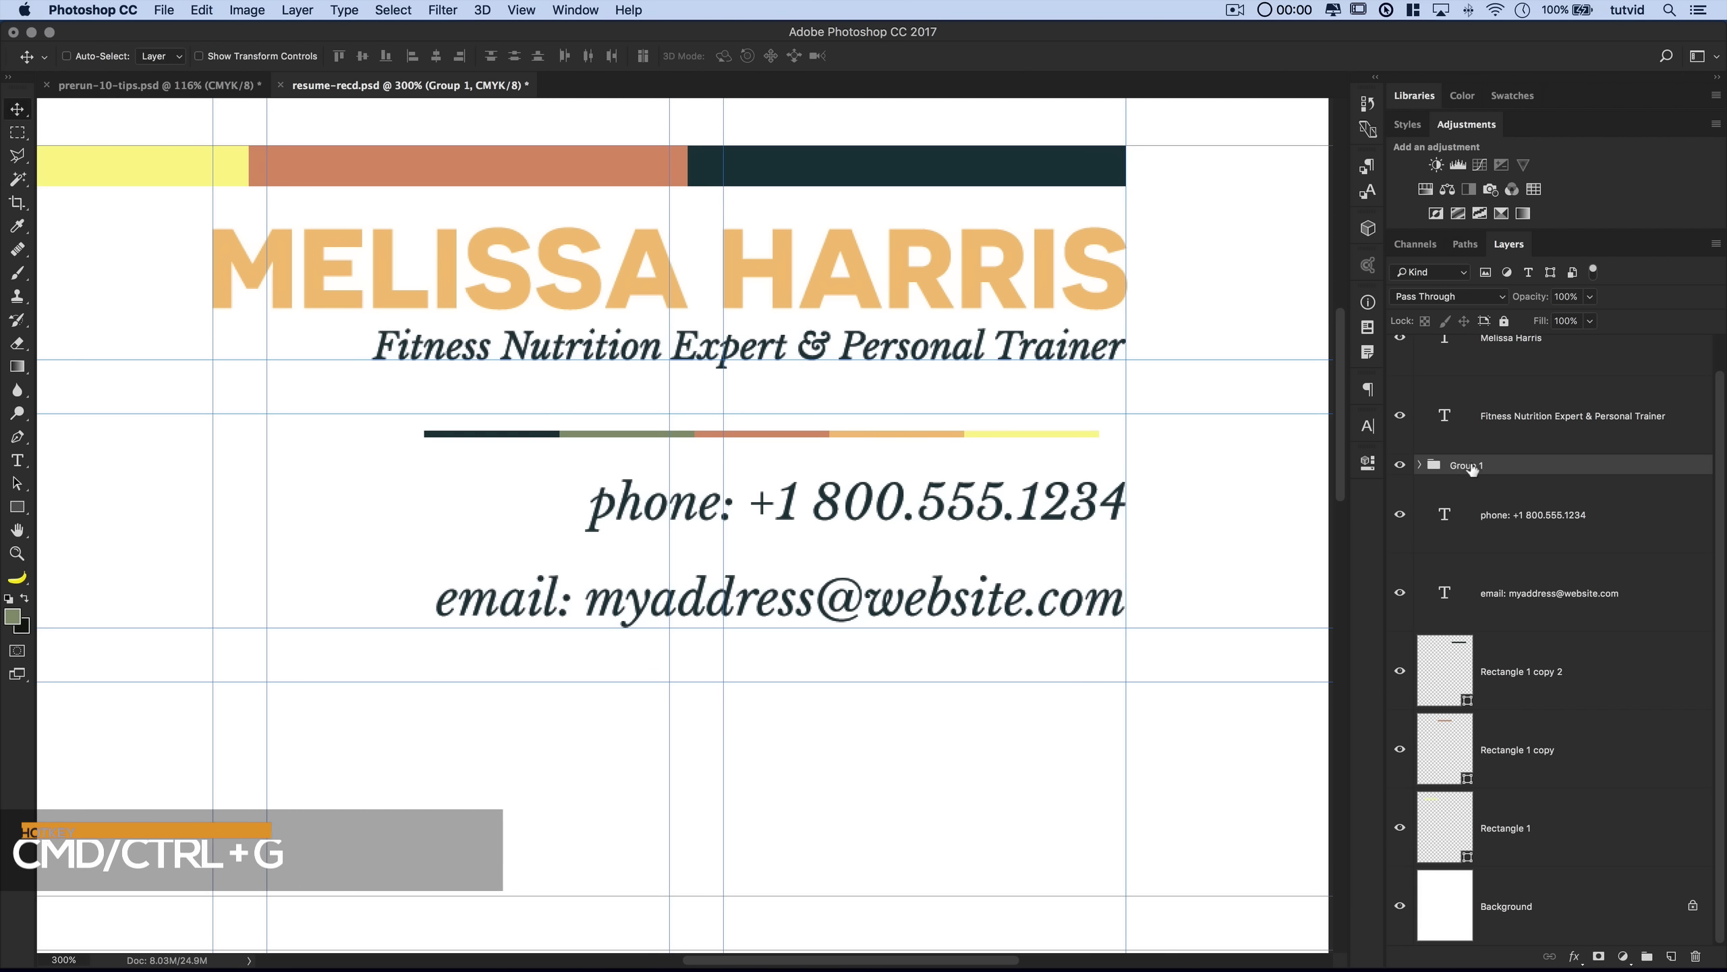
double_click(1469, 466)
type("thin=-c")
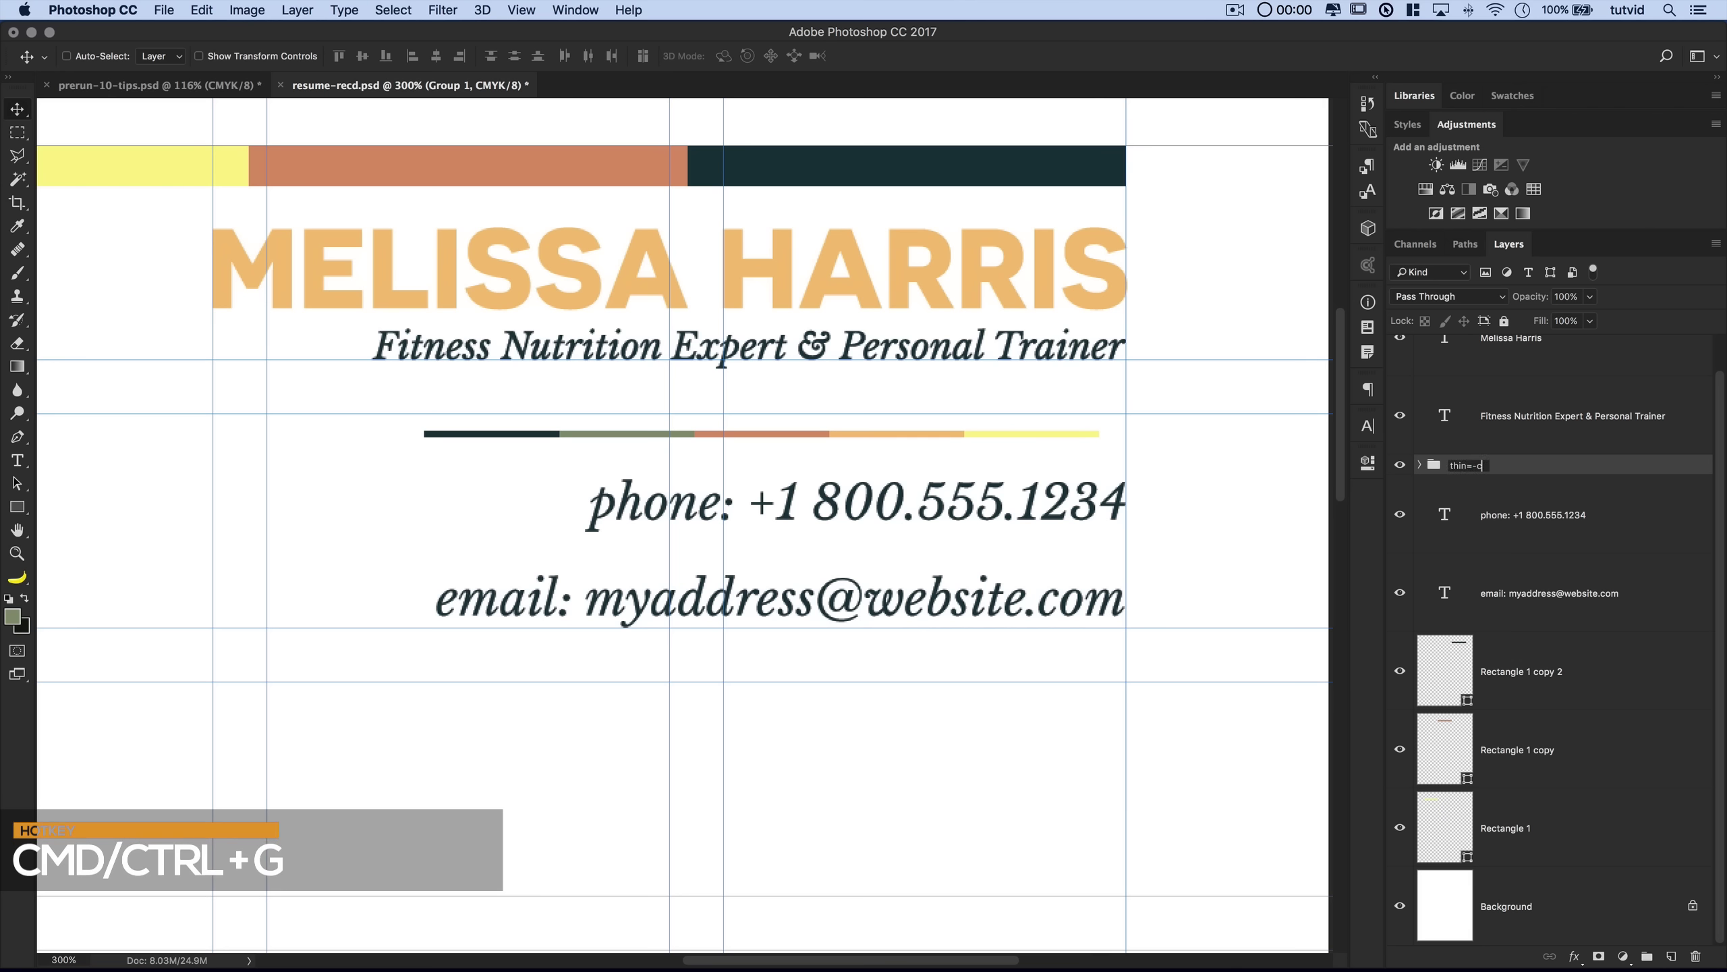
type("olored-line")
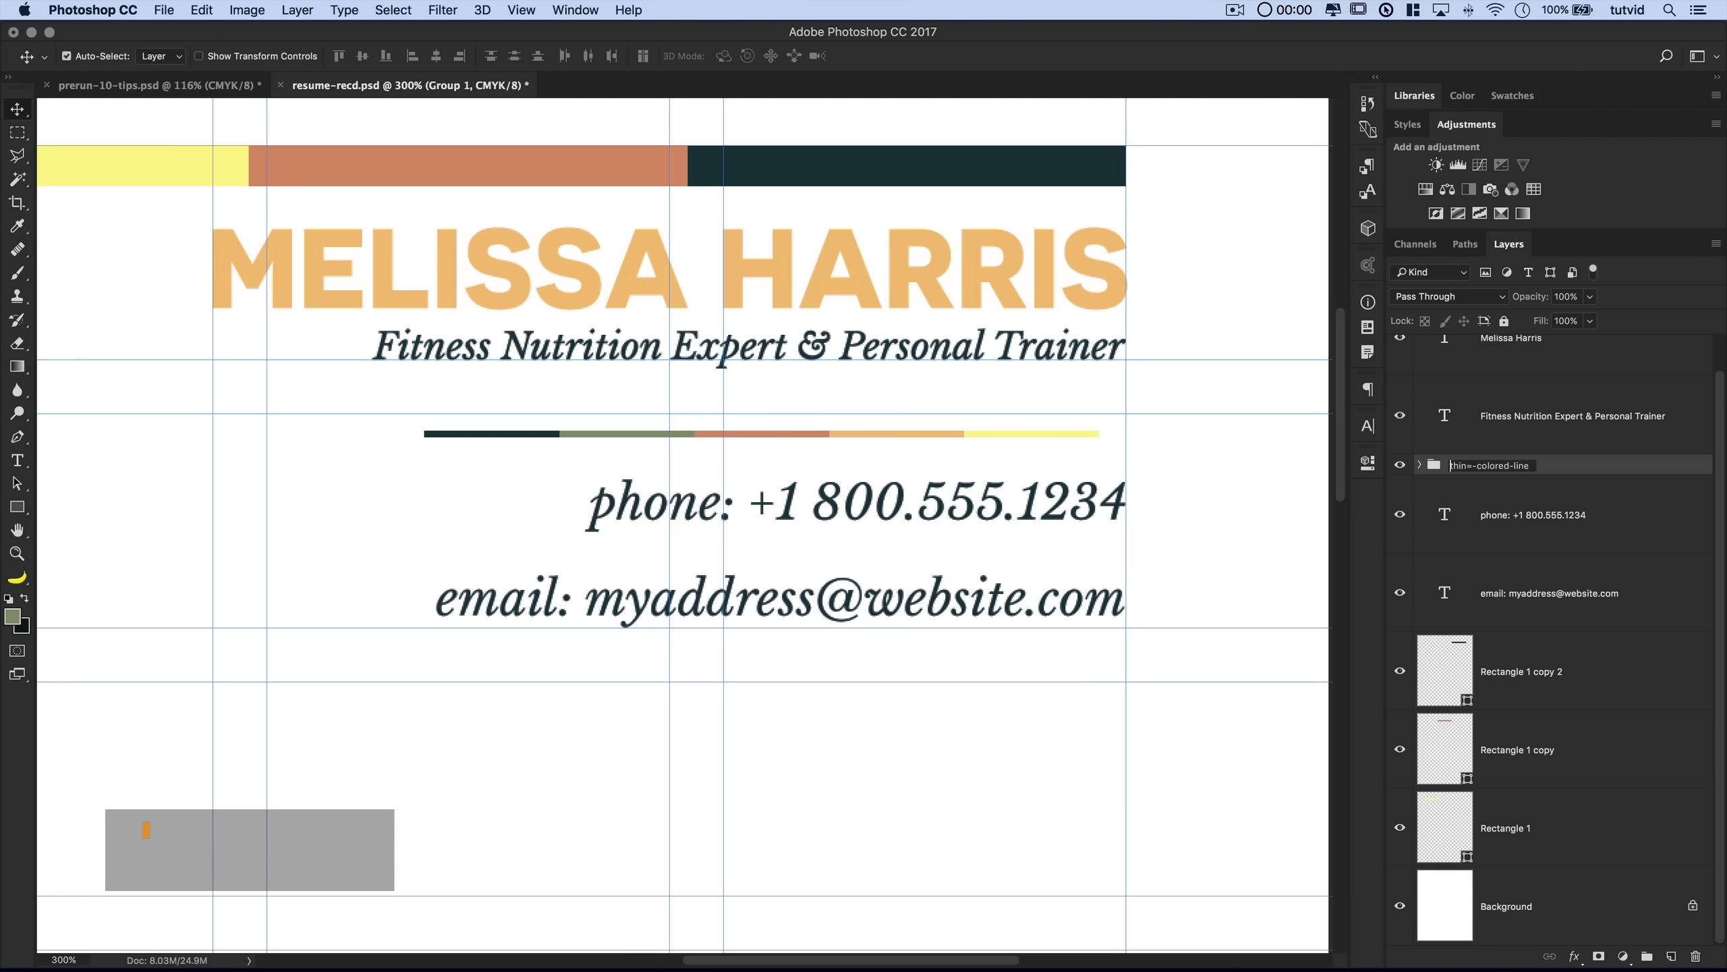
left_click(1473, 466)
key("BackSpace")
key("Return")
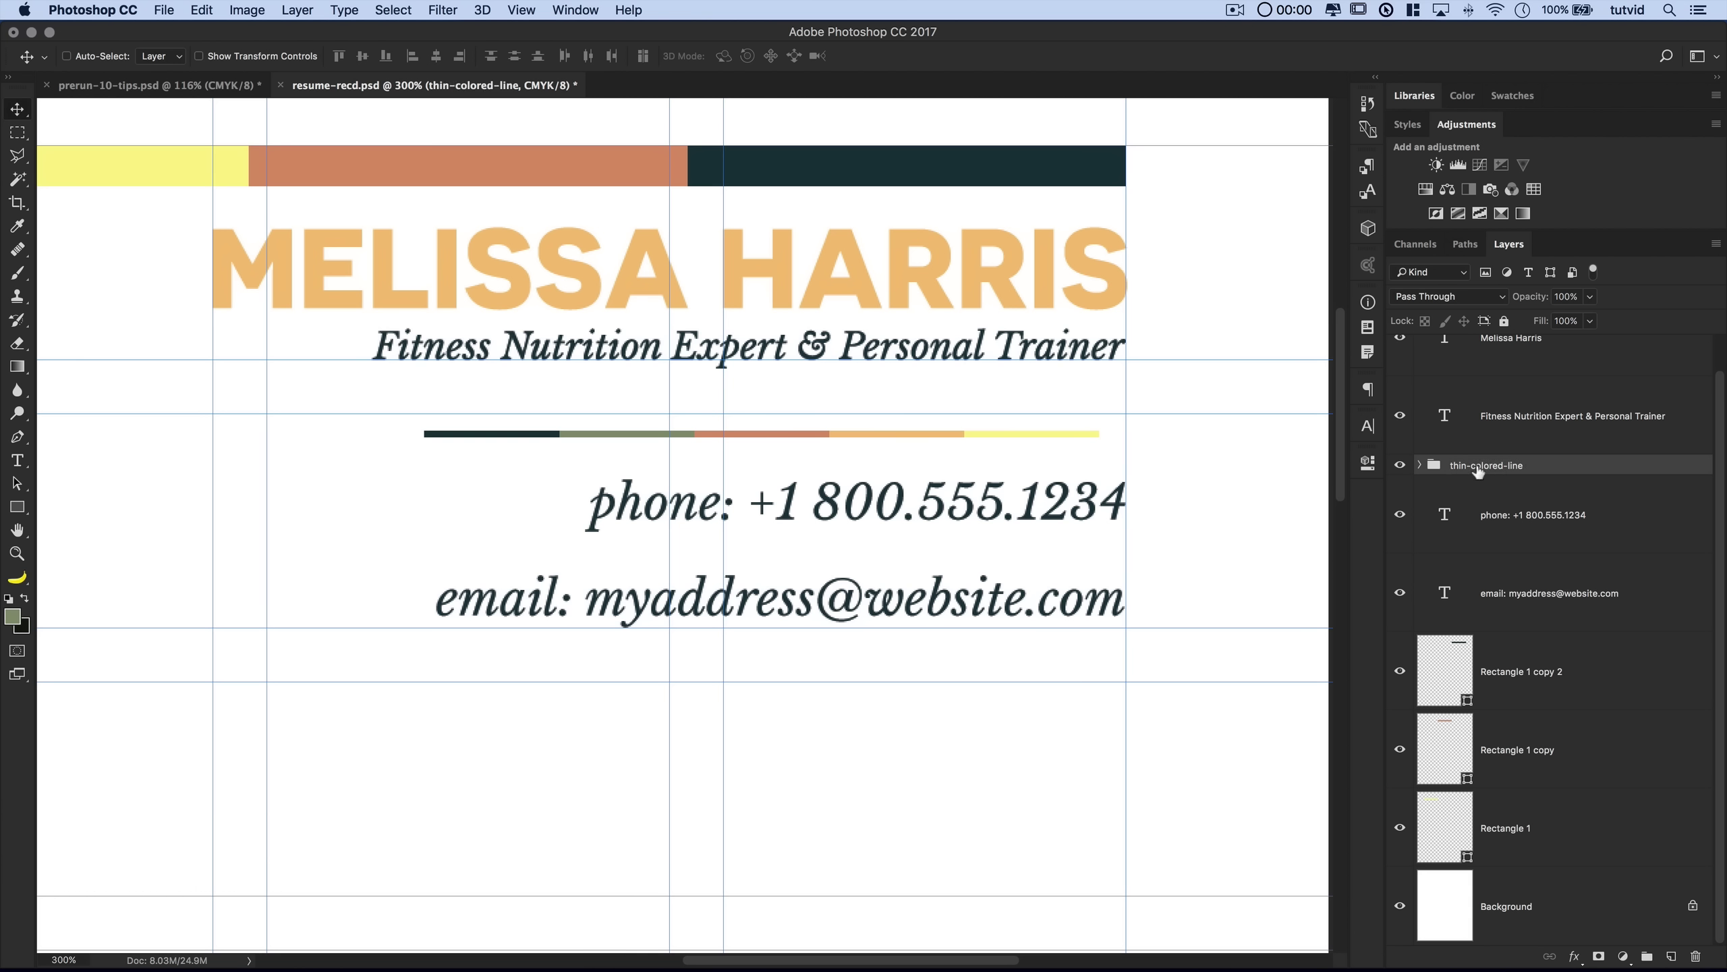
- Center the thin colored line within a marquee selection spanning the tagline to the phone line, and clear the selection
key("super+minus")
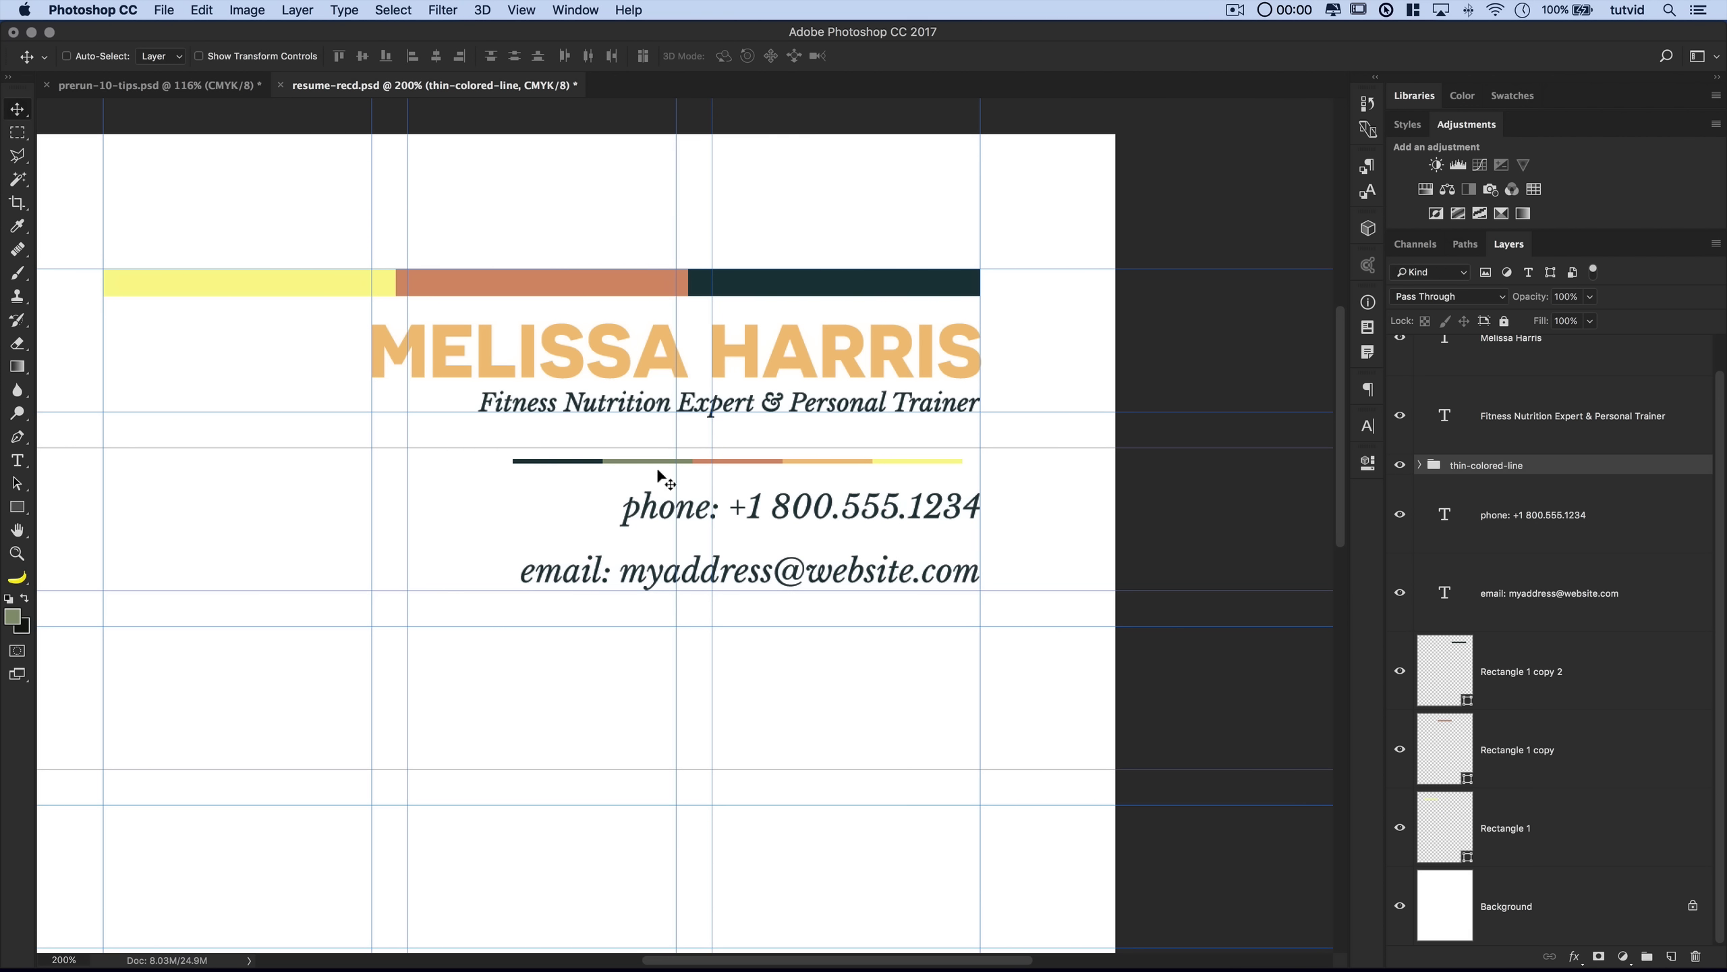
left_click(17, 133)
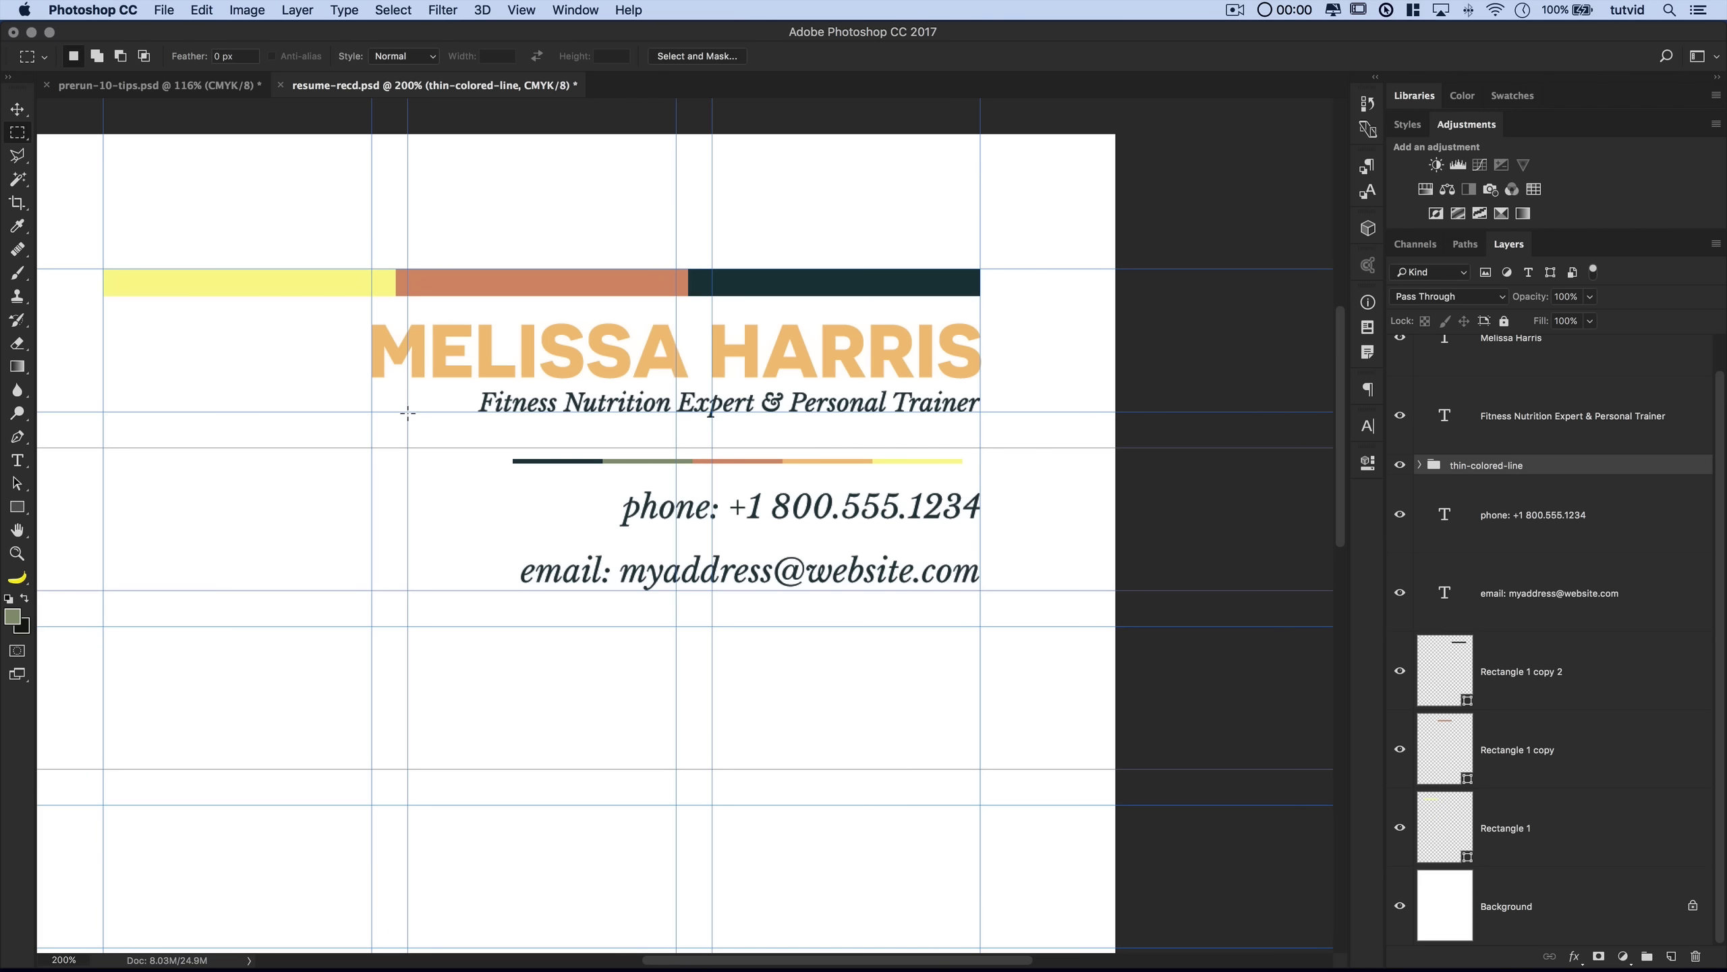
left_click_drag(408, 412, 981, 488)
left_click(19, 111)
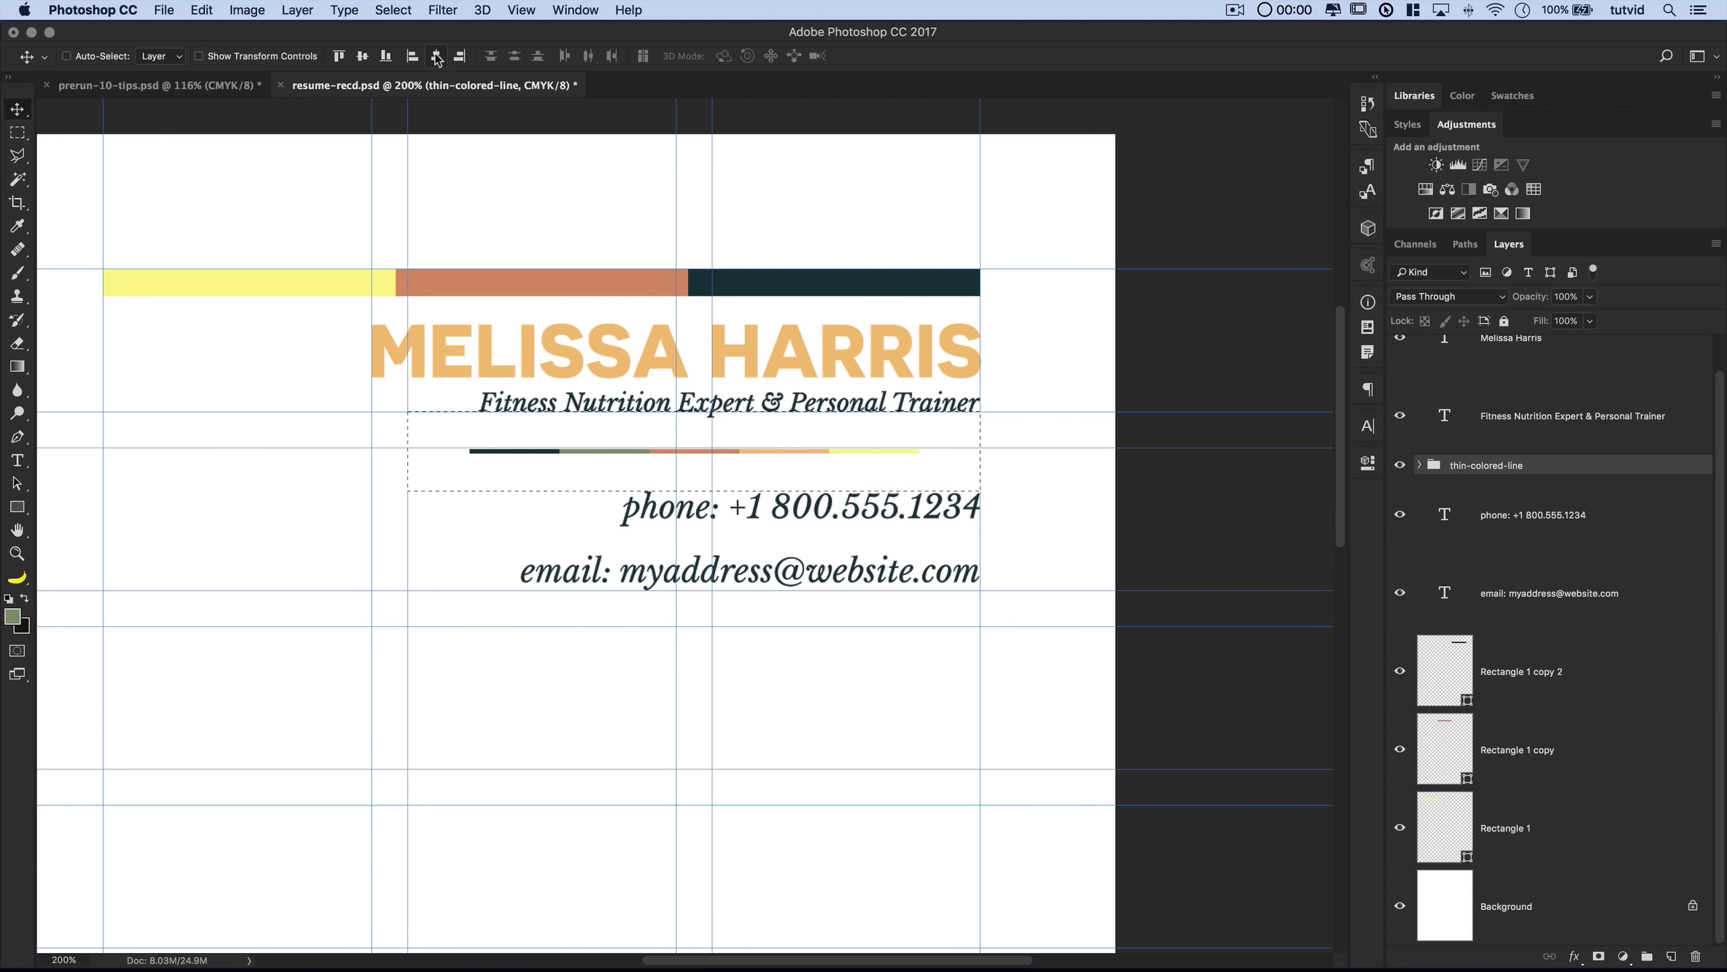
left_click(393, 10)
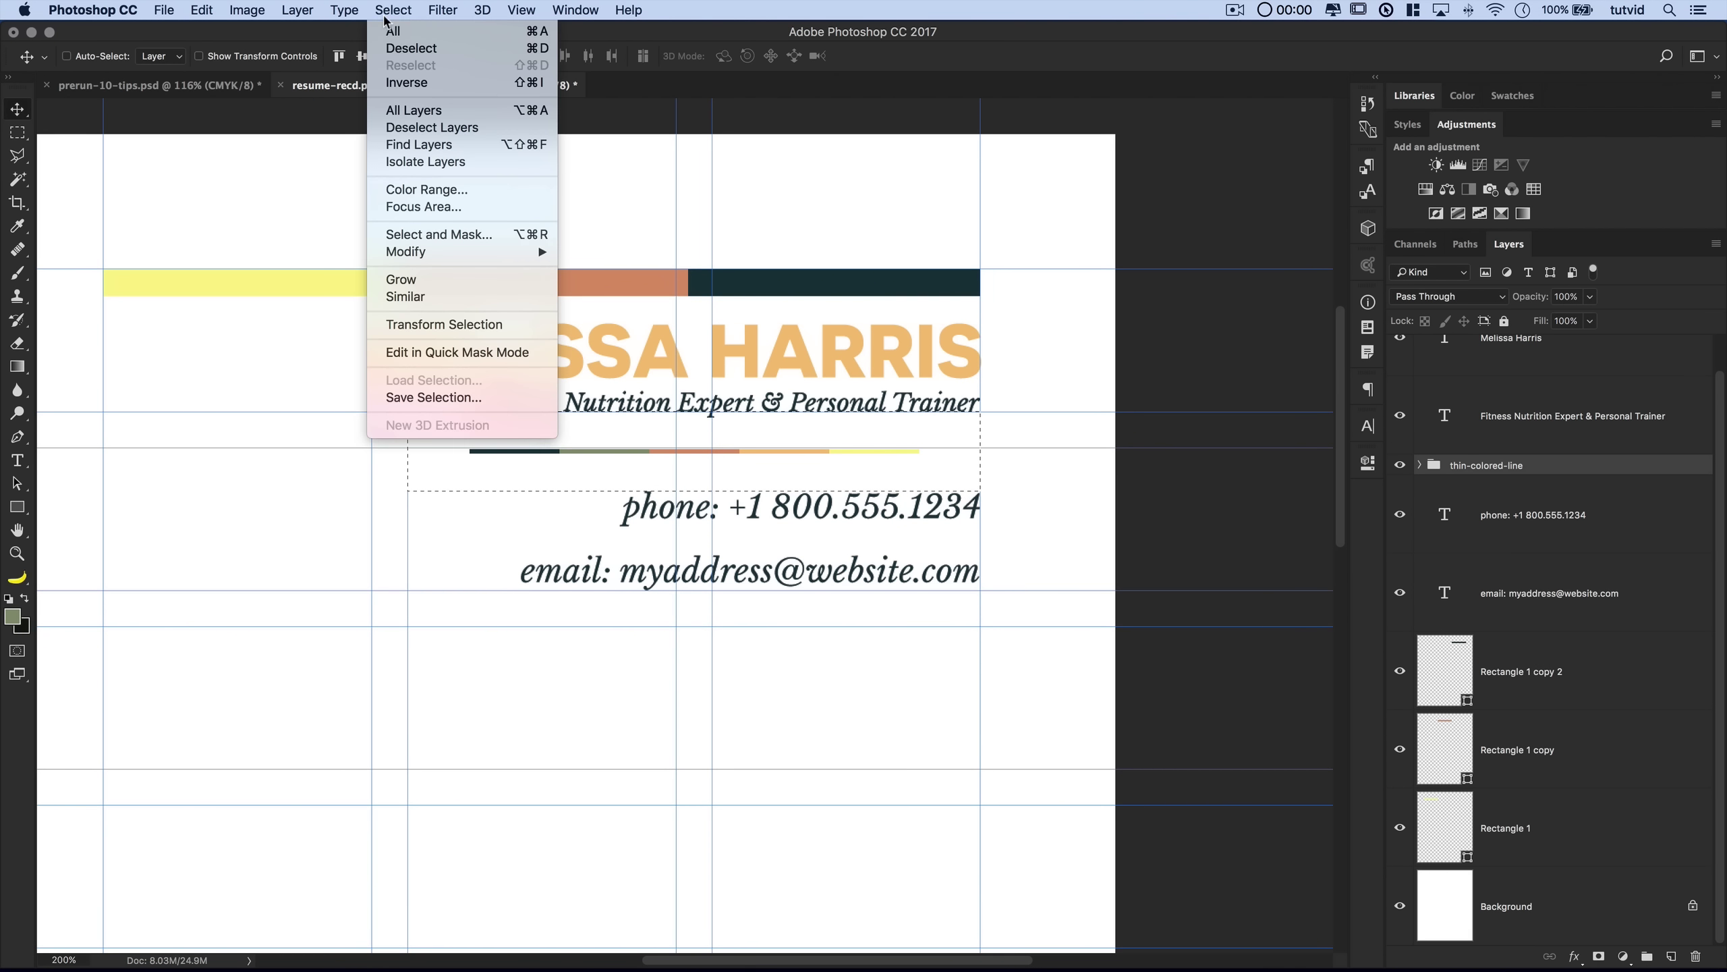
left_click(413, 49)
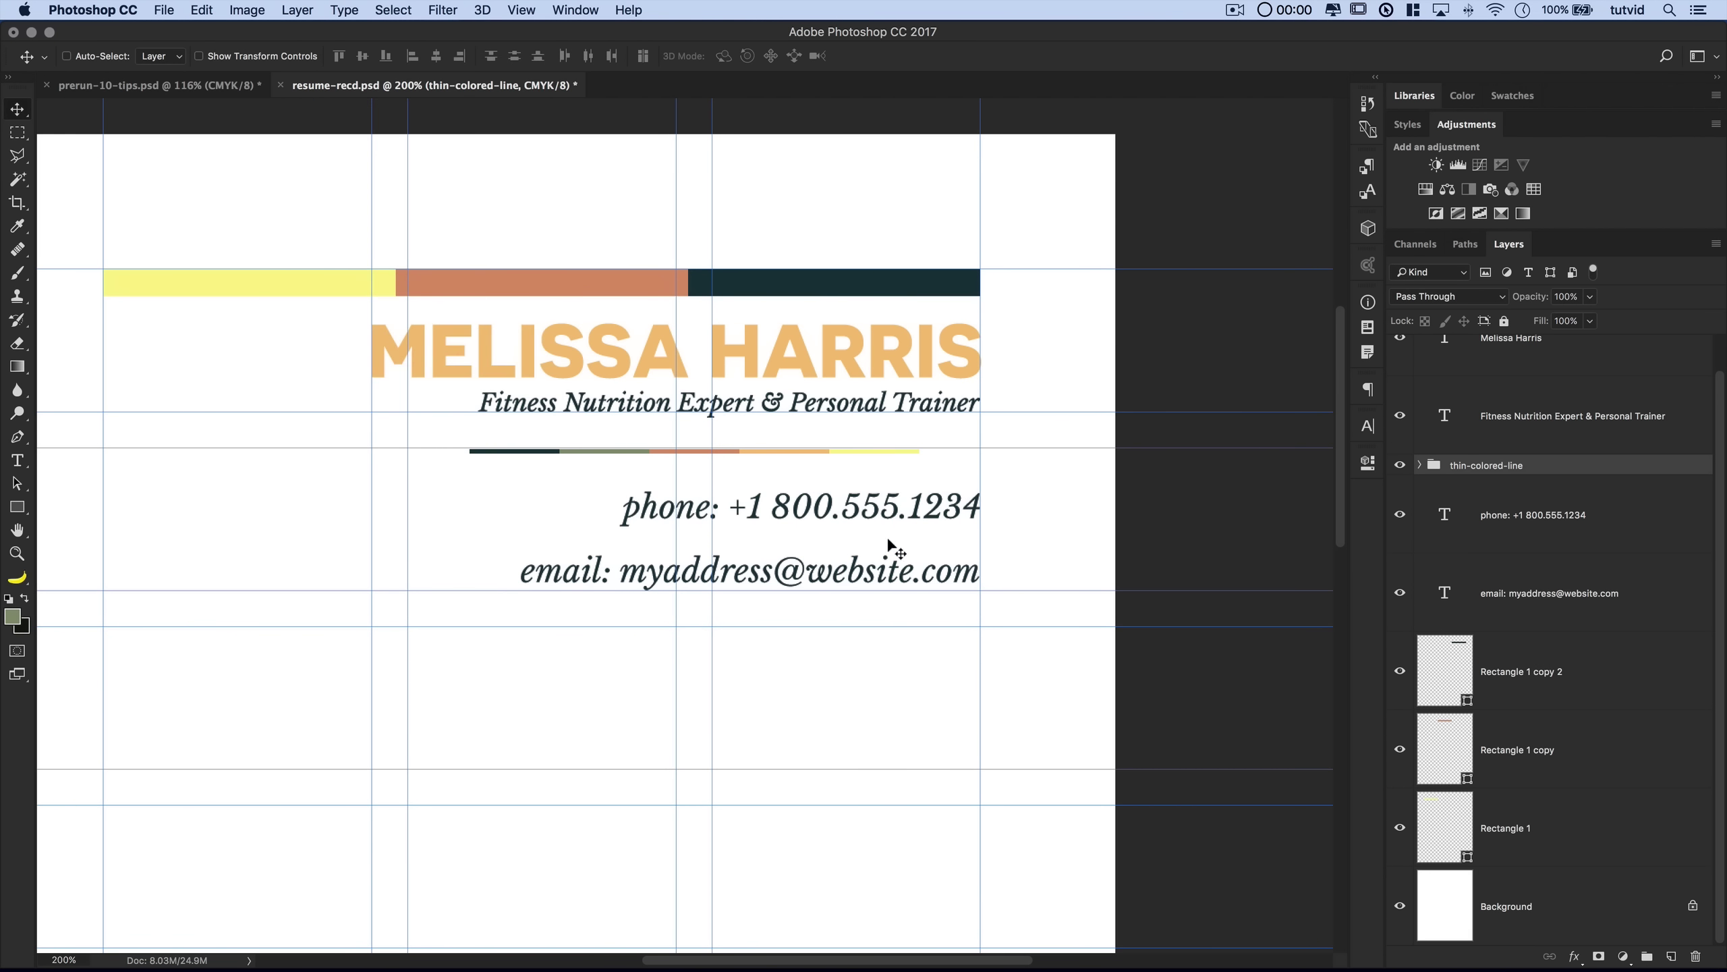
- Move the thin-colored-line group below the email layer, and group the three Rectangle 1 layers as thick-colored-line
left_click_drag(1481, 464, 1524, 638)
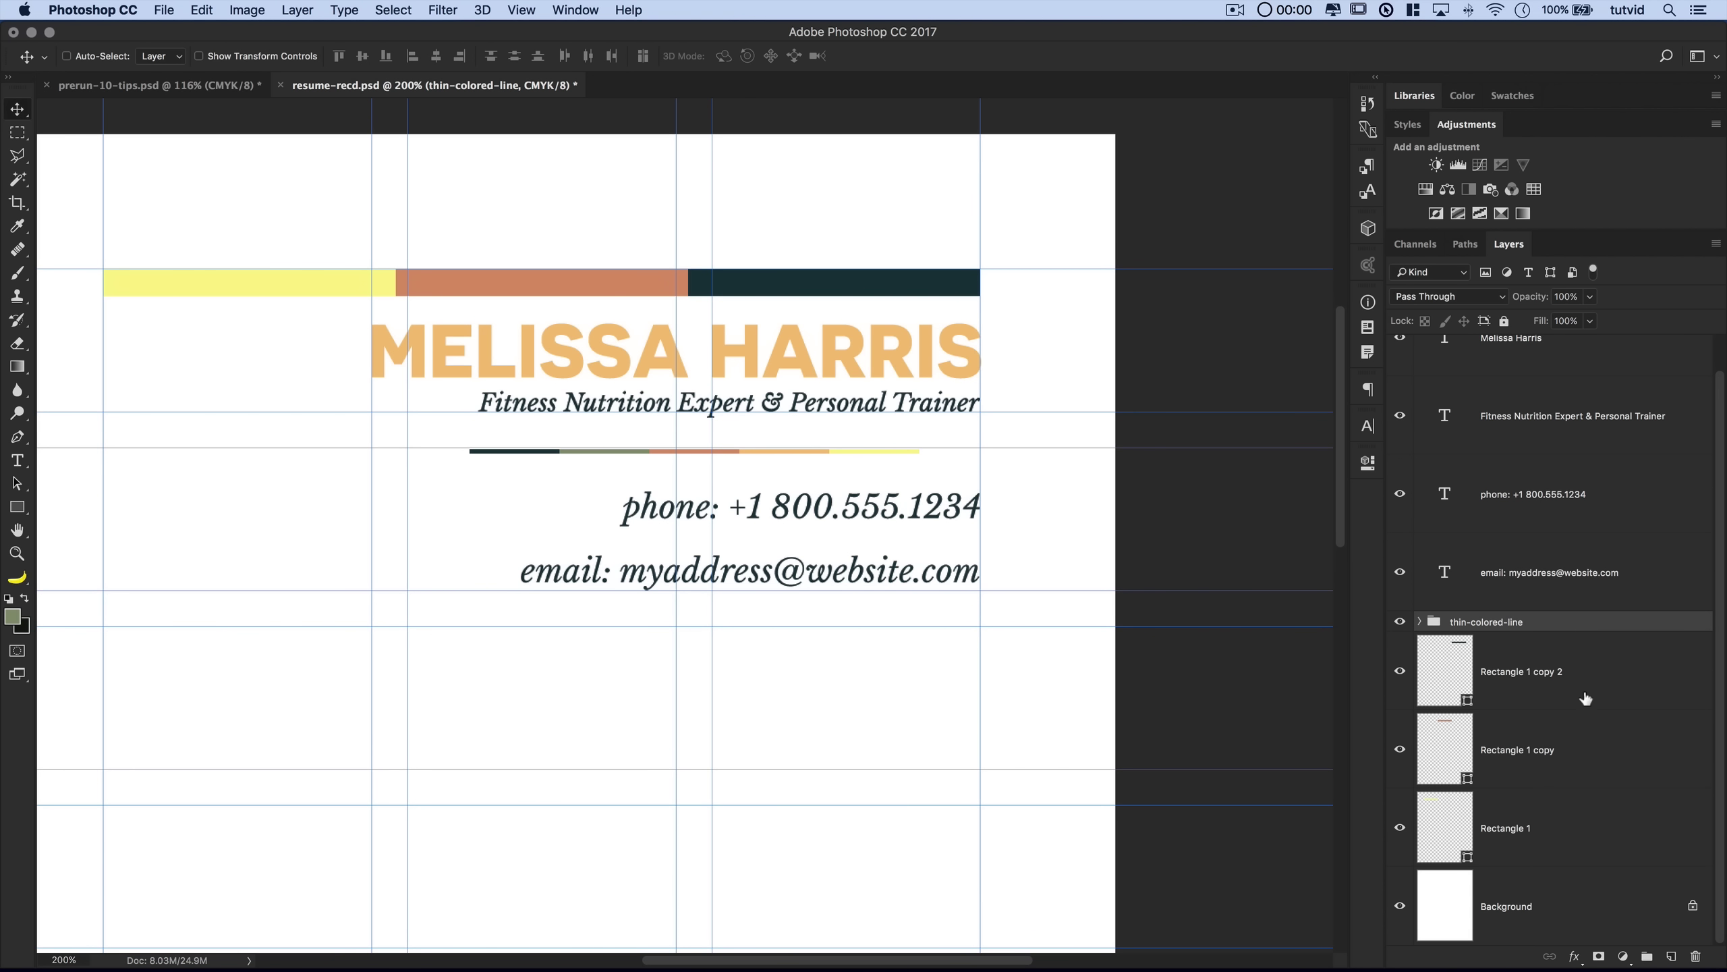
left_click(1539, 660)
left_click(1549, 822, "shift")
key("super+g")
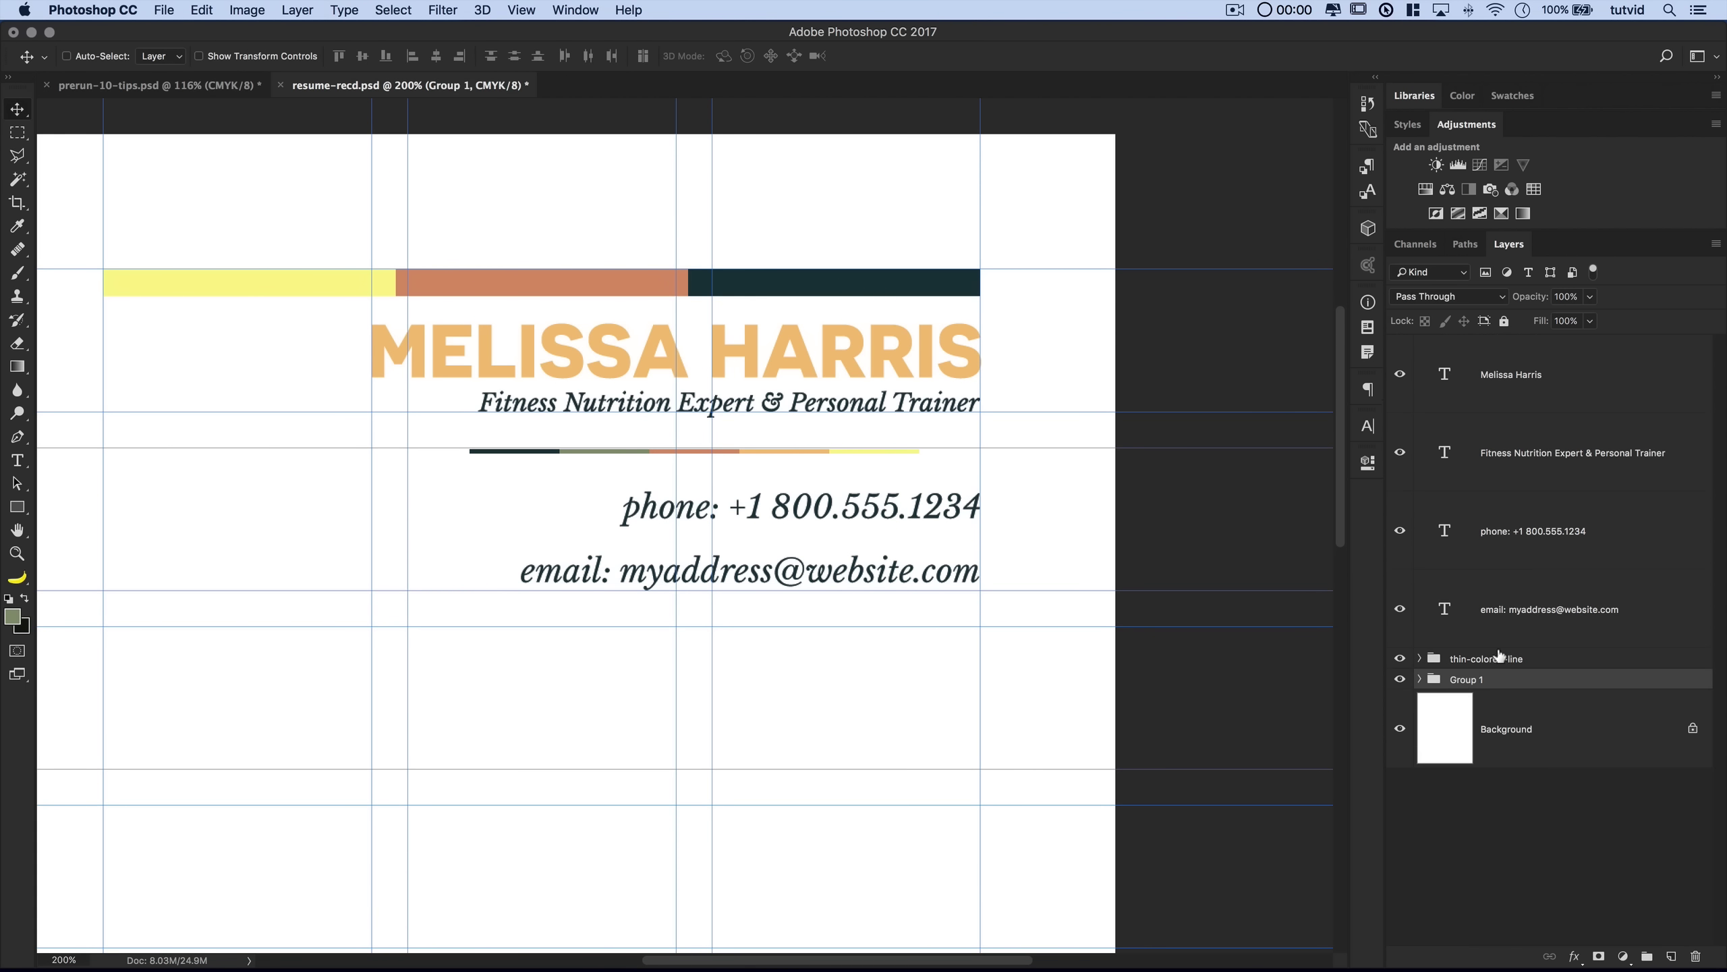
double_click(1467, 679)
type("thick-colored-line")
key("Return")
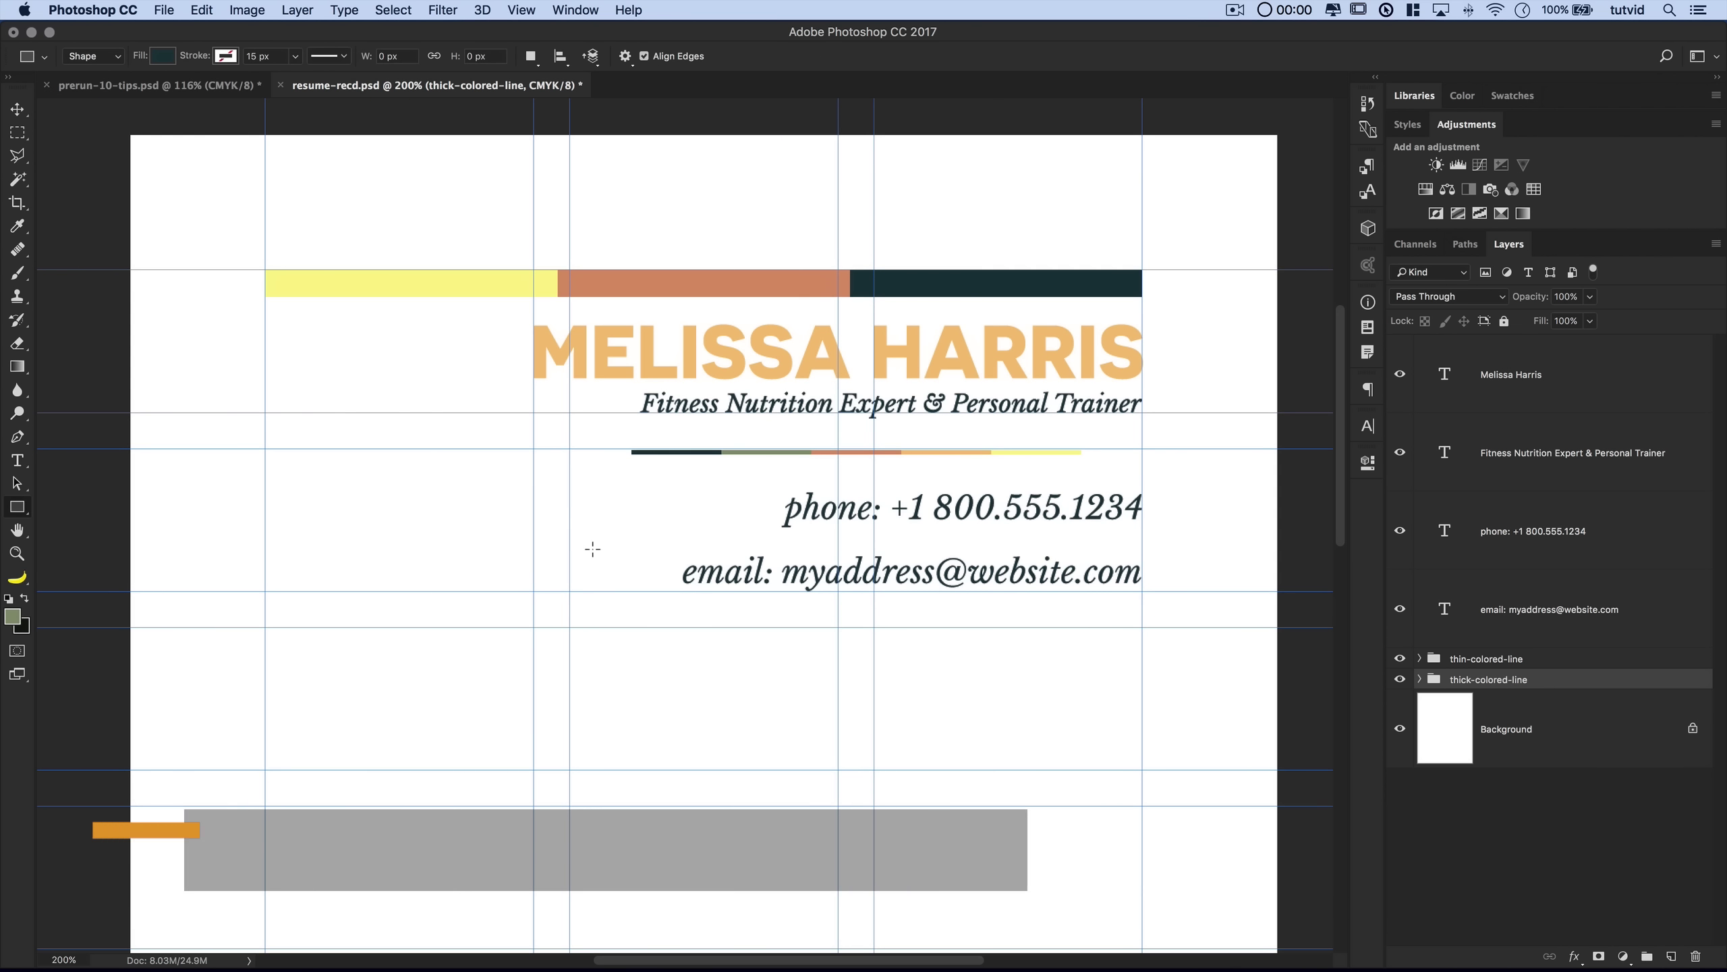
- Draw a 259 x 296 px rectangle at the left margin guide below the yellow bar, and move its layer to the stack's top
scroll(794, 486, "left", 5)
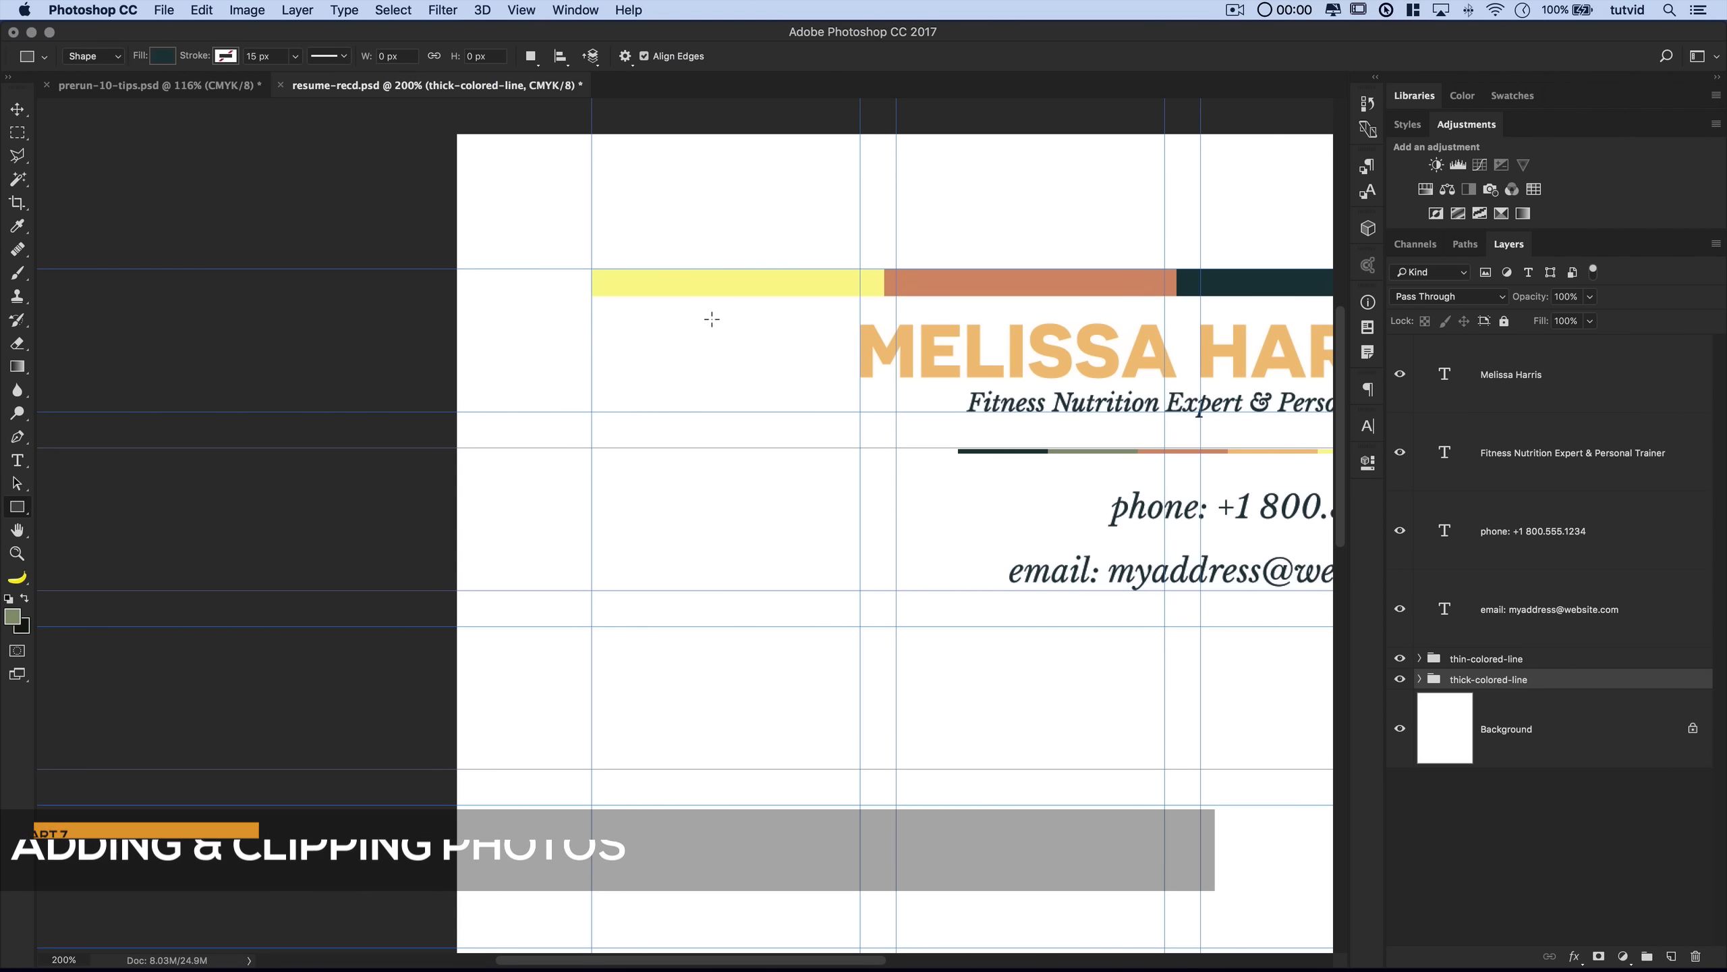
left_click_drag(727, 416, 673, 455)
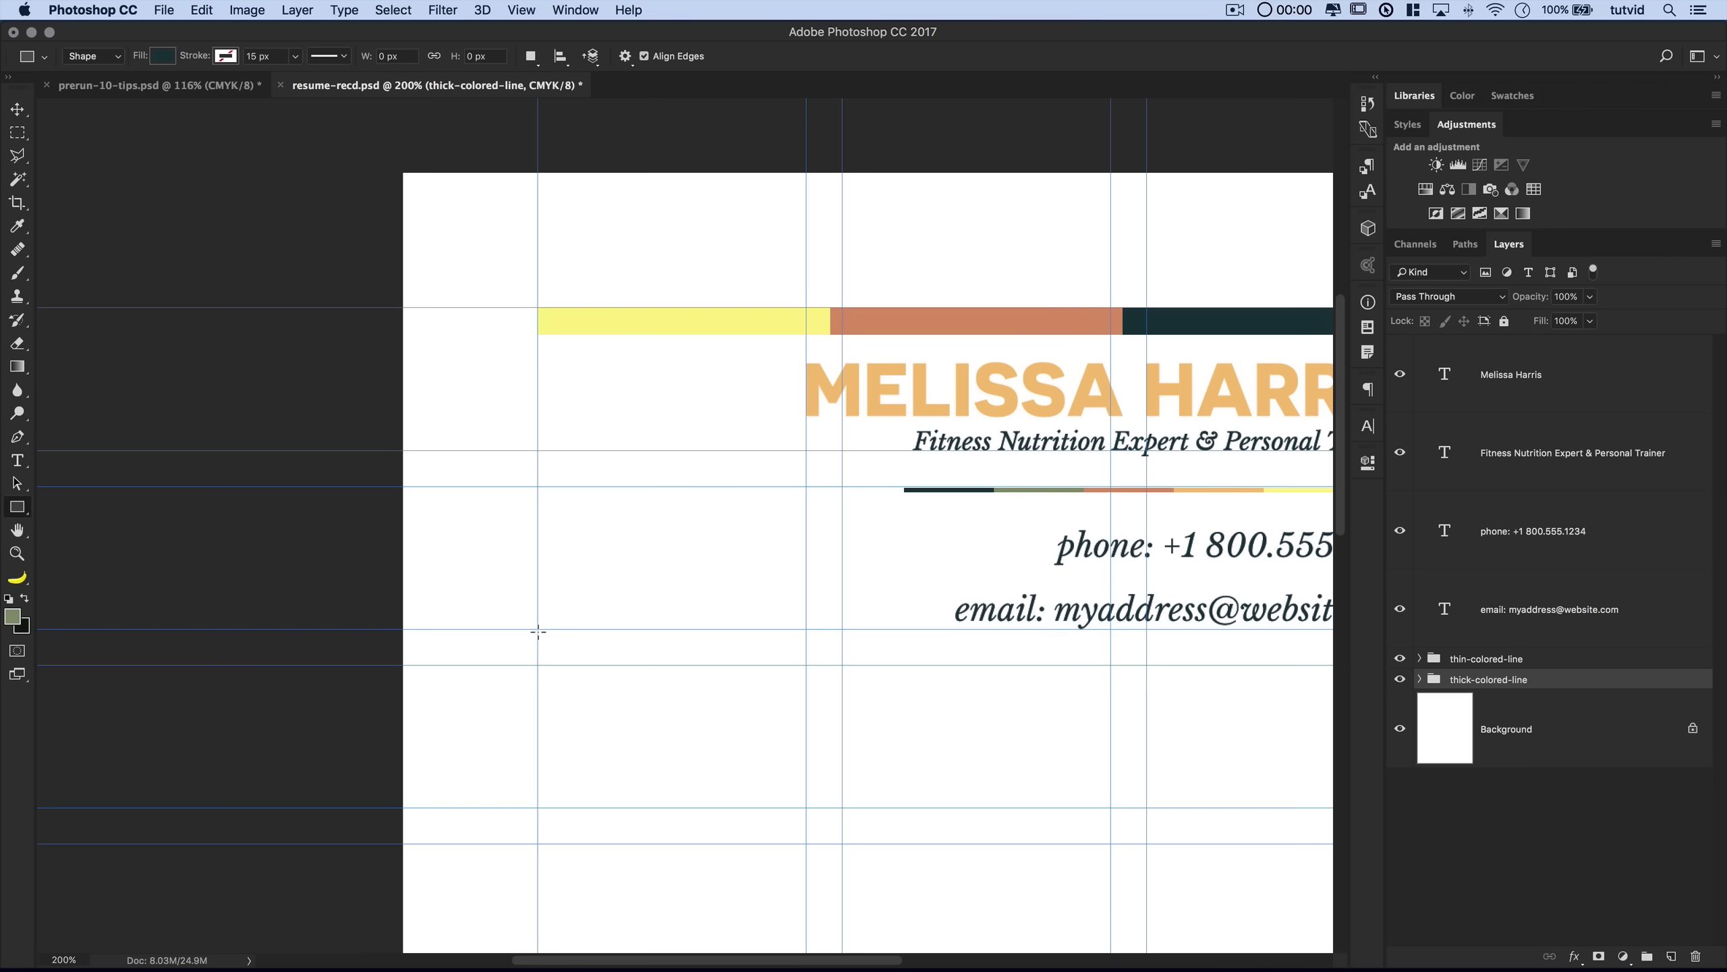
left_click(19, 512)
left_click(52, 490)
left_click_drag(538, 629, 827, 363)
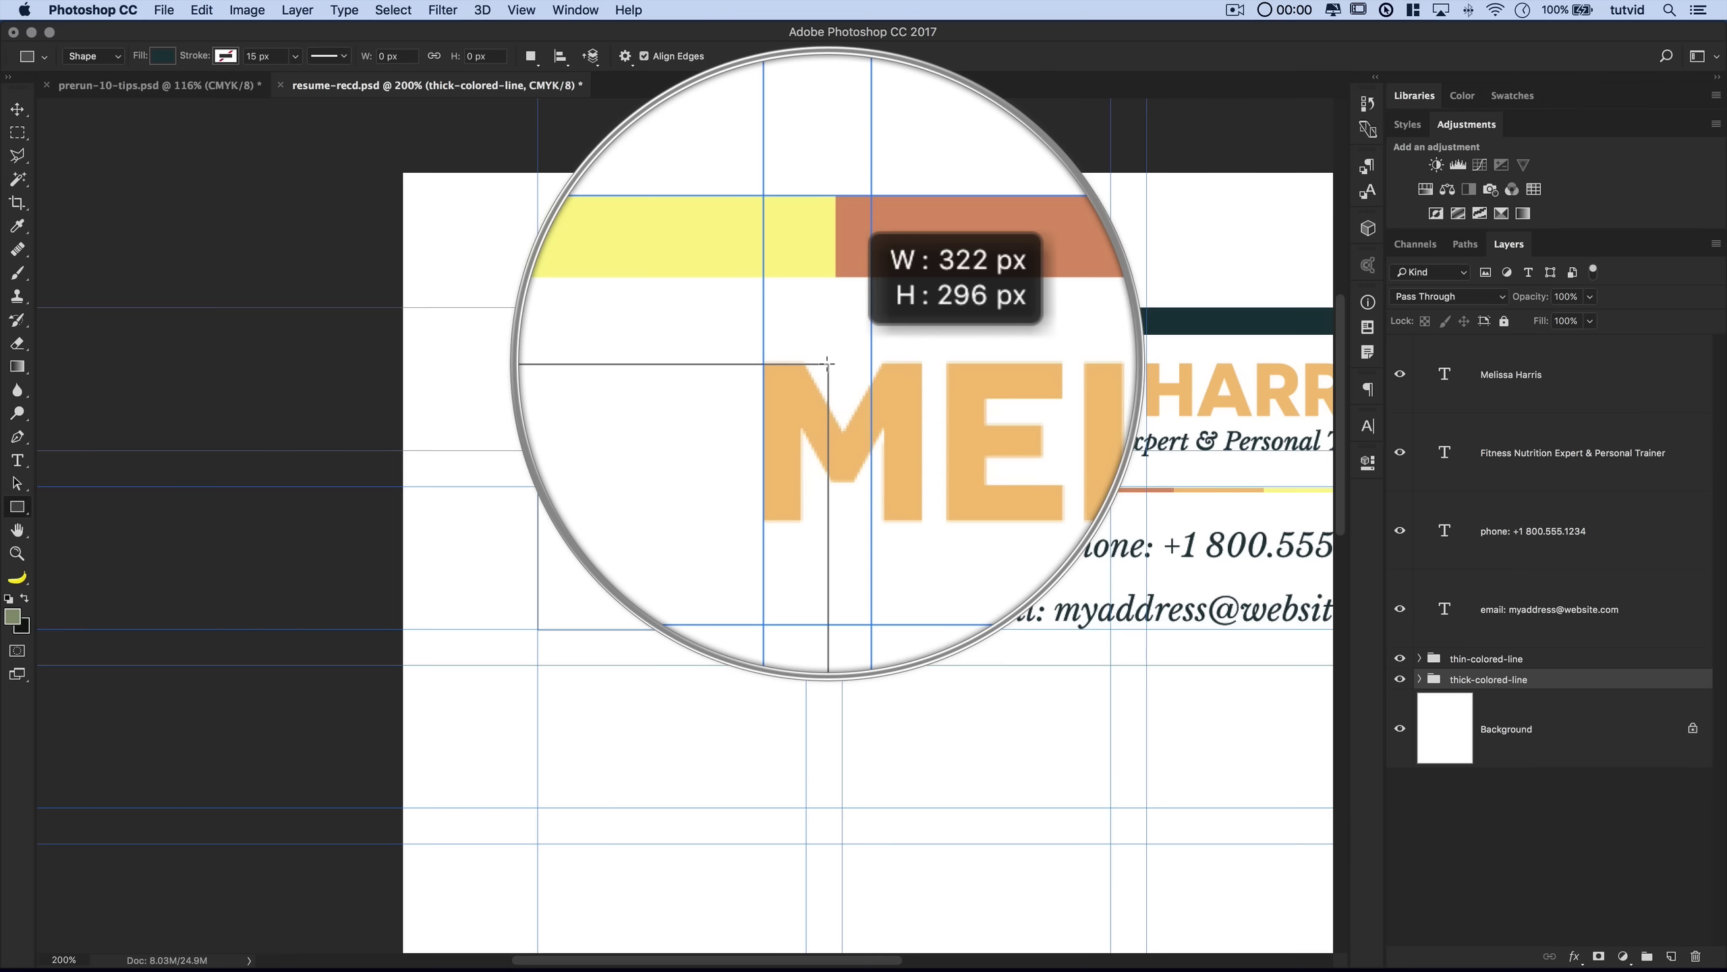
left_click_drag(828, 363, 771, 363)
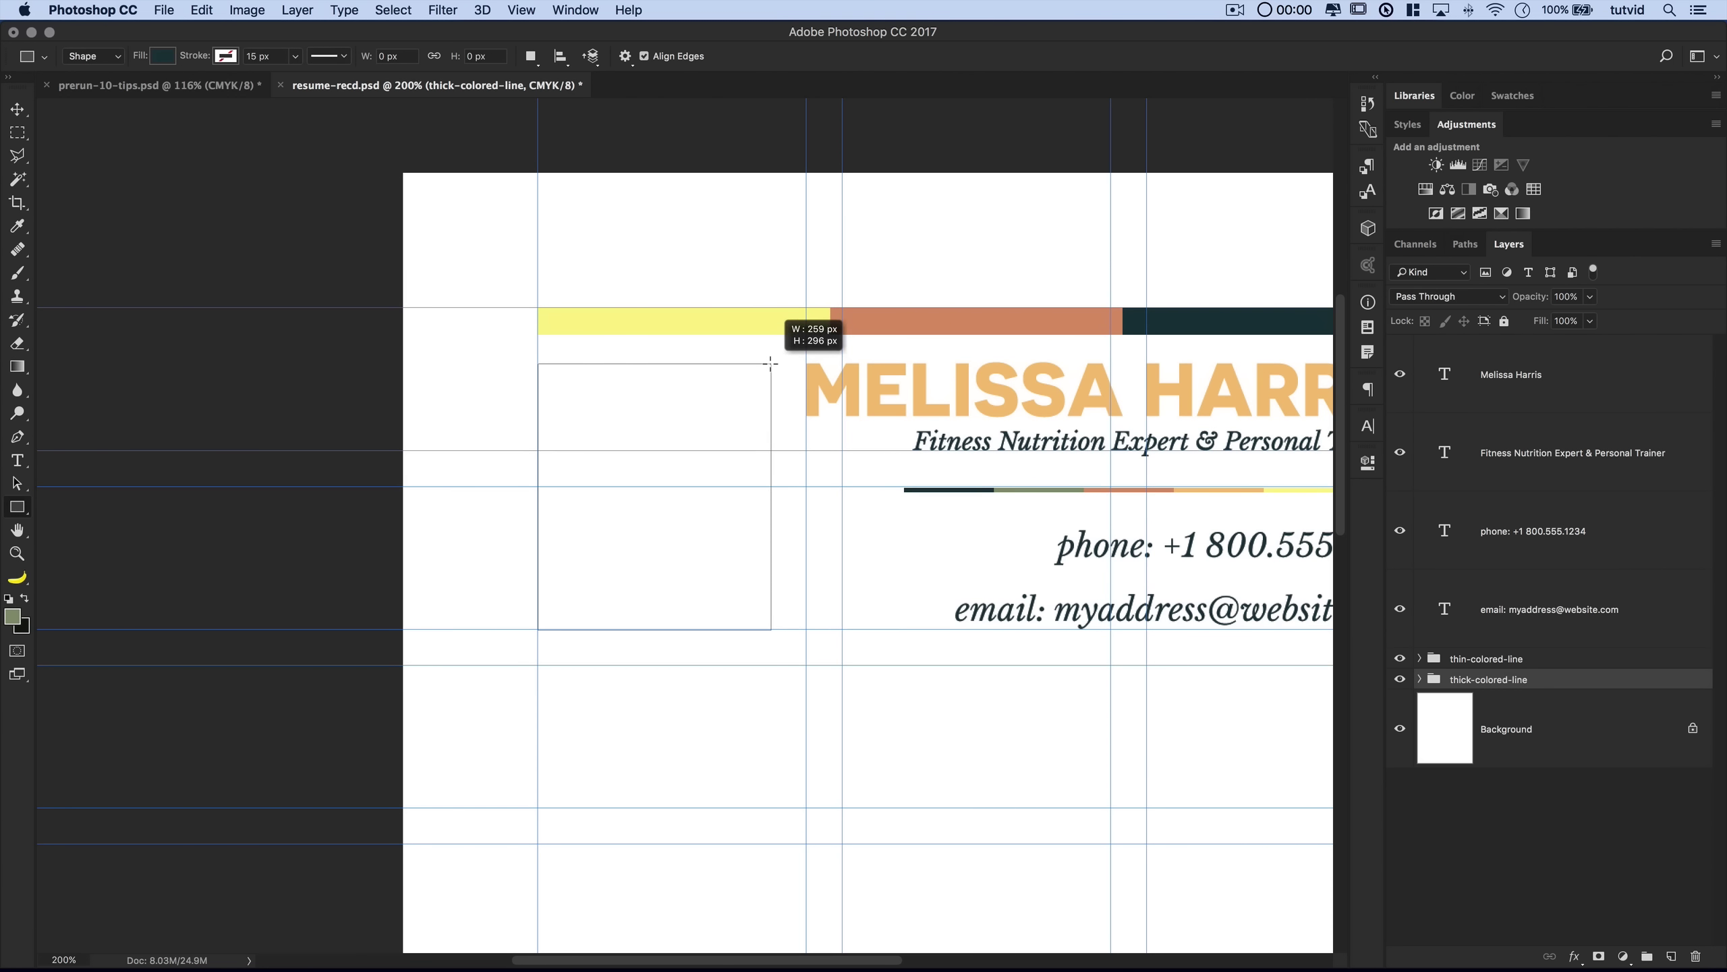
left_click_drag(771, 363, 771, 363)
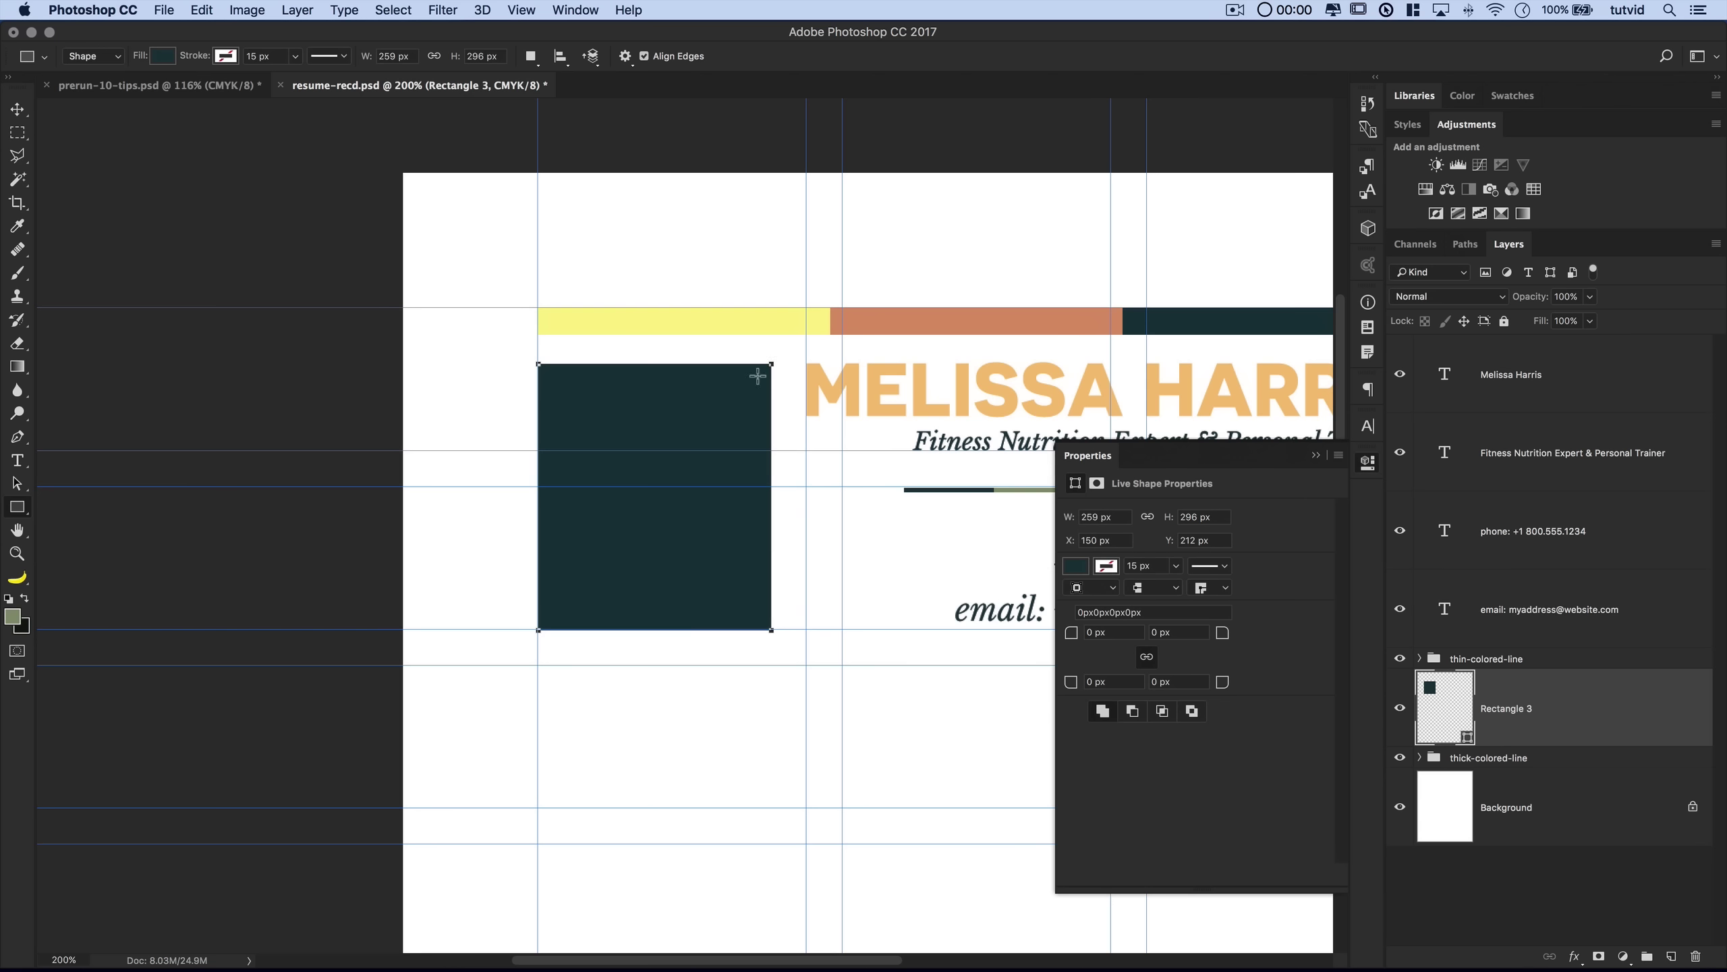
left_click(1366, 464)
left_click_drag(1456, 723, 1488, 362)
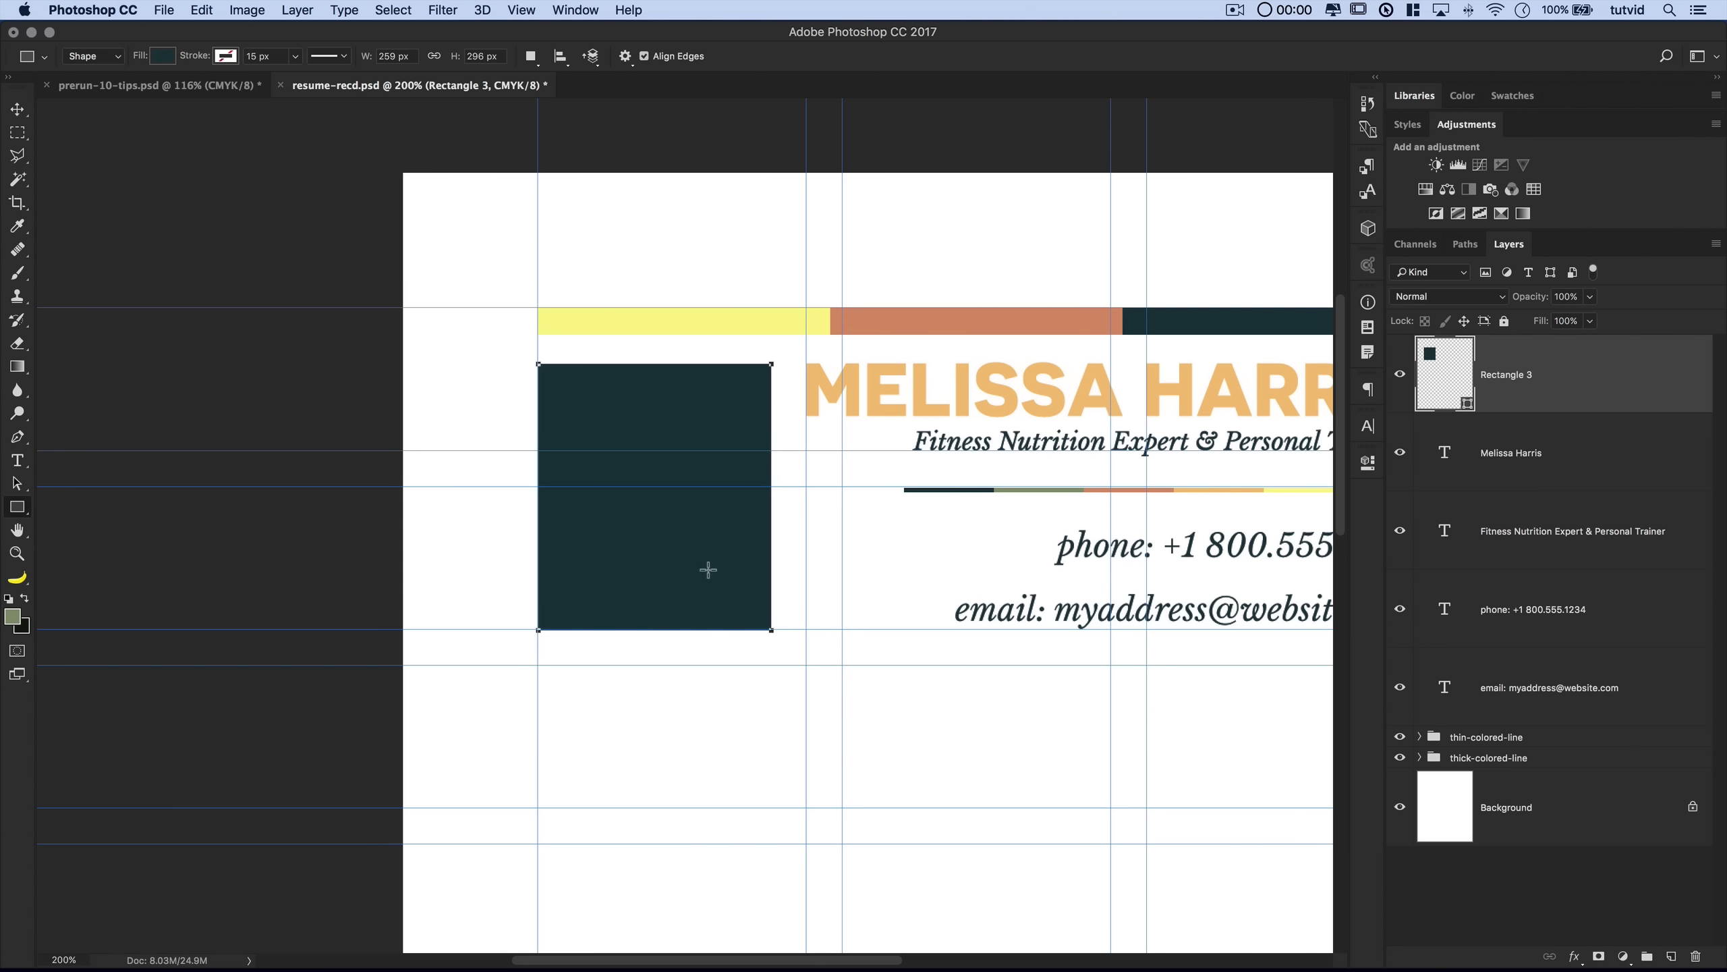
- Place the Perfect teeth young woman photo from the Downloads library onto the page above the rectangle
left_click_drag(708, 570, 616, 545)
left_click(1415, 96)
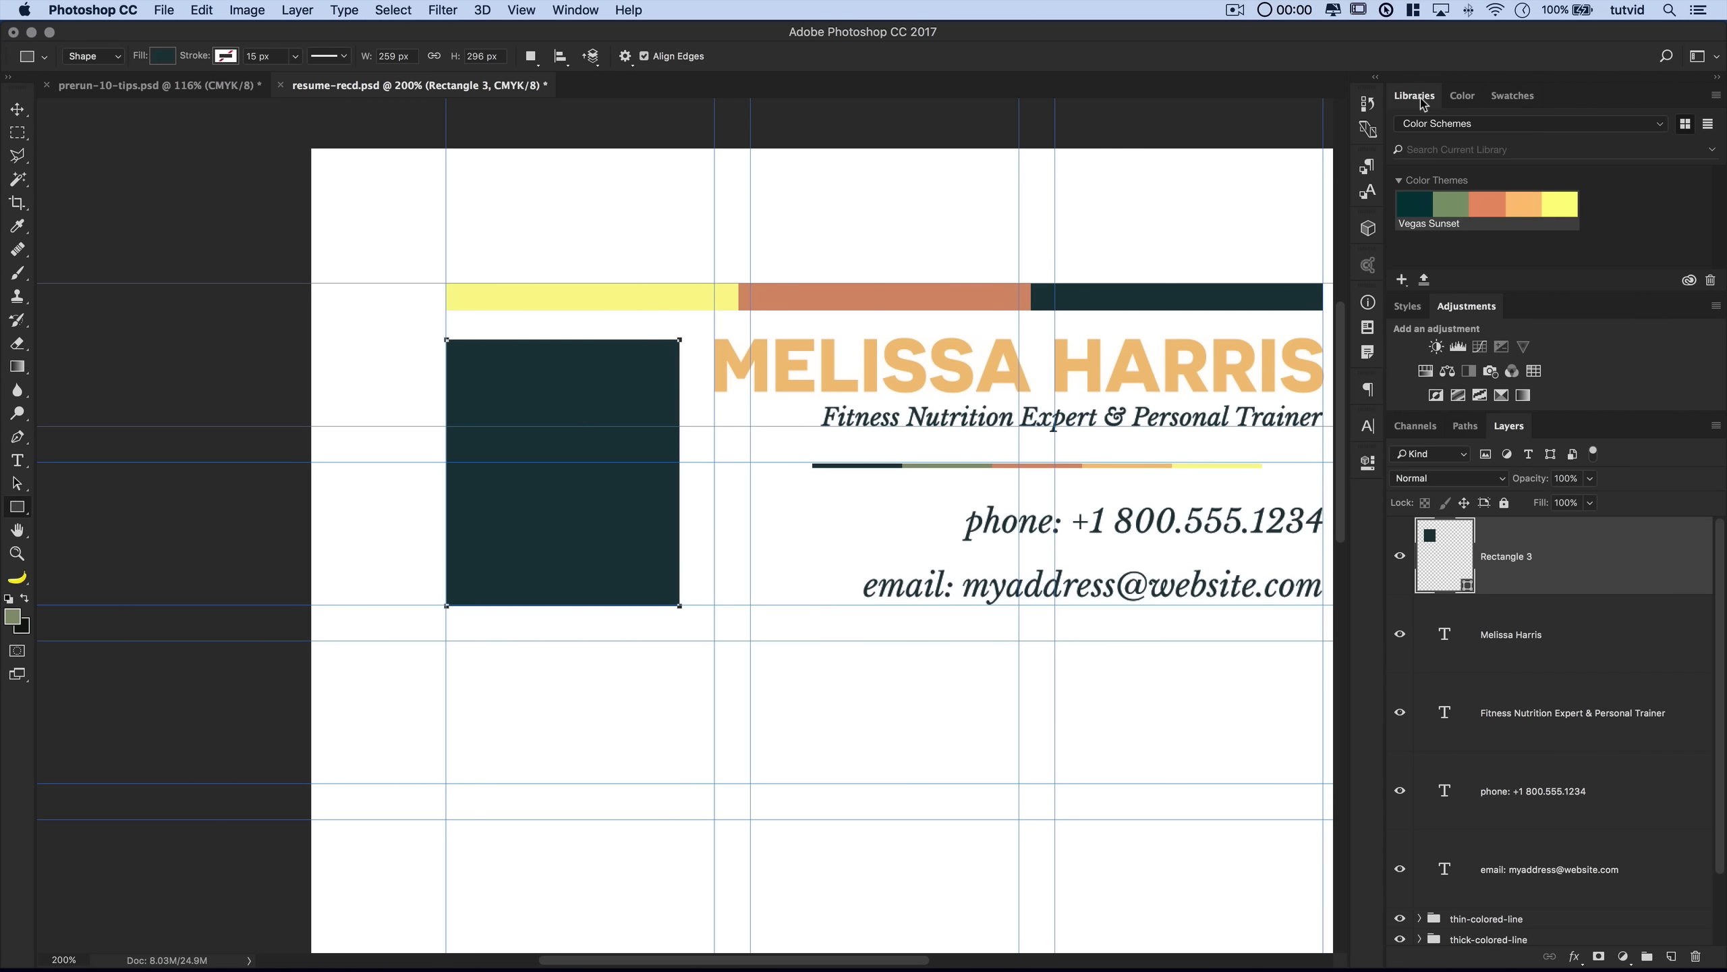
left_click(1457, 125)
left_click(1459, 159)
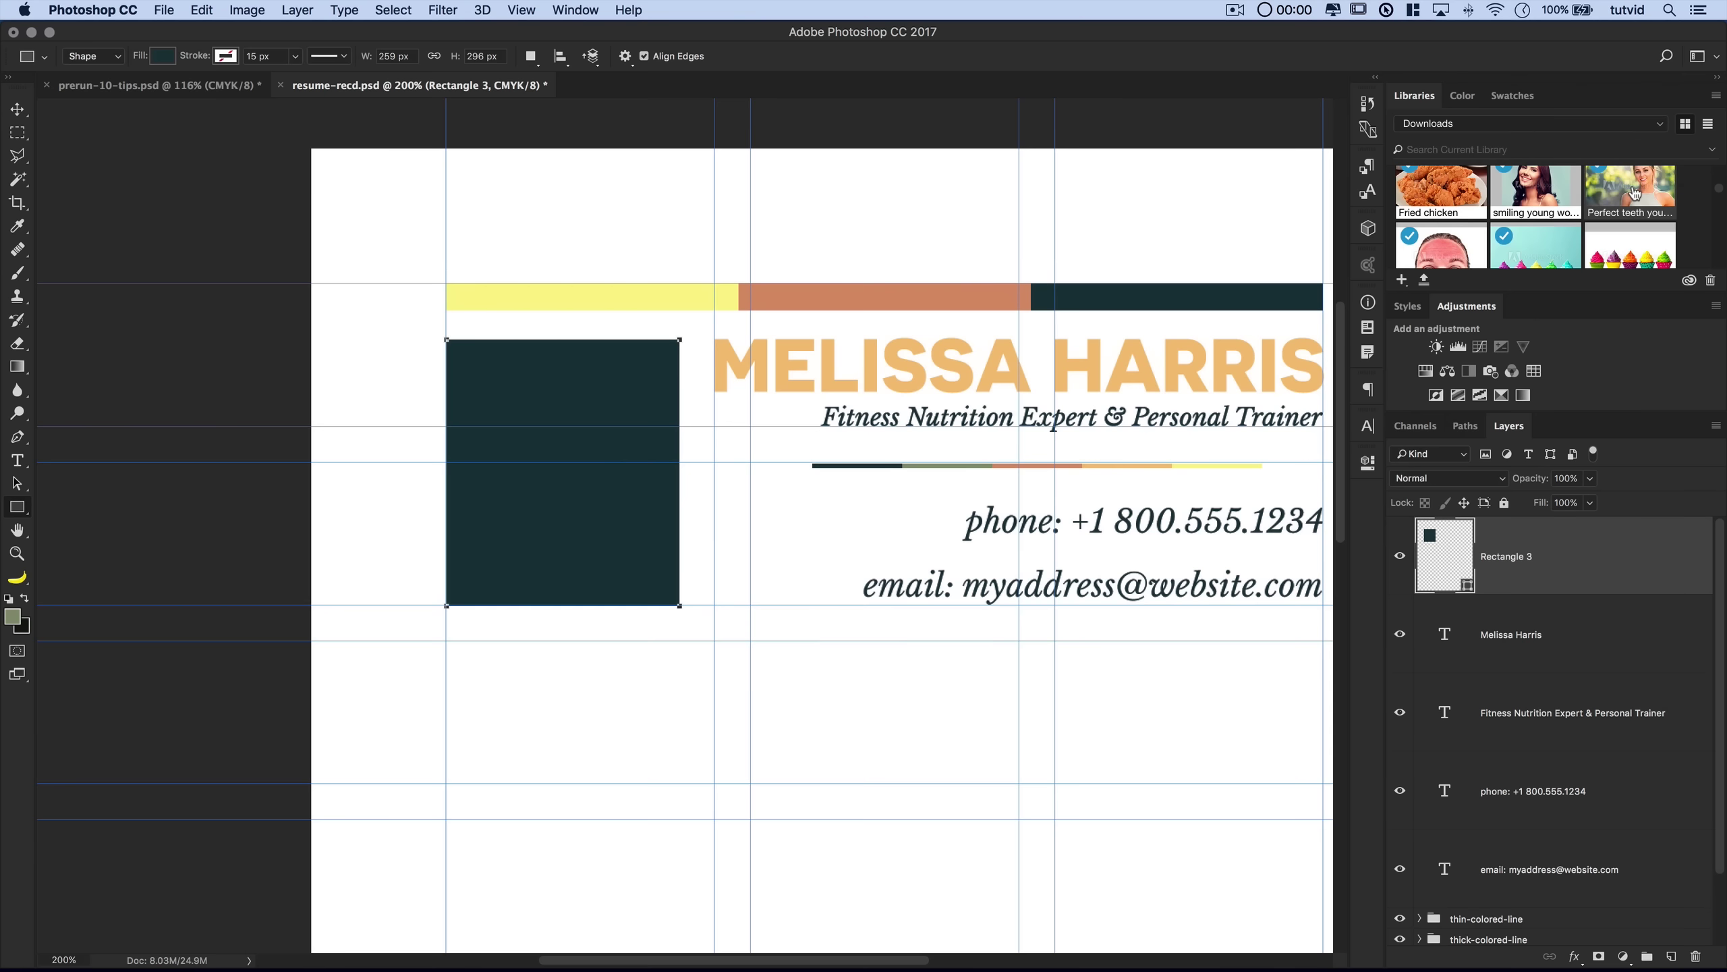
left_click_drag(1631, 190, 655, 459)
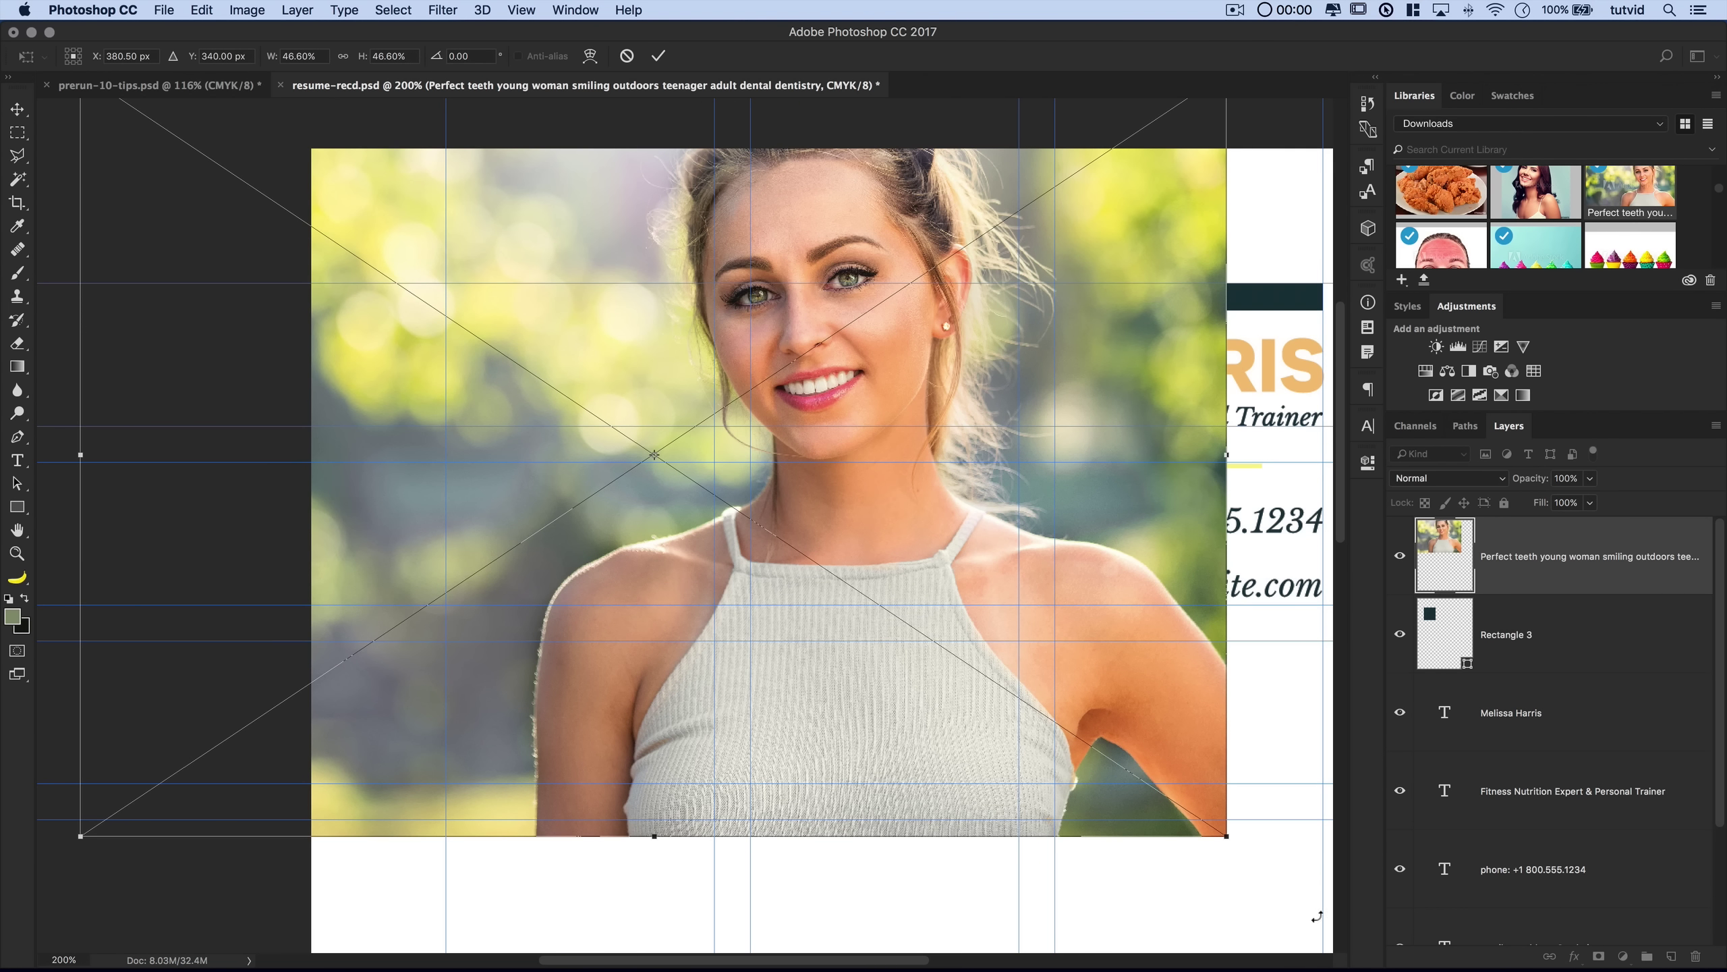
- Scale the photo to about 17%, position it over the rectangle, and clip it to the rectangle layer
left_click_drag(1230, 836, 860, 592)
left_click_drag(795, 458, 661, 475)
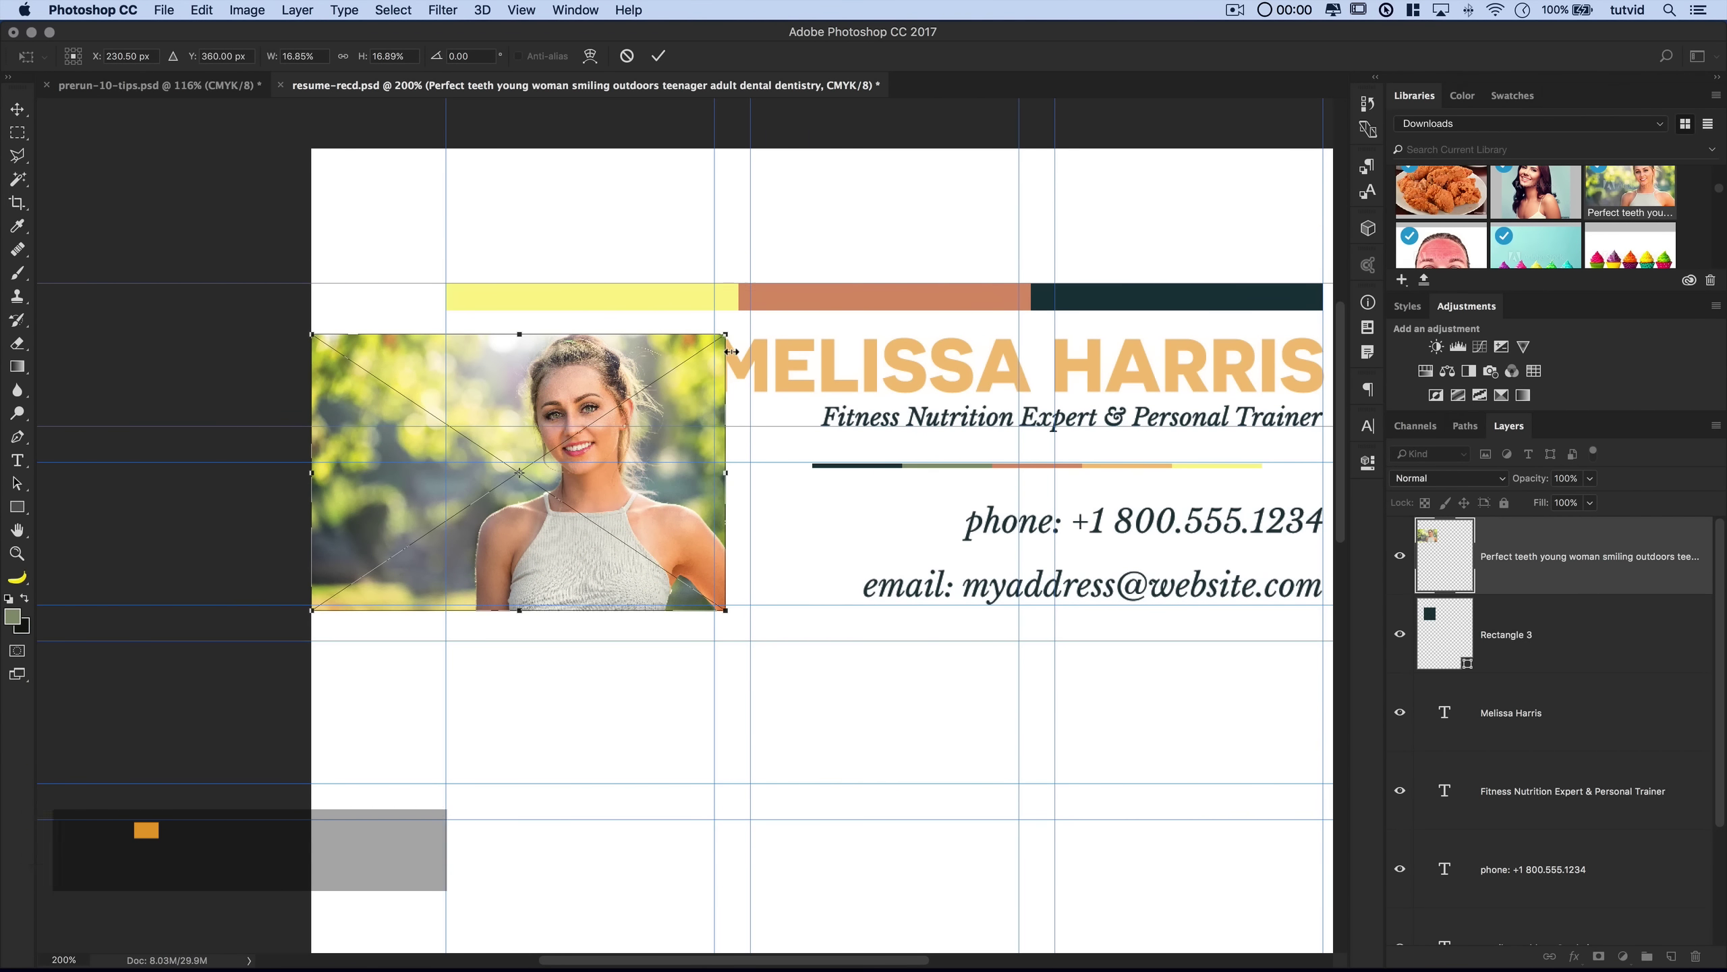
left_click_drag(726, 329, 728, 327)
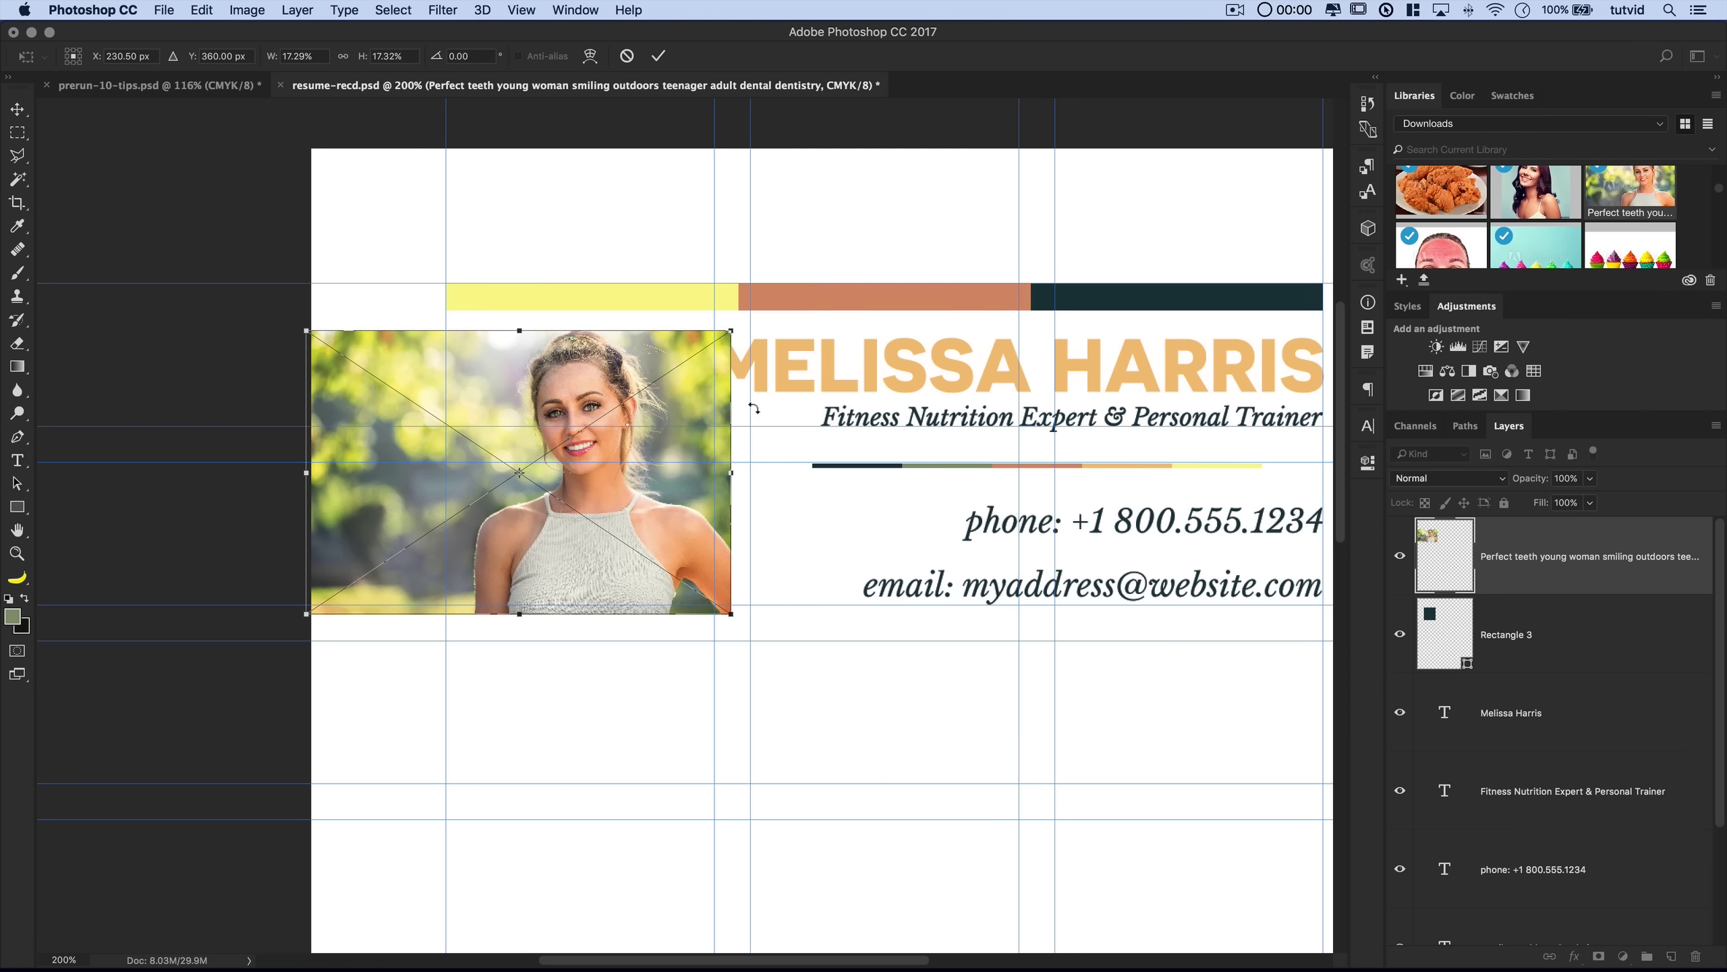
key("Return")
key("u")
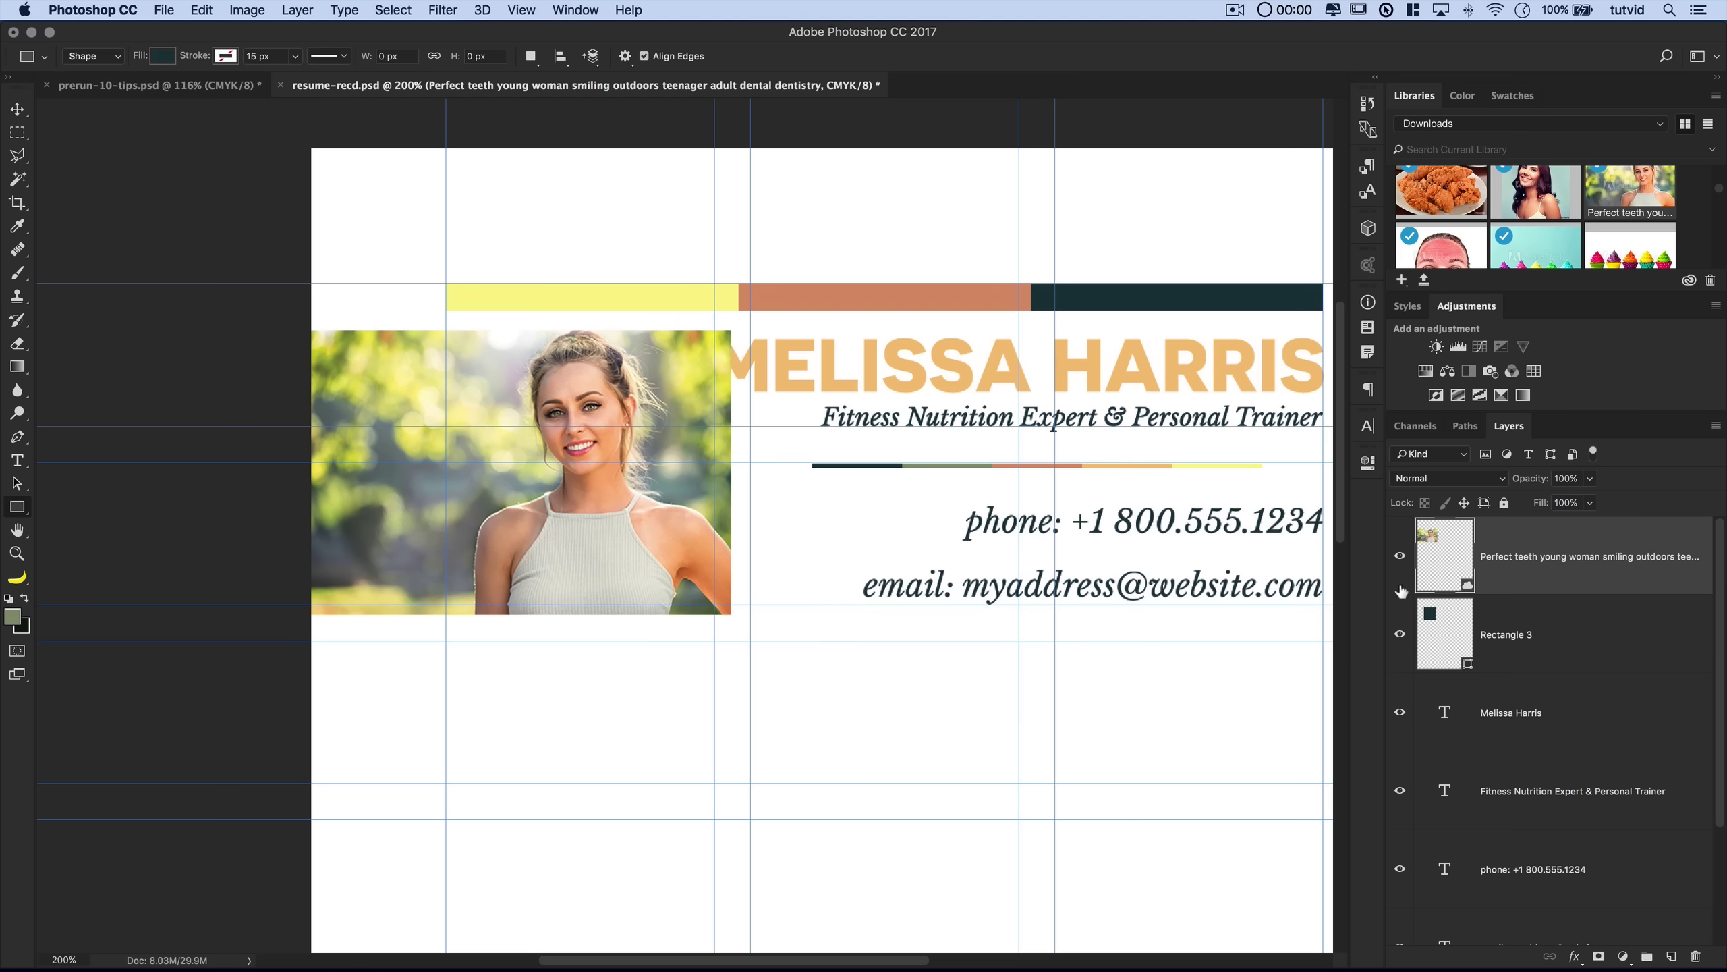
key("super+alt+g")
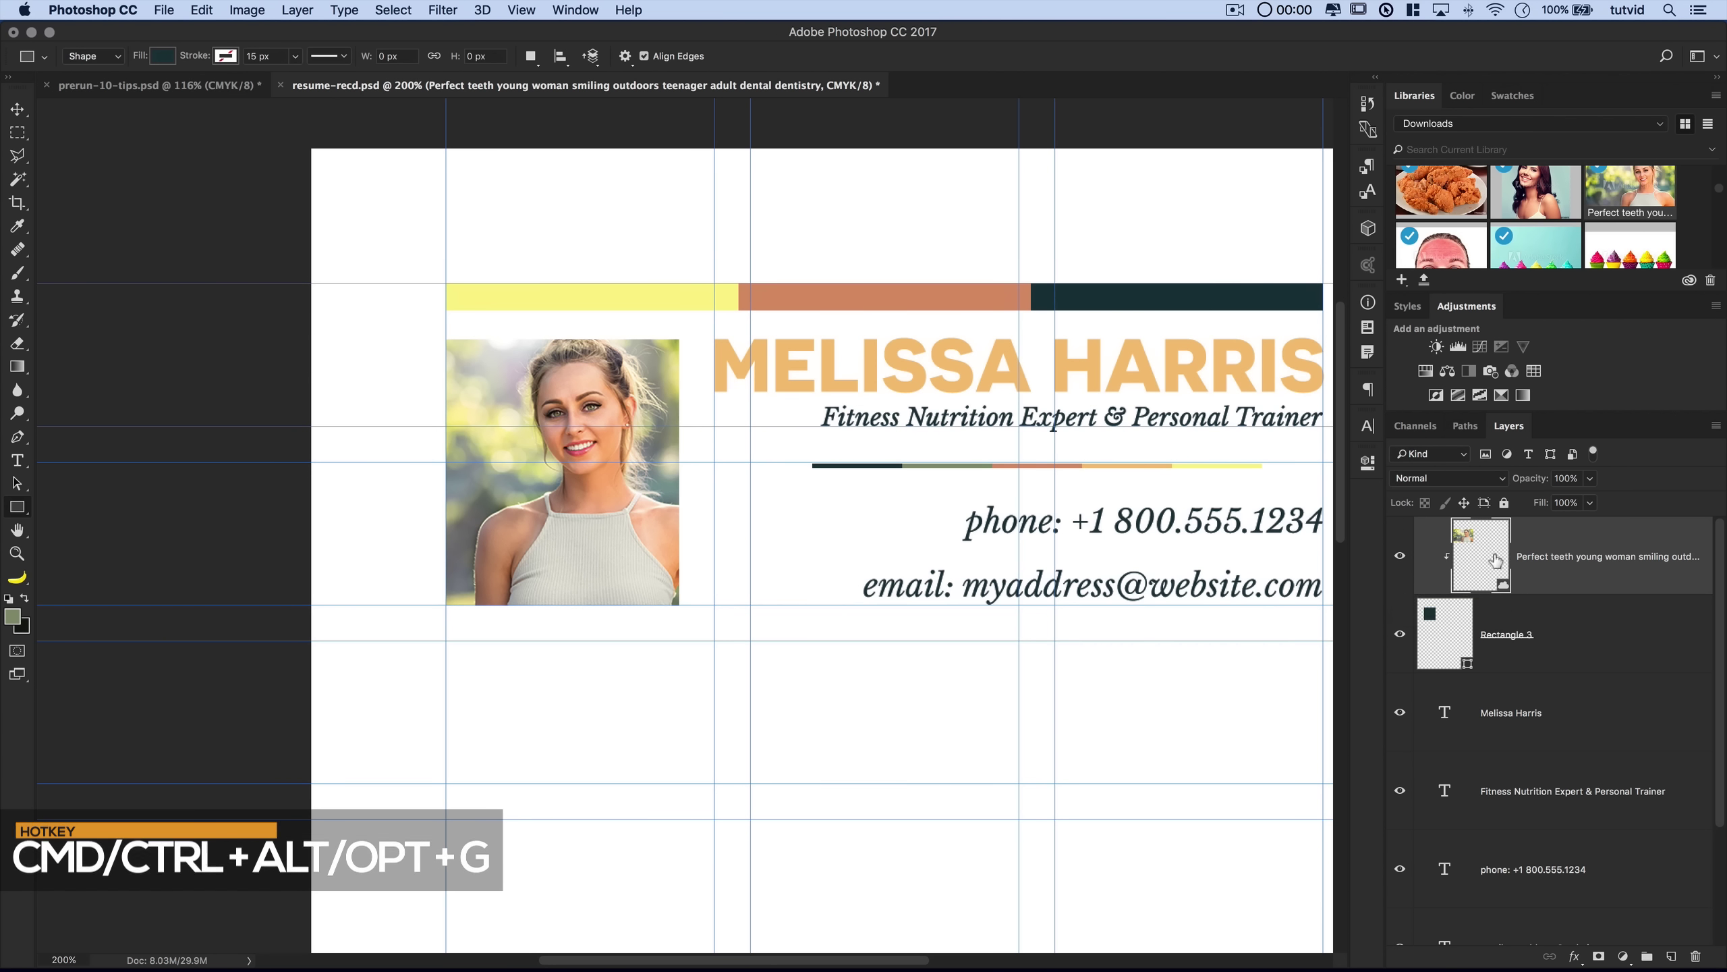
- Enlarge the clipped photo and reposition it so the woman's head and shoulders fill the rectangle
key("v")
left_click_drag(586, 515, 616, 496)
key("ctrl+t")
left_click_drag(732, 330, 806, 278)
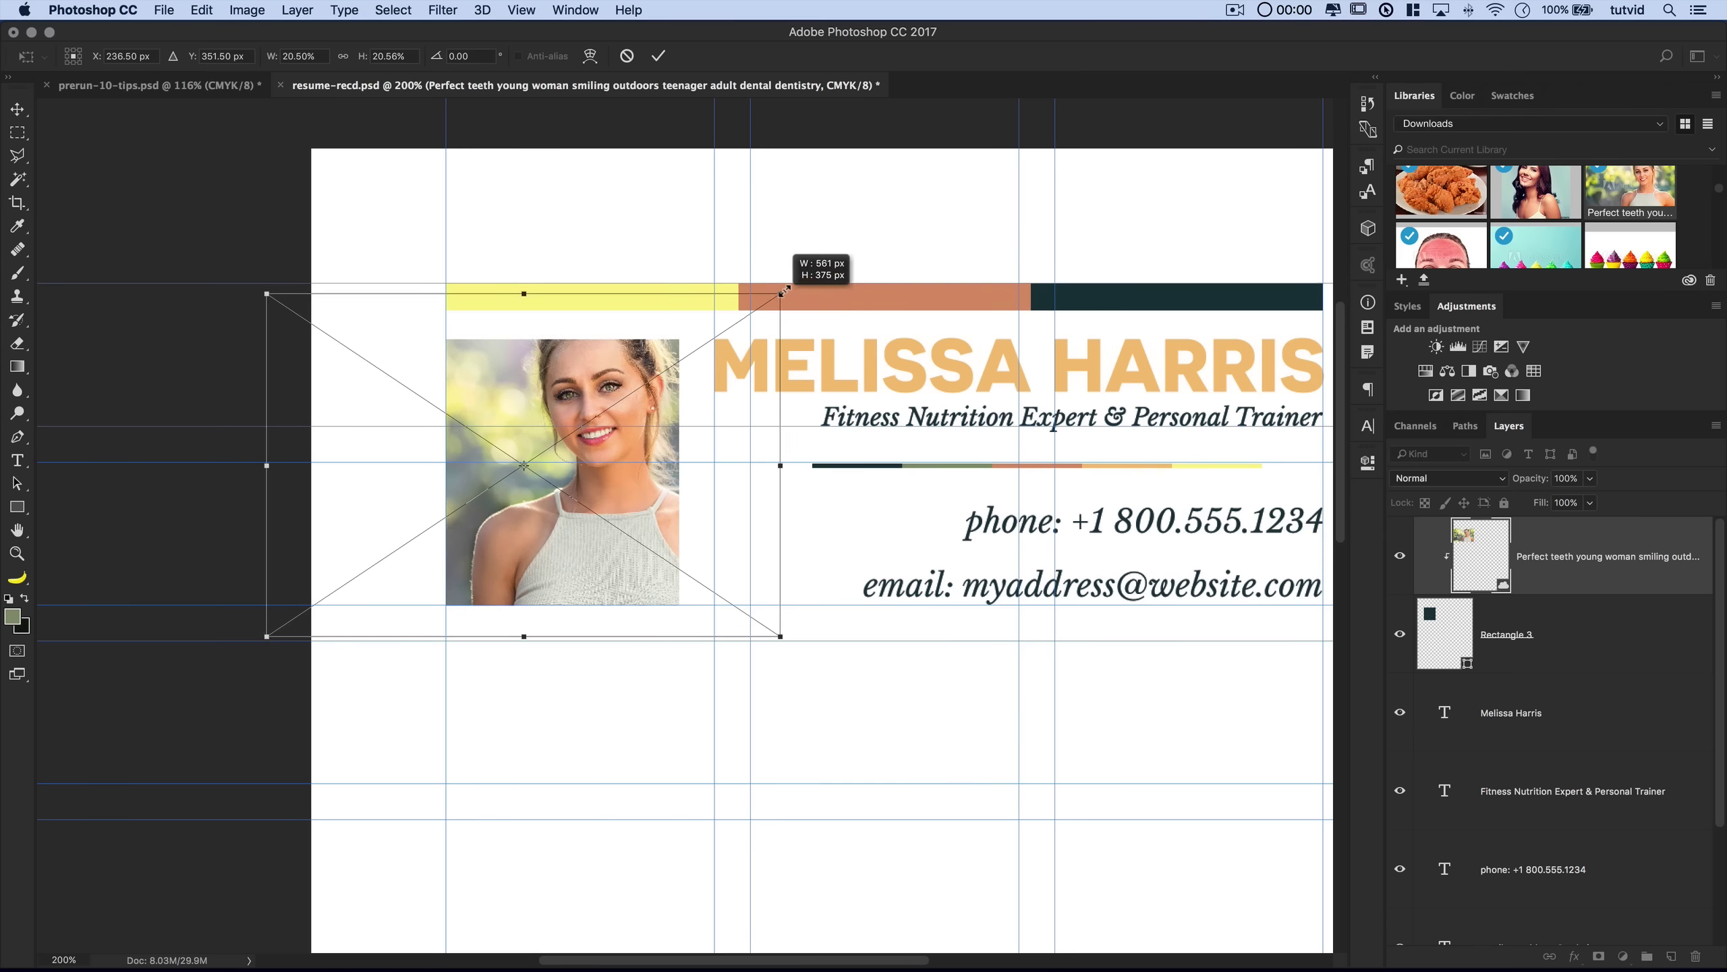
left_click_drag(606, 435, 540, 502)
key("Return")
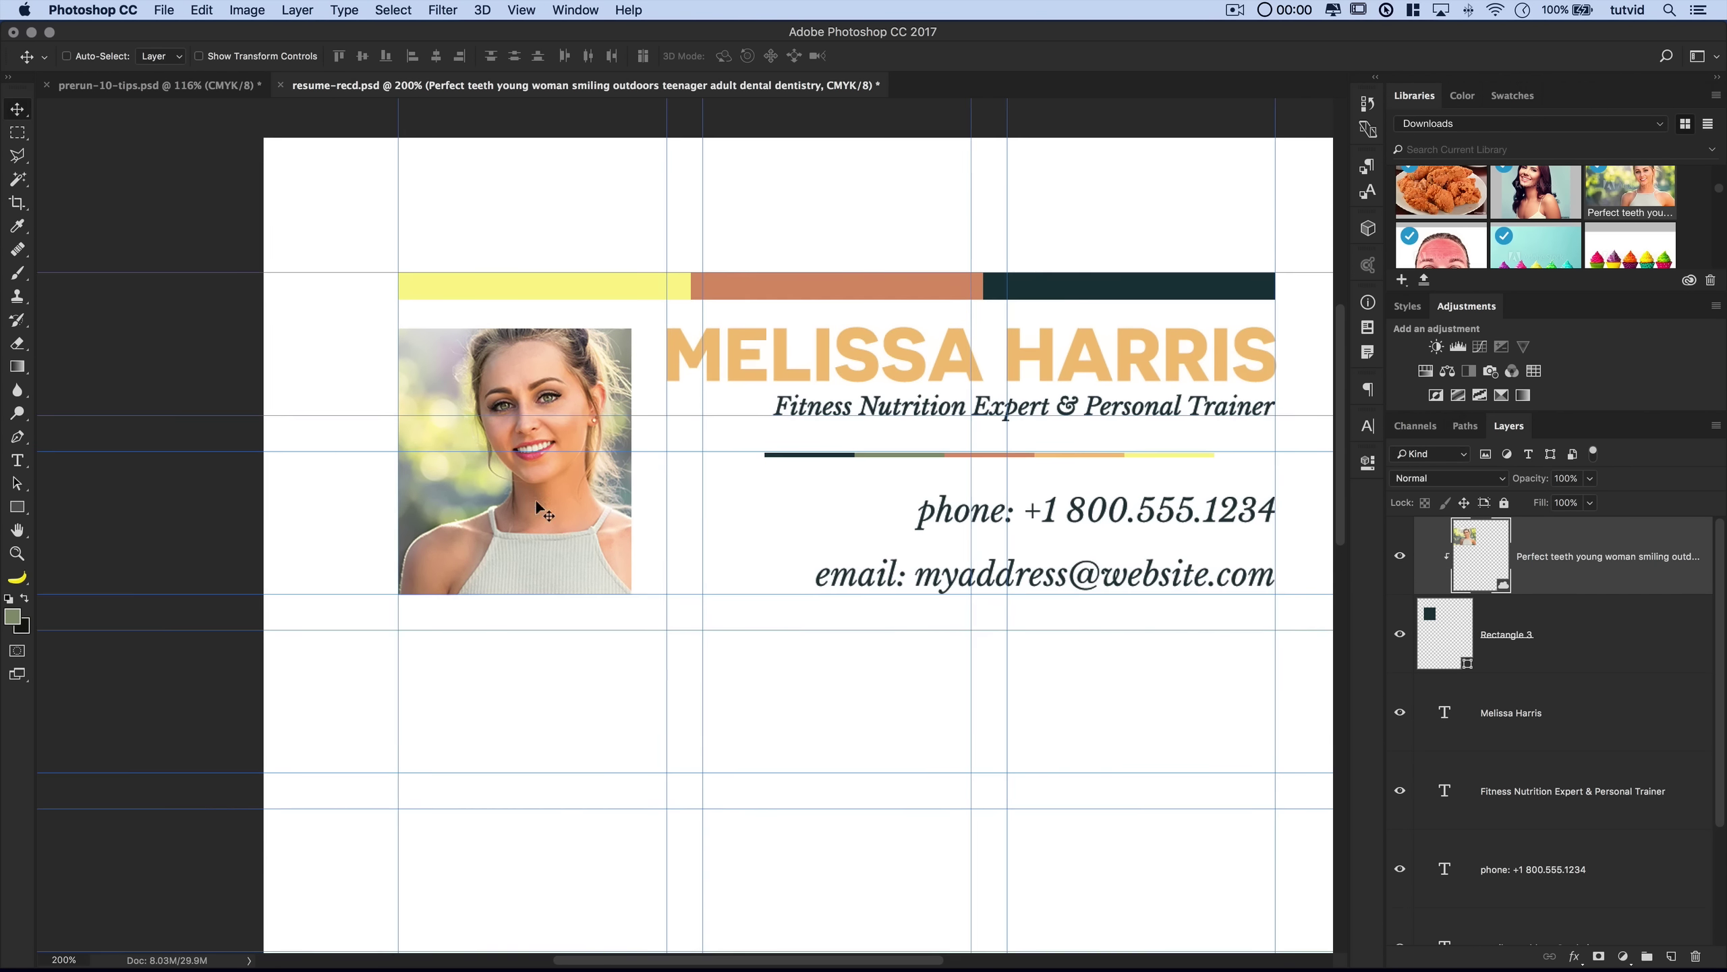
- Add a text line made of a long row of equals signs beside the Education heading
key("ctrl+1")
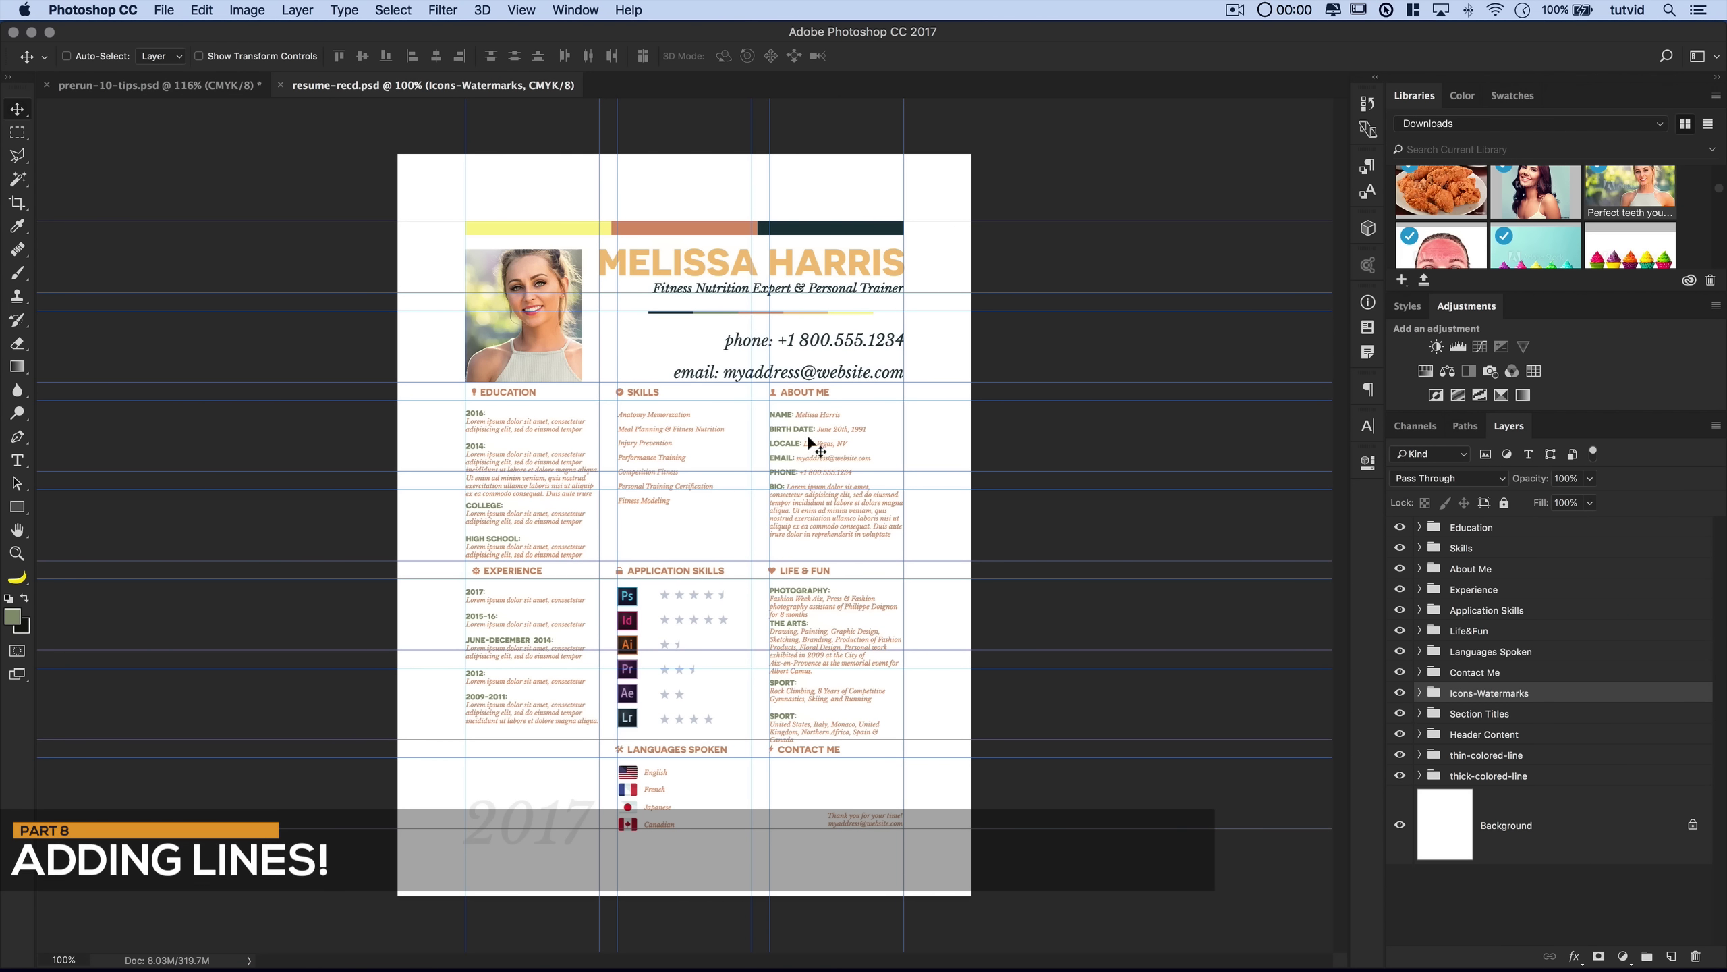
key("z")
left_click_drag(670, 407, 666, 409)
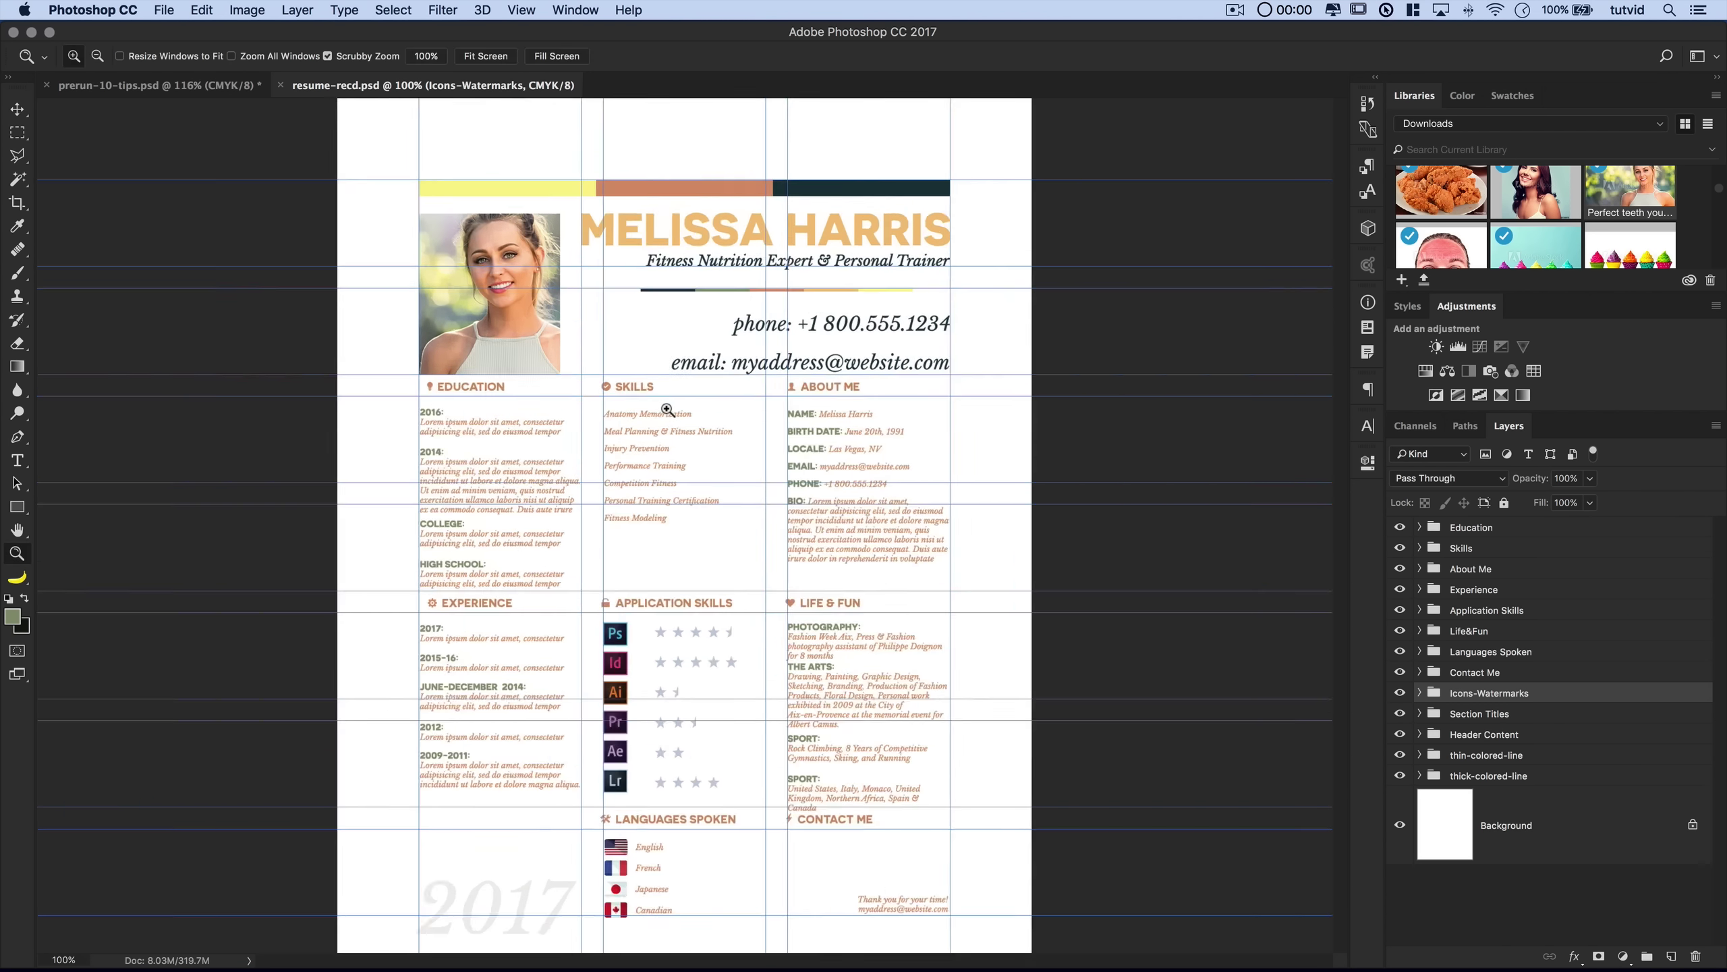
left_click(666, 409)
left_click(17, 506)
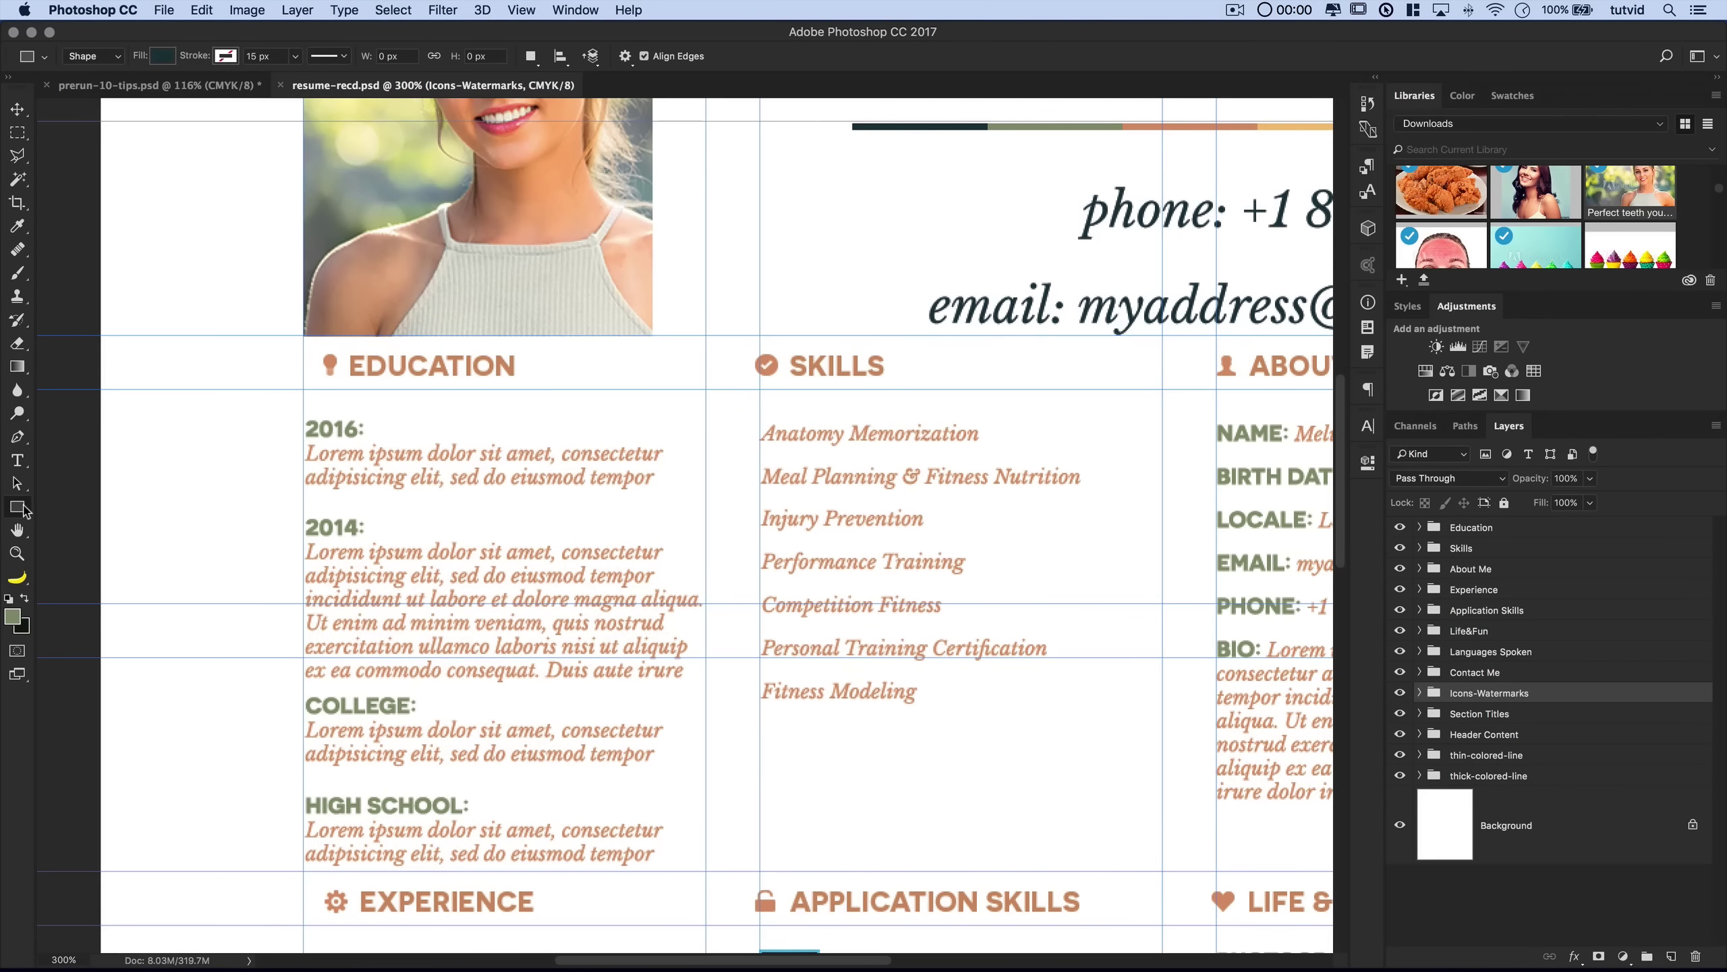
left_click(22, 510)
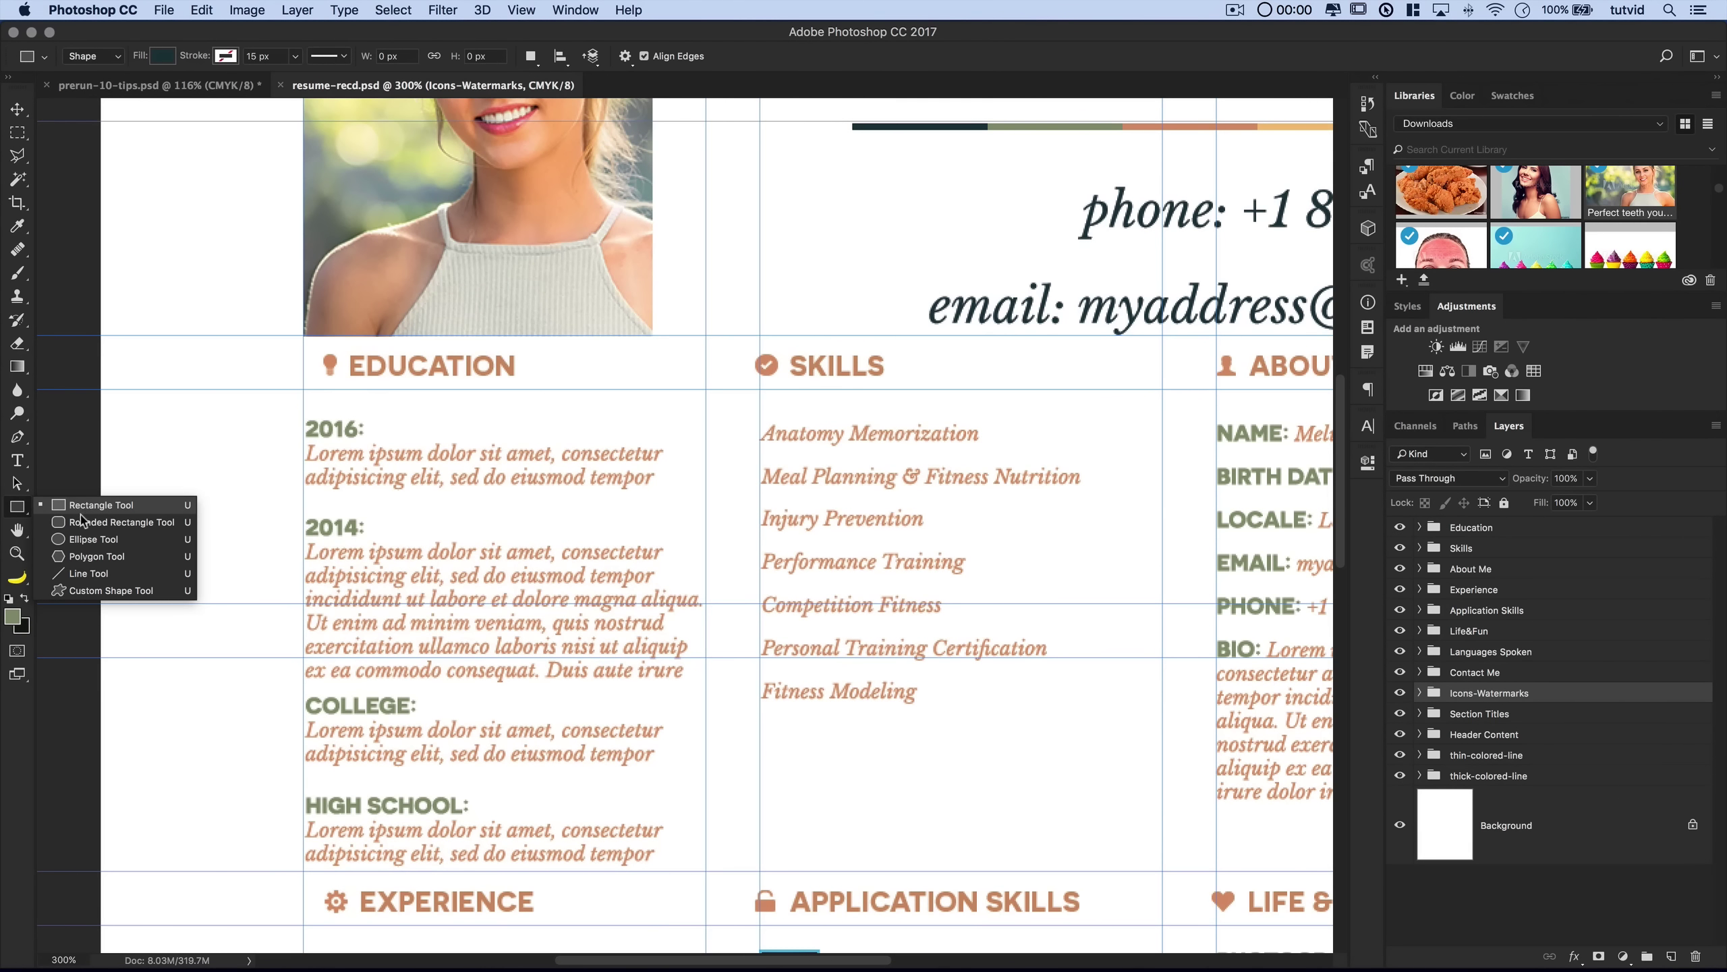
left_click(19, 466)
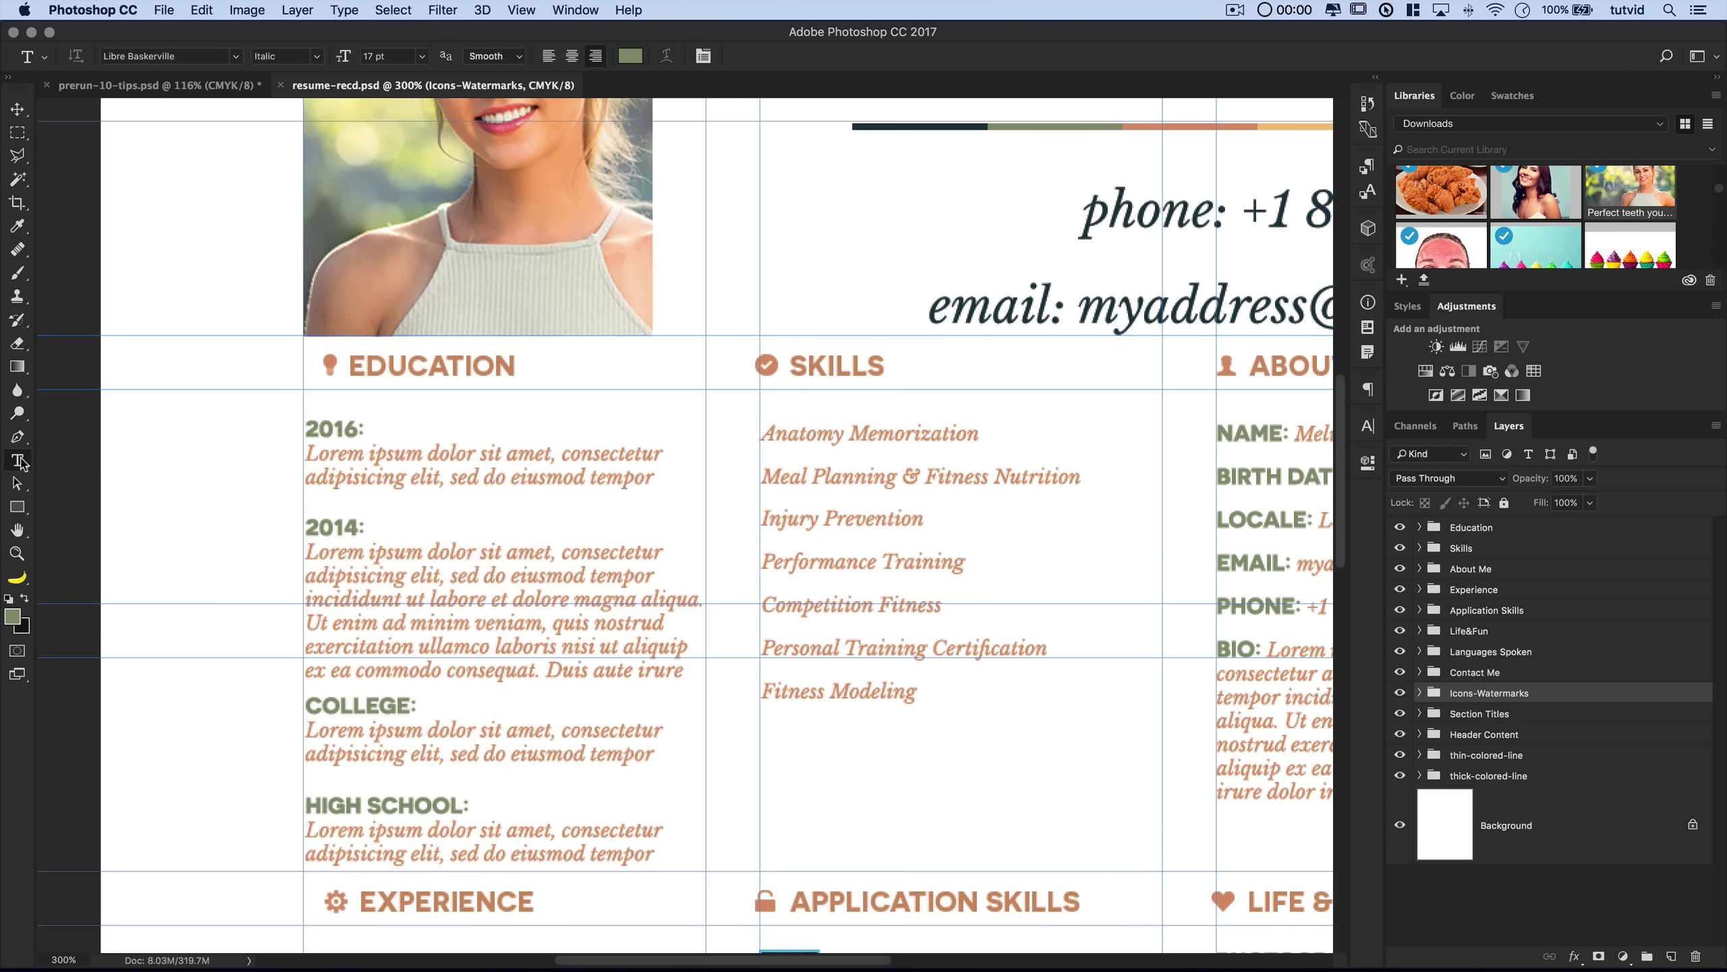
left_click(256, 405)
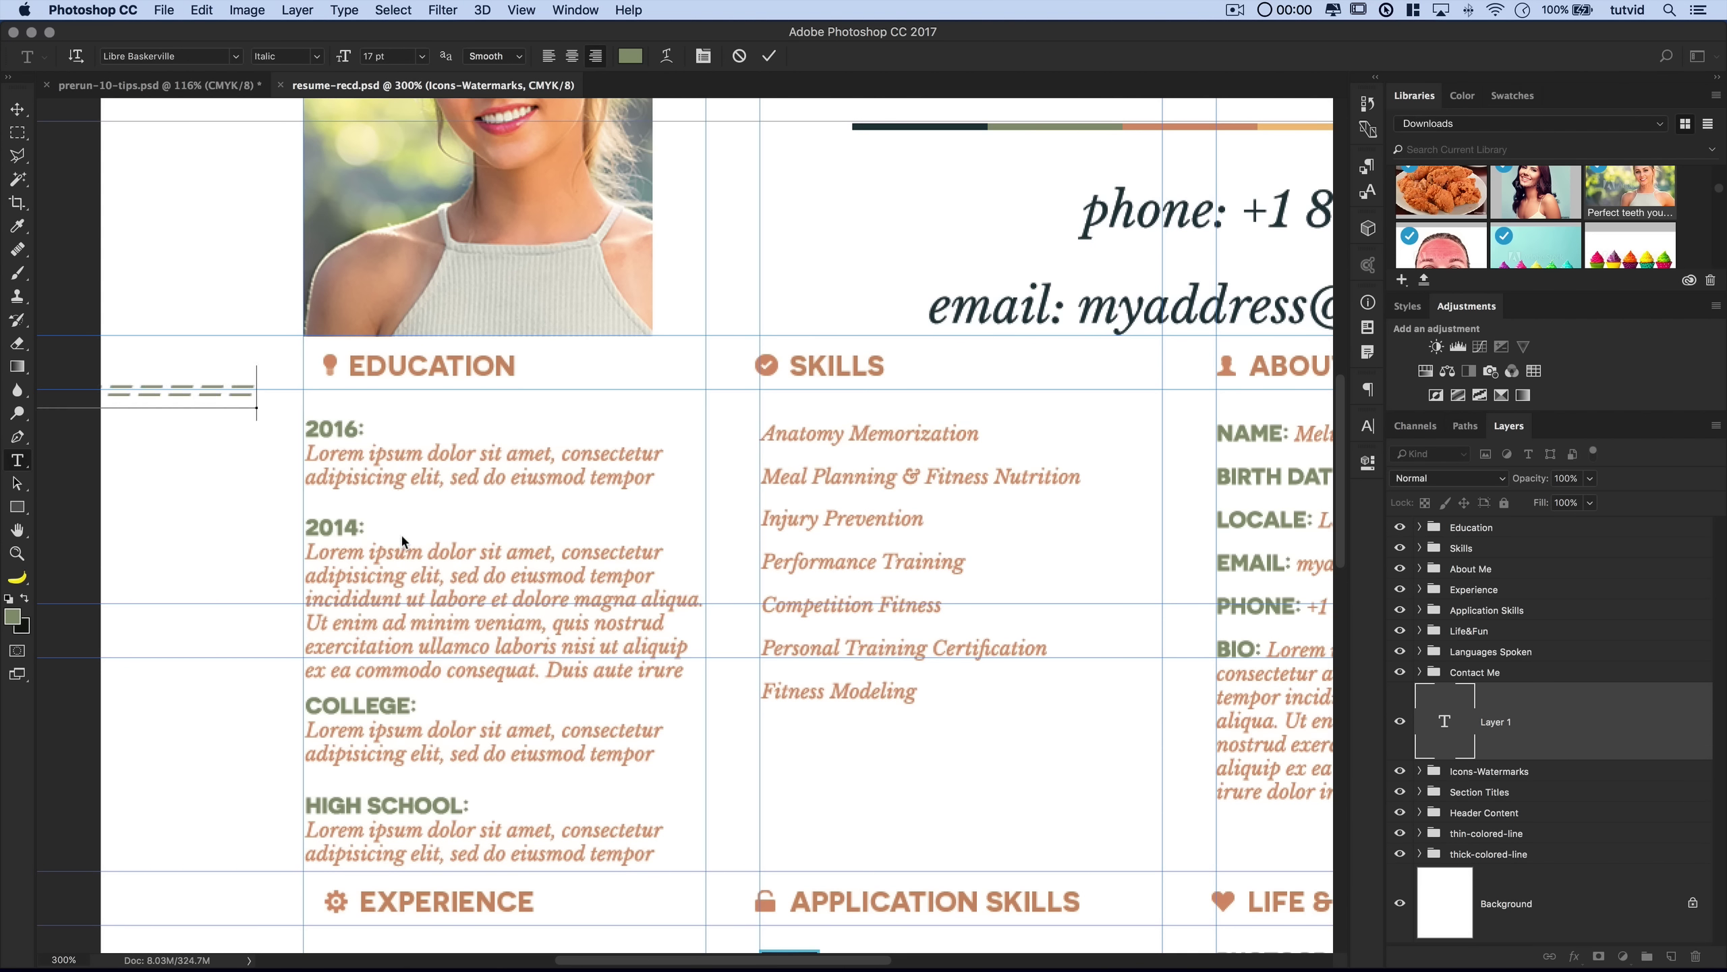
key("super+minus")
key("super+minus")
key("super+minus")
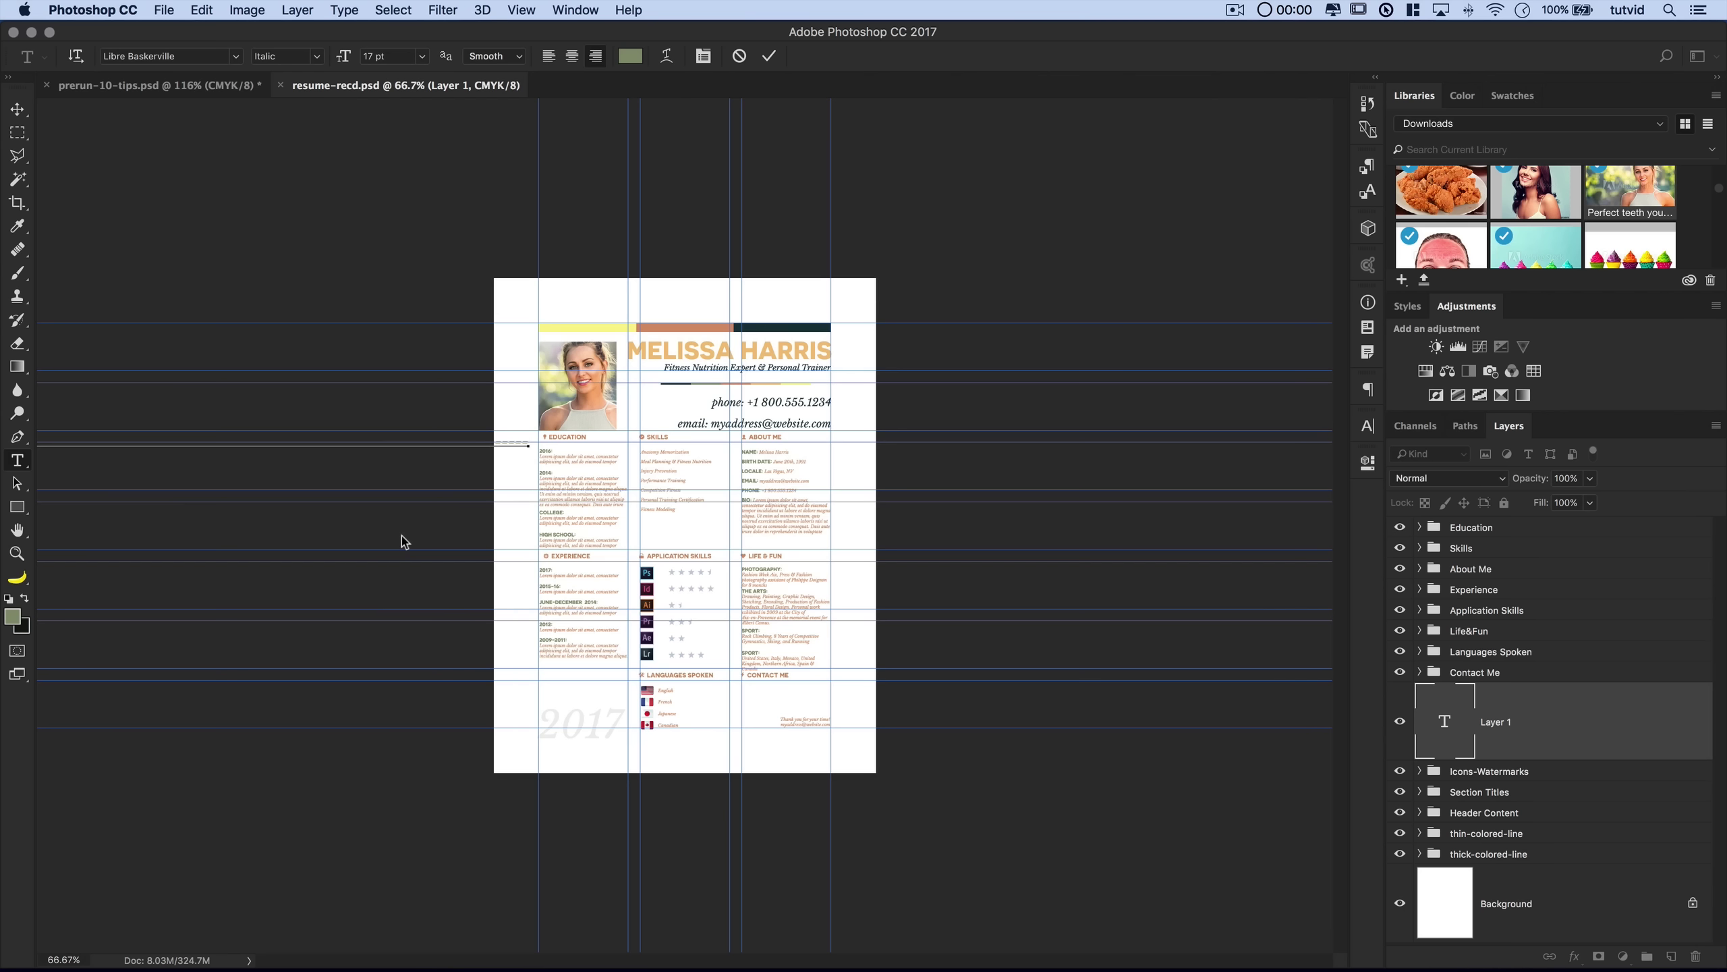
left_click(769, 56)
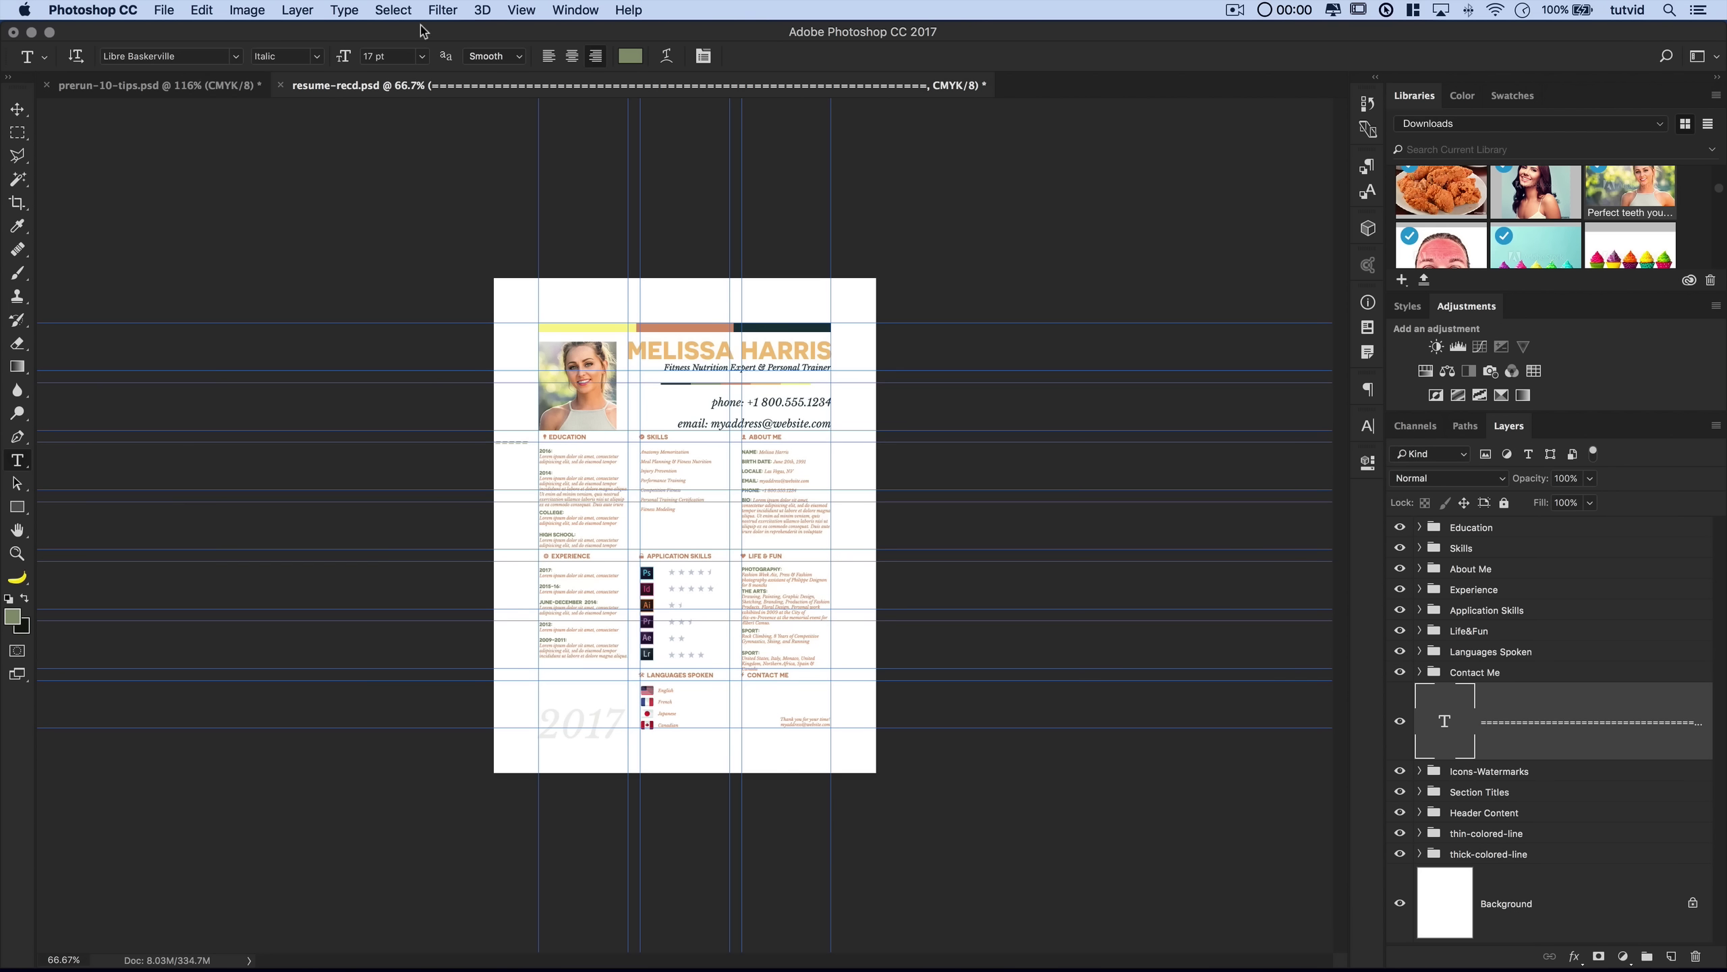
- Center-align the equals-sign text, center it horizontally on the whole canvas, and clear the selection
left_click(404, 10)
left_click(401, 31)
left_click(1366, 393)
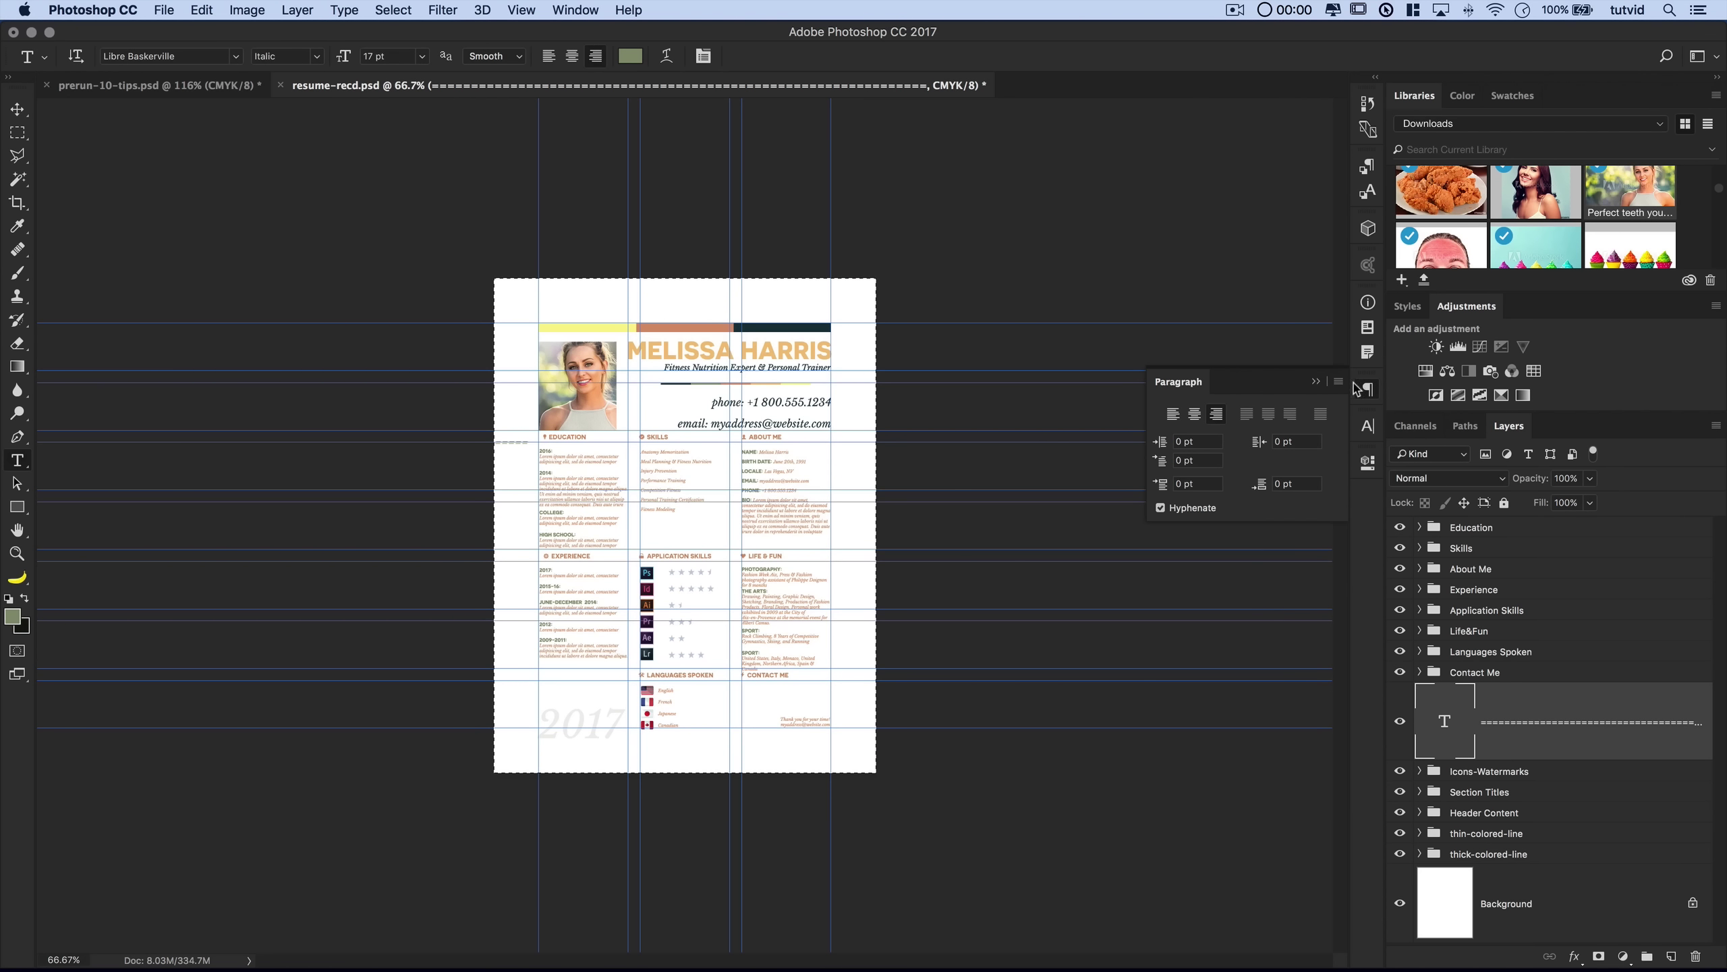
left_click(1194, 414)
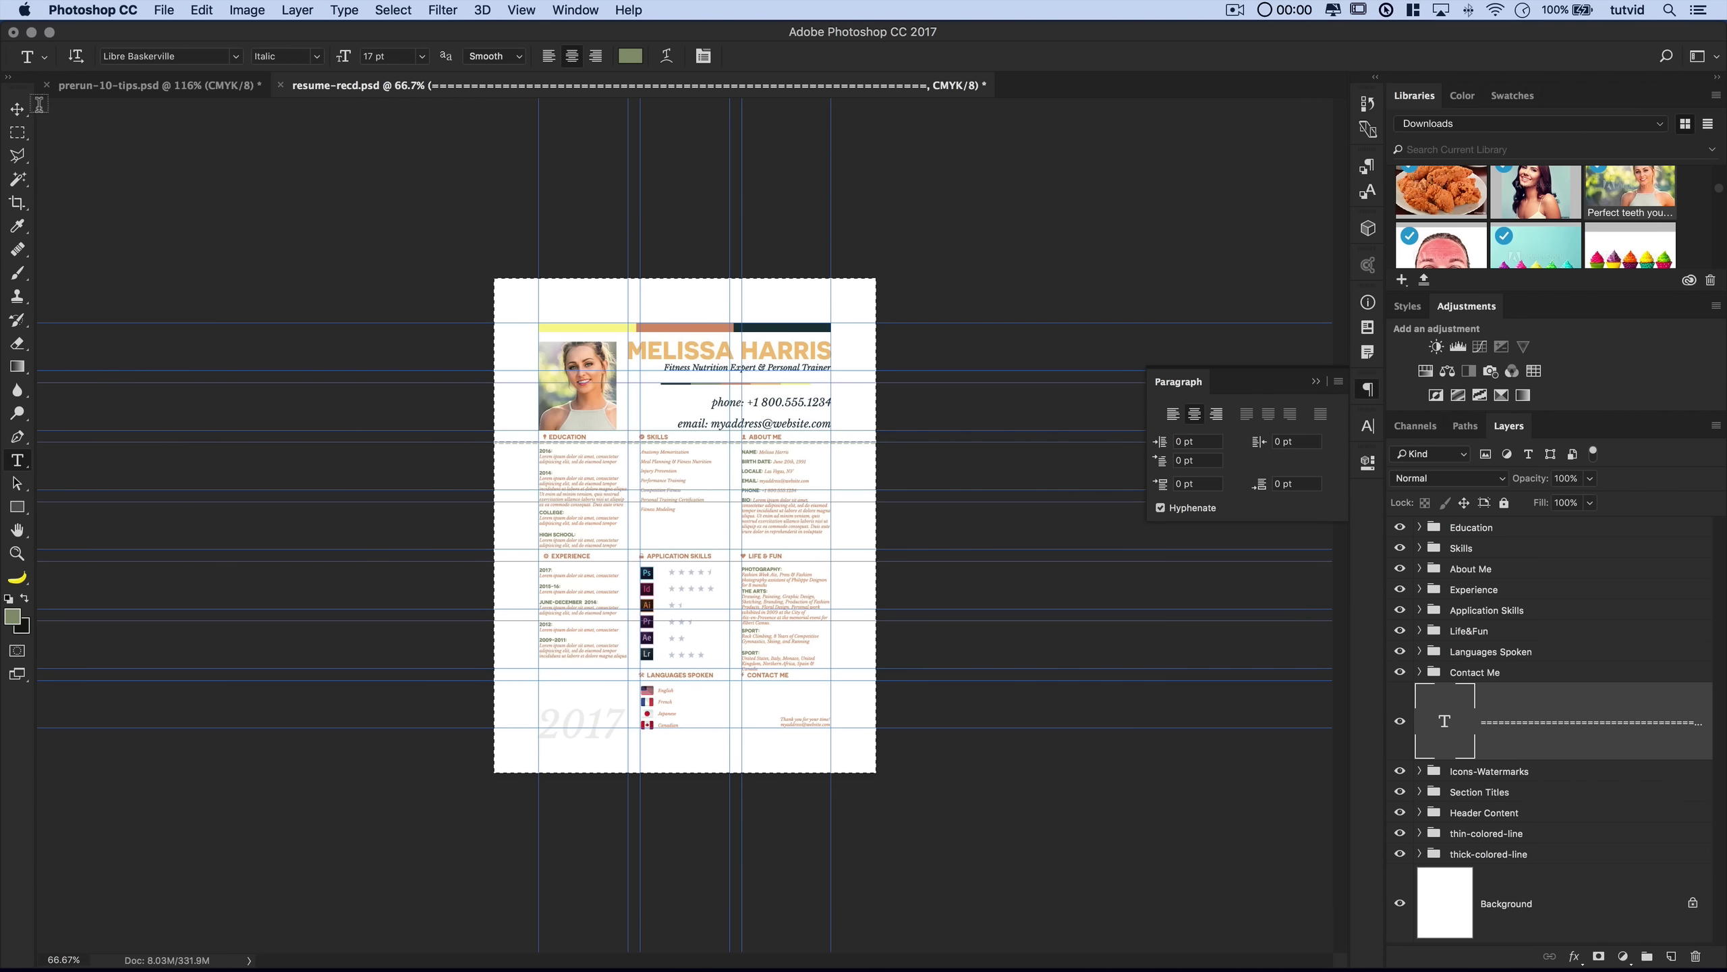
left_click(20, 111)
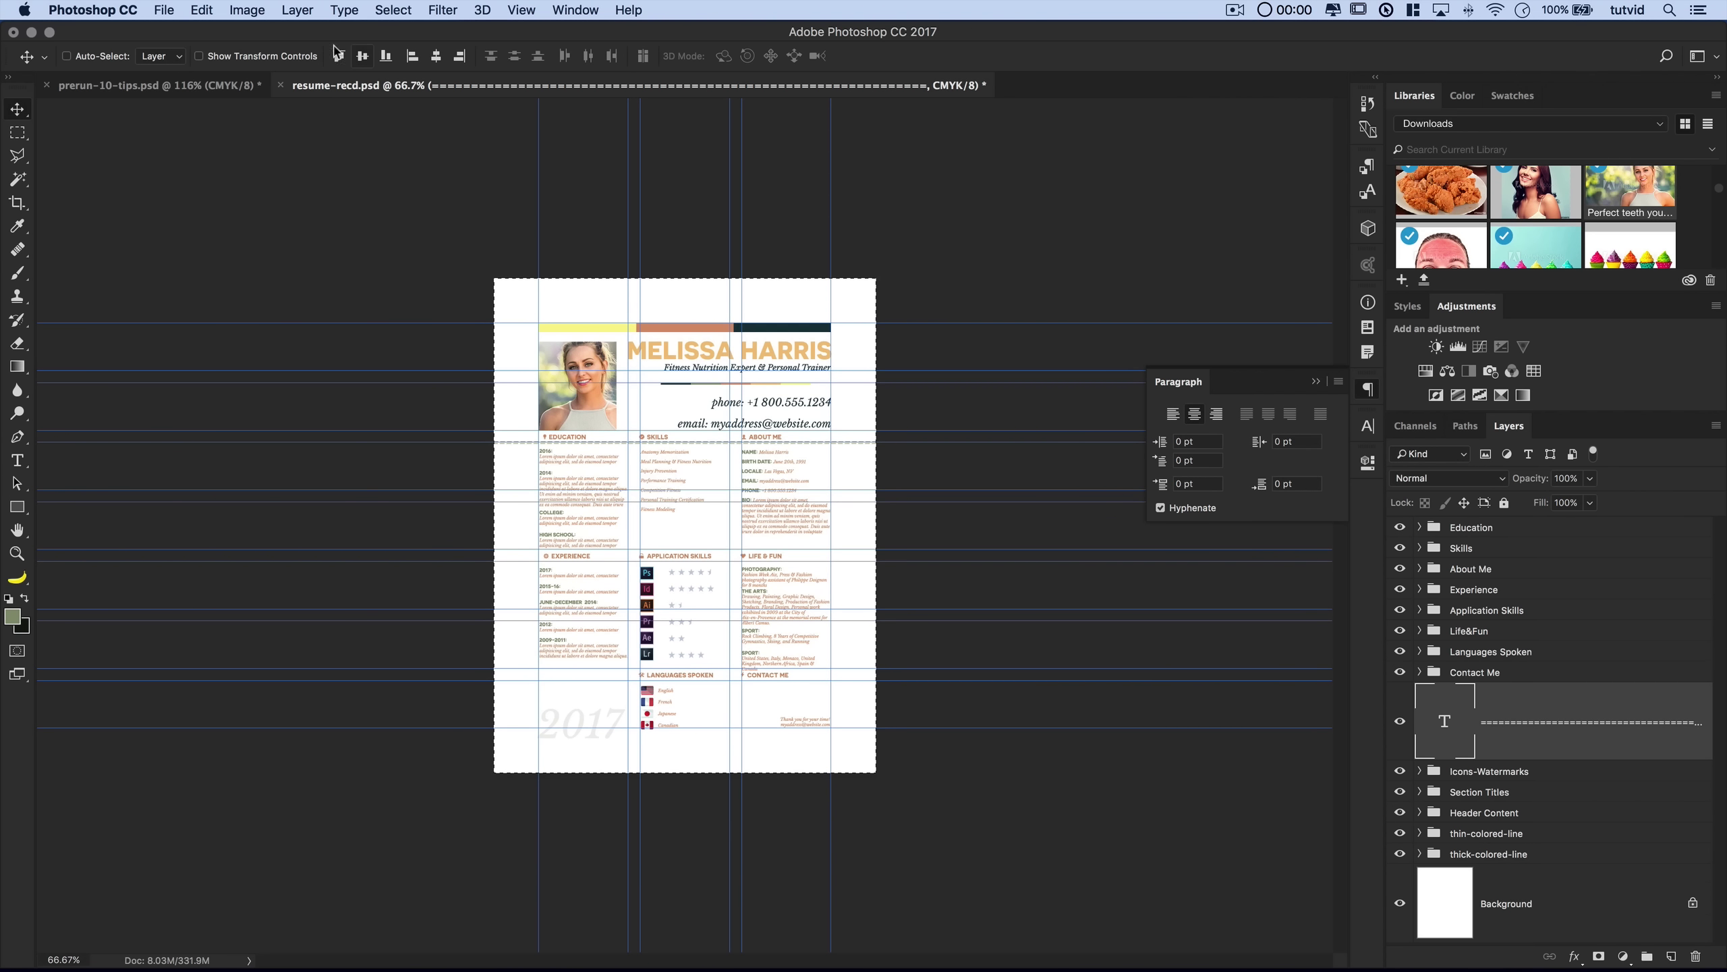
left_click(393, 9)
left_click(410, 48)
- Set the font size of the equals-sign line to 8 pt
key("super+equal")
key("super+equal")
key("super+equal")
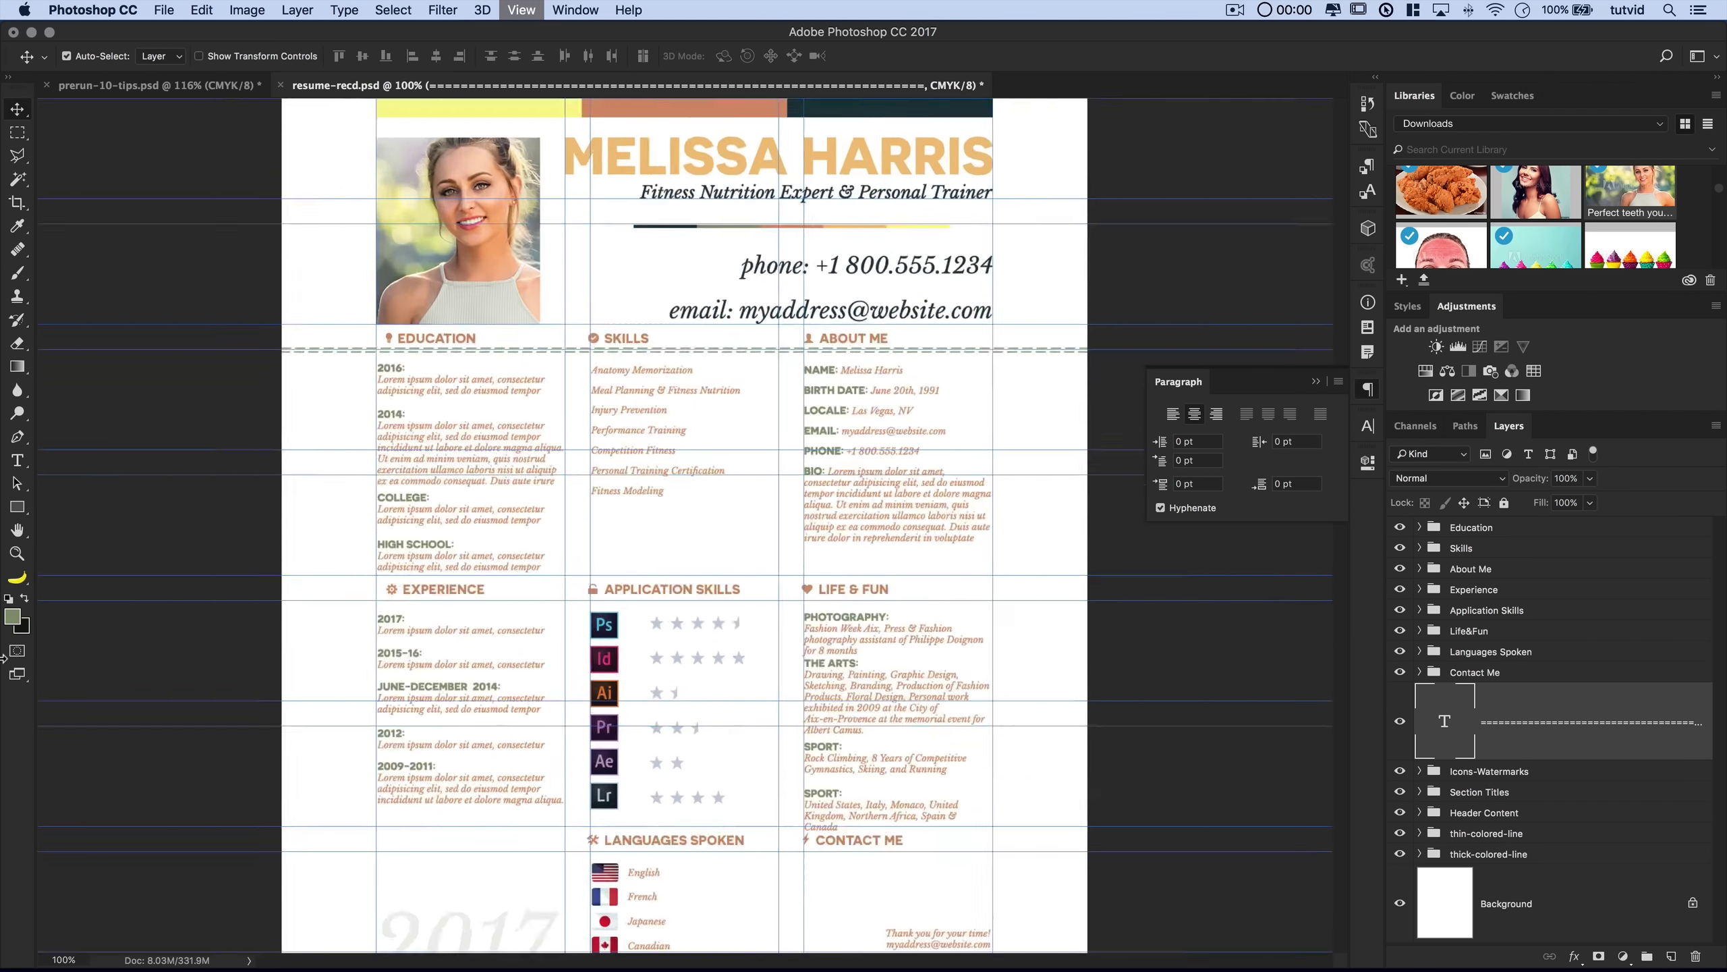
scroll(178, 409, "left", 10)
scroll(178, 409, "up", 5)
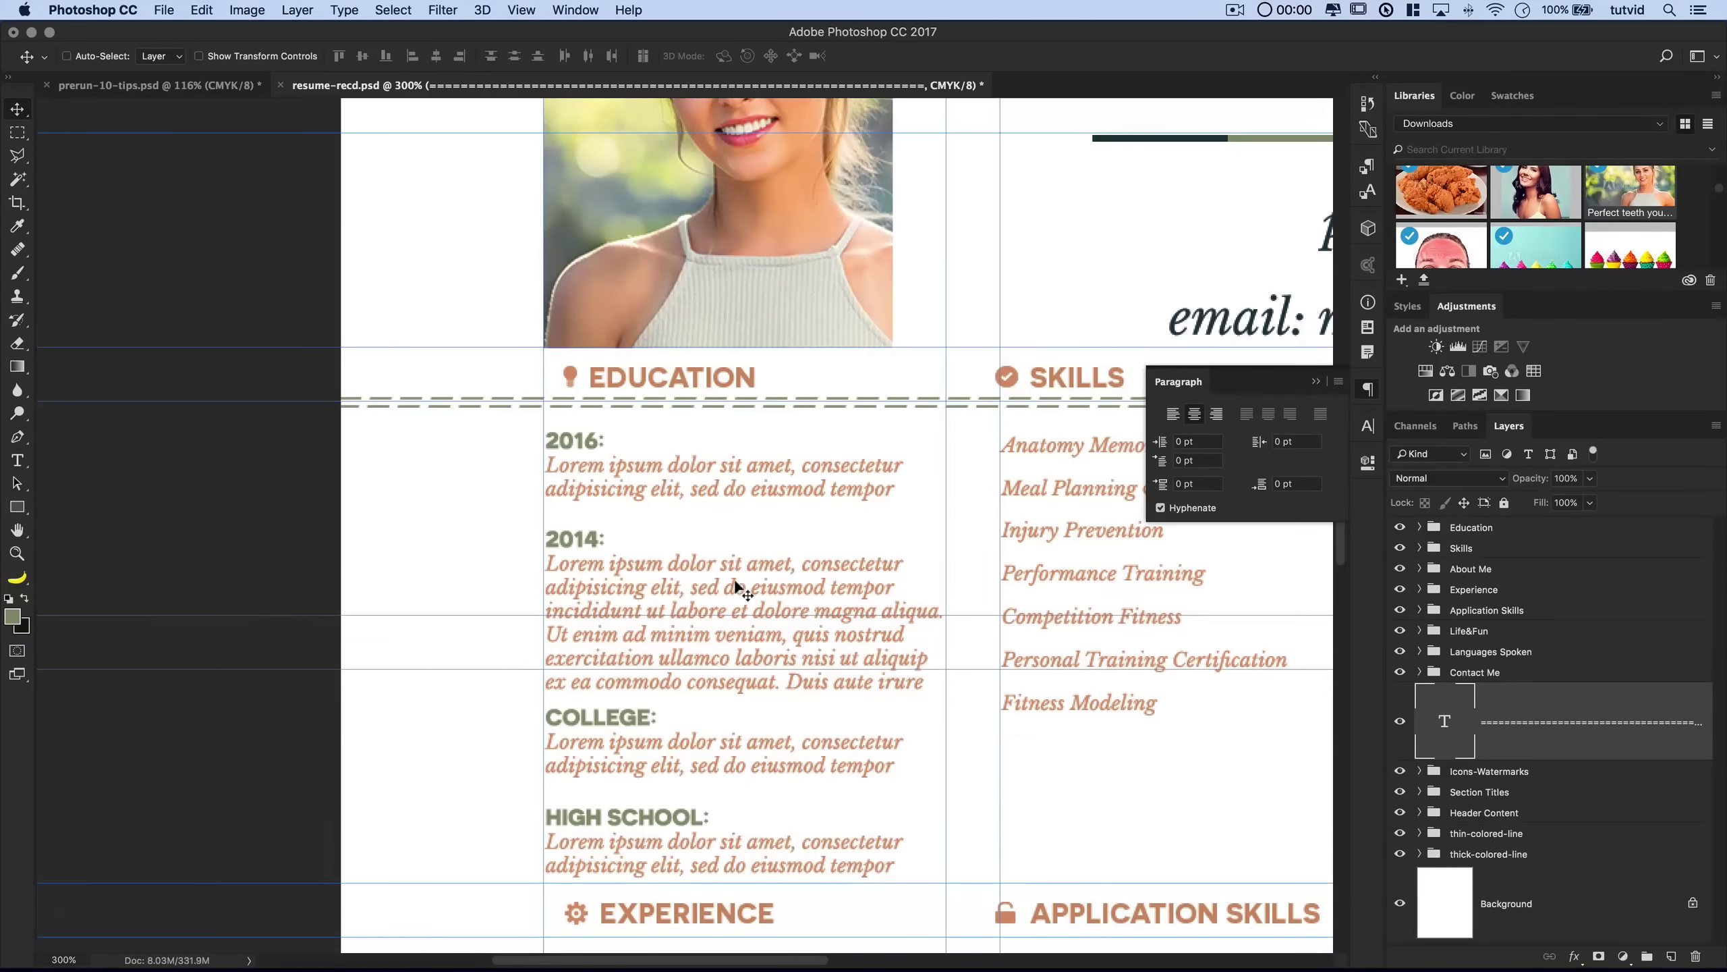
left_click_drag(699, 432, 546, 452)
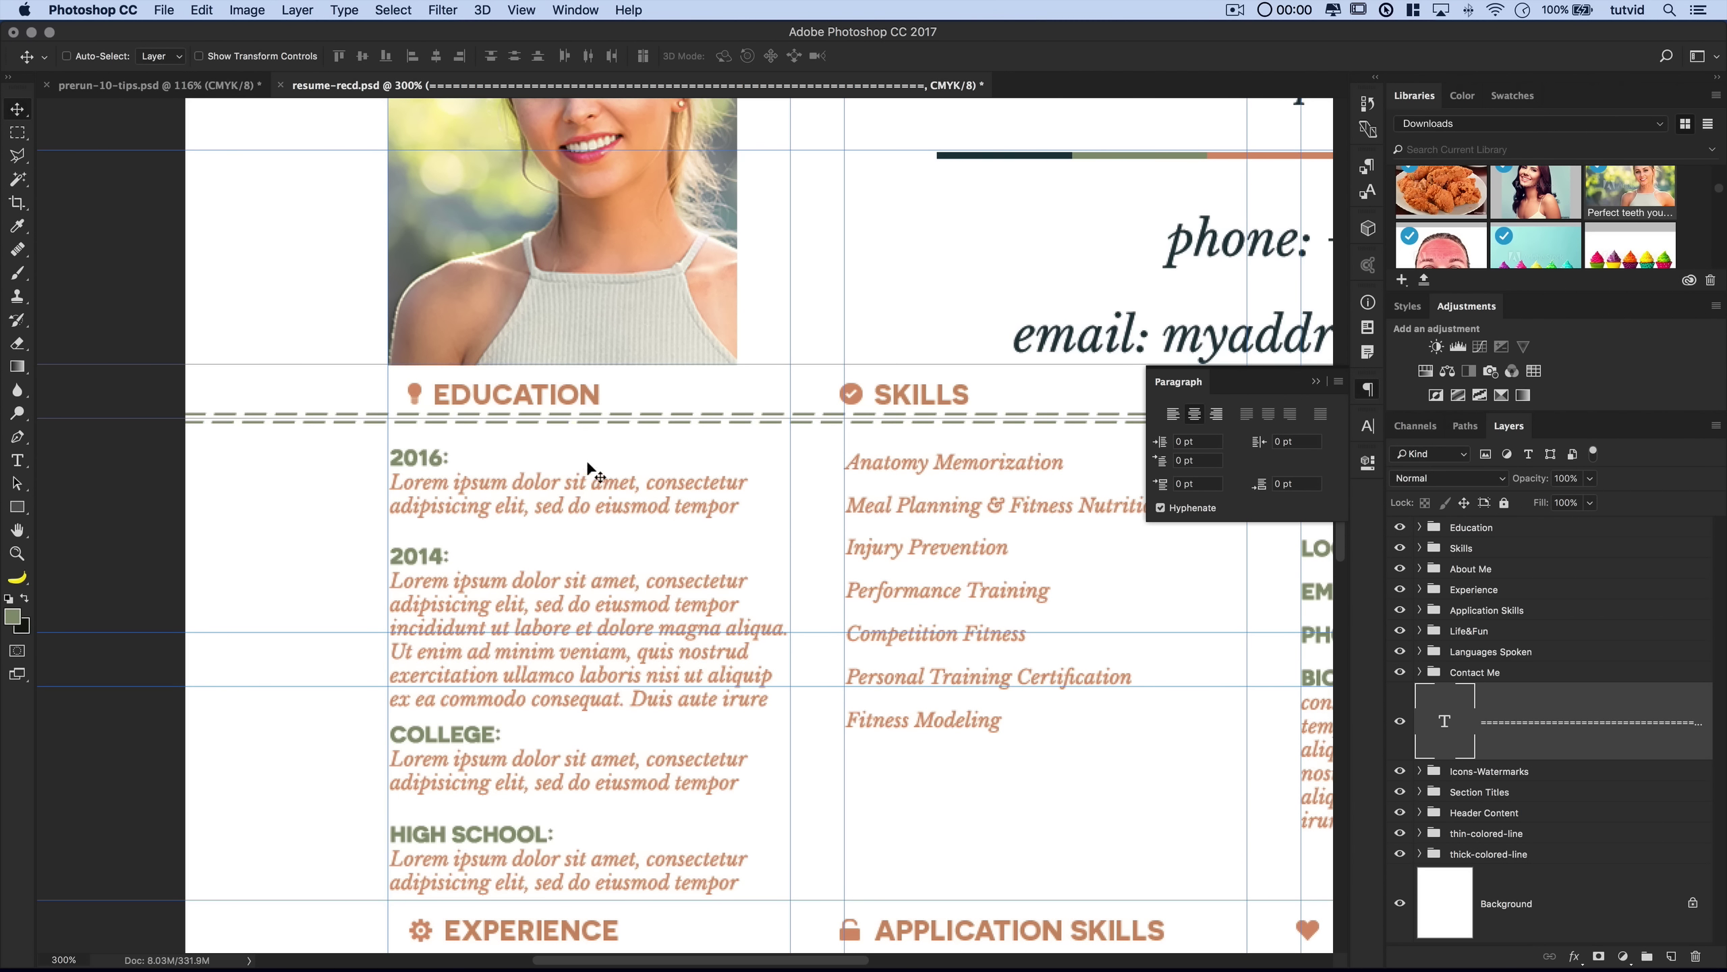
scroll(543, 427, "right", 5)
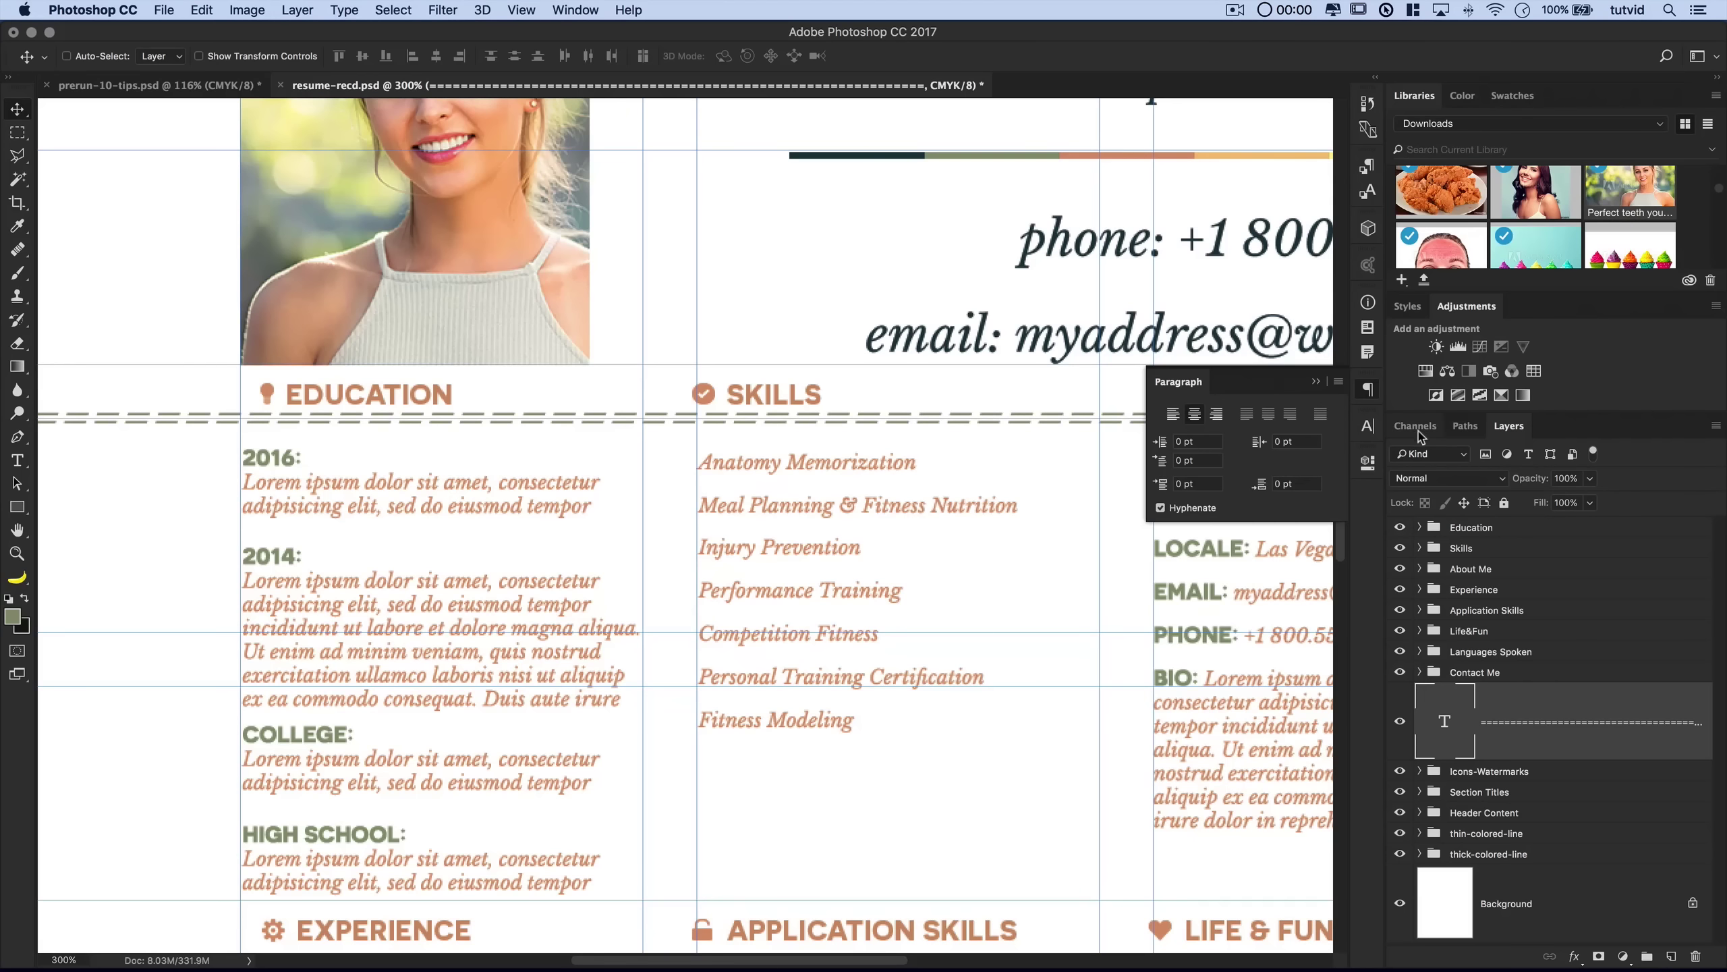
left_click(1368, 426)
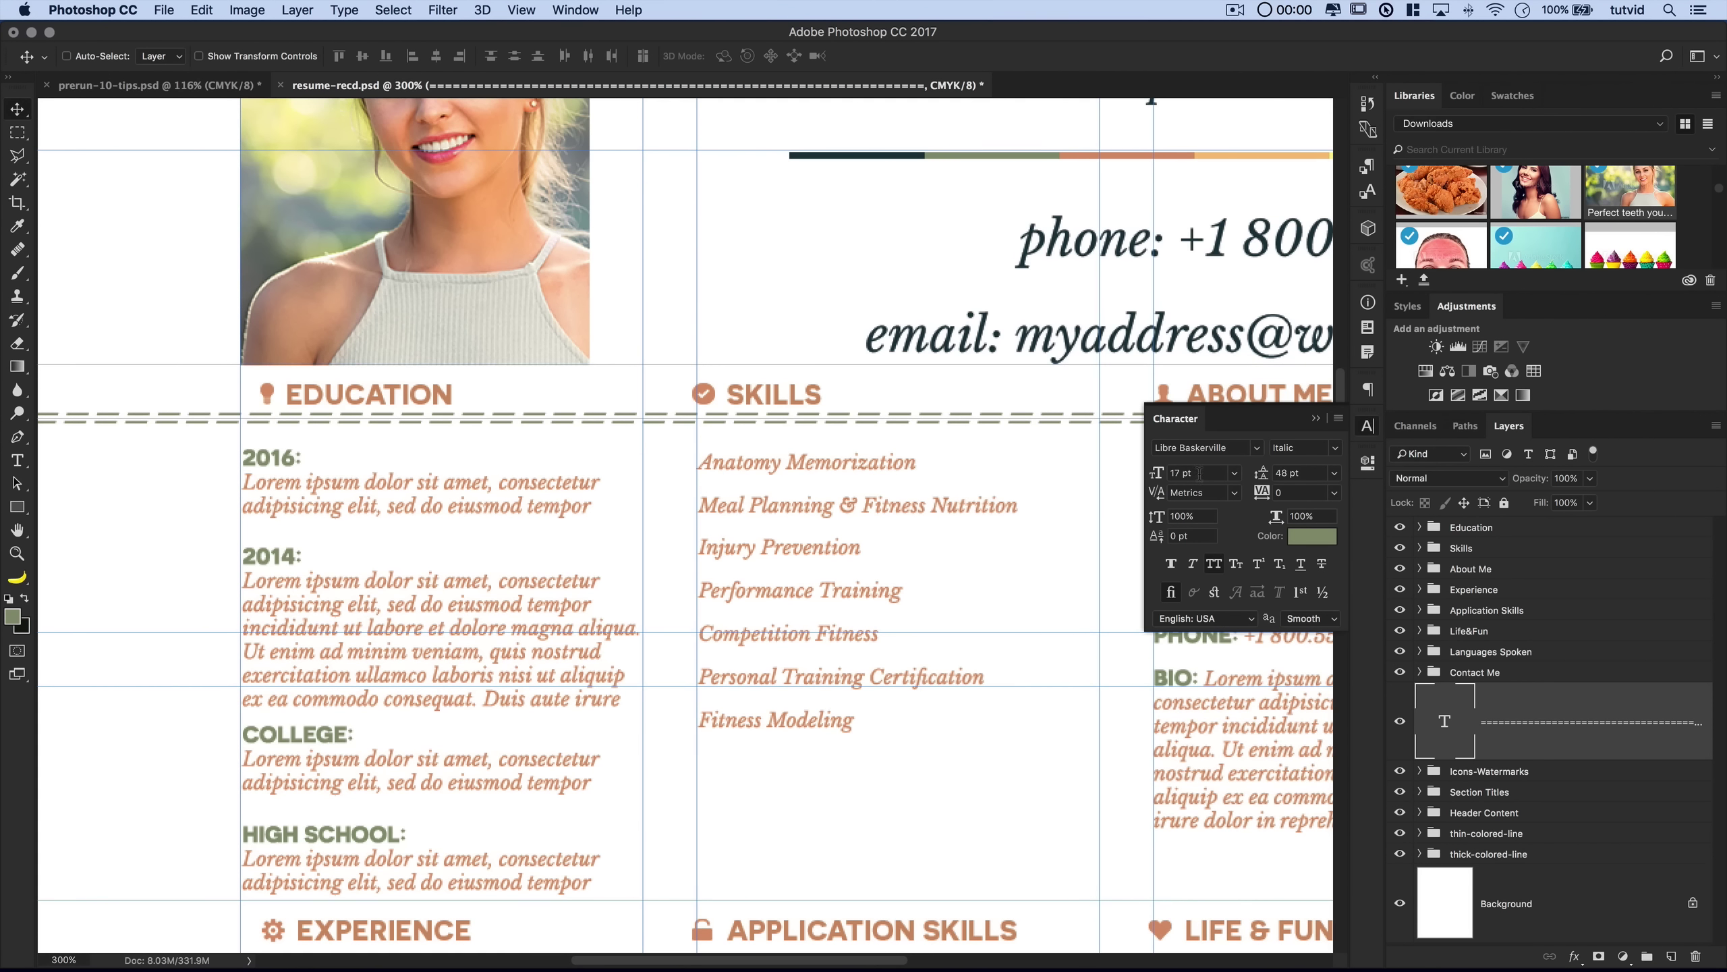
left_click(1202, 472)
type("8")
key("Tab")
- Nudge the equals-sign line up onto the guide beneath the Education and Skills headings
key("super+1")
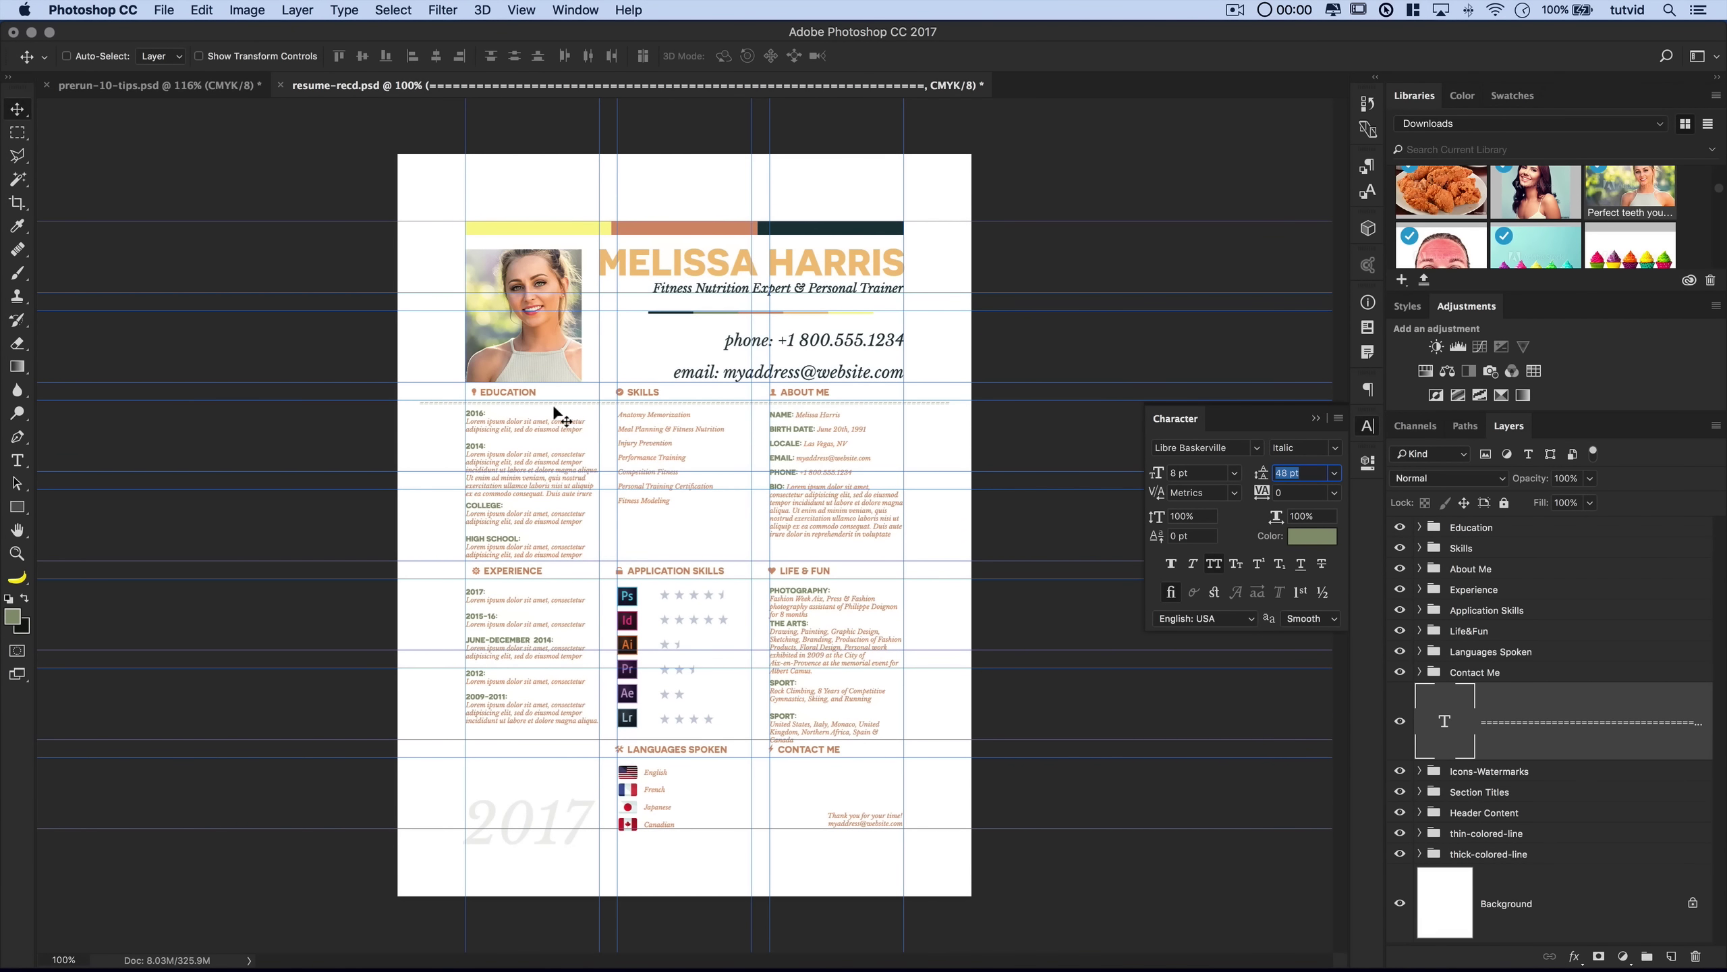
key("super+equal")
key("super+equal")
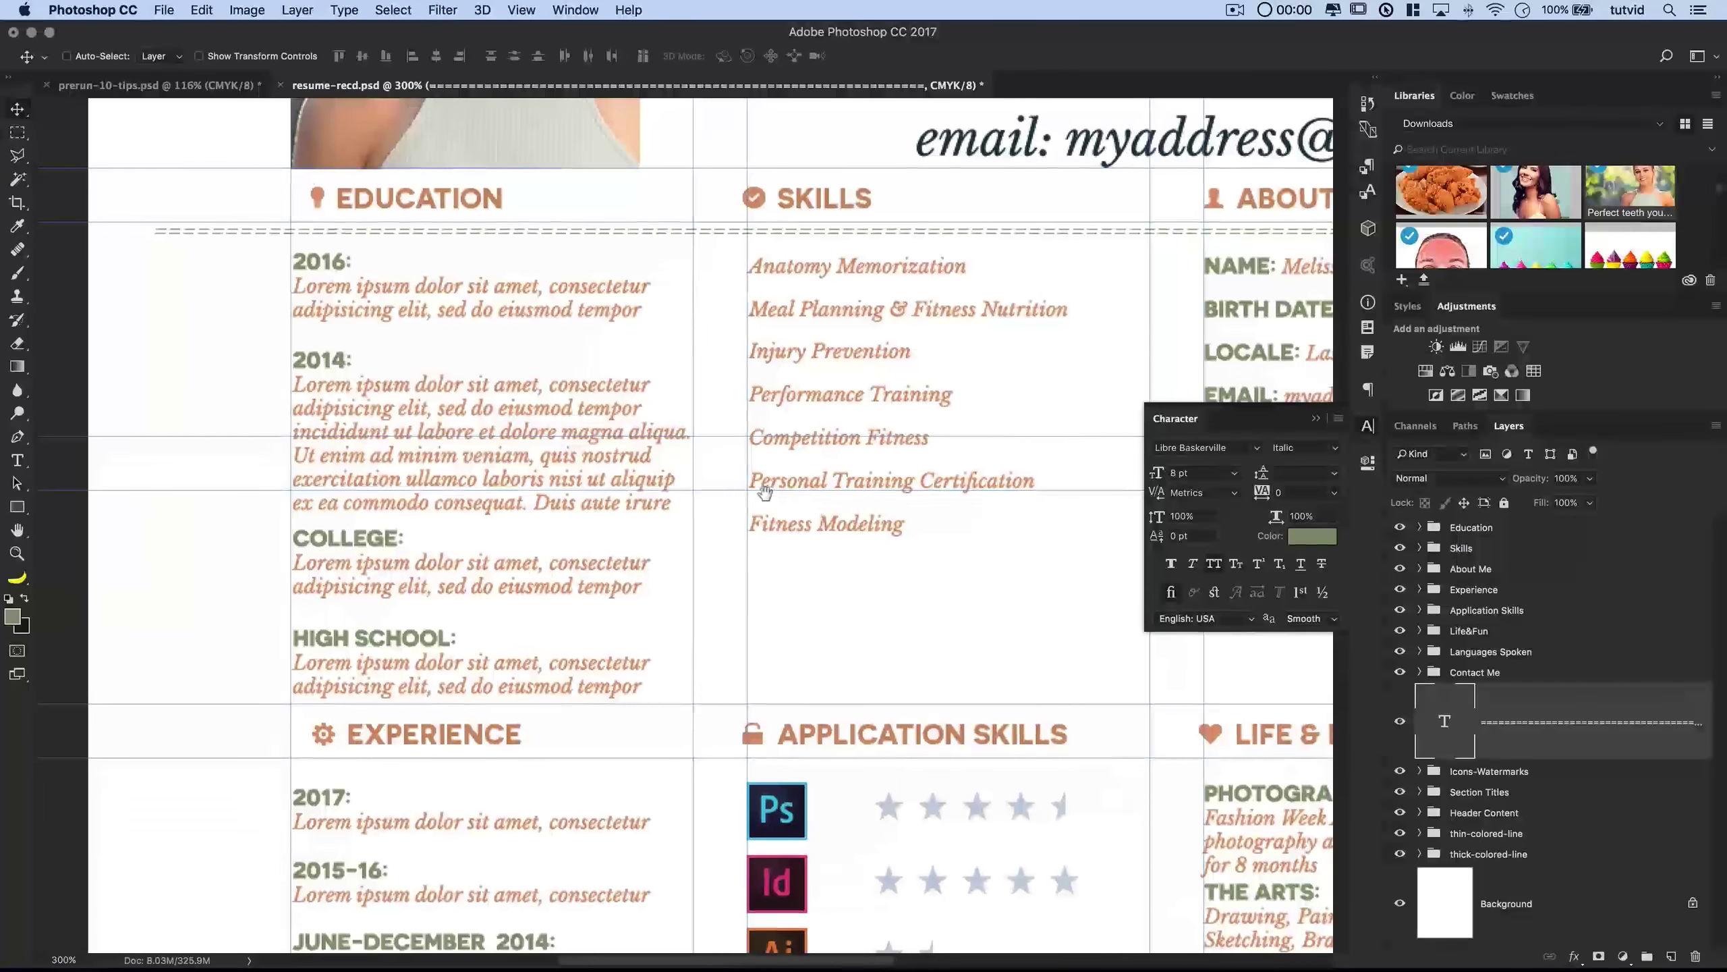
scroll(432, 424, "up", 5)
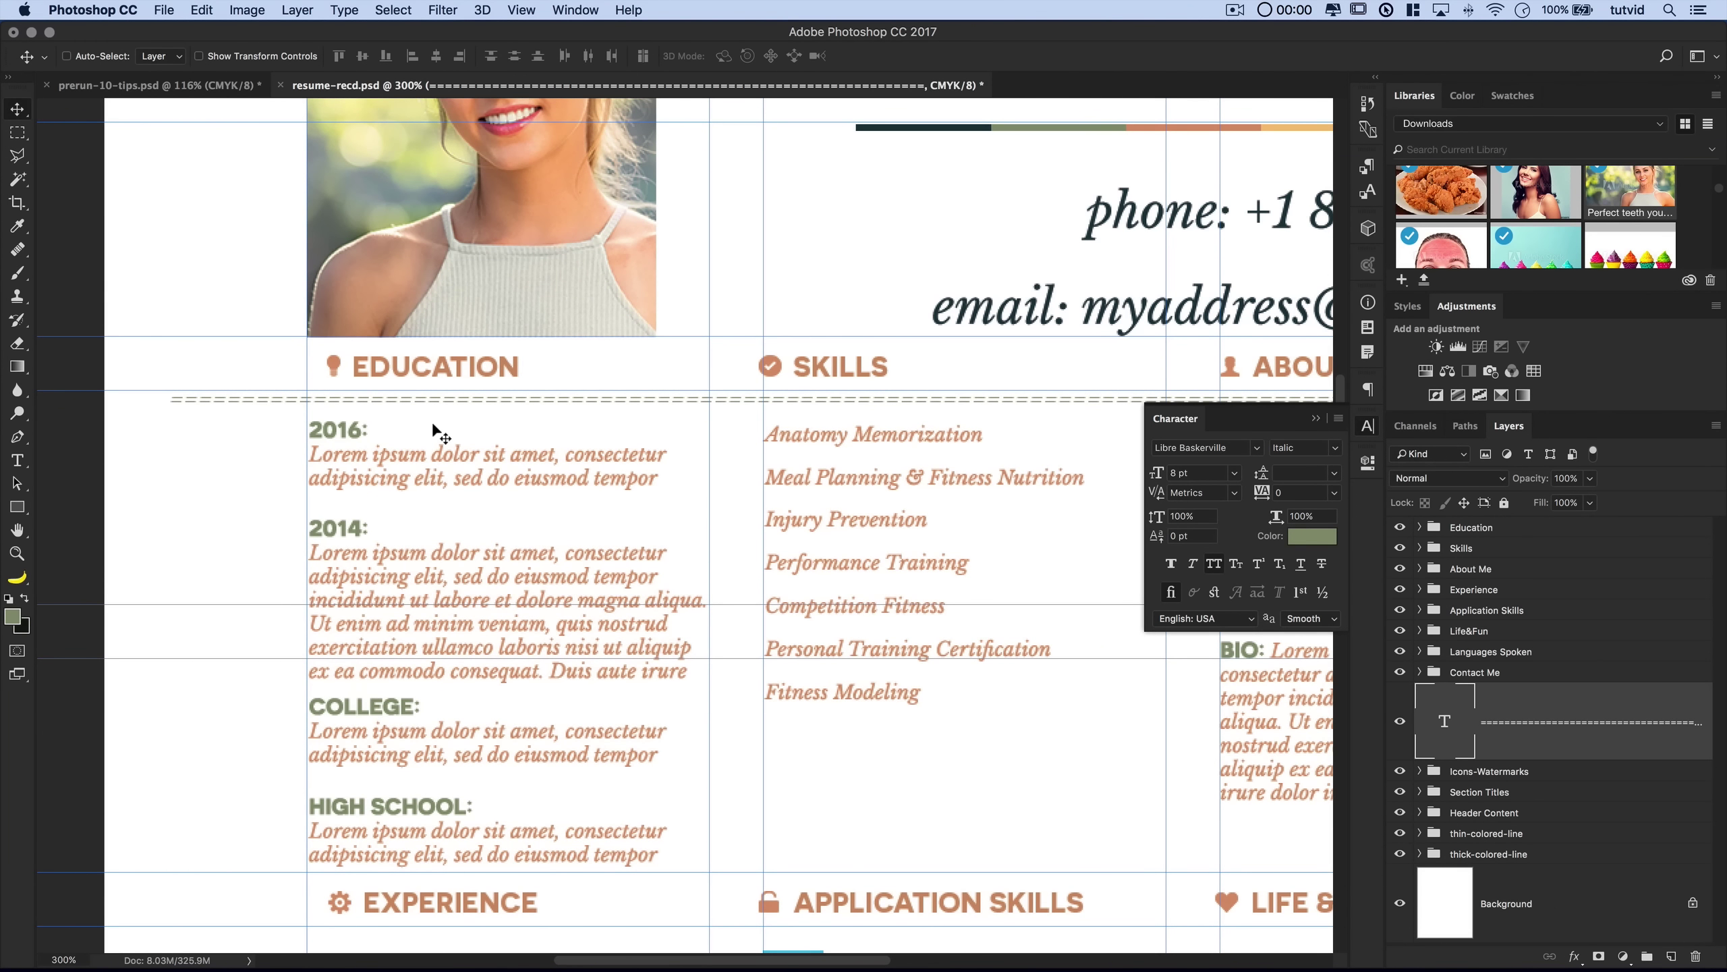
key("Up")
key("Up")
key("Up")
key("Up")
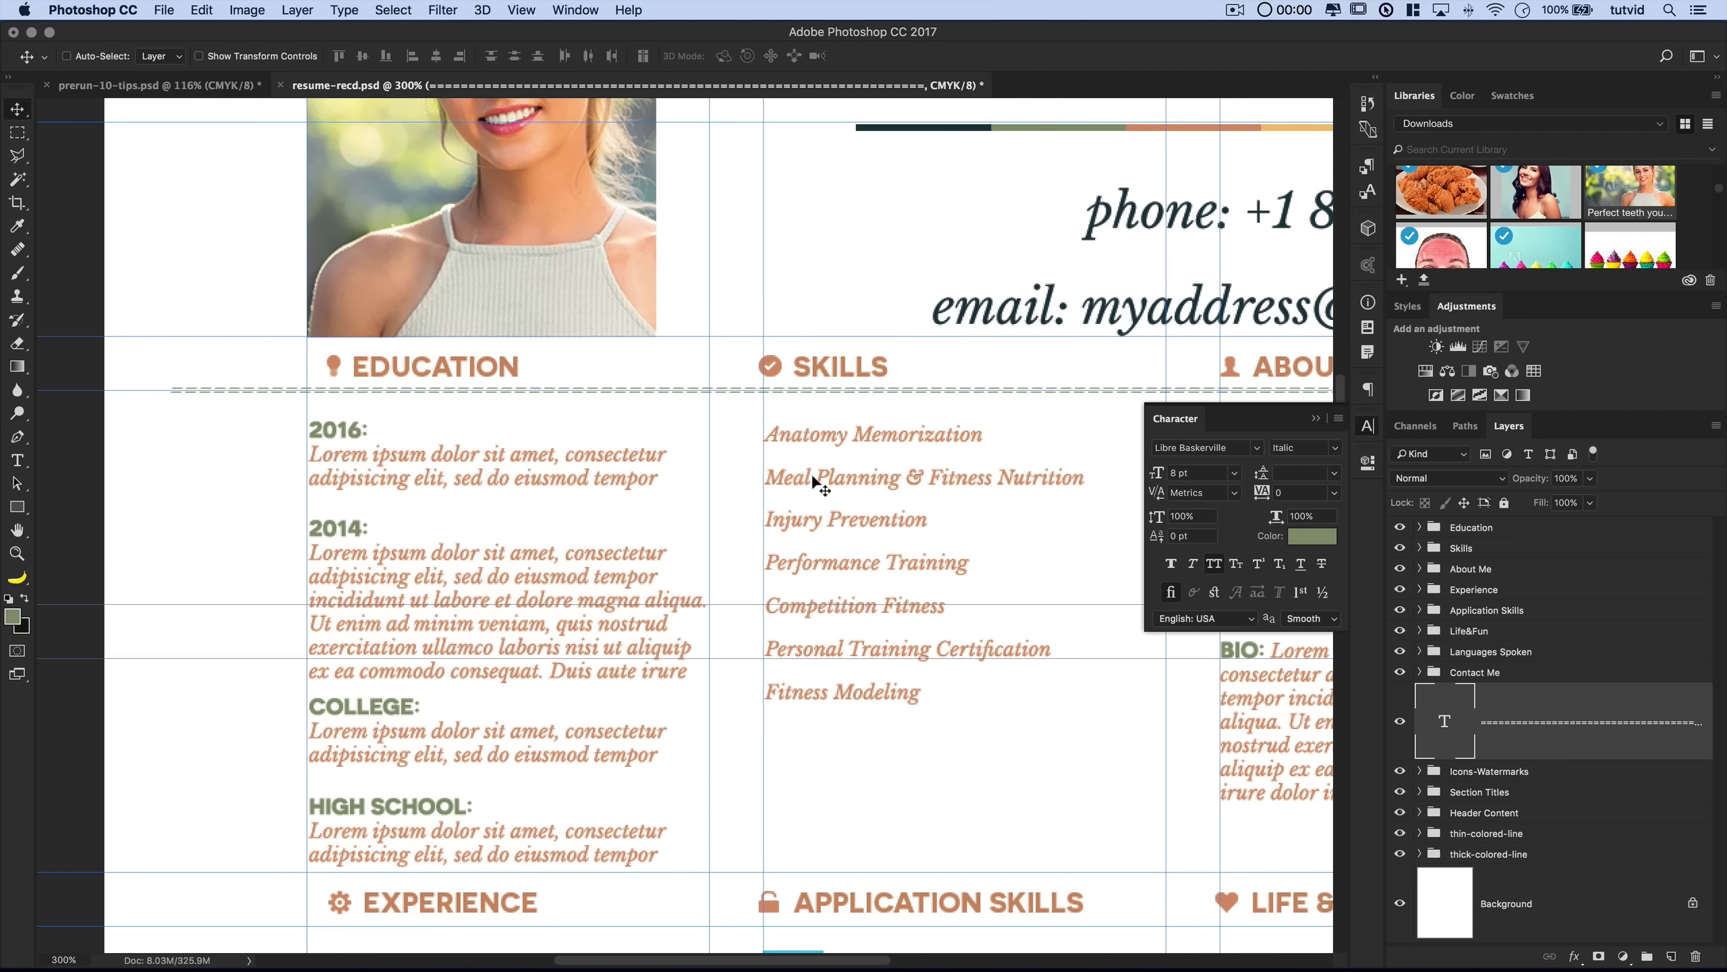
- Show the Color Schemes library with the Vegas Sunset theme and close the floating character settings
scroll(814, 478, "right", 10)
left_click(1450, 123)
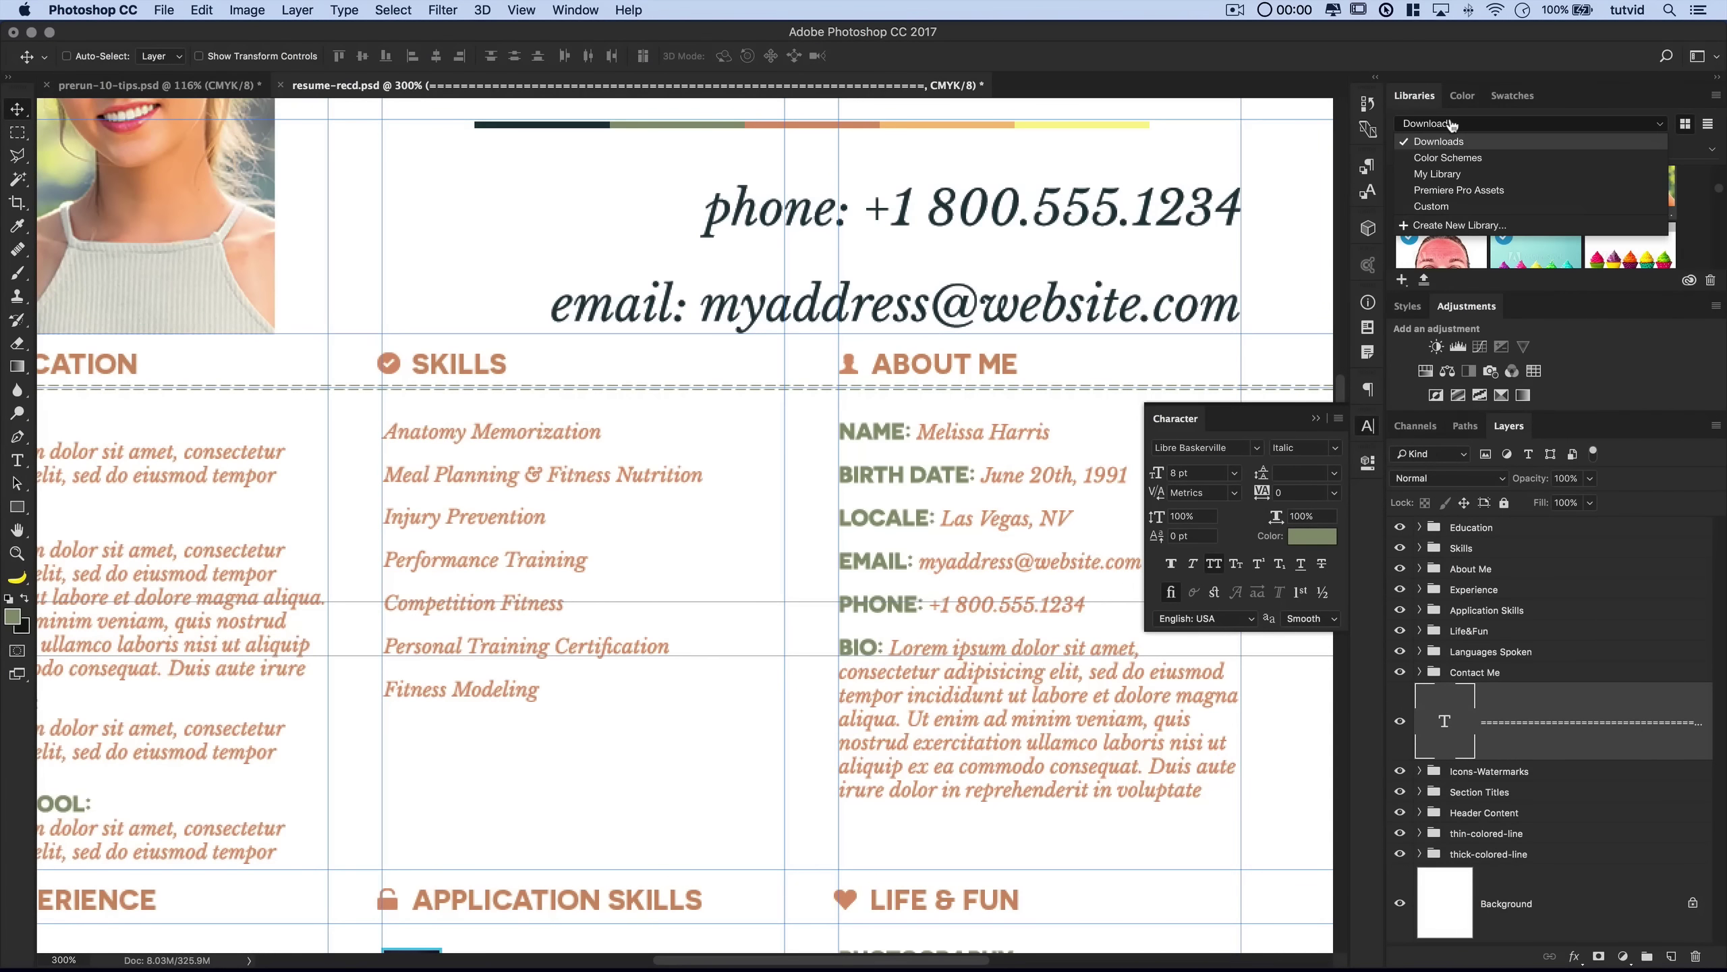
left_click(1456, 160)
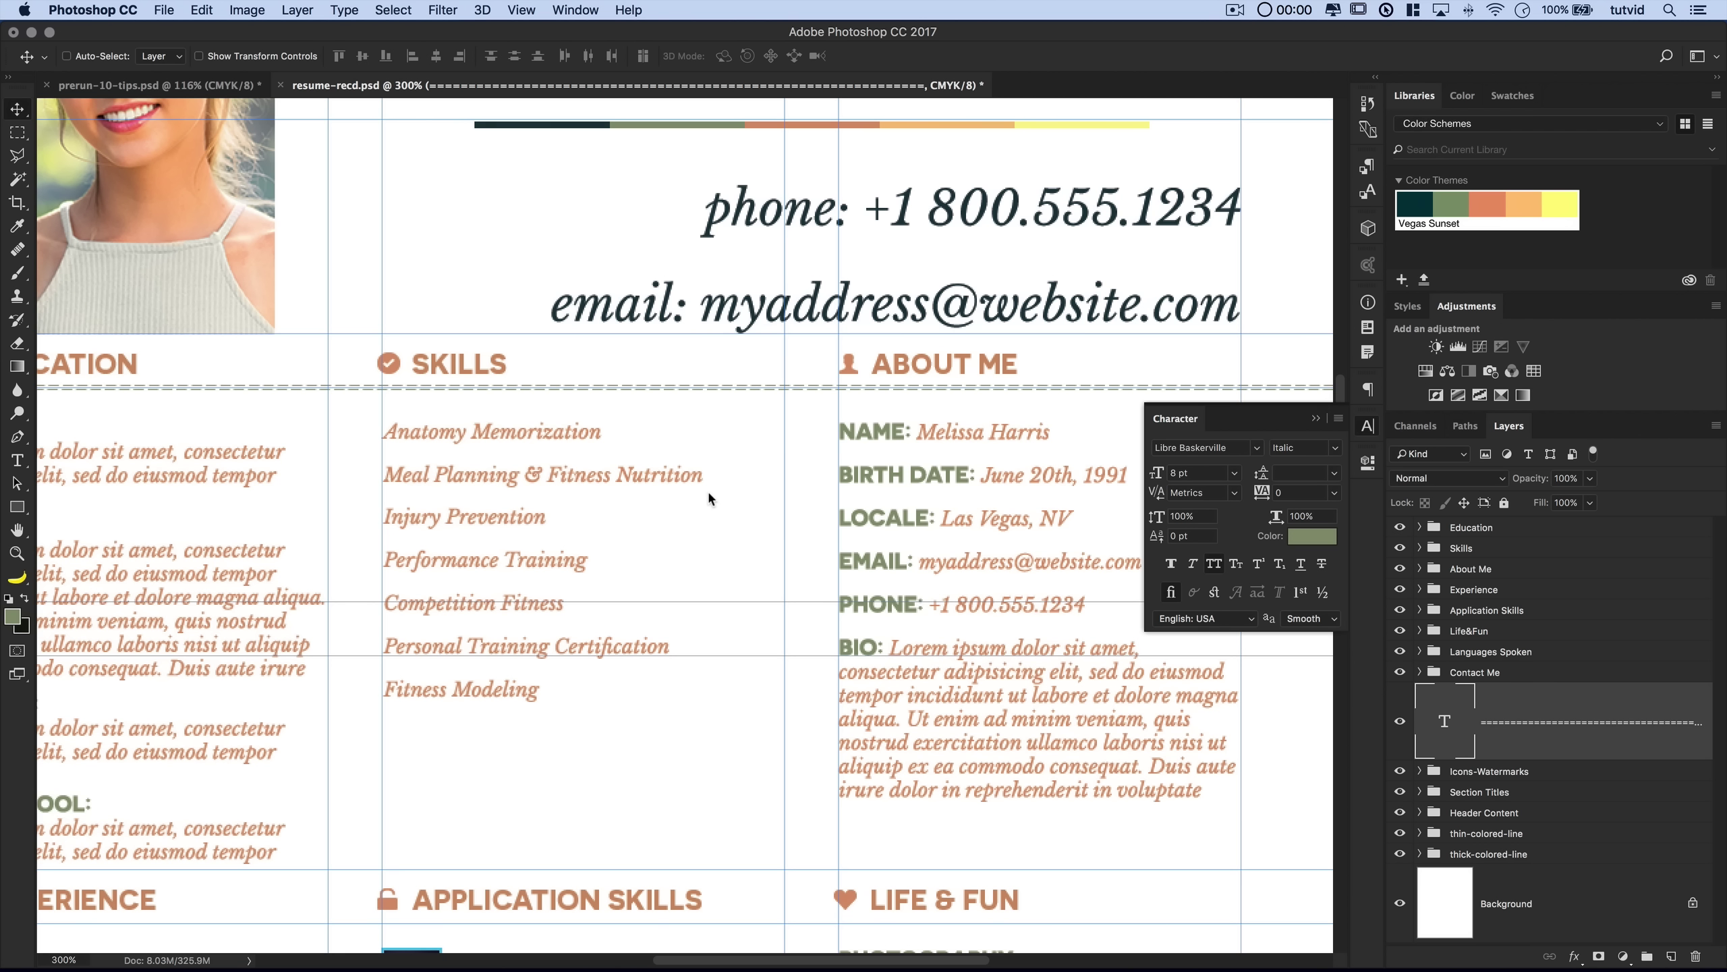
left_click_drag(709, 493, 783, 525)
key("ctrl+minus")
left_click(1367, 428)
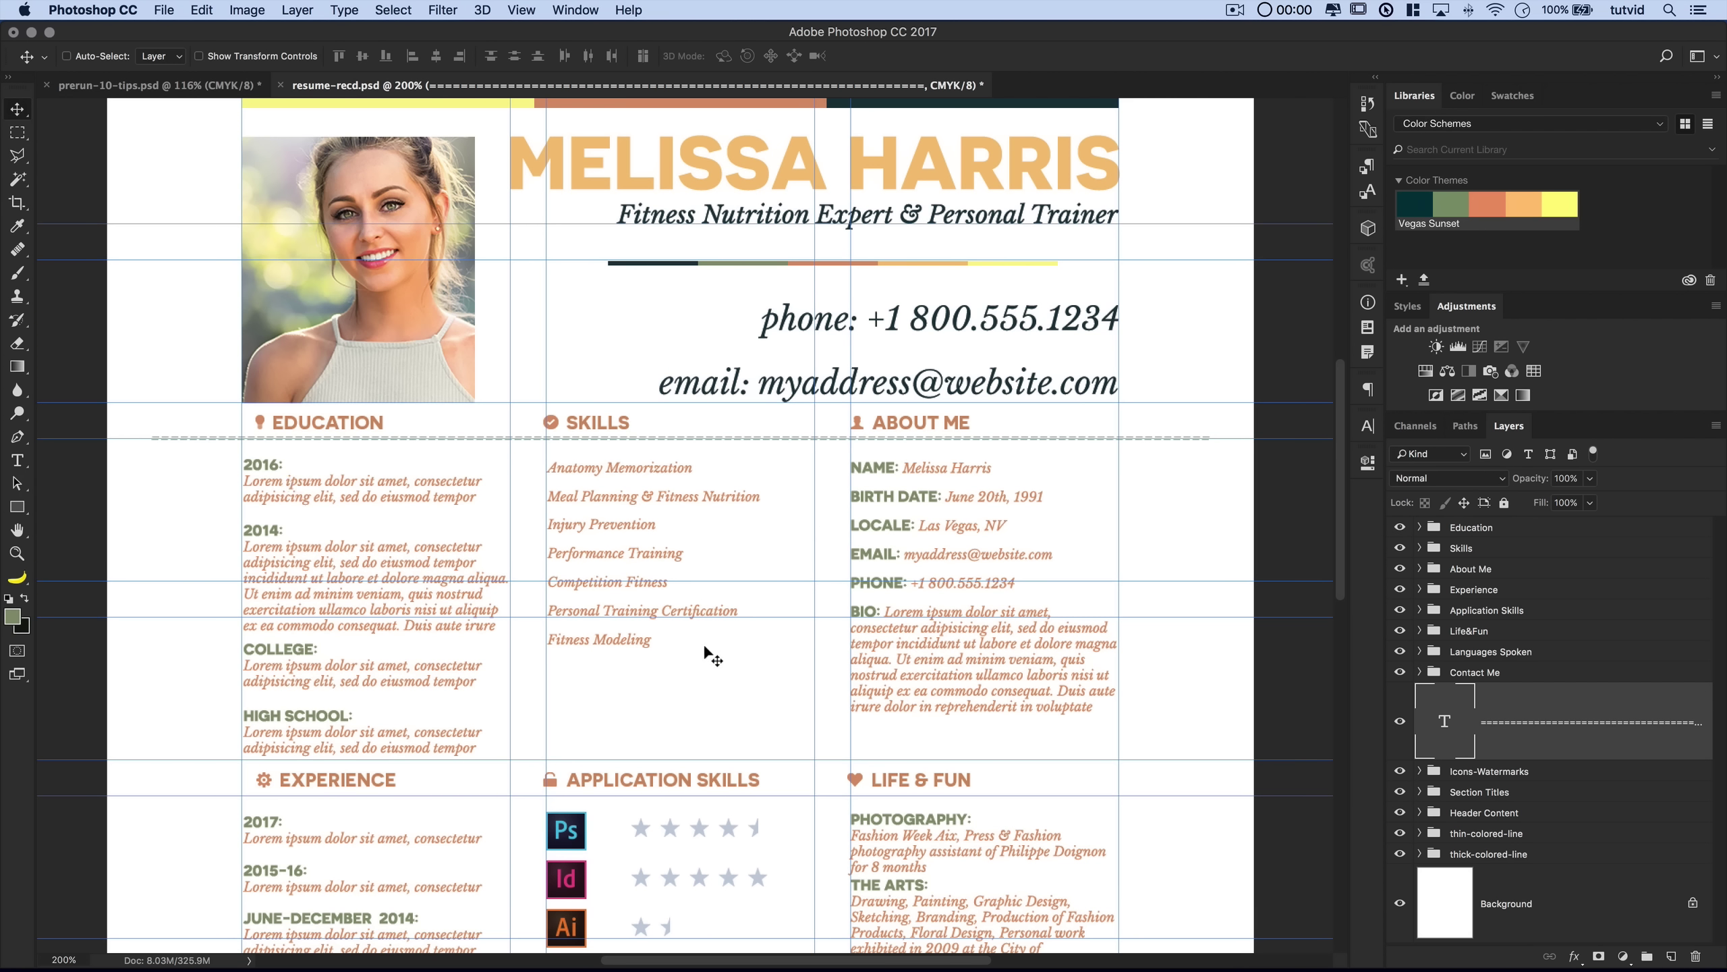
- Duplicate the horizontal equals-sign line onto the guide beneath the Experience and Application Skills headings and check its placement
key("super+minus")
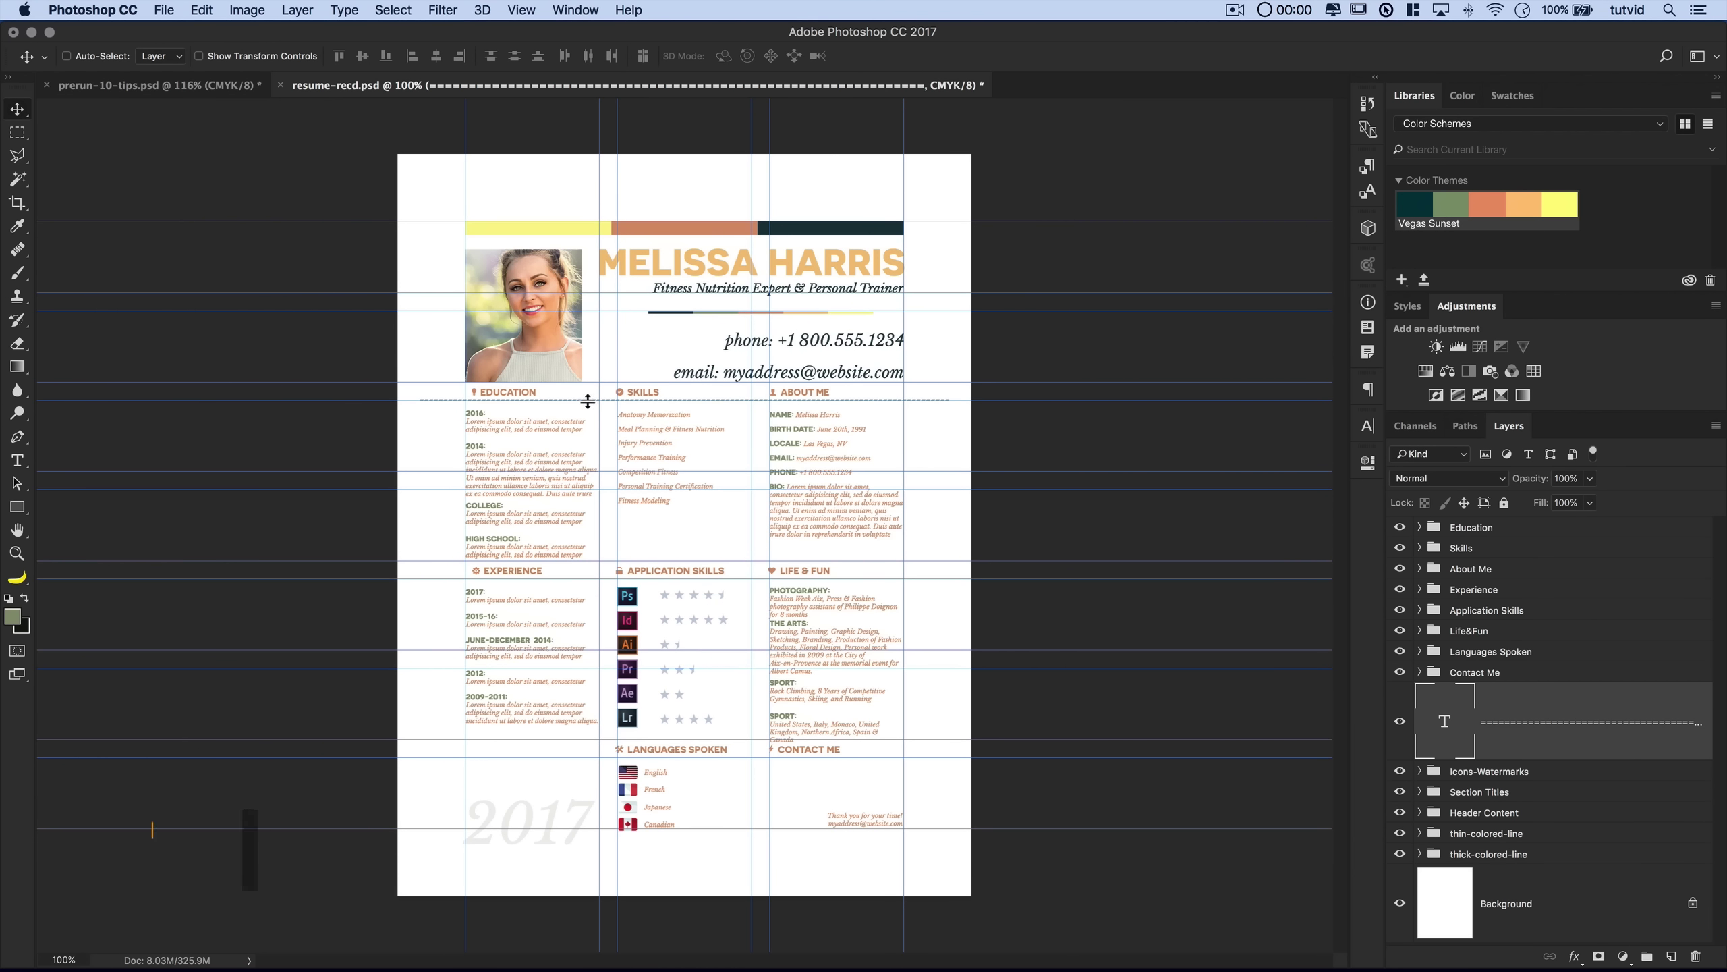
left_click_drag(588, 402, 605, 594)
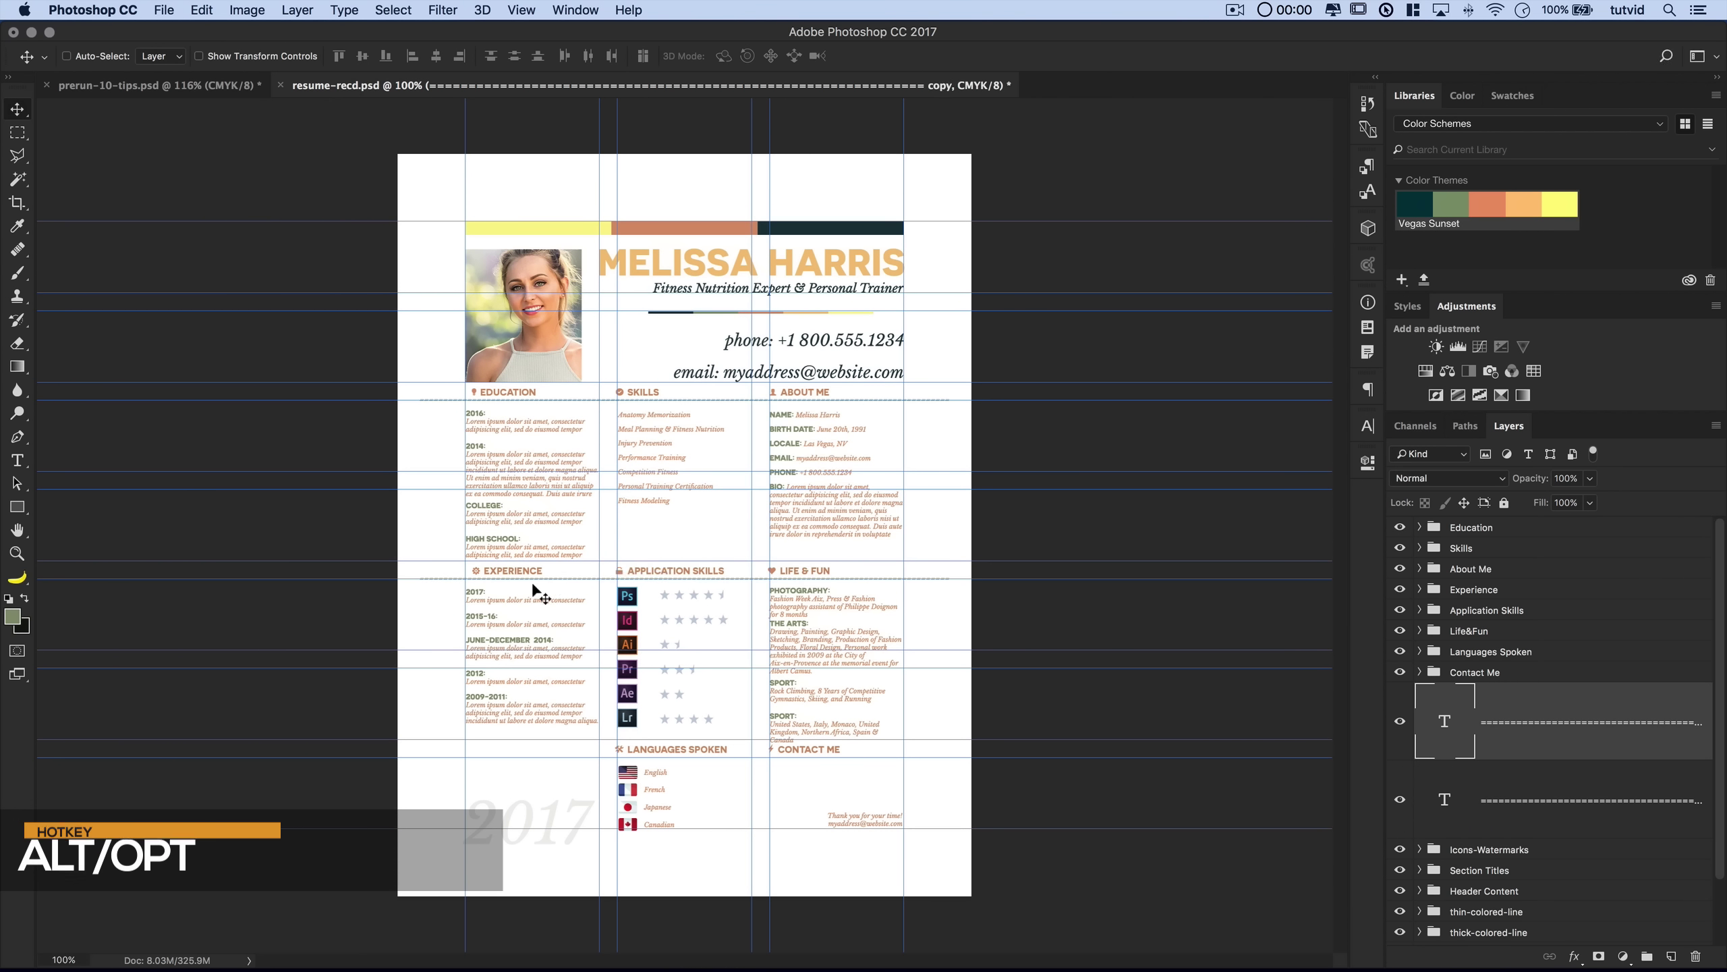
key("z")
left_click(533, 584)
left_click(534, 583)
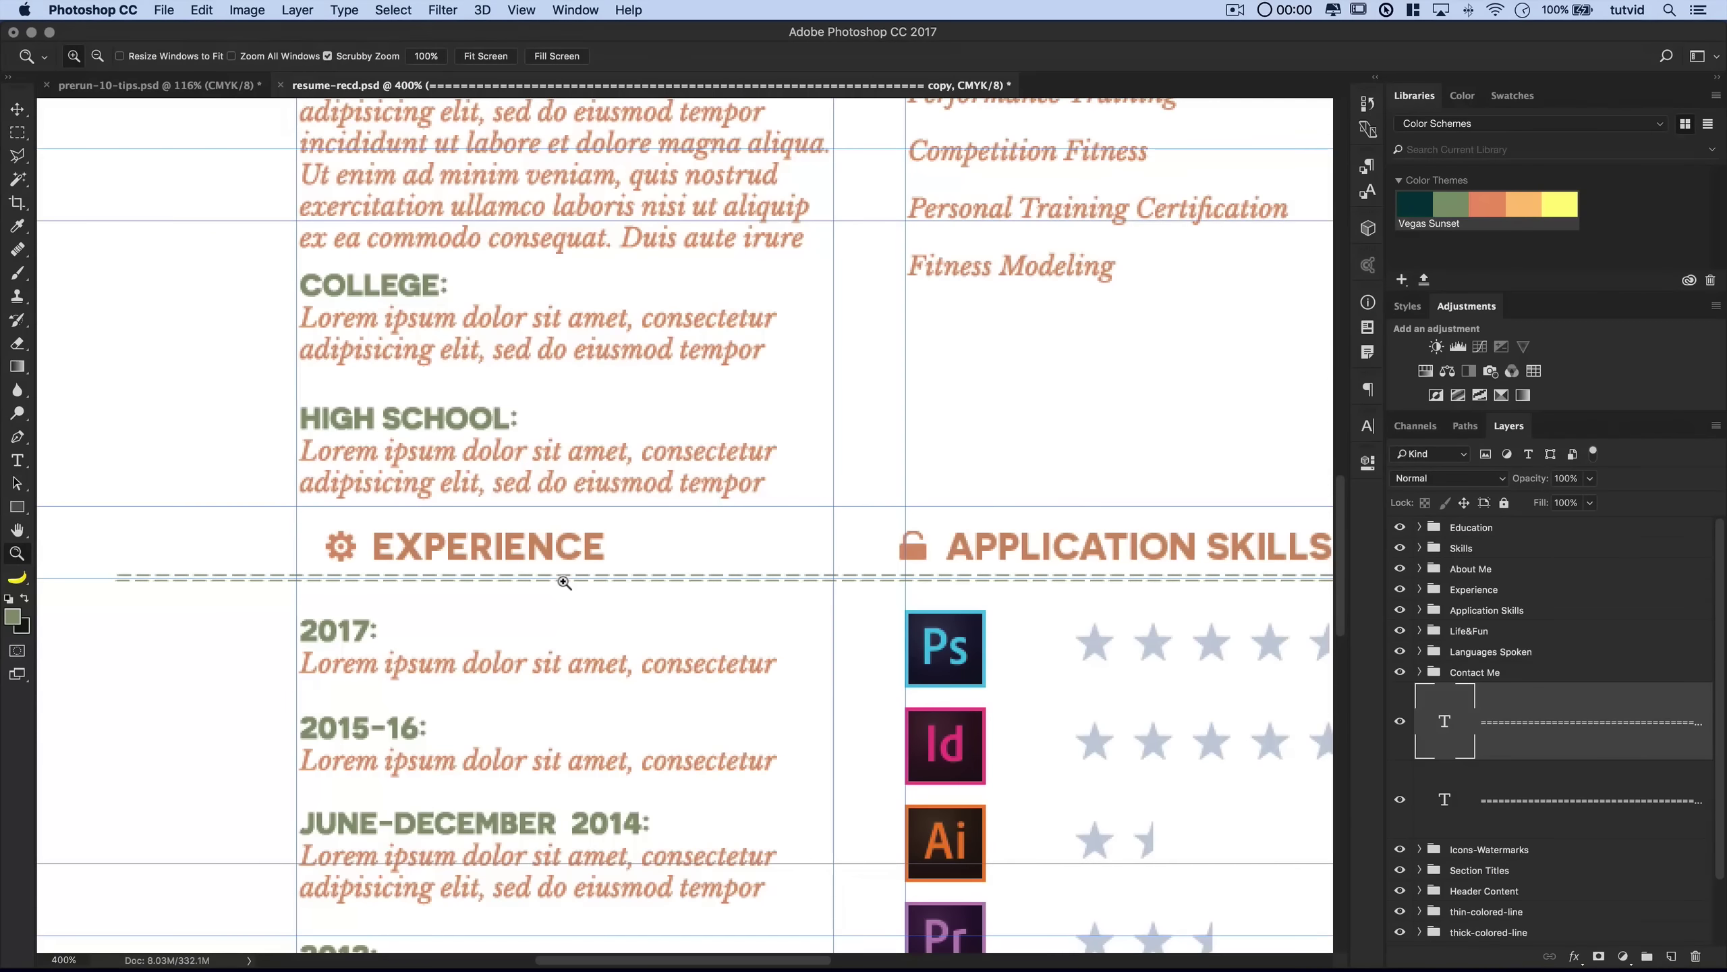
key("super+1")
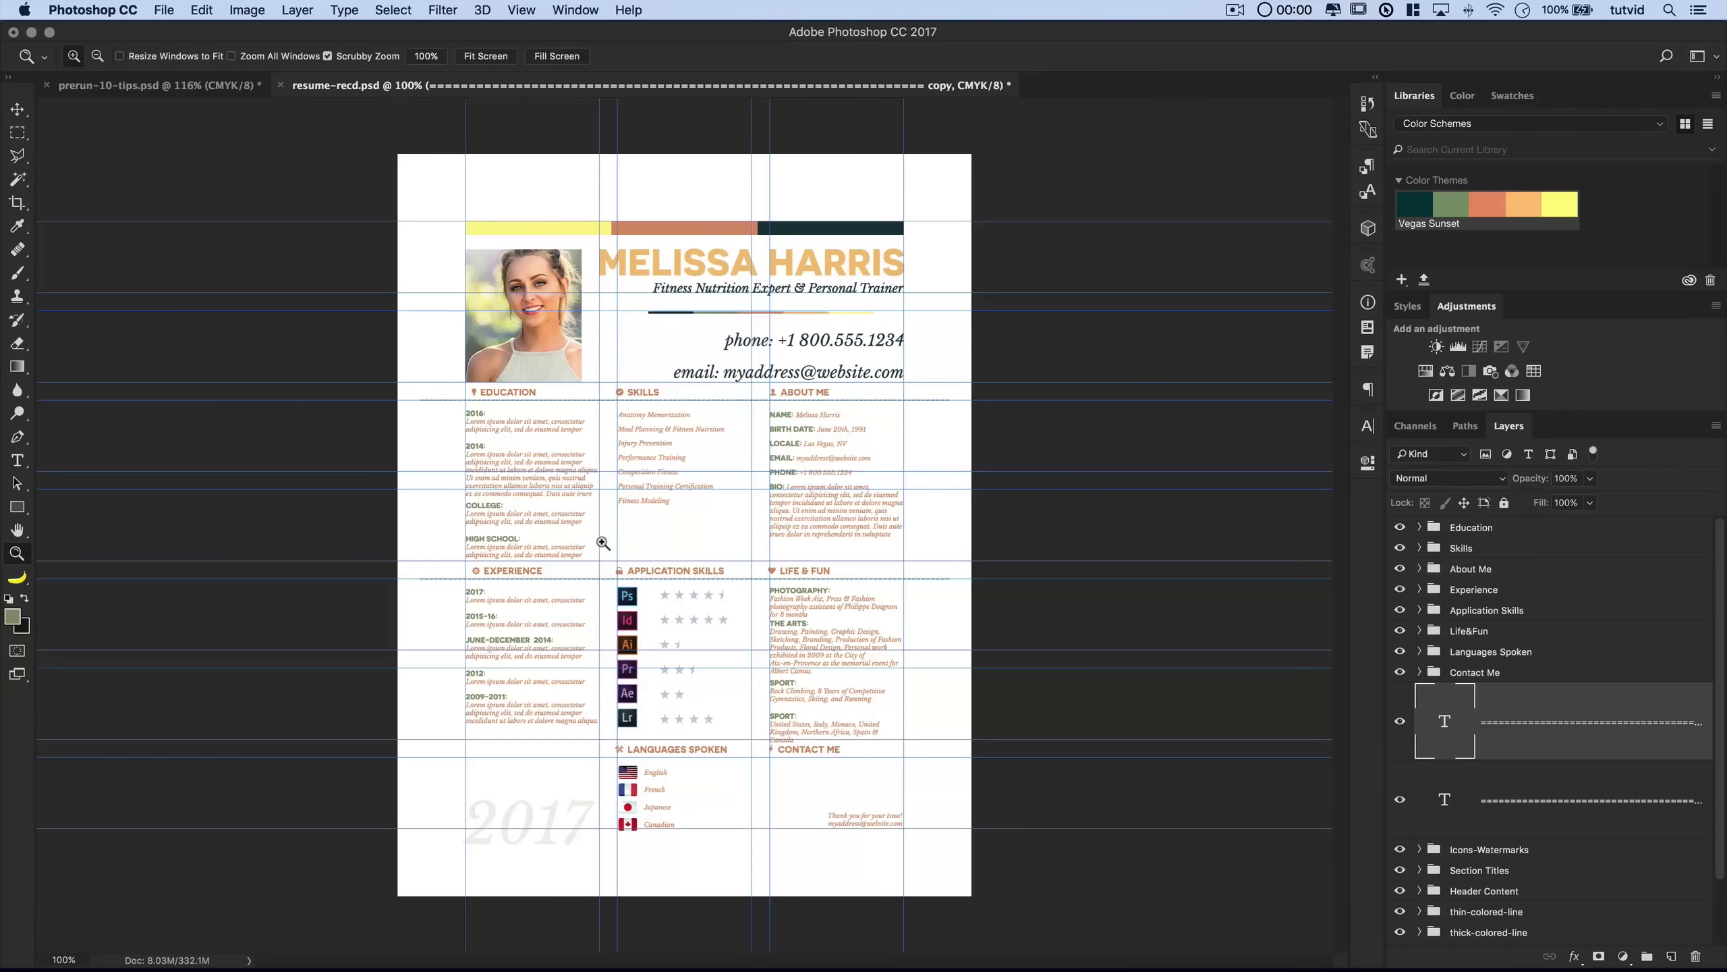
- Duplicate the equals-sign line again onto the guide beneath the Languages Spoken and Contact Me headings and check its placement
key("v")
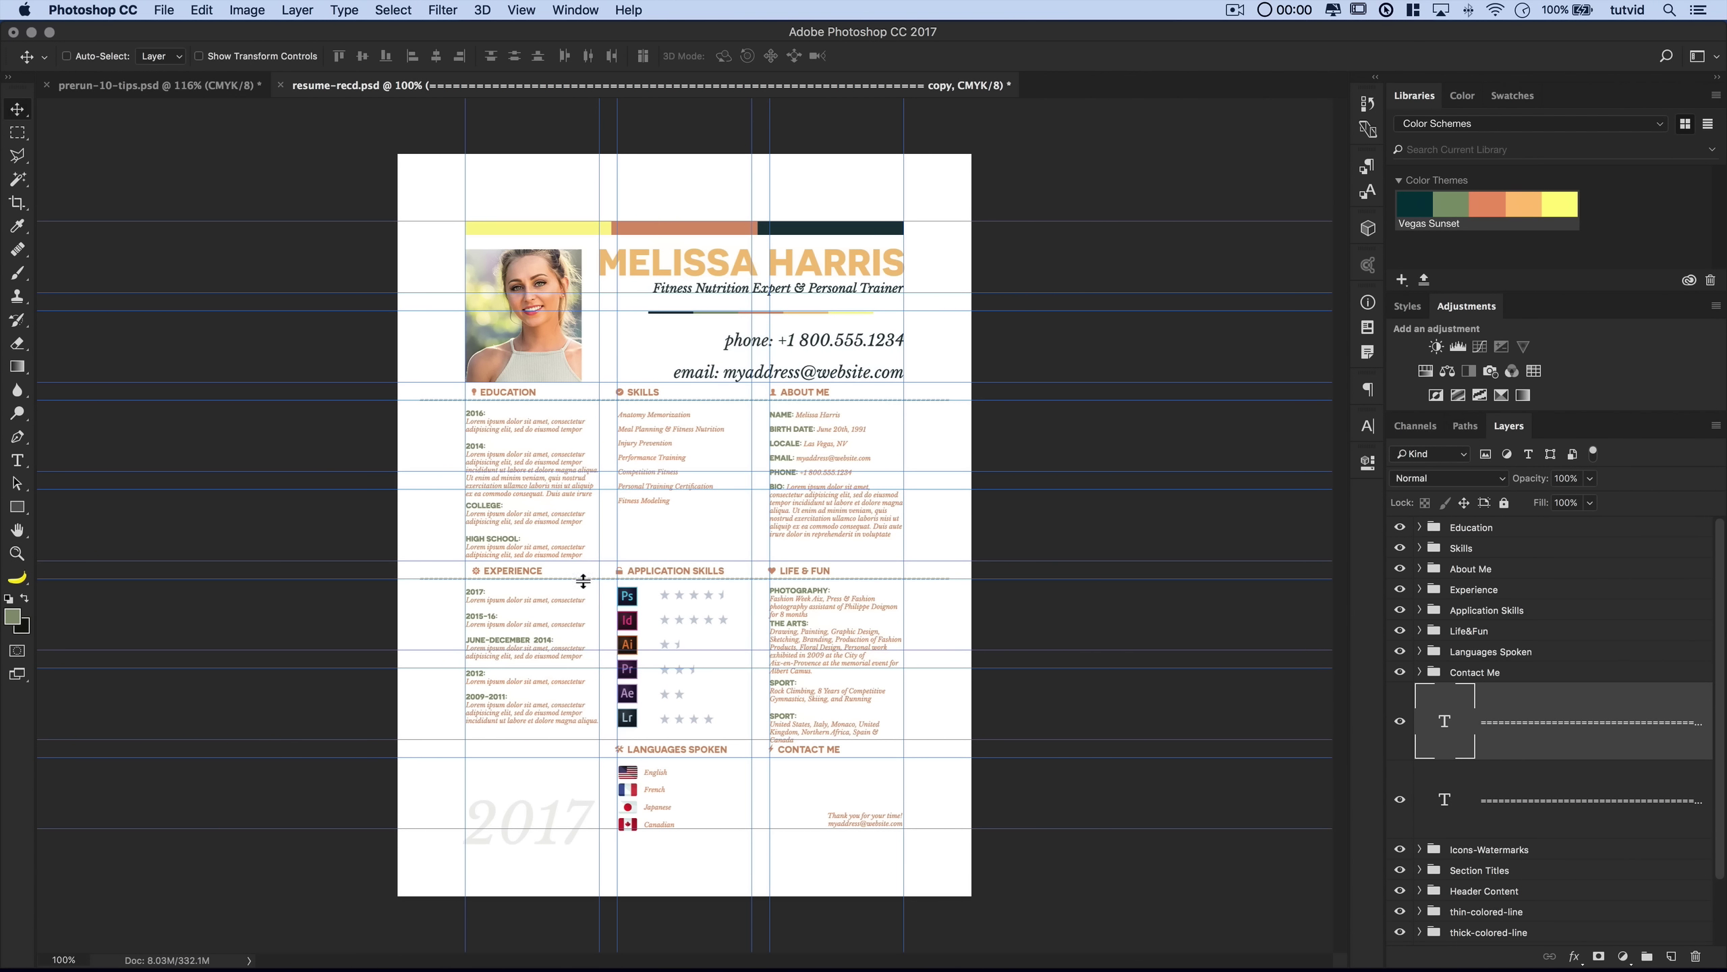
left_click_drag(586, 589, 595, 776)
key("z")
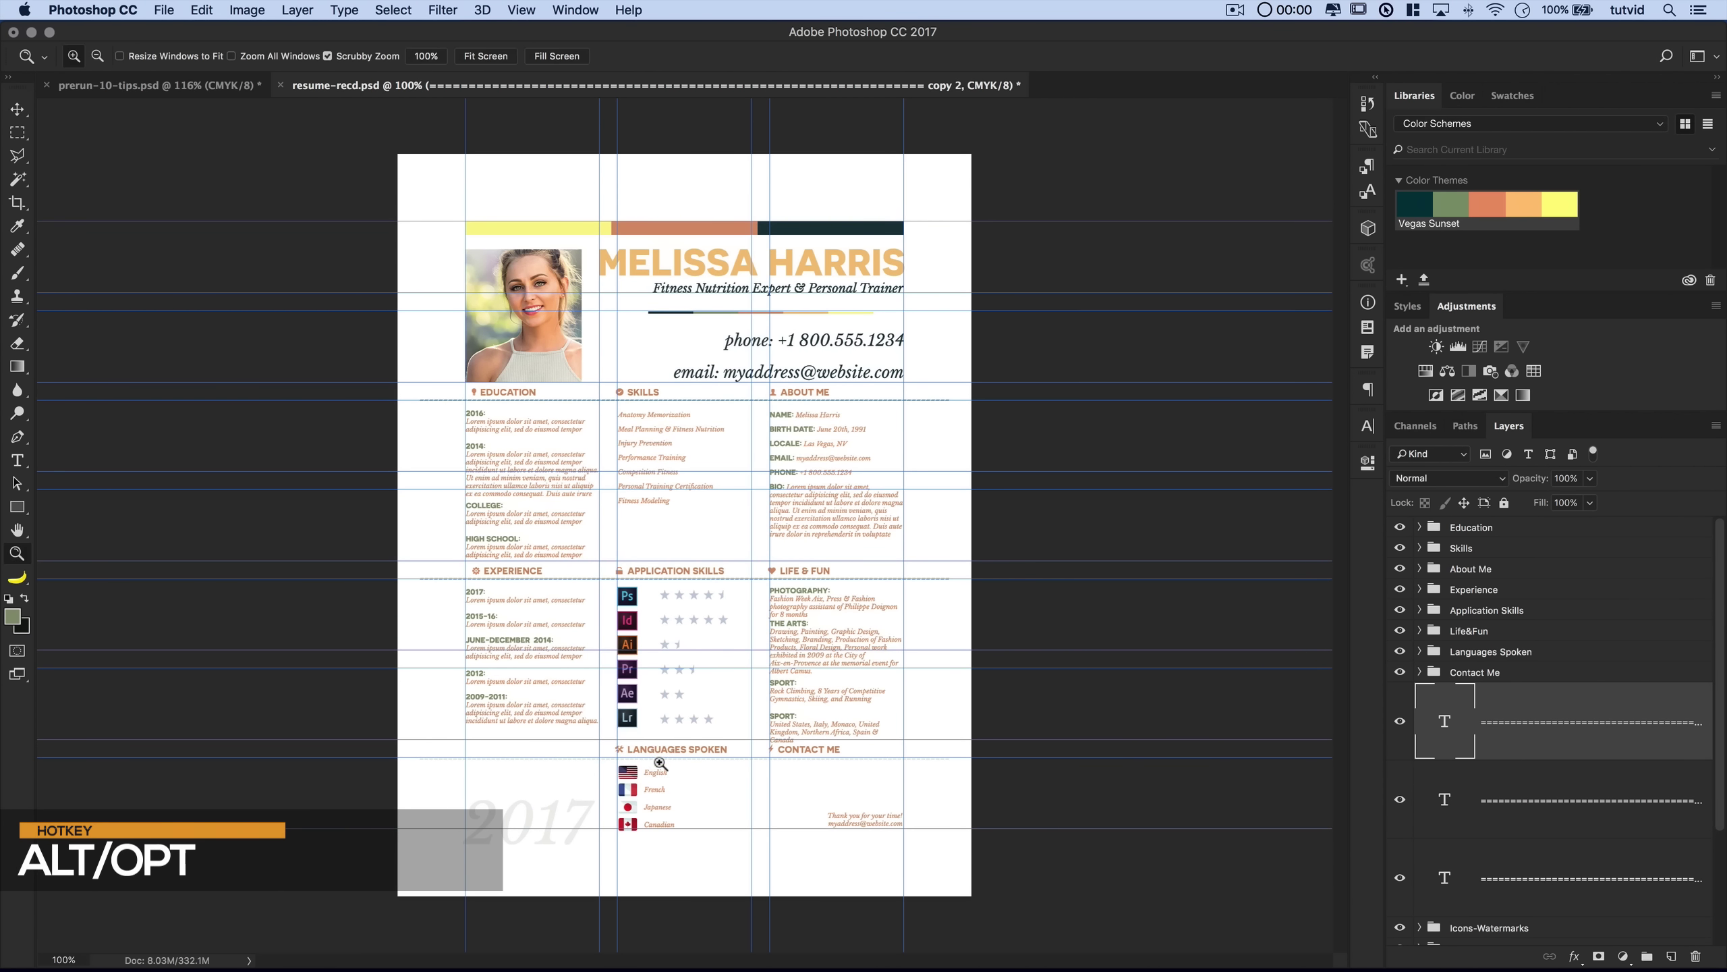
left_click(662, 761)
left_click(662, 762)
left_click(662, 763)
left_click(660, 765)
key("v")
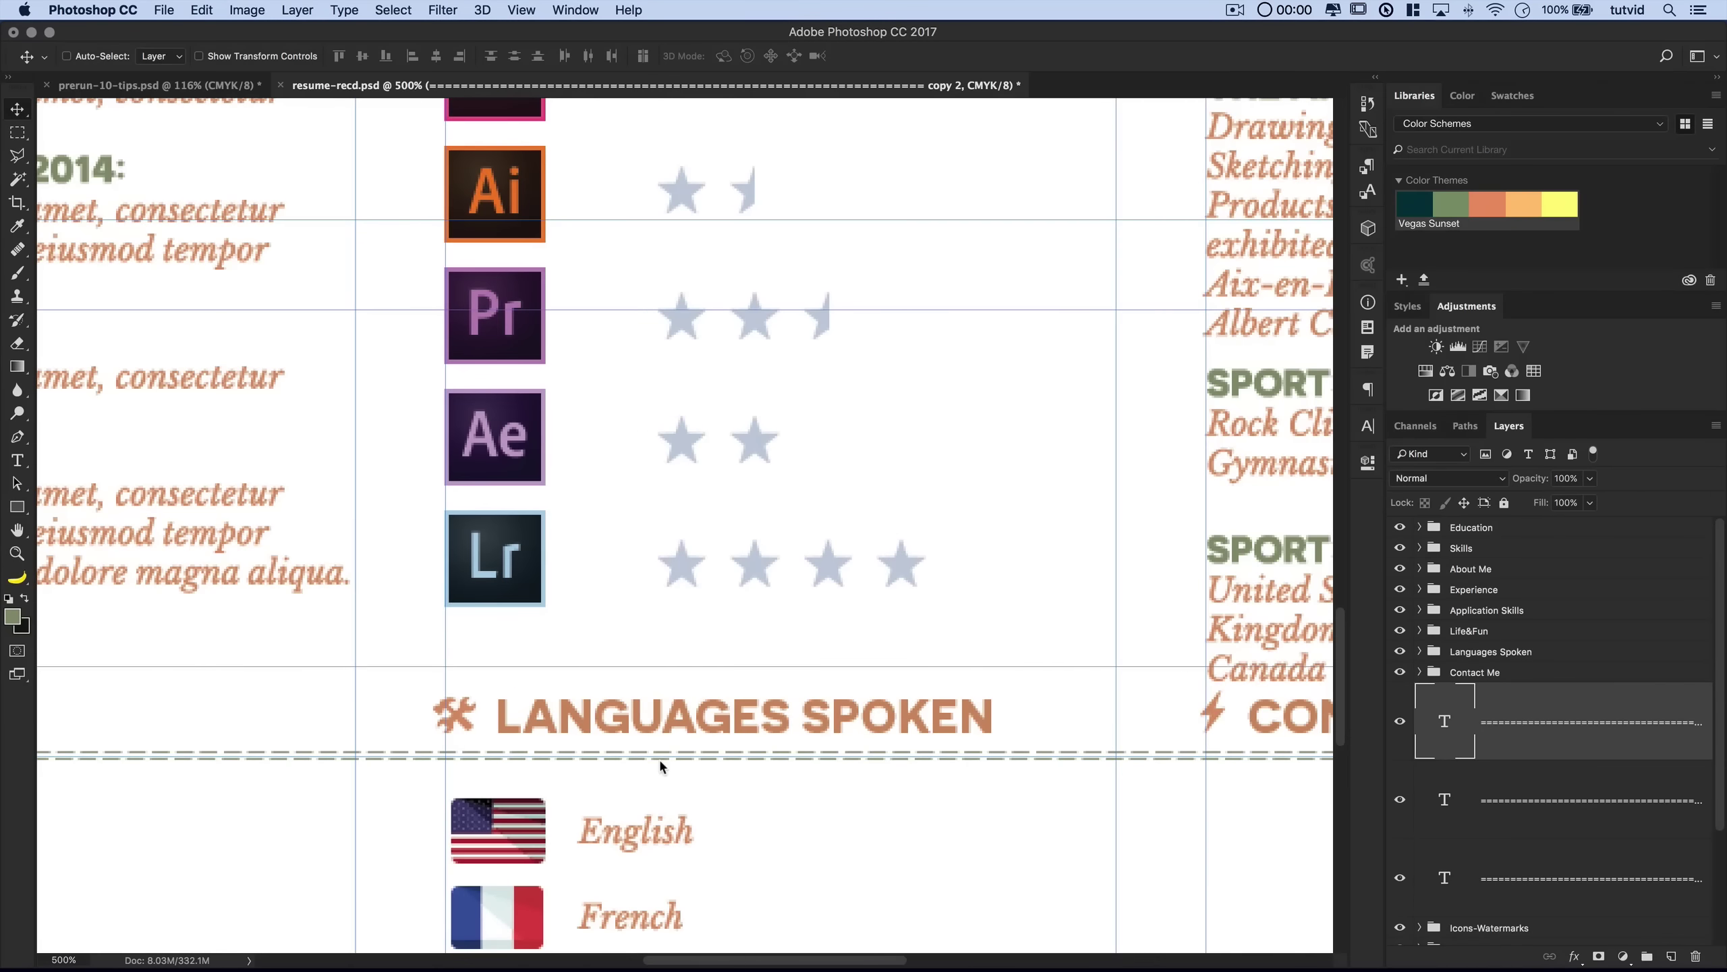
key("super+minus")
key("super+minus")
key("super+minus")
key("super+minus")
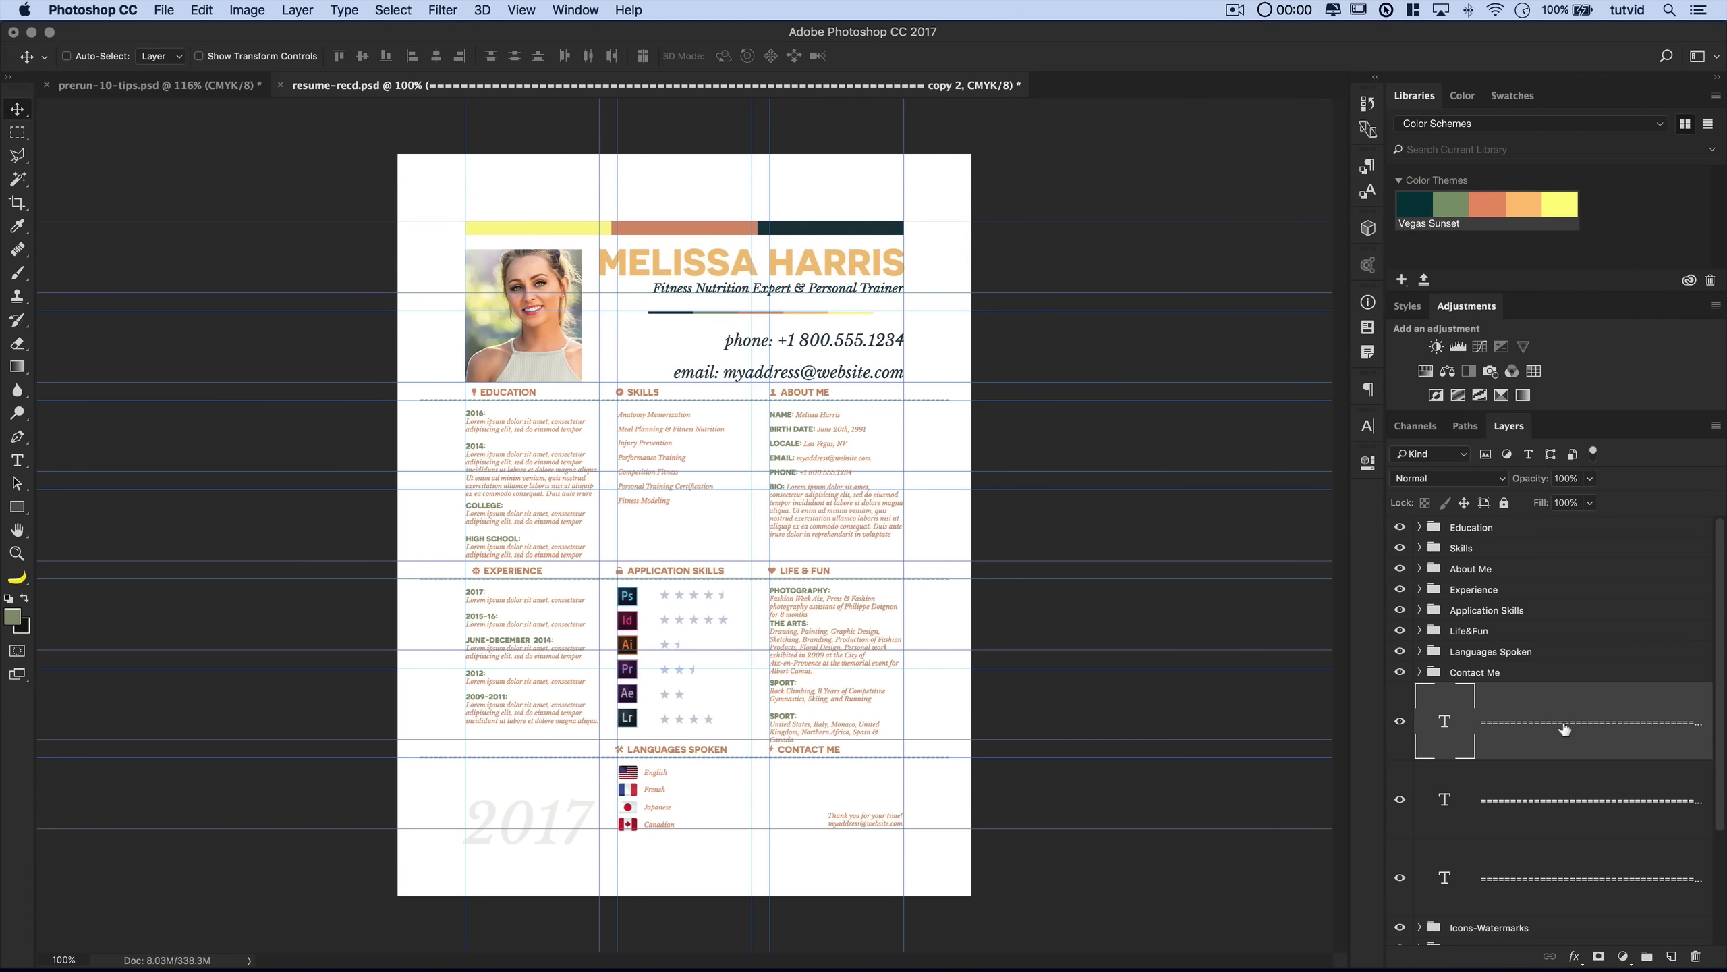
- Duplicate the lowest equals-sign line and free-transform the copy, rotating it -90° and placing it vertically between the Education and Skills columns
key("super+j")
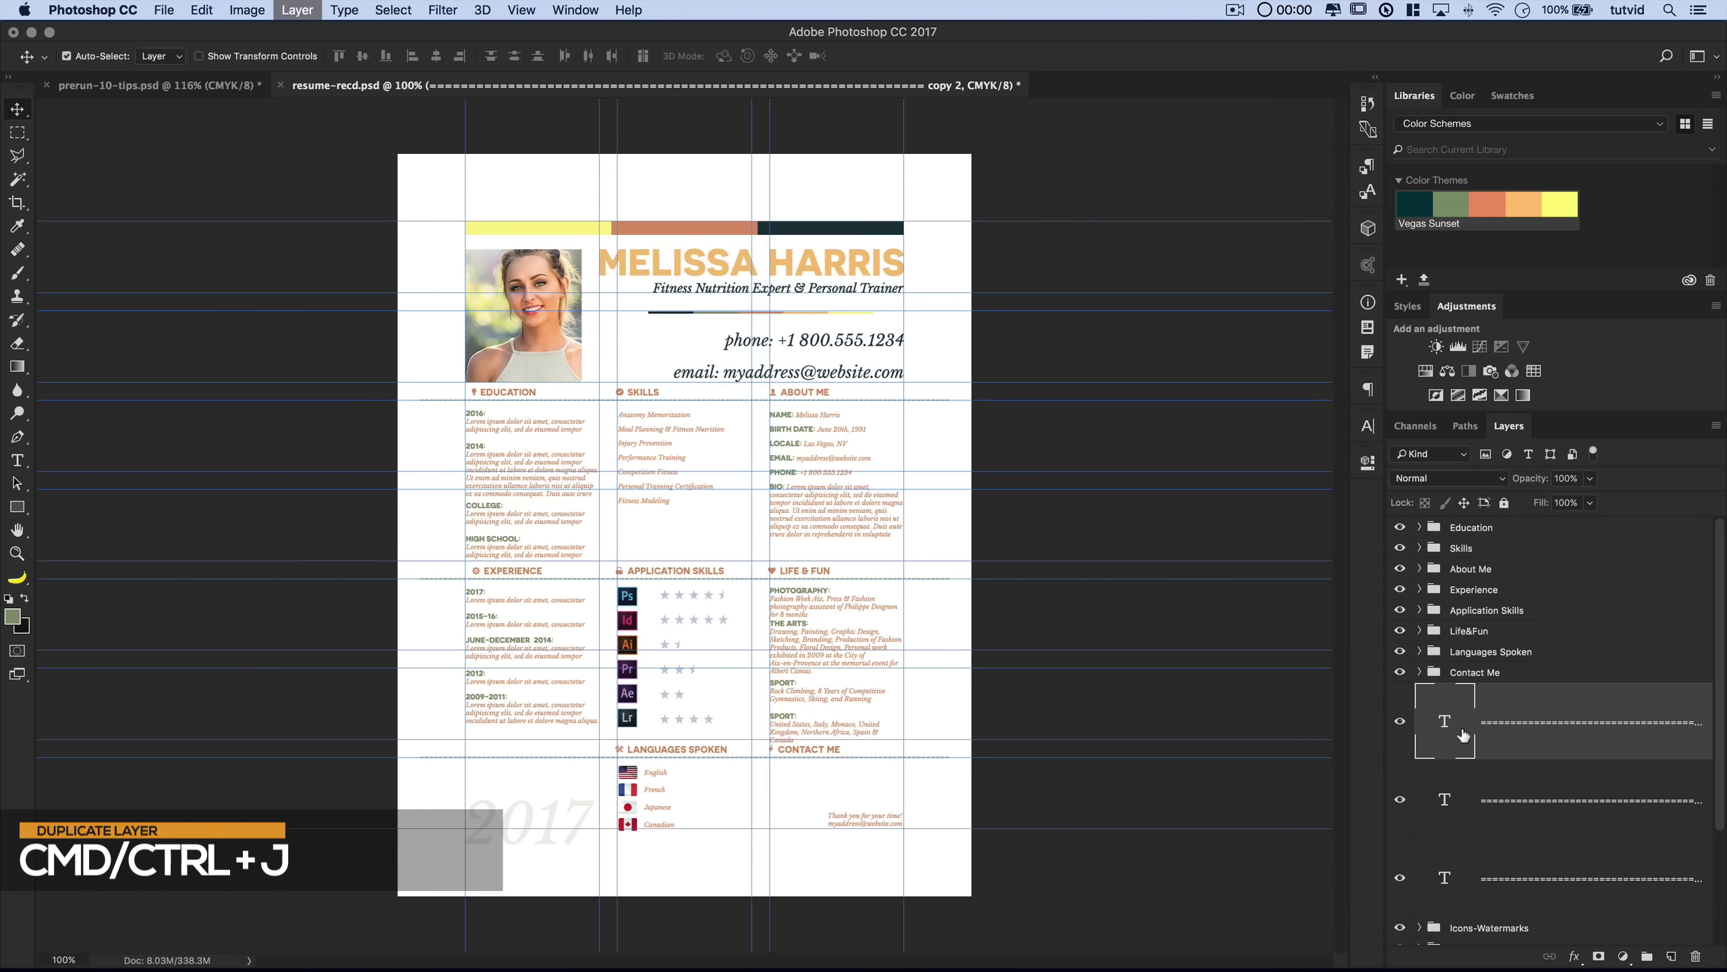
left_click(215, 7)
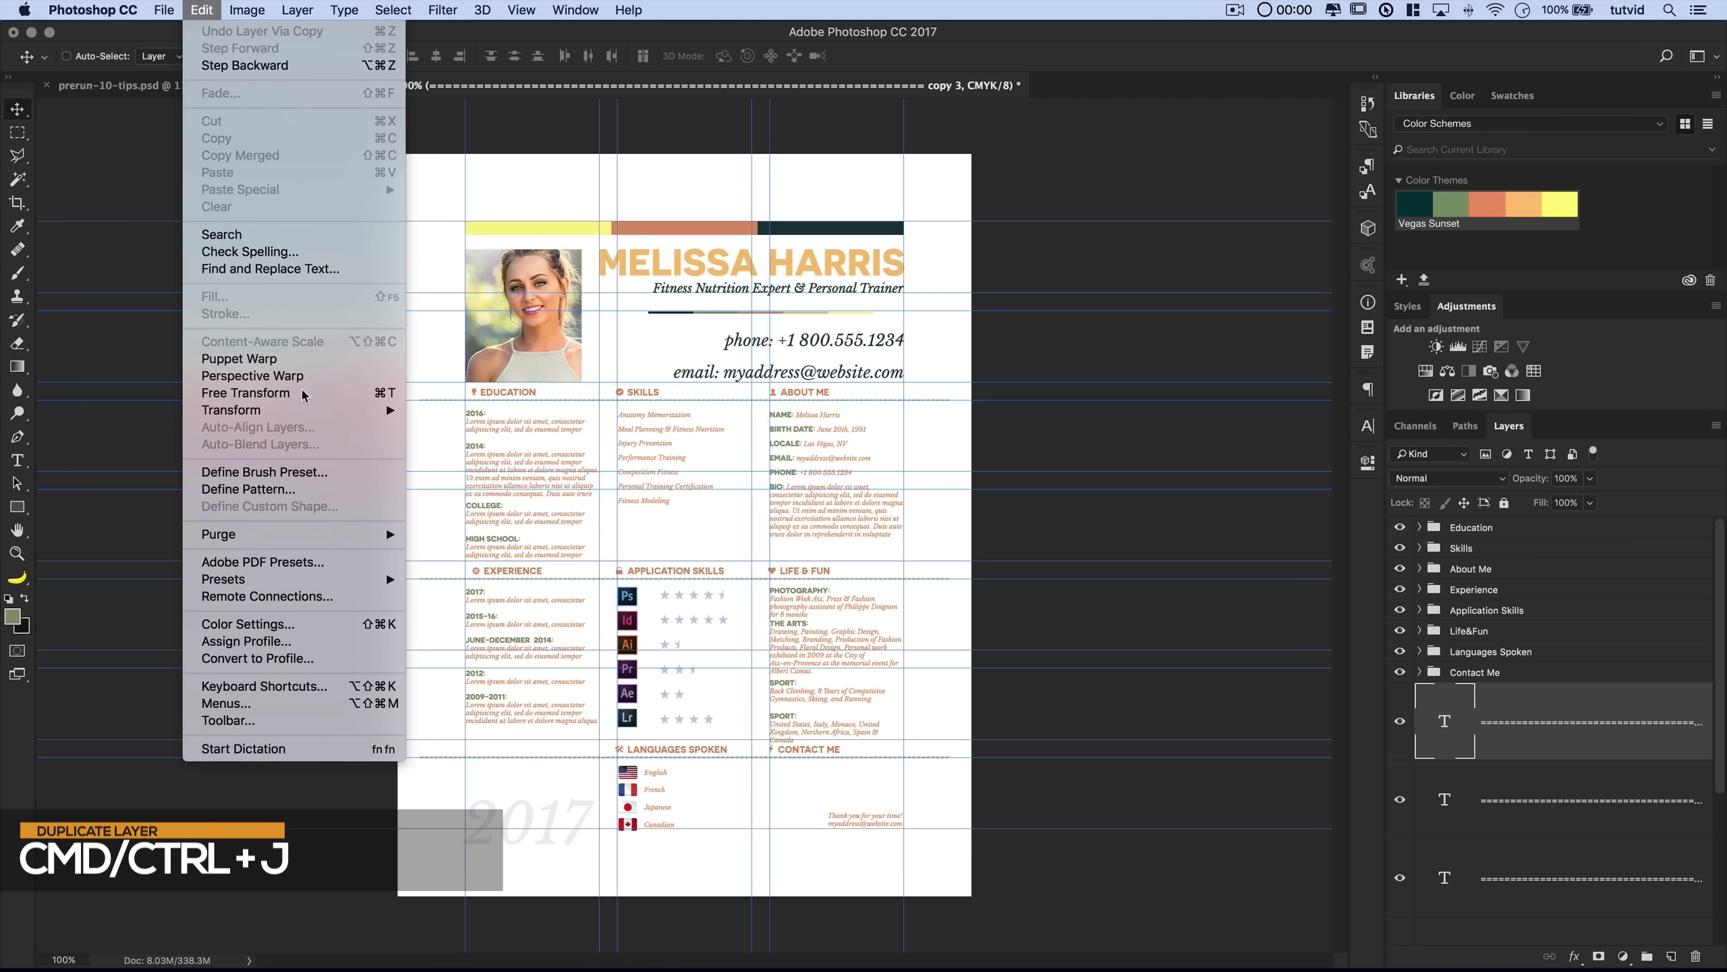
left_click(865, 588)
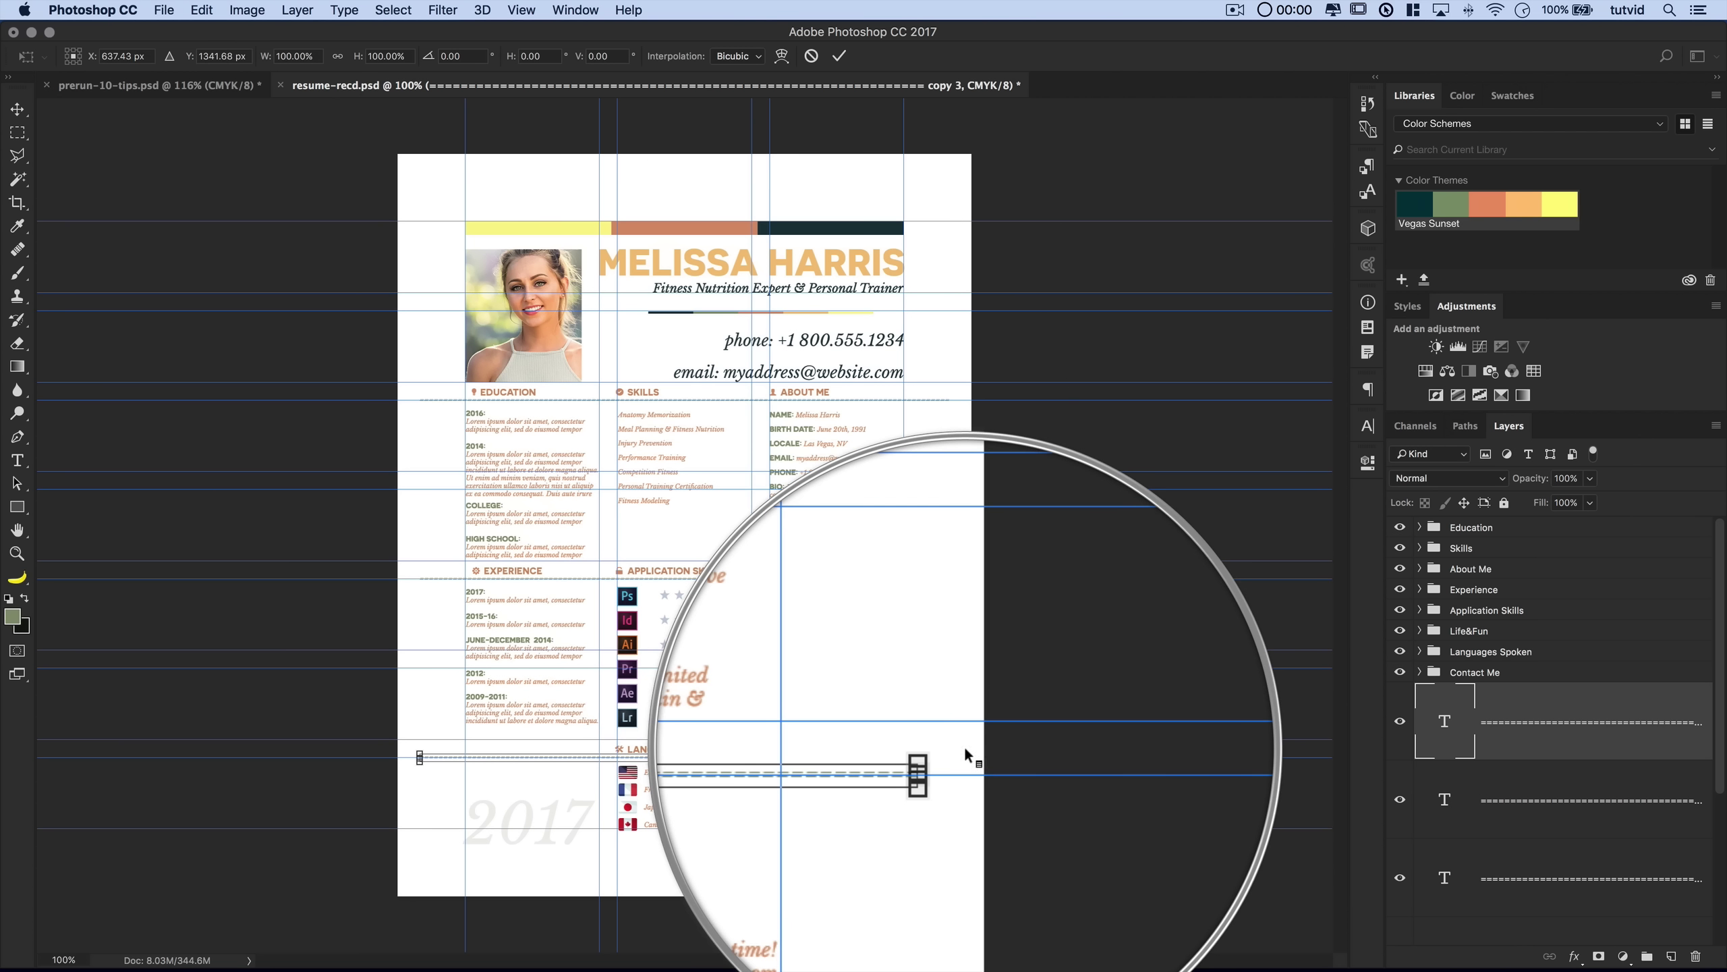
left_click_drag(966, 748, 614, 440)
key("super+equal")
key("super+equal")
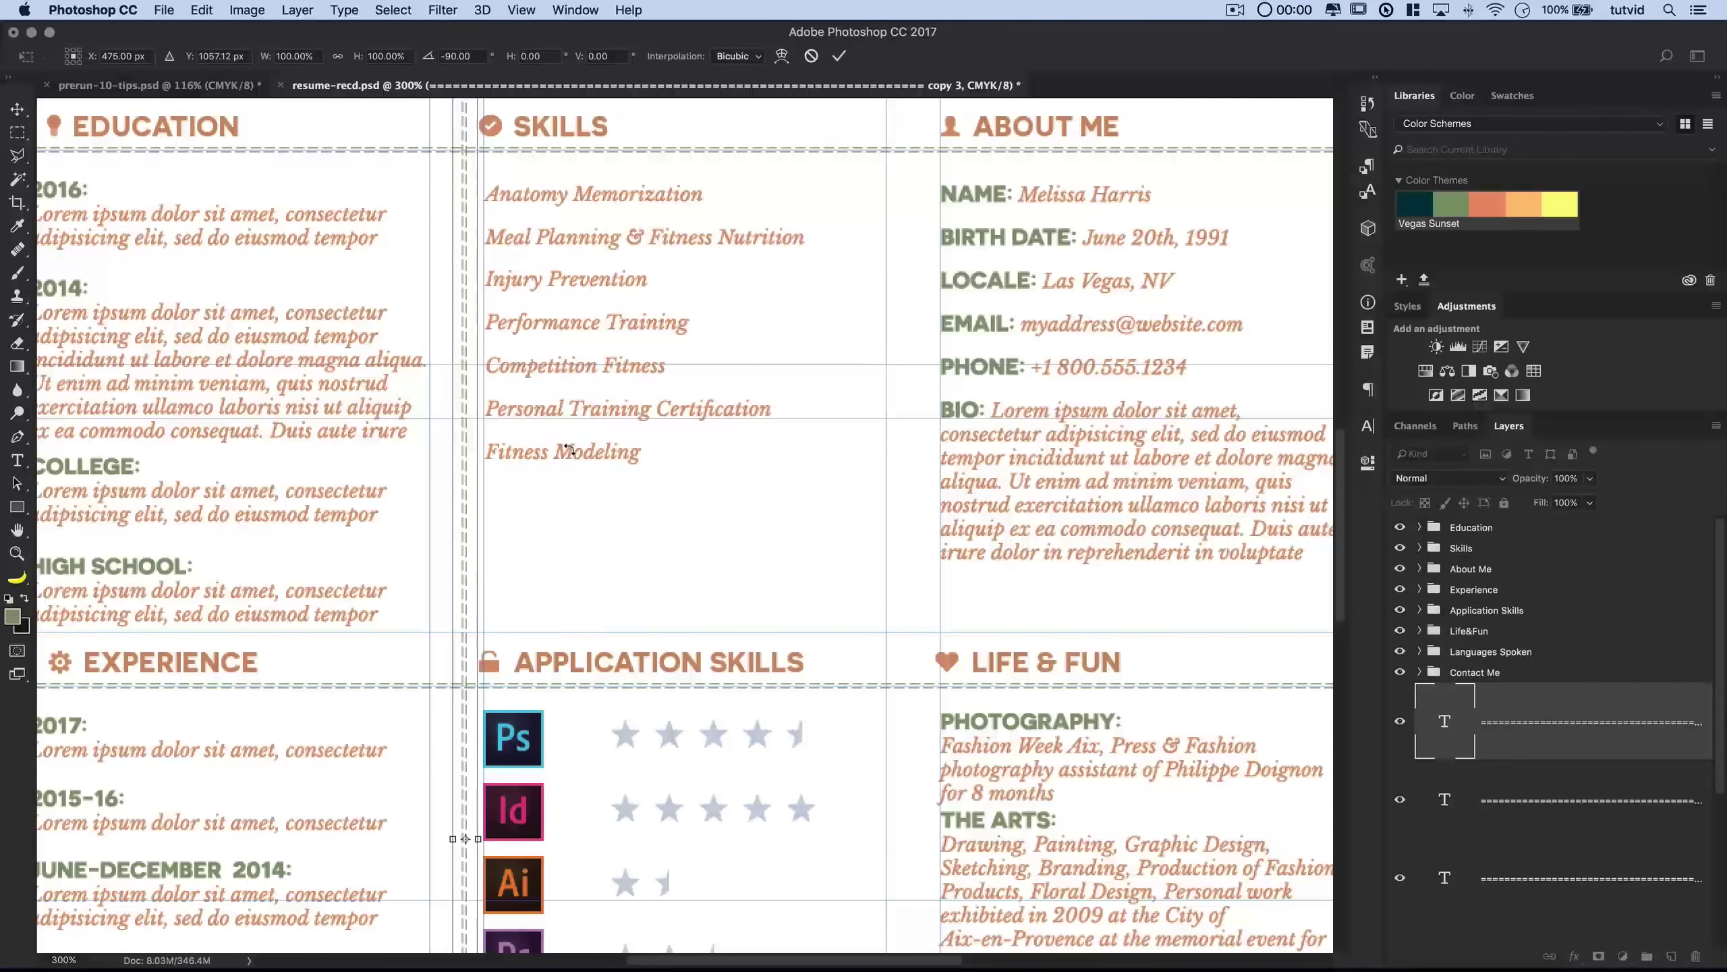
- Nudge the vertical line to X 468 px to center it in the gutter between the first two columns, and apply the transform
key("shift+Left")
key("Left")
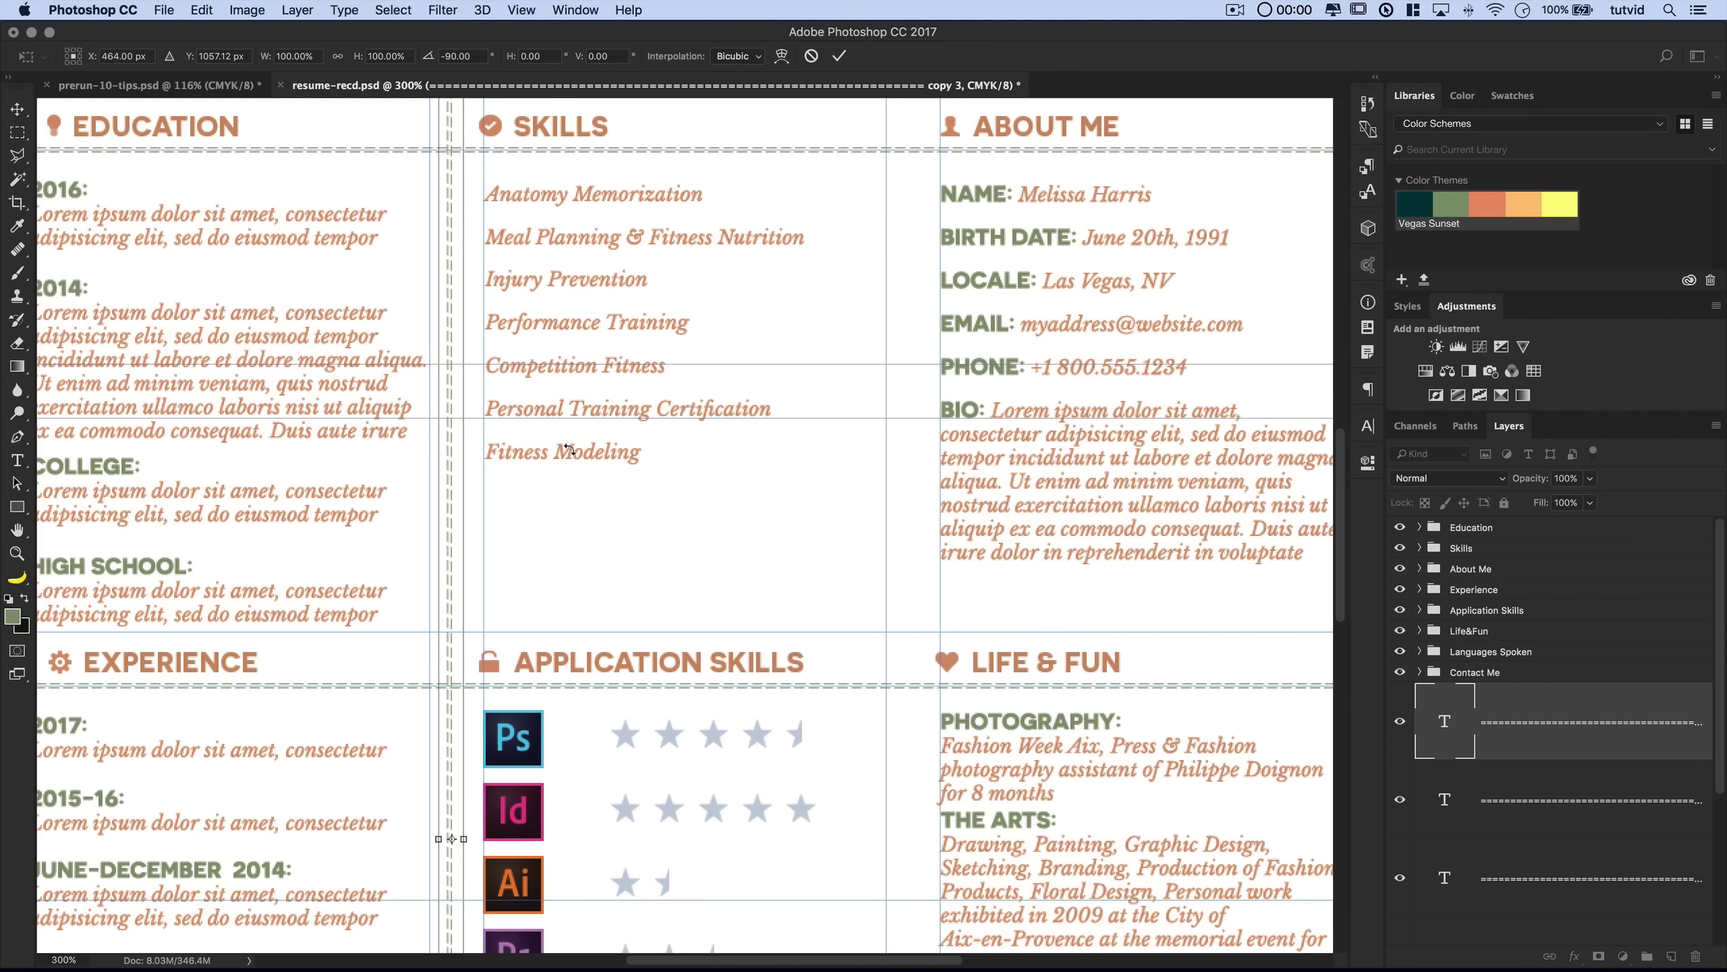
key("Right")
key("Right")
key("Right")
key("Right")
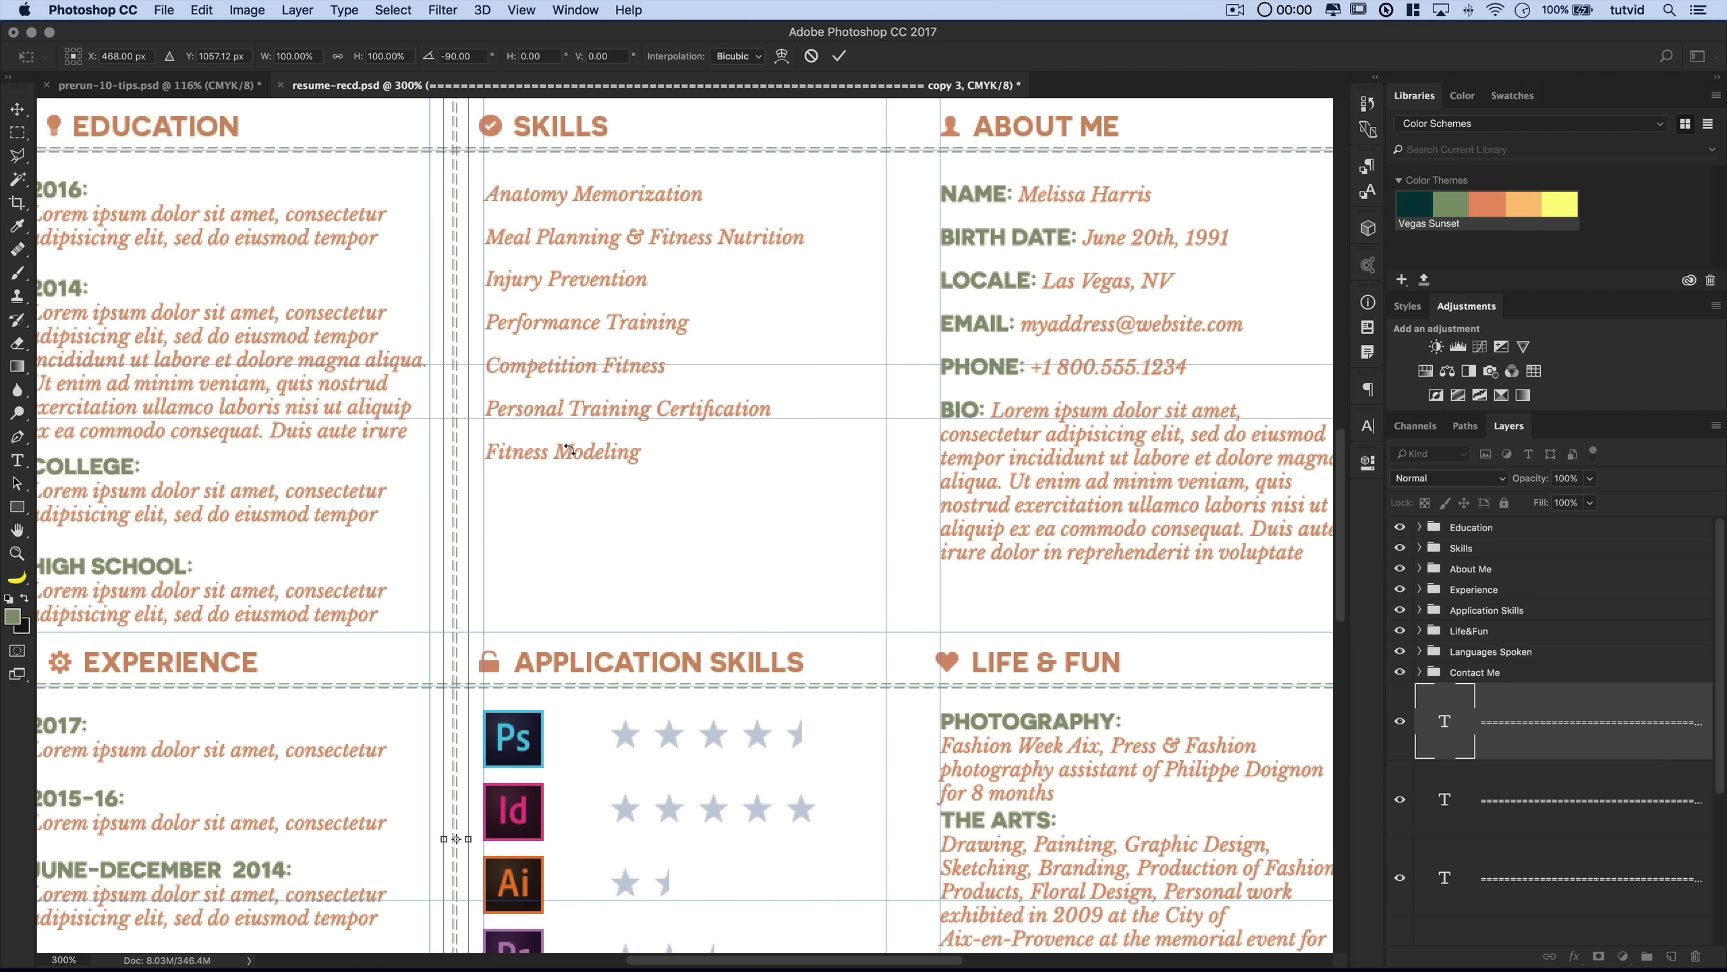
key("Return")
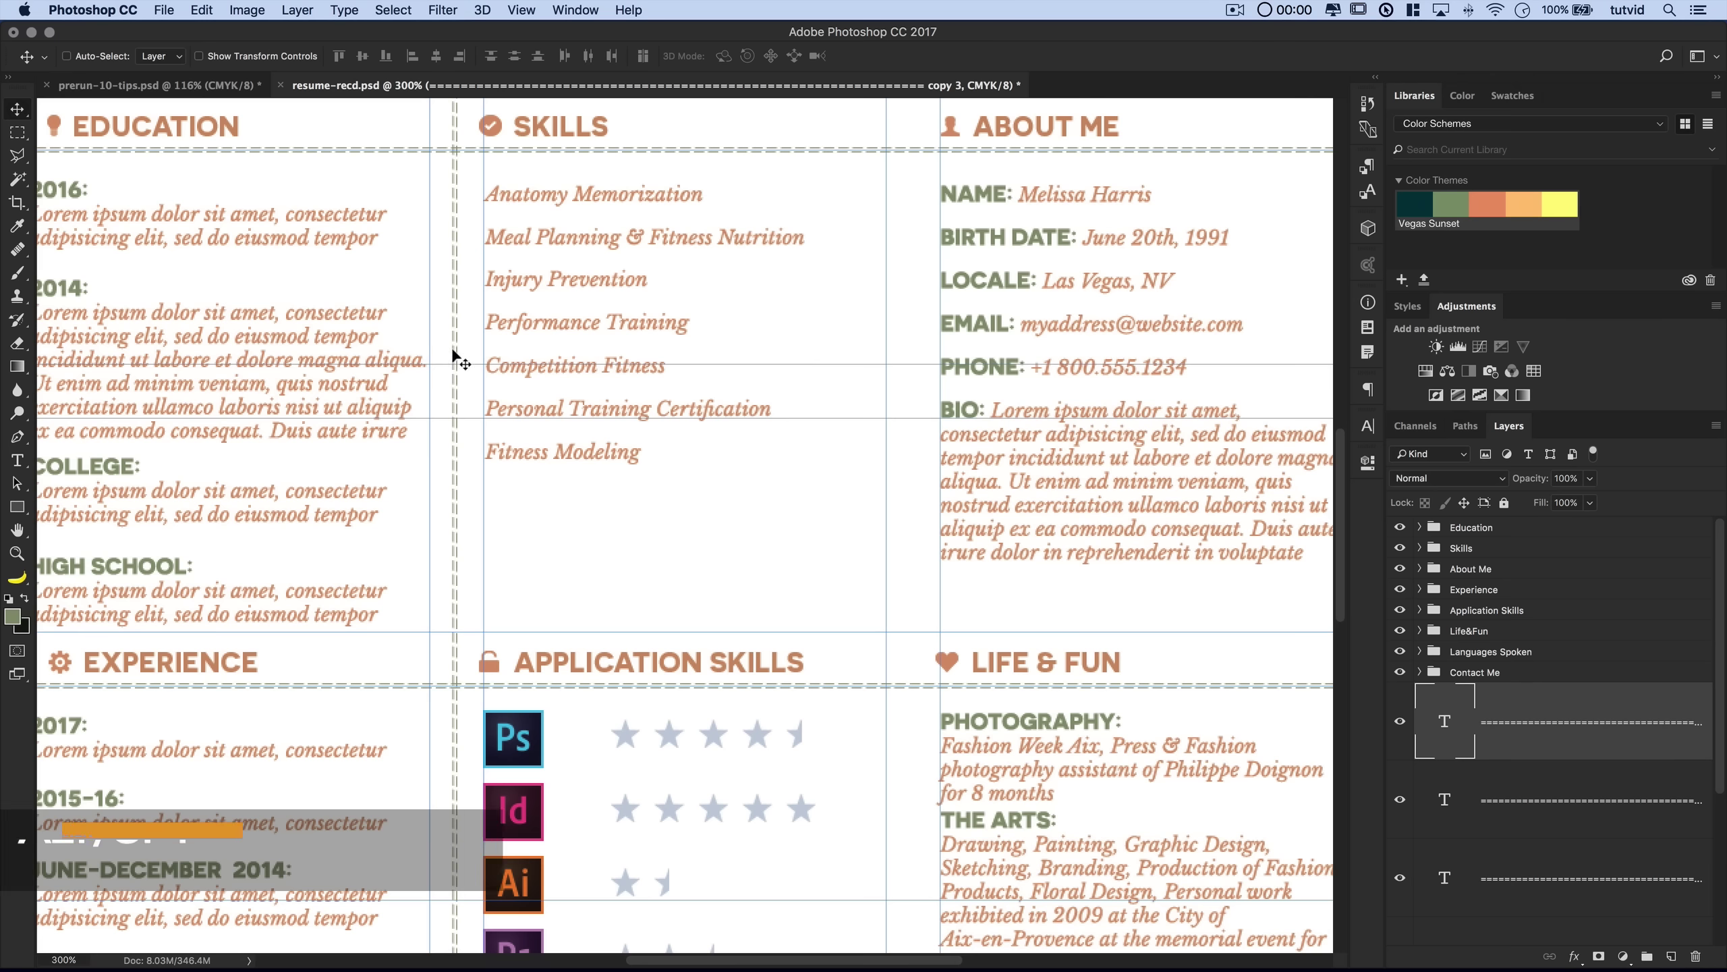
- Duplicate the vertical divider line into the gutter between the Skills and About Me columns
left_click_drag(453, 328, 914, 333)
left_click_drag(941, 444, 942, 483)
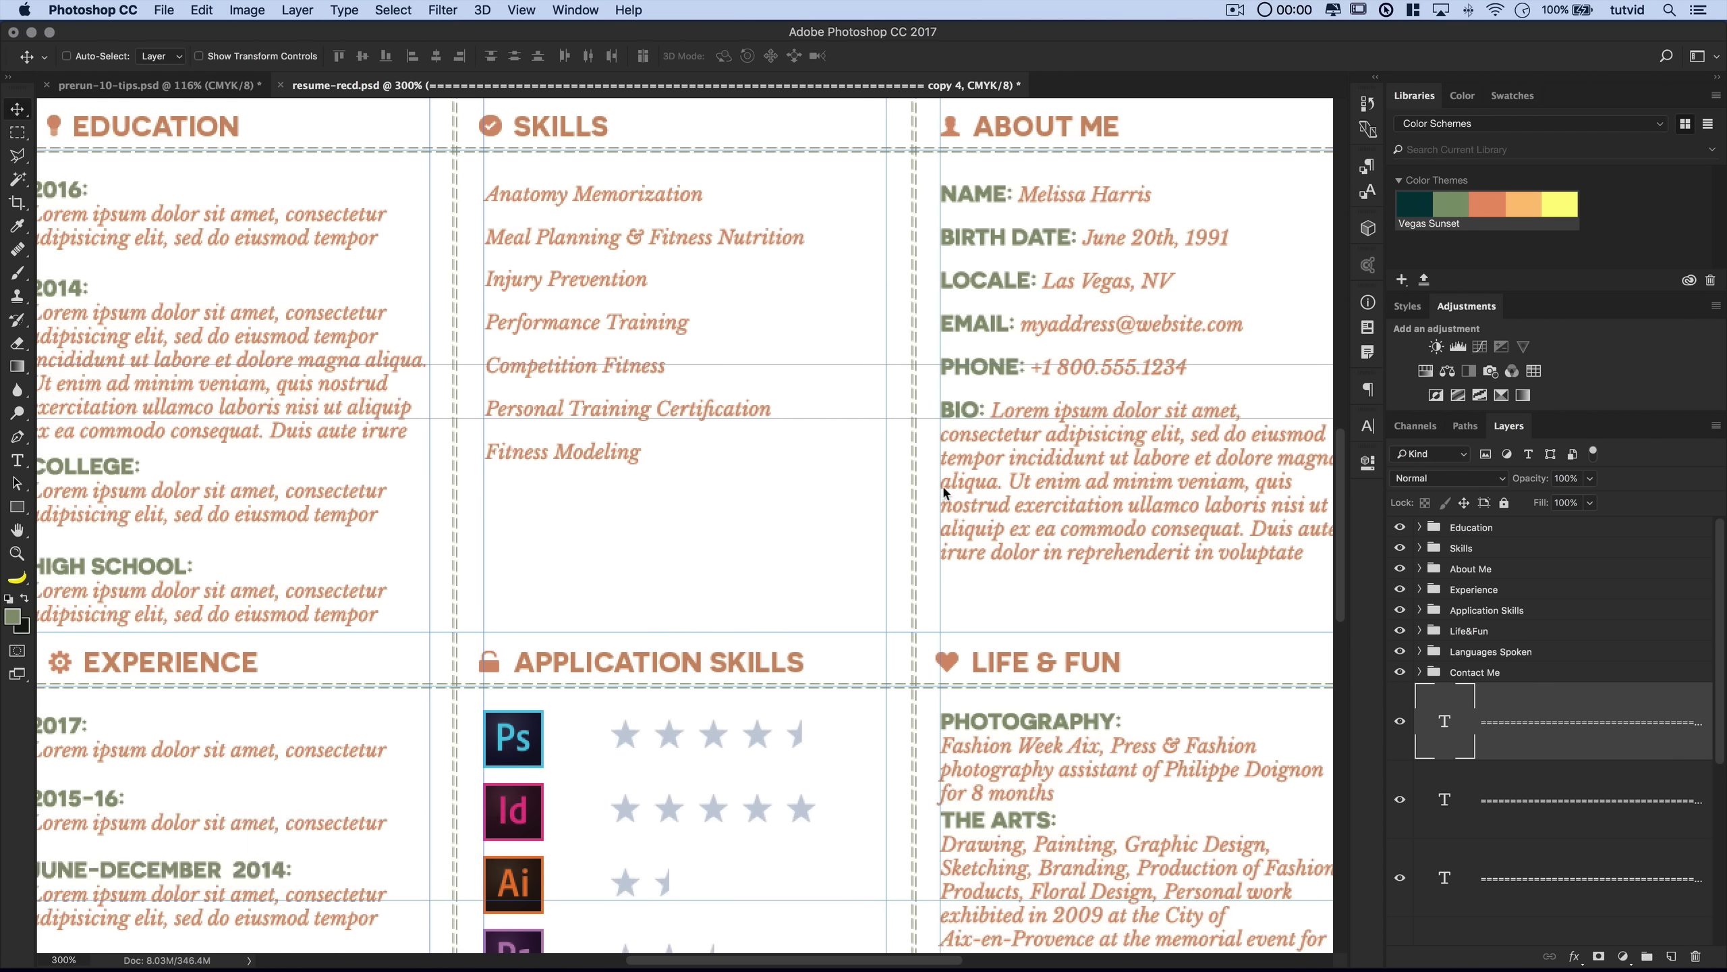
key("super+1")
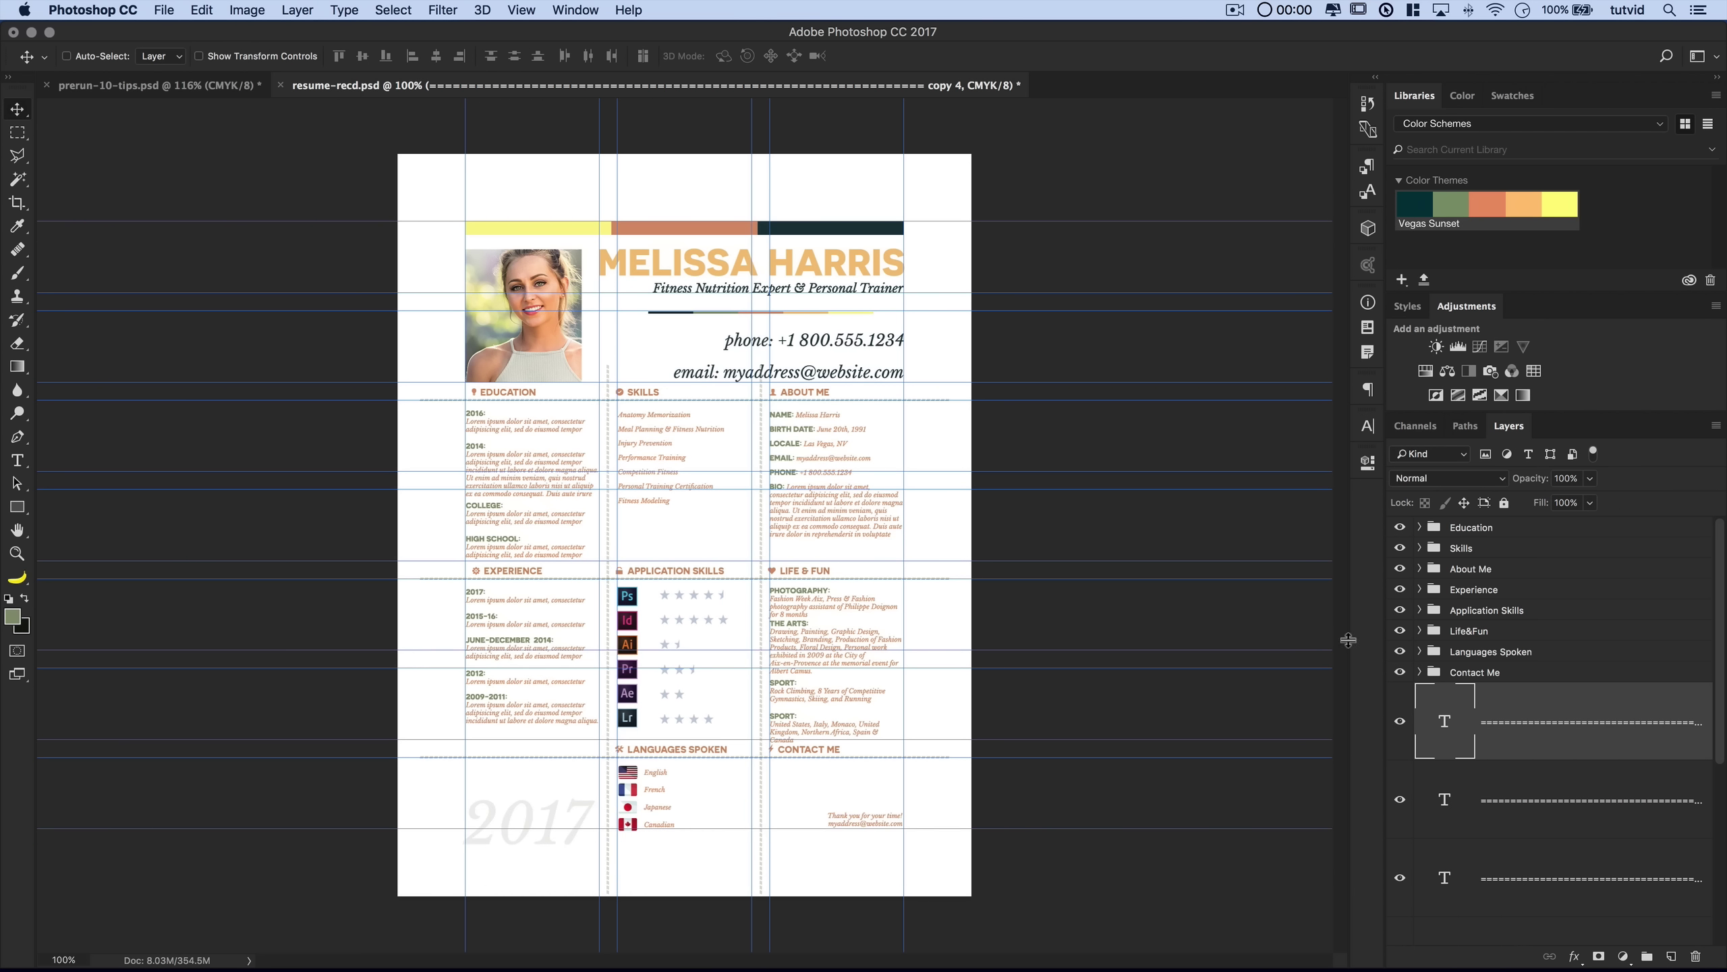
- Convert all five equals-sign text layers to shapes and merge them into a single layer
scroll(1526, 768, "down", 5)
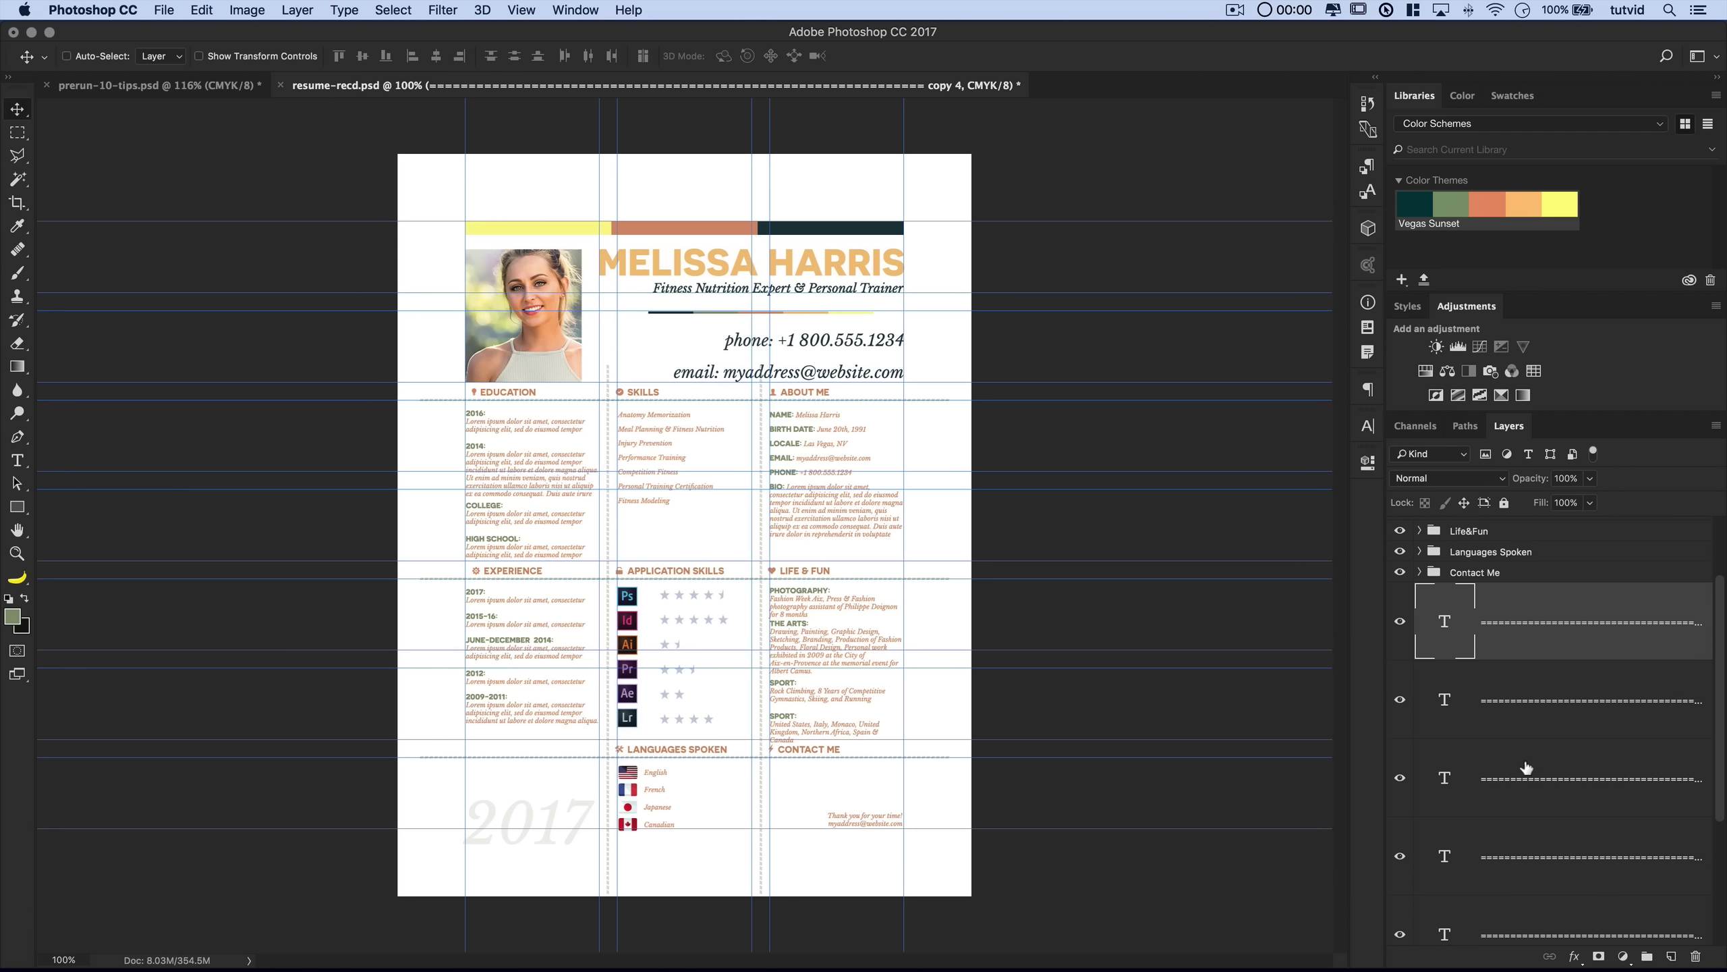
scroll(1510, 825, "down", 2)
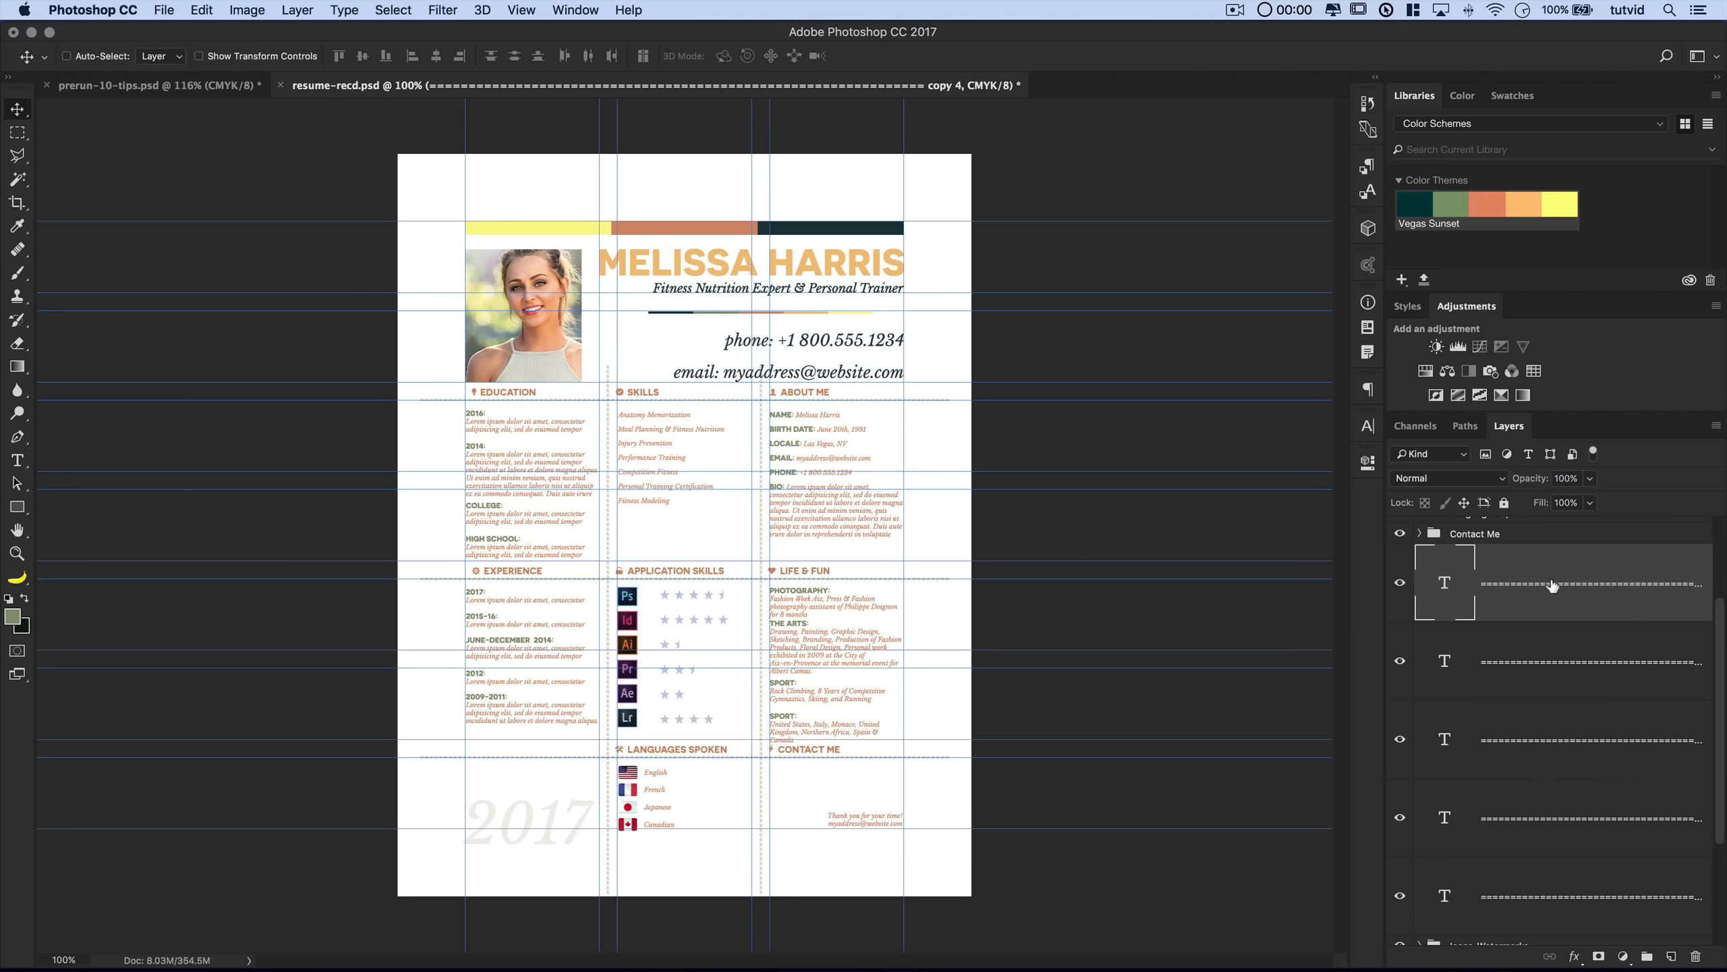
left_click(1504, 888, "shift")
right_click(1523, 605)
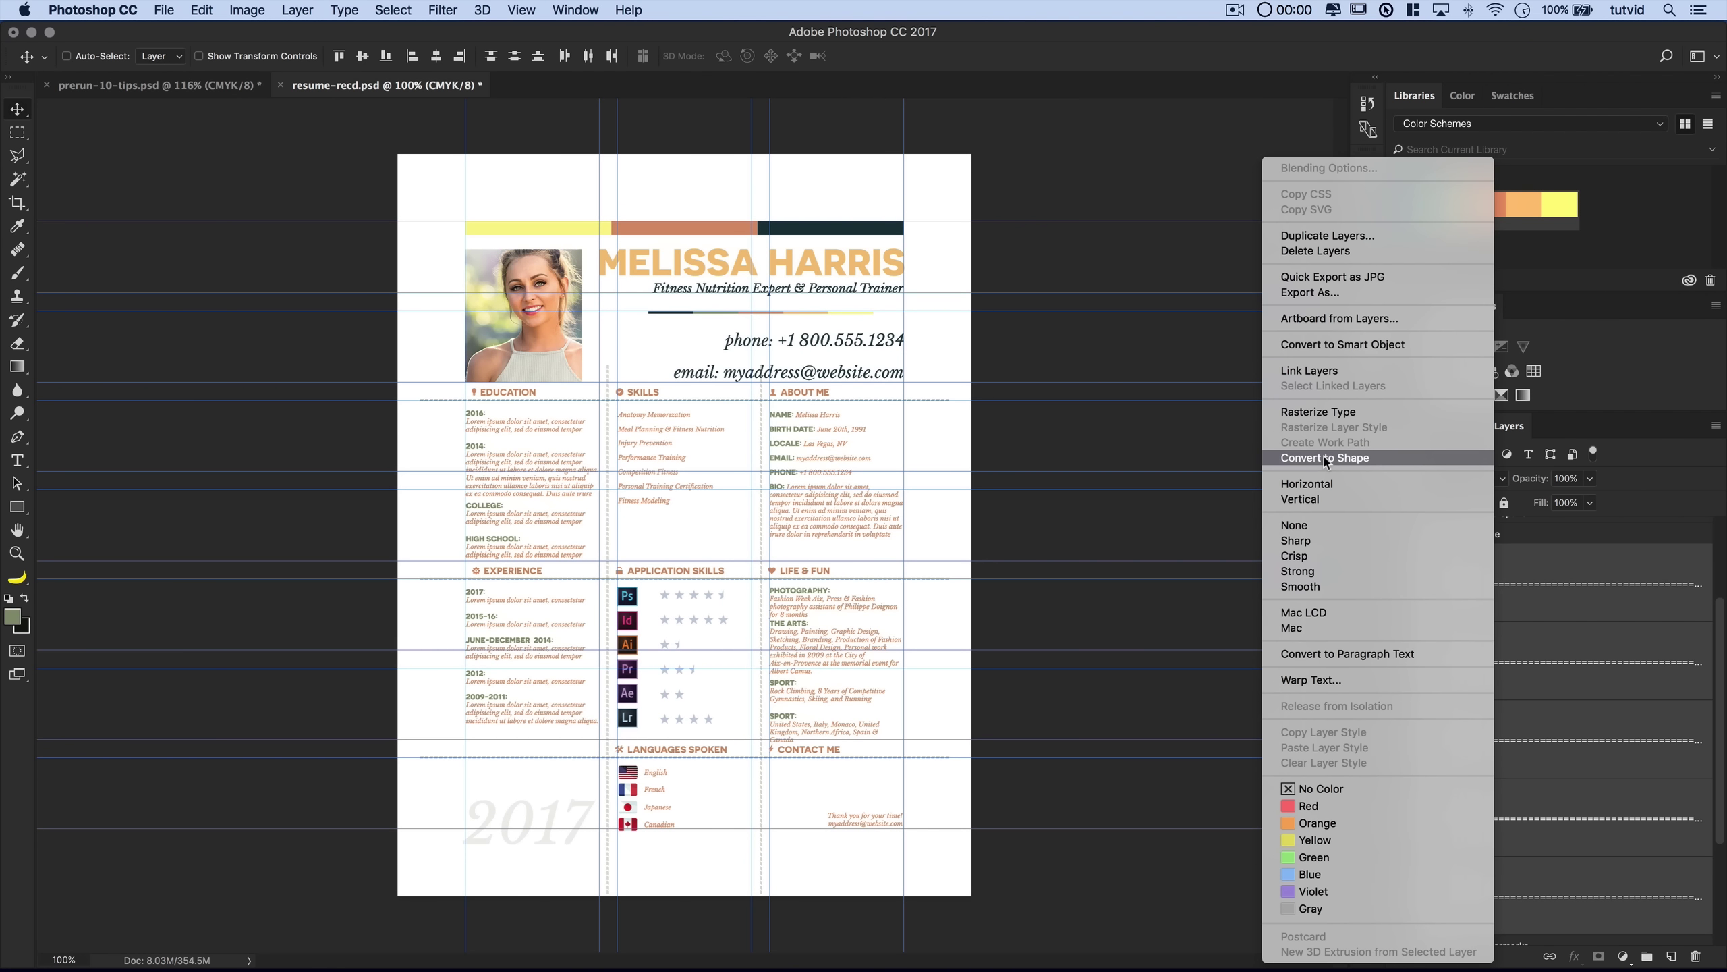
left_click(1326, 452)
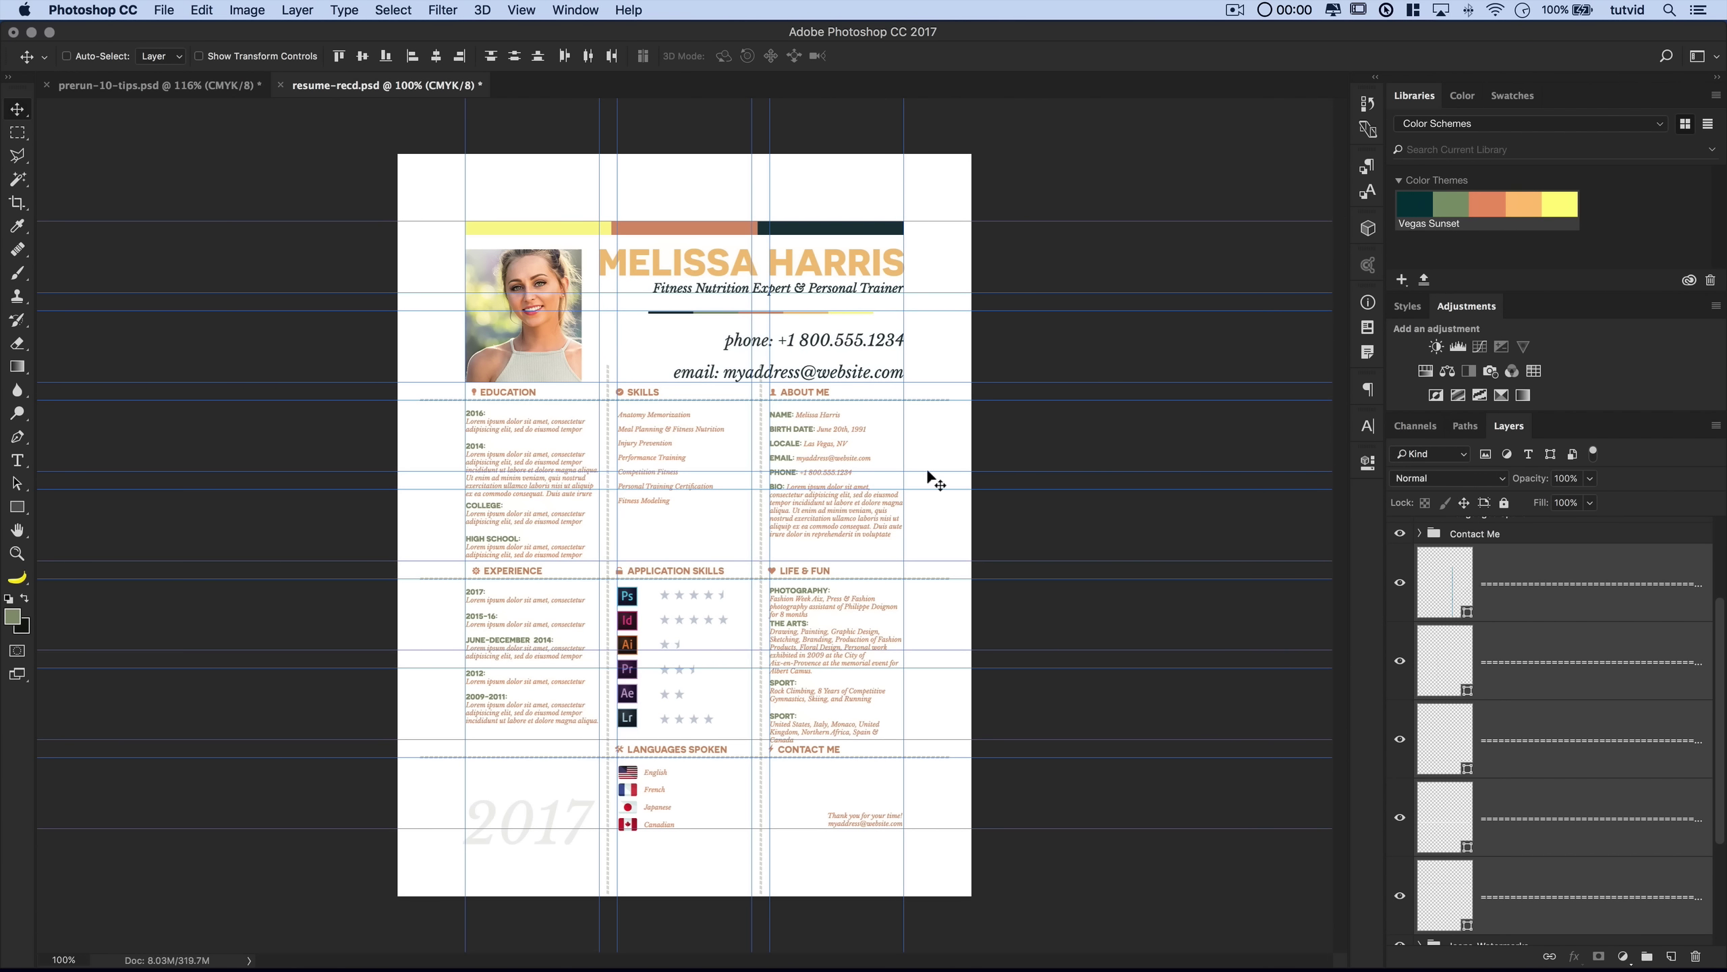
key("super+e")
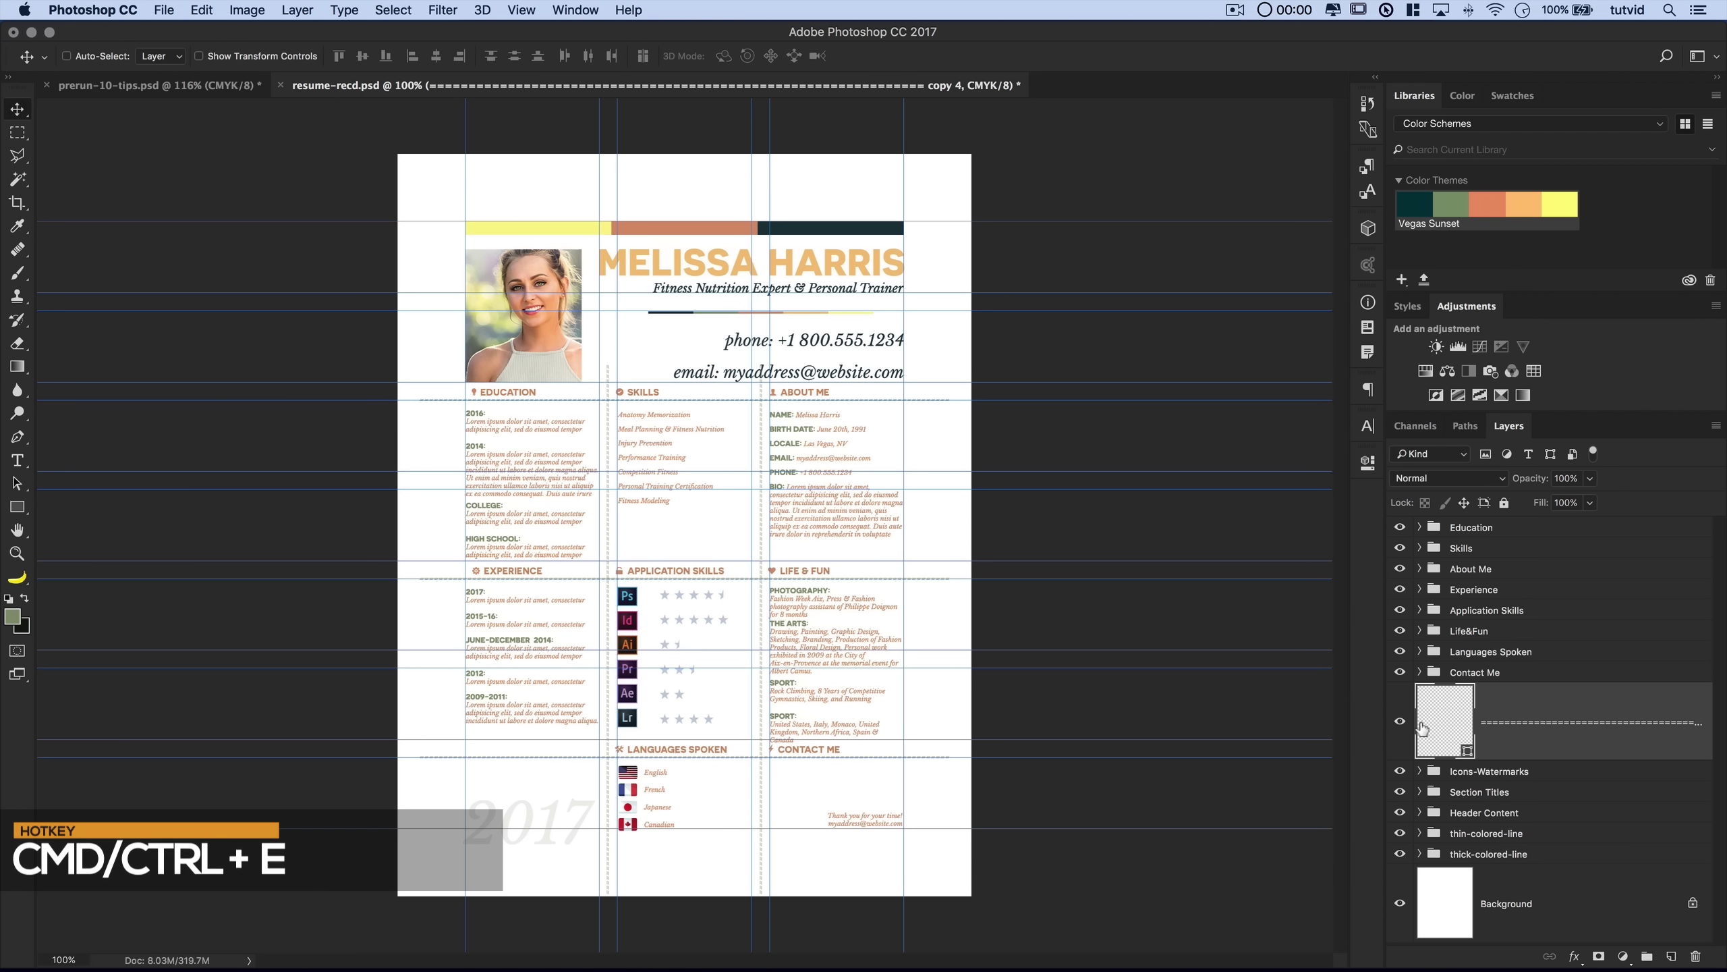
left_click(1399, 725)
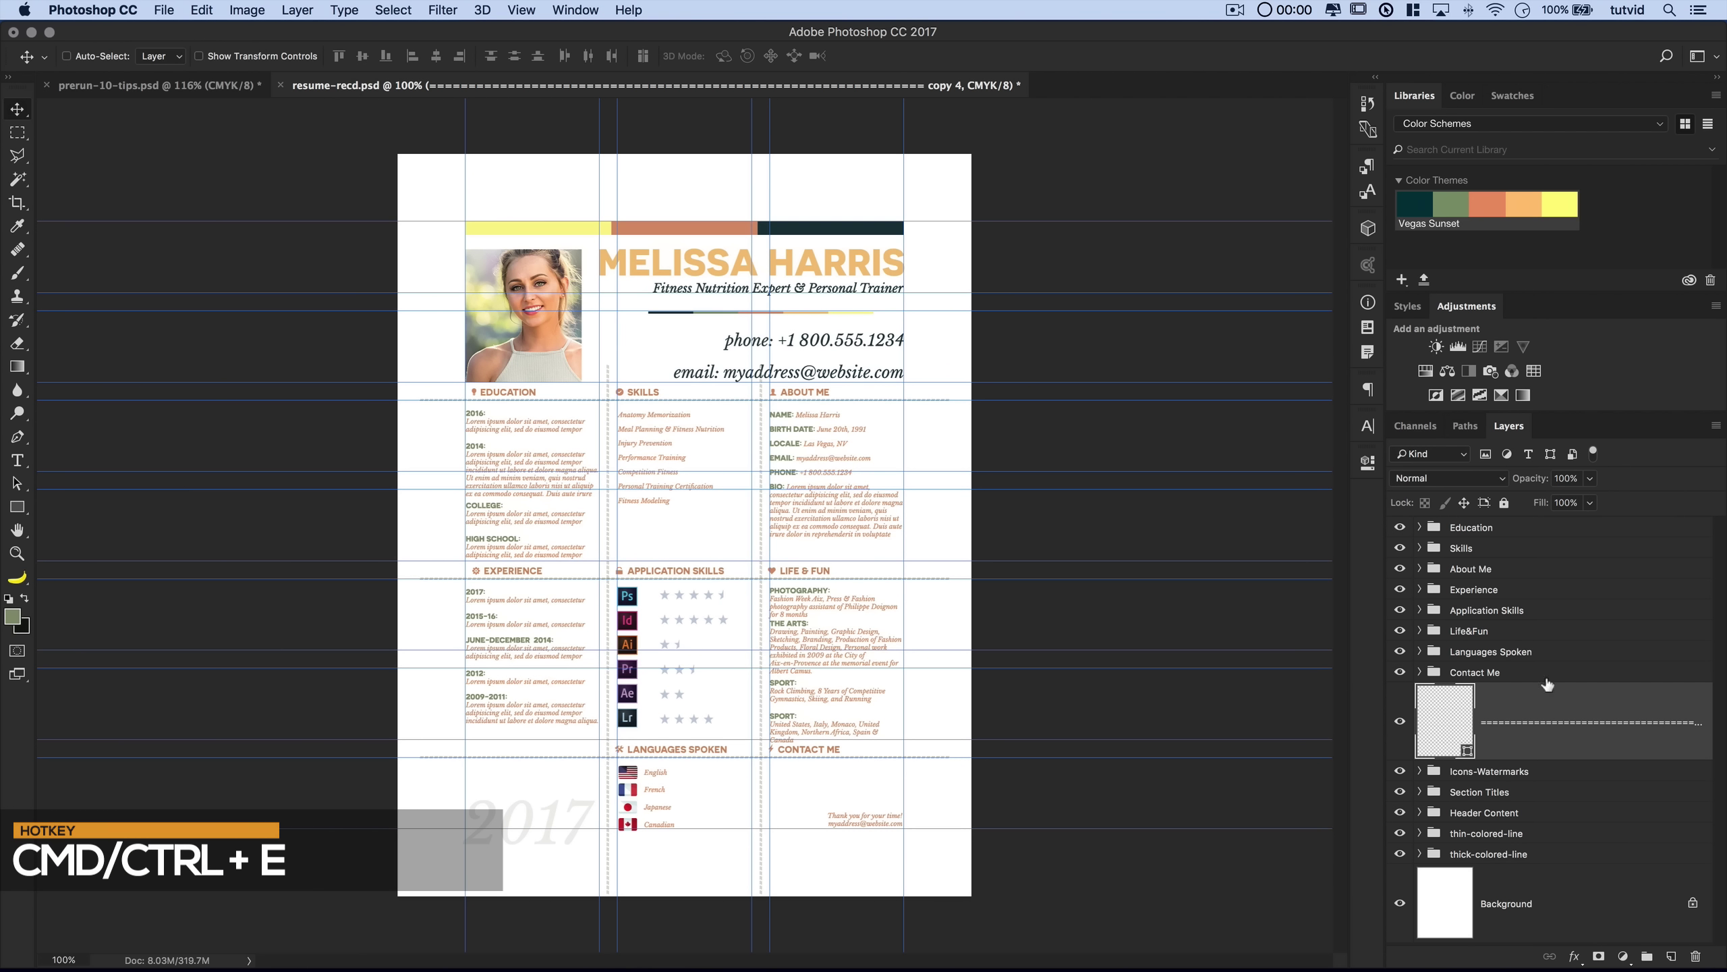
- Mask the merged divider lines to a rectangular selection spanning the three content columns, from beneath the photo to the lowest guide
key("m")
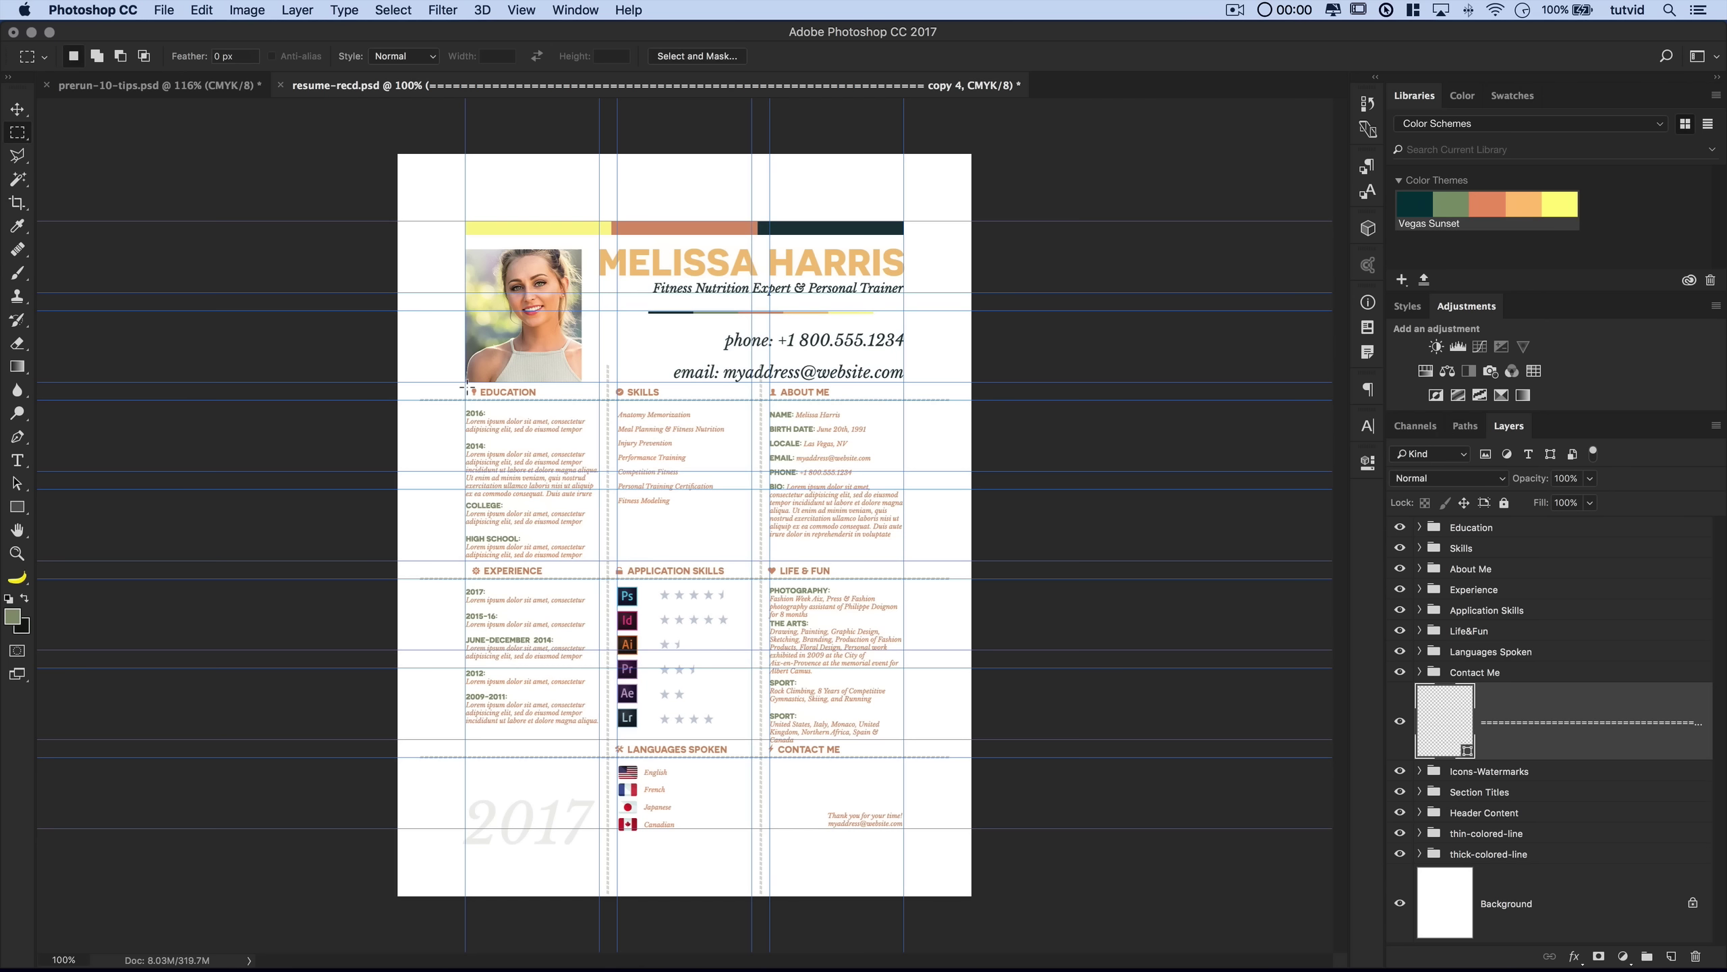
left_click_drag(465, 384, 904, 829)
left_click(297, 10)
mouse_move(406, 300)
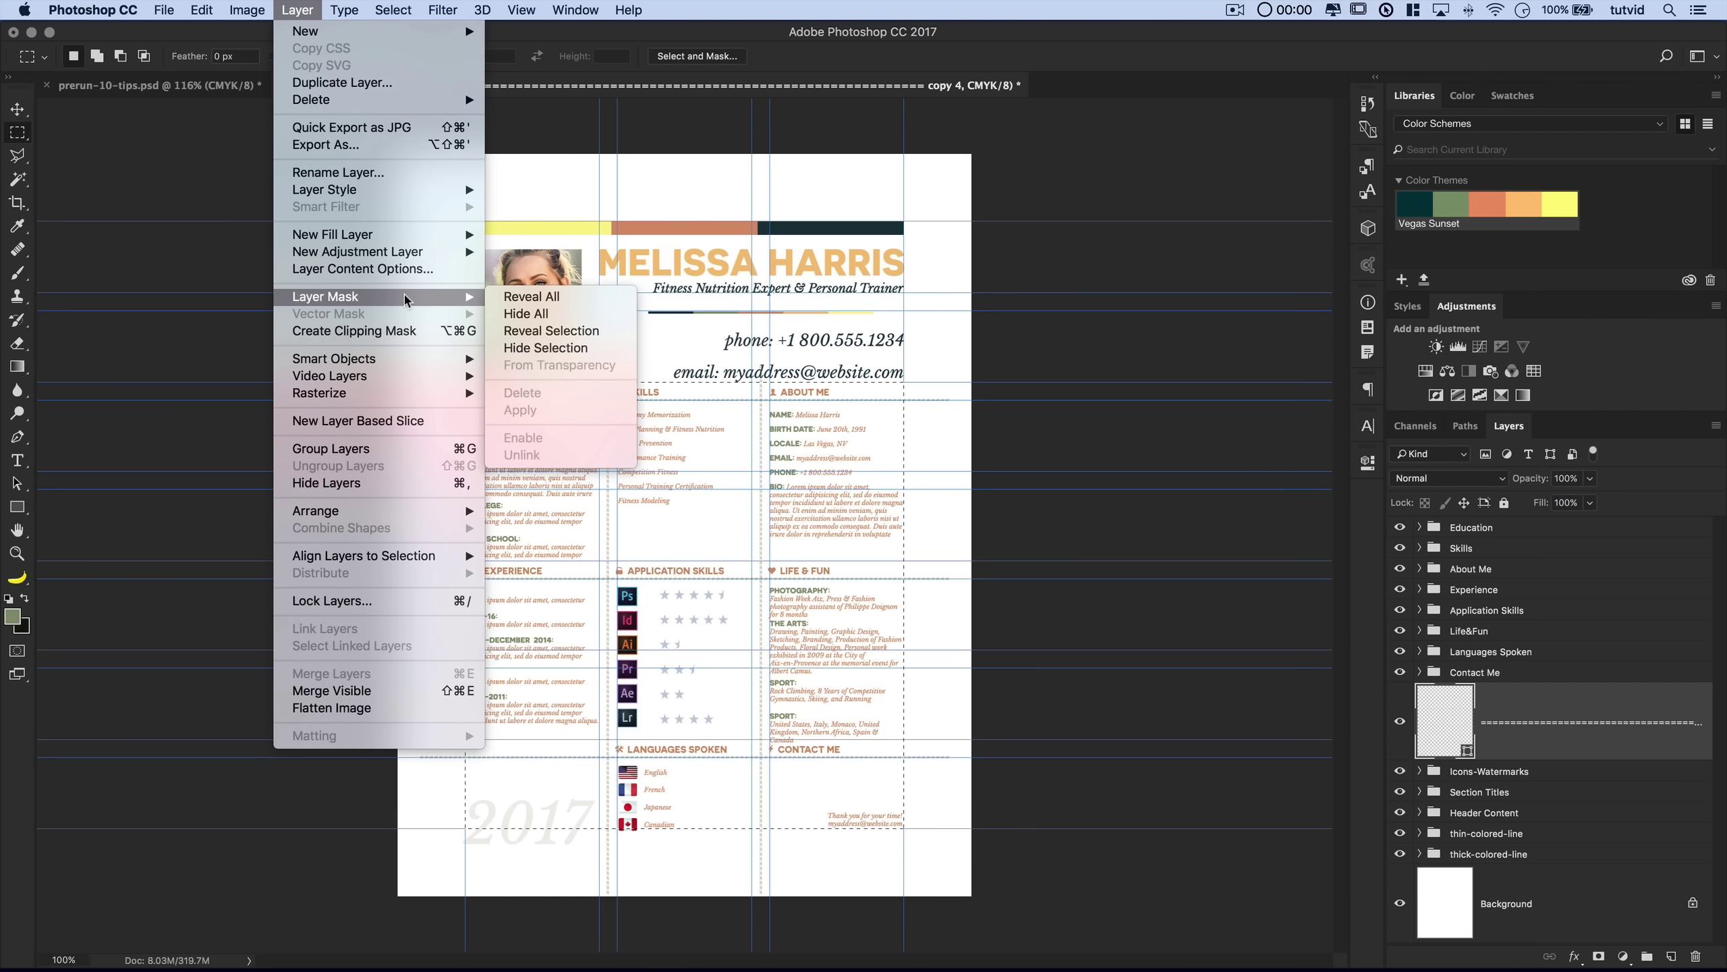
left_click(551, 332)
scroll(578, 401, "up", 10)
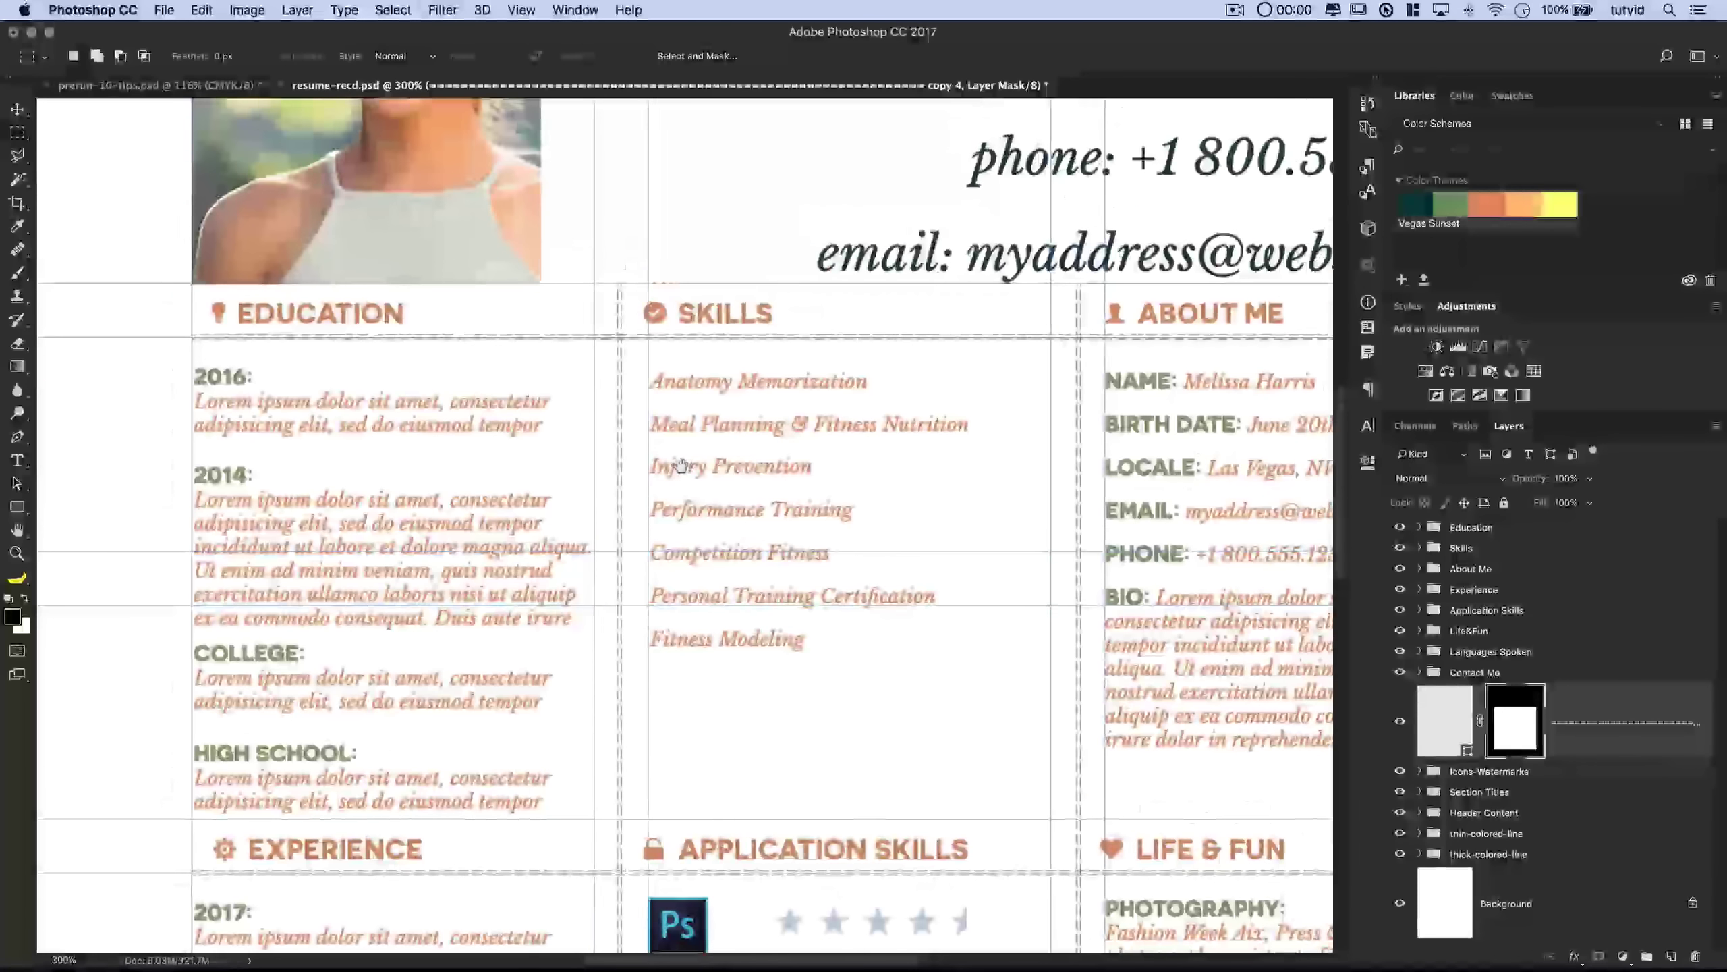
- Hide the guides and view the whole resume at 100%
left_click(521, 10)
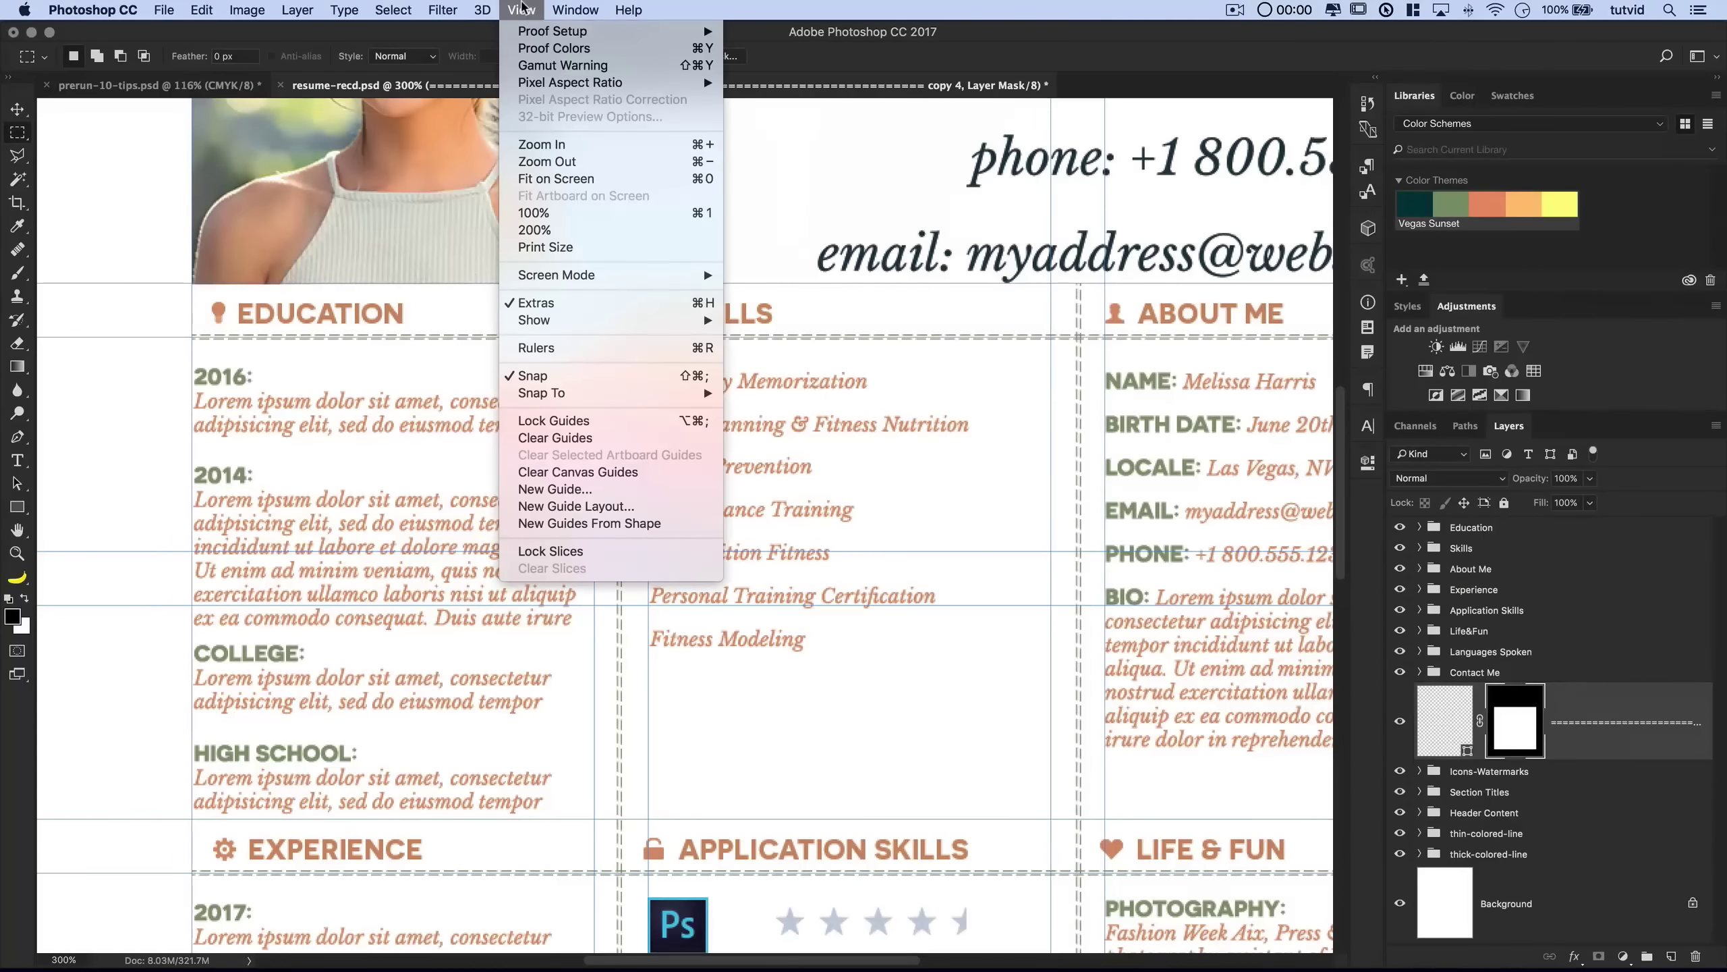
mouse_move(593, 319)
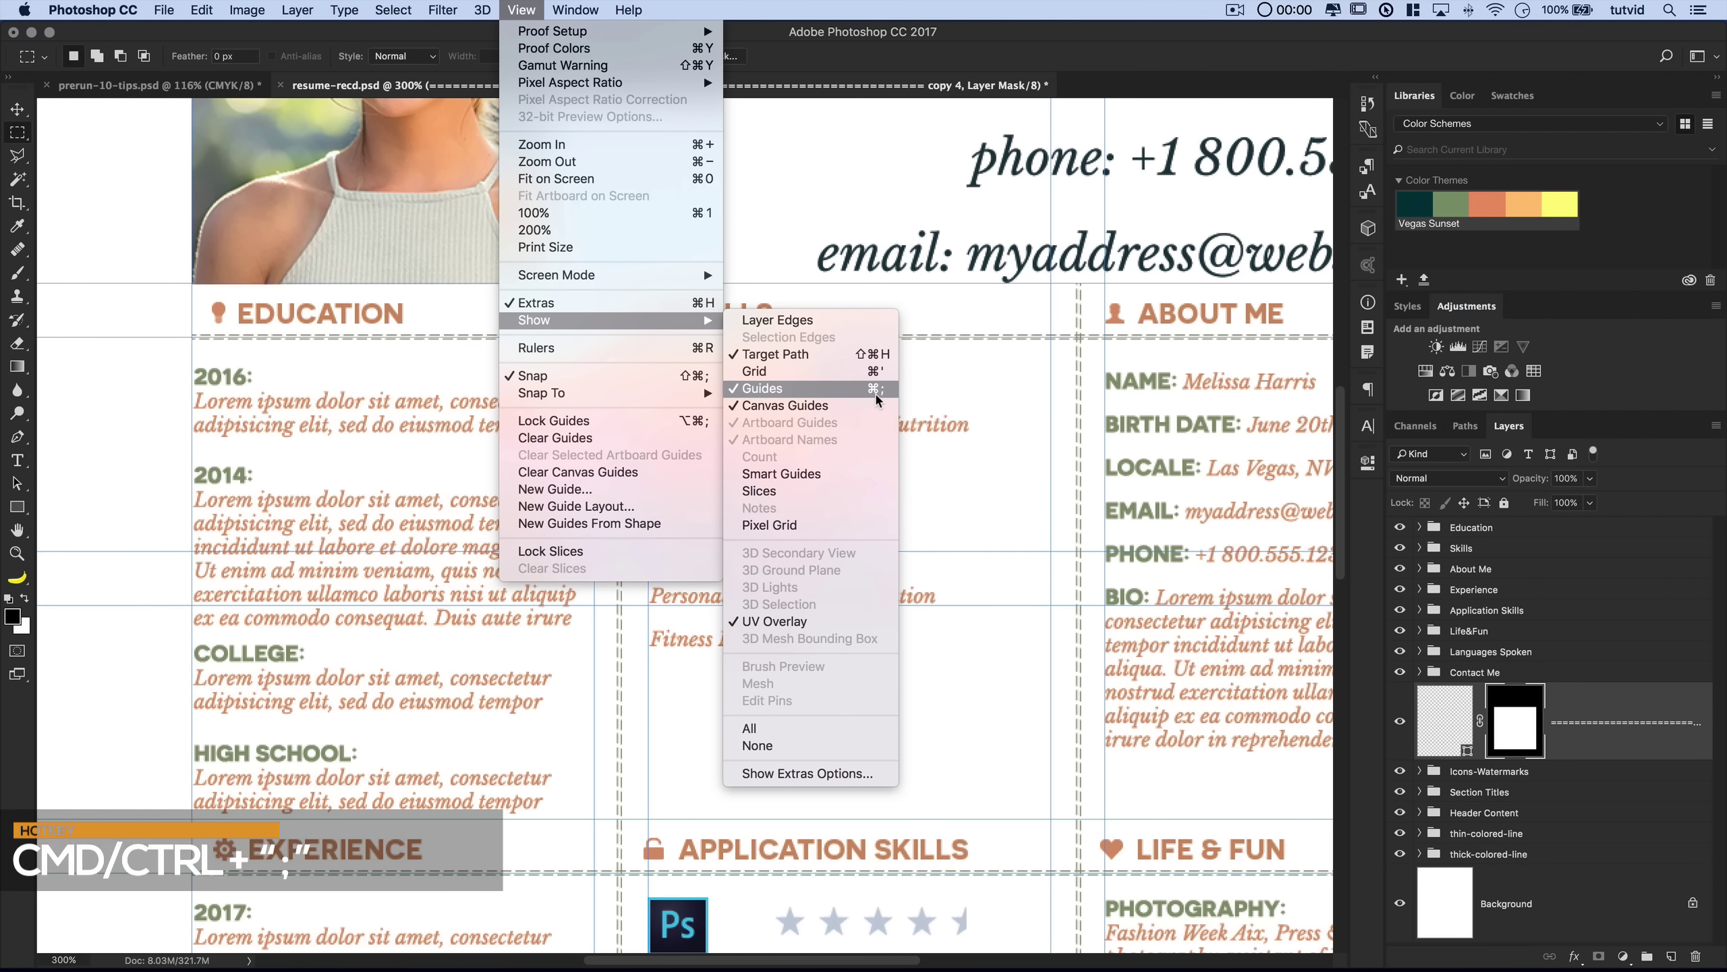
left_click(761, 388)
key("super+1")
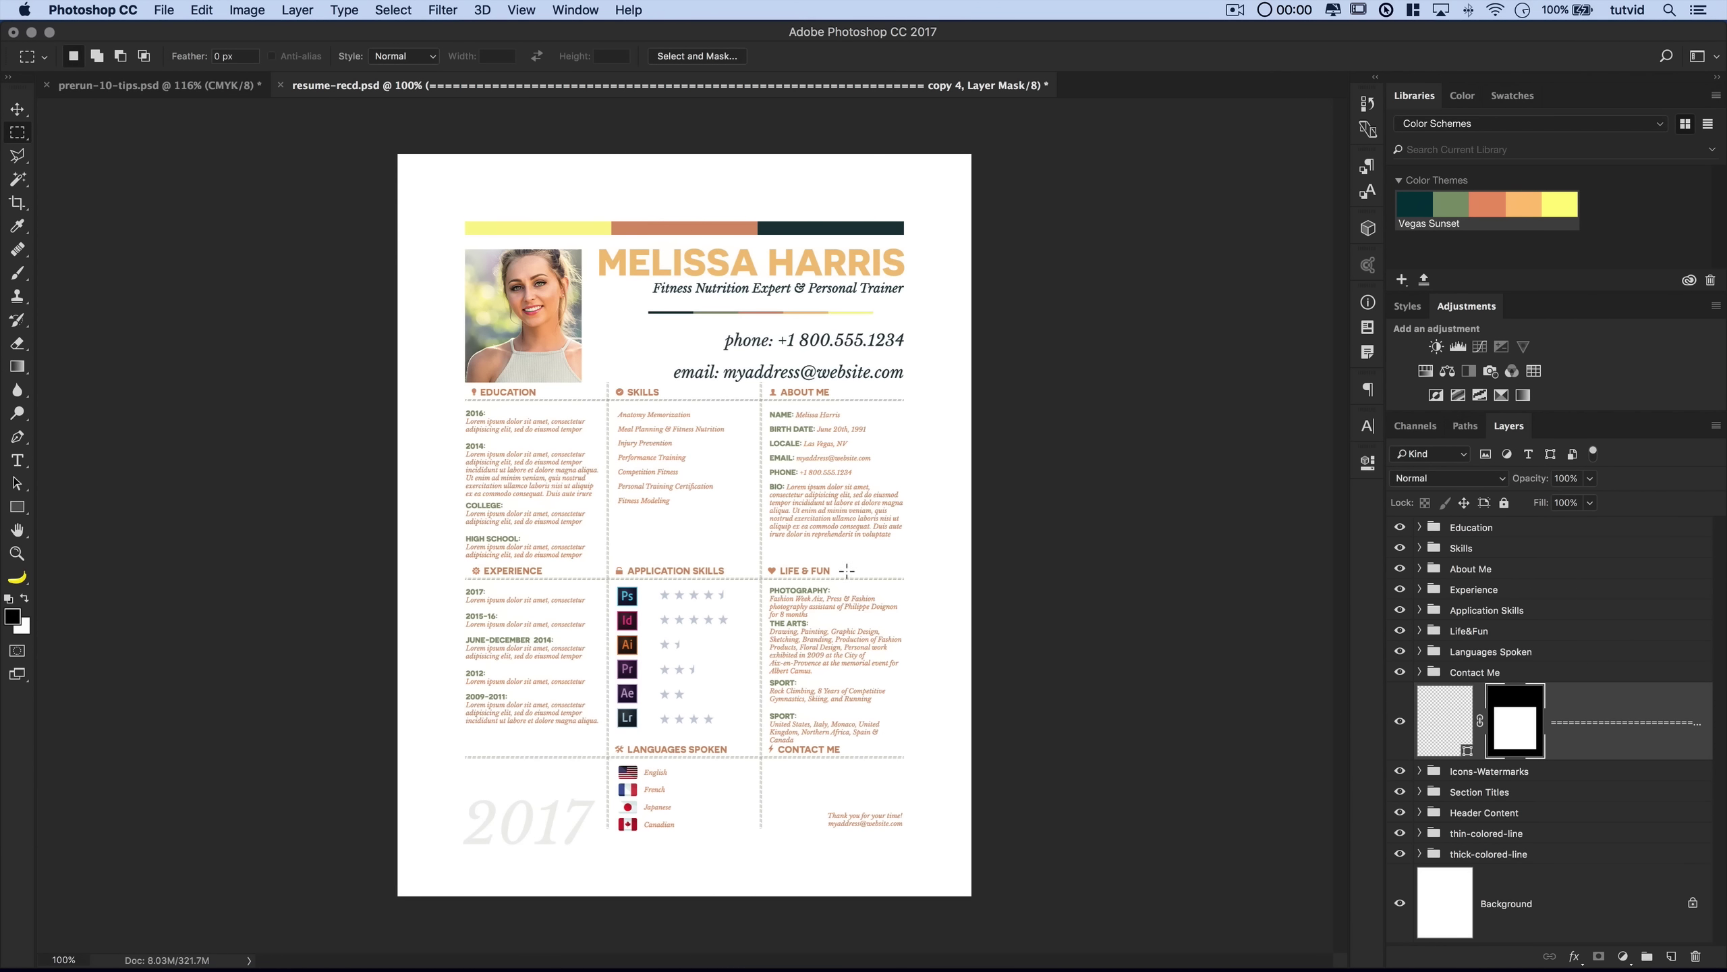
- On the divider layer's mask, paint out the line intersection between Education and Skills with a hard-edged 30 px brush
key("z")
left_click(607, 397)
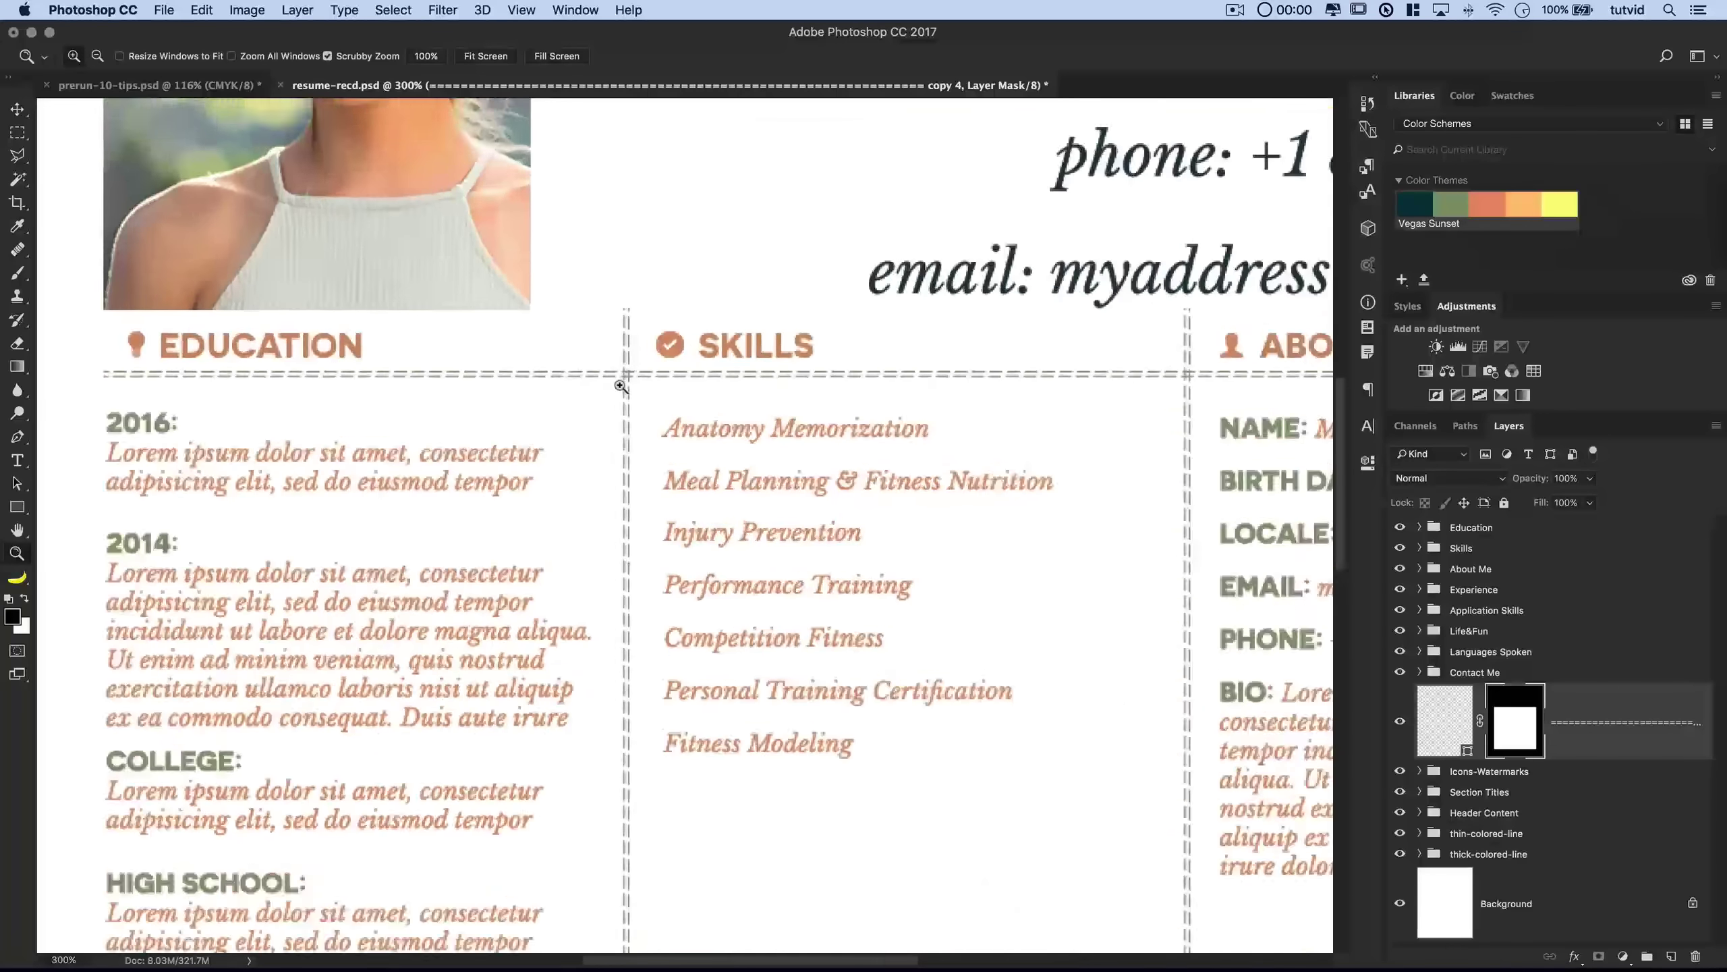
left_click(620, 386)
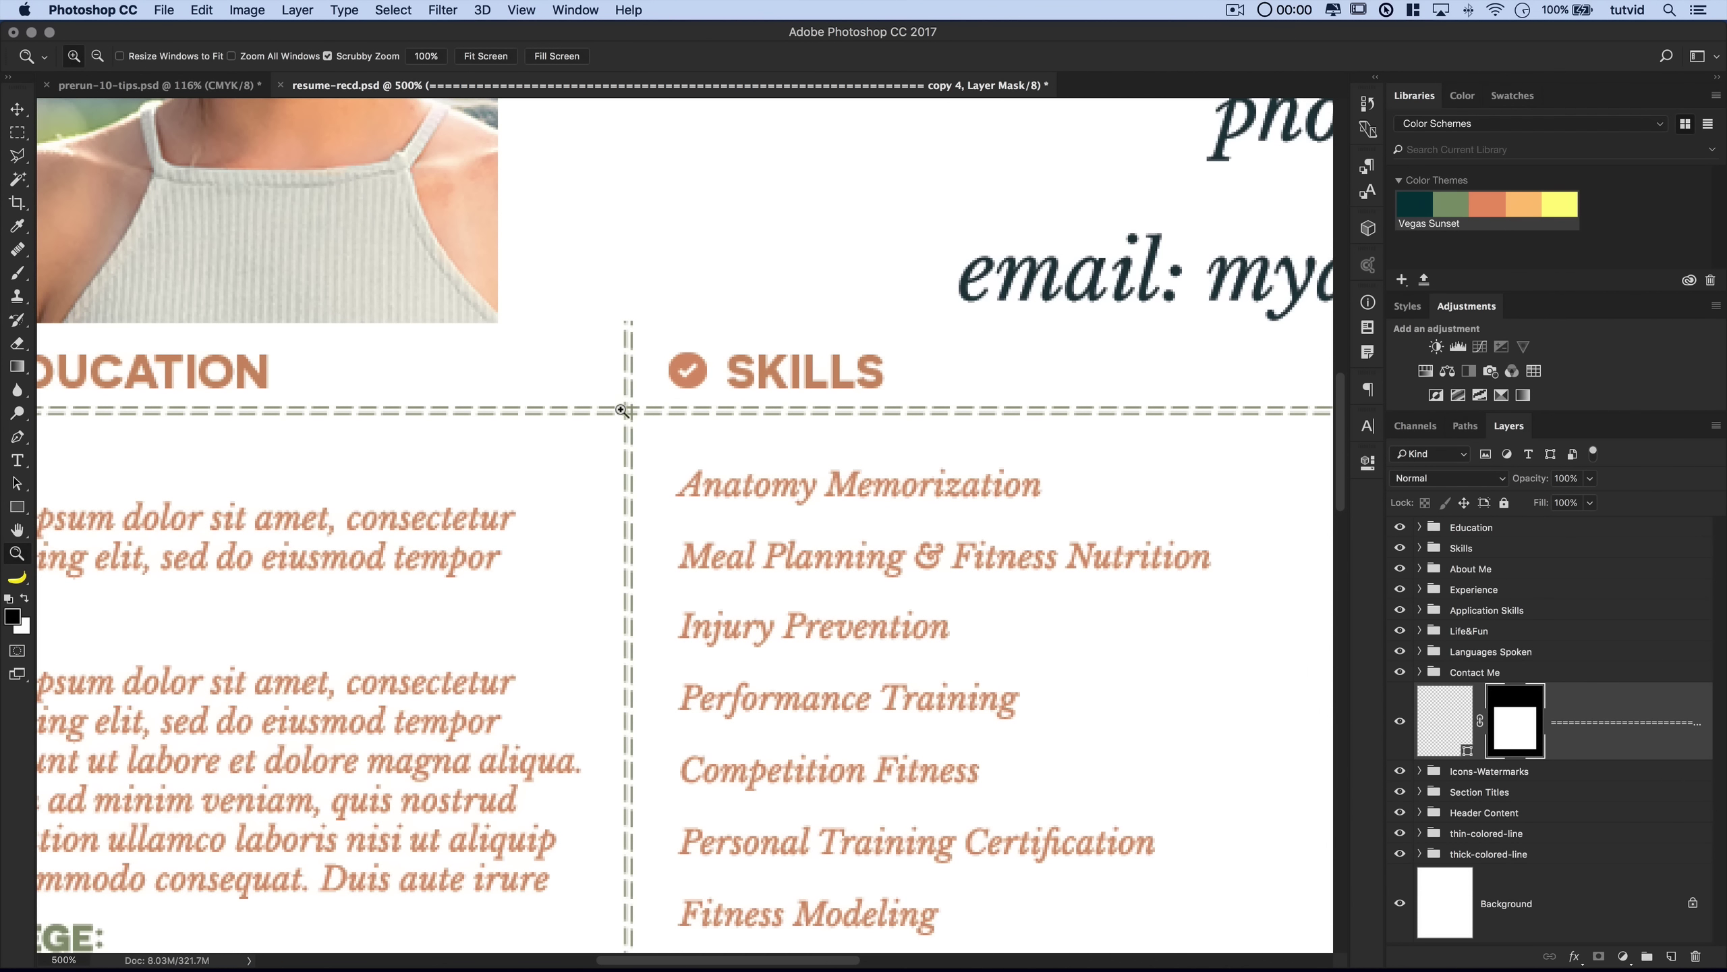
left_click(20, 274)
right_click(605, 403)
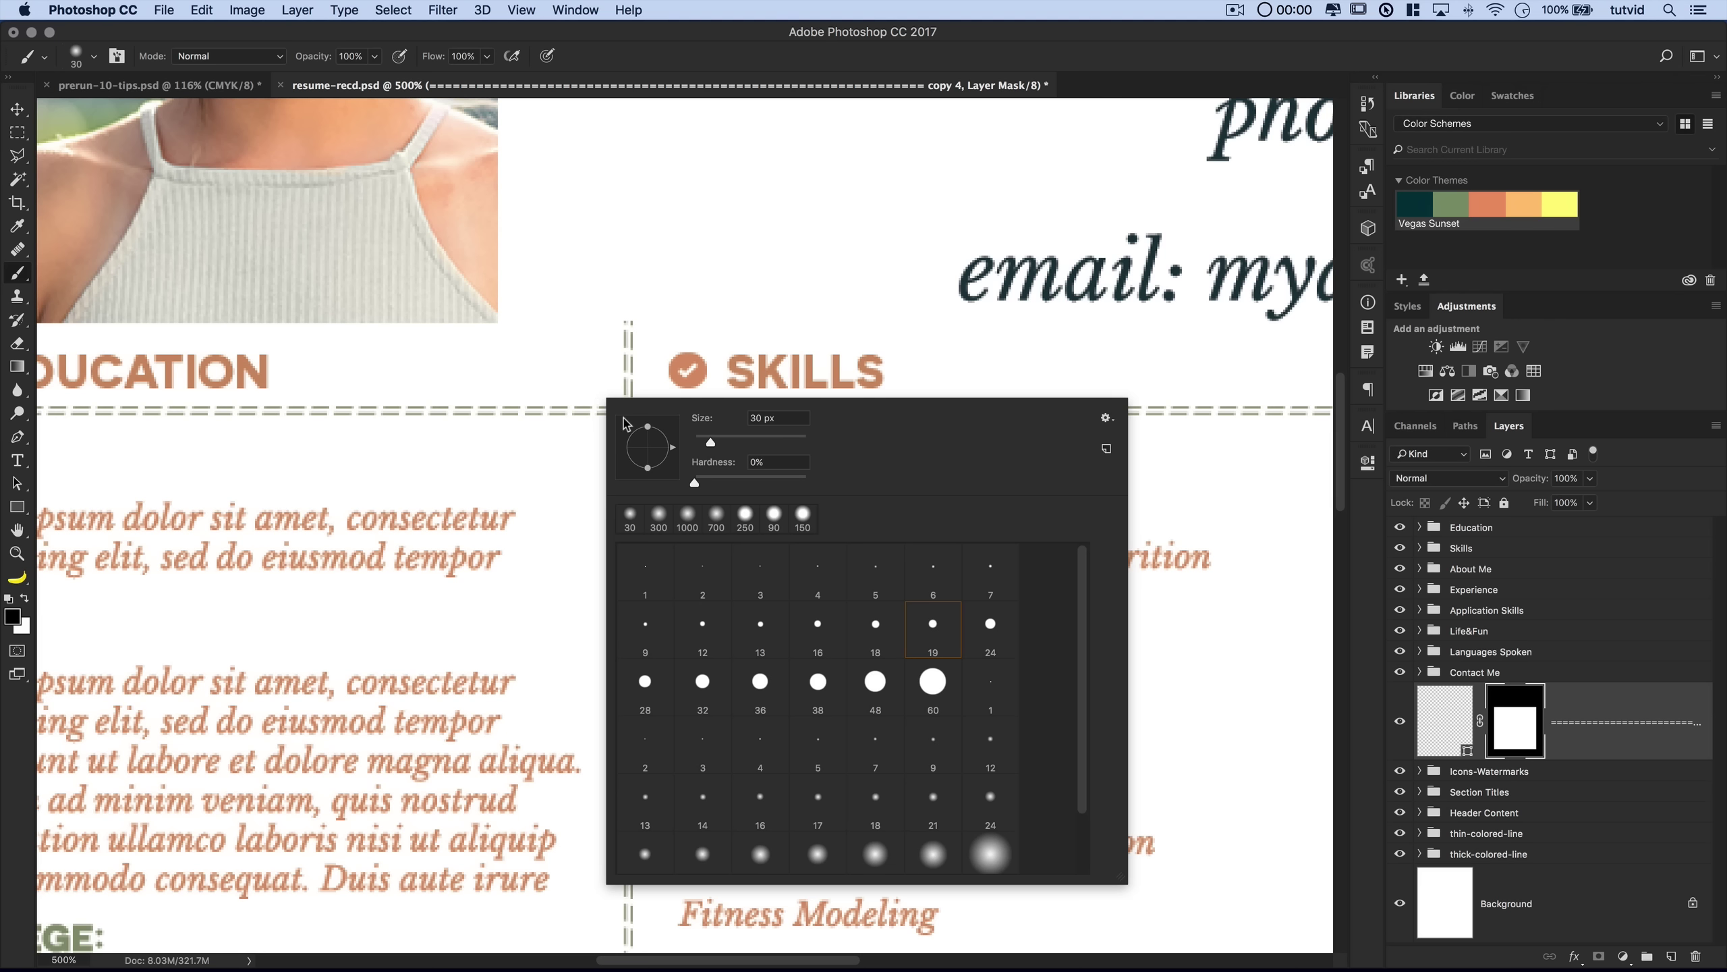
left_click_drag(724, 477, 868, 481)
left_click(677, 237)
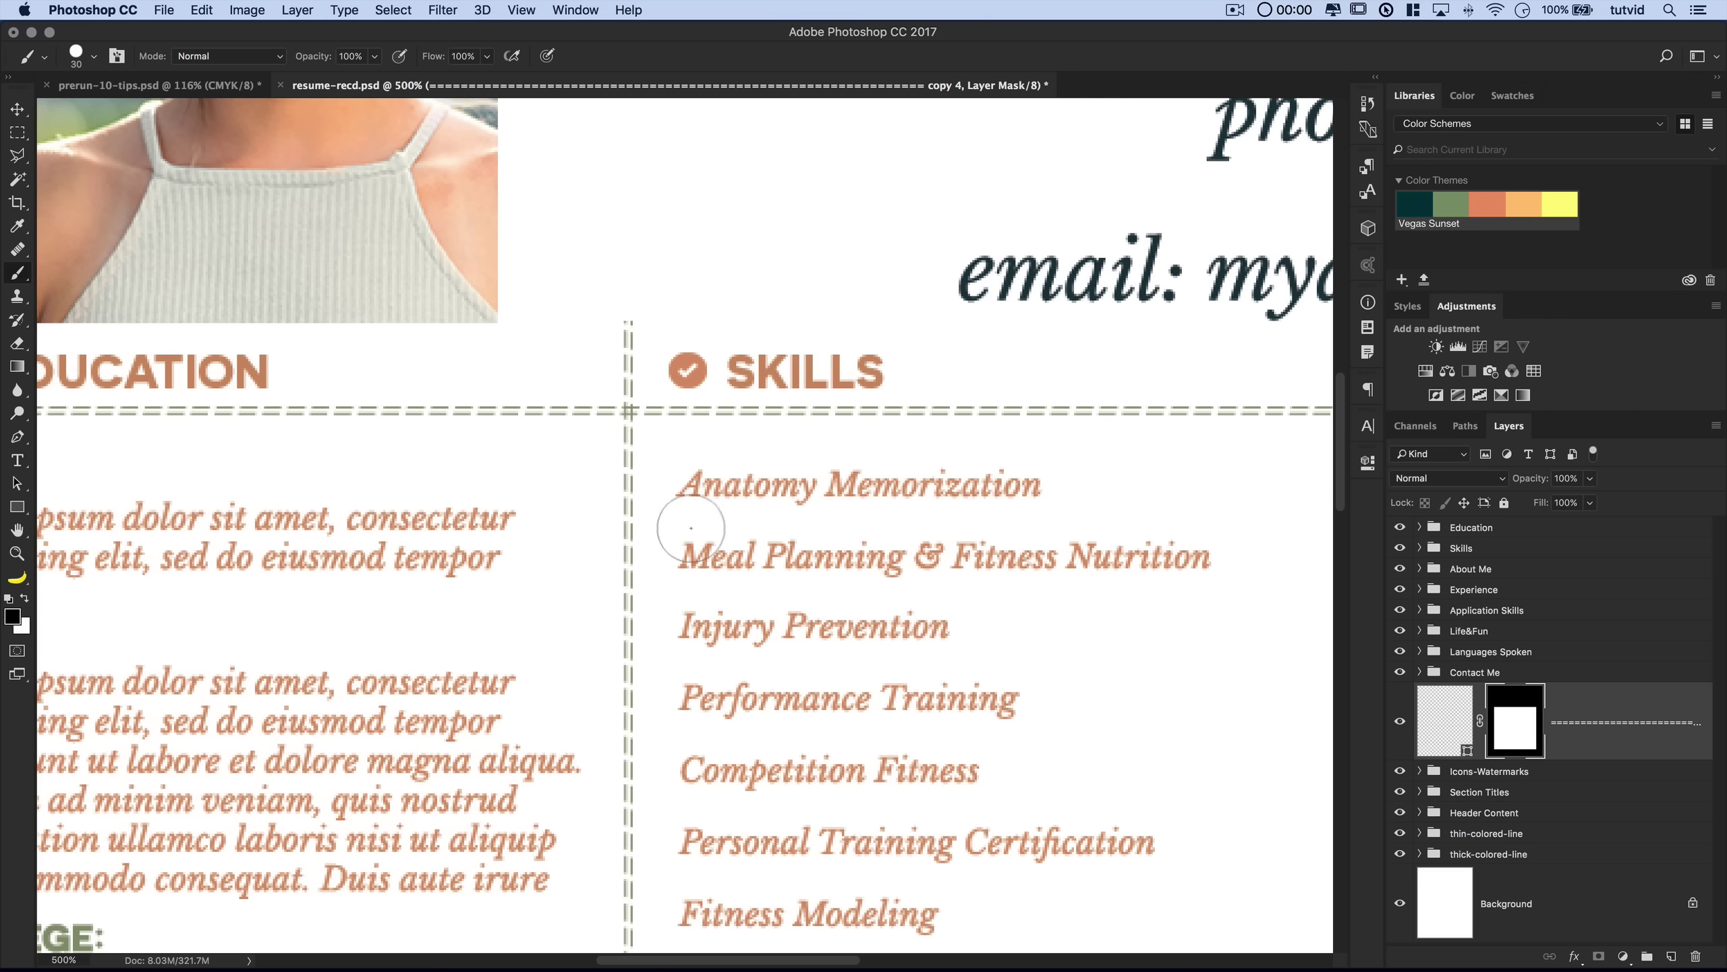
right_click(1512, 723)
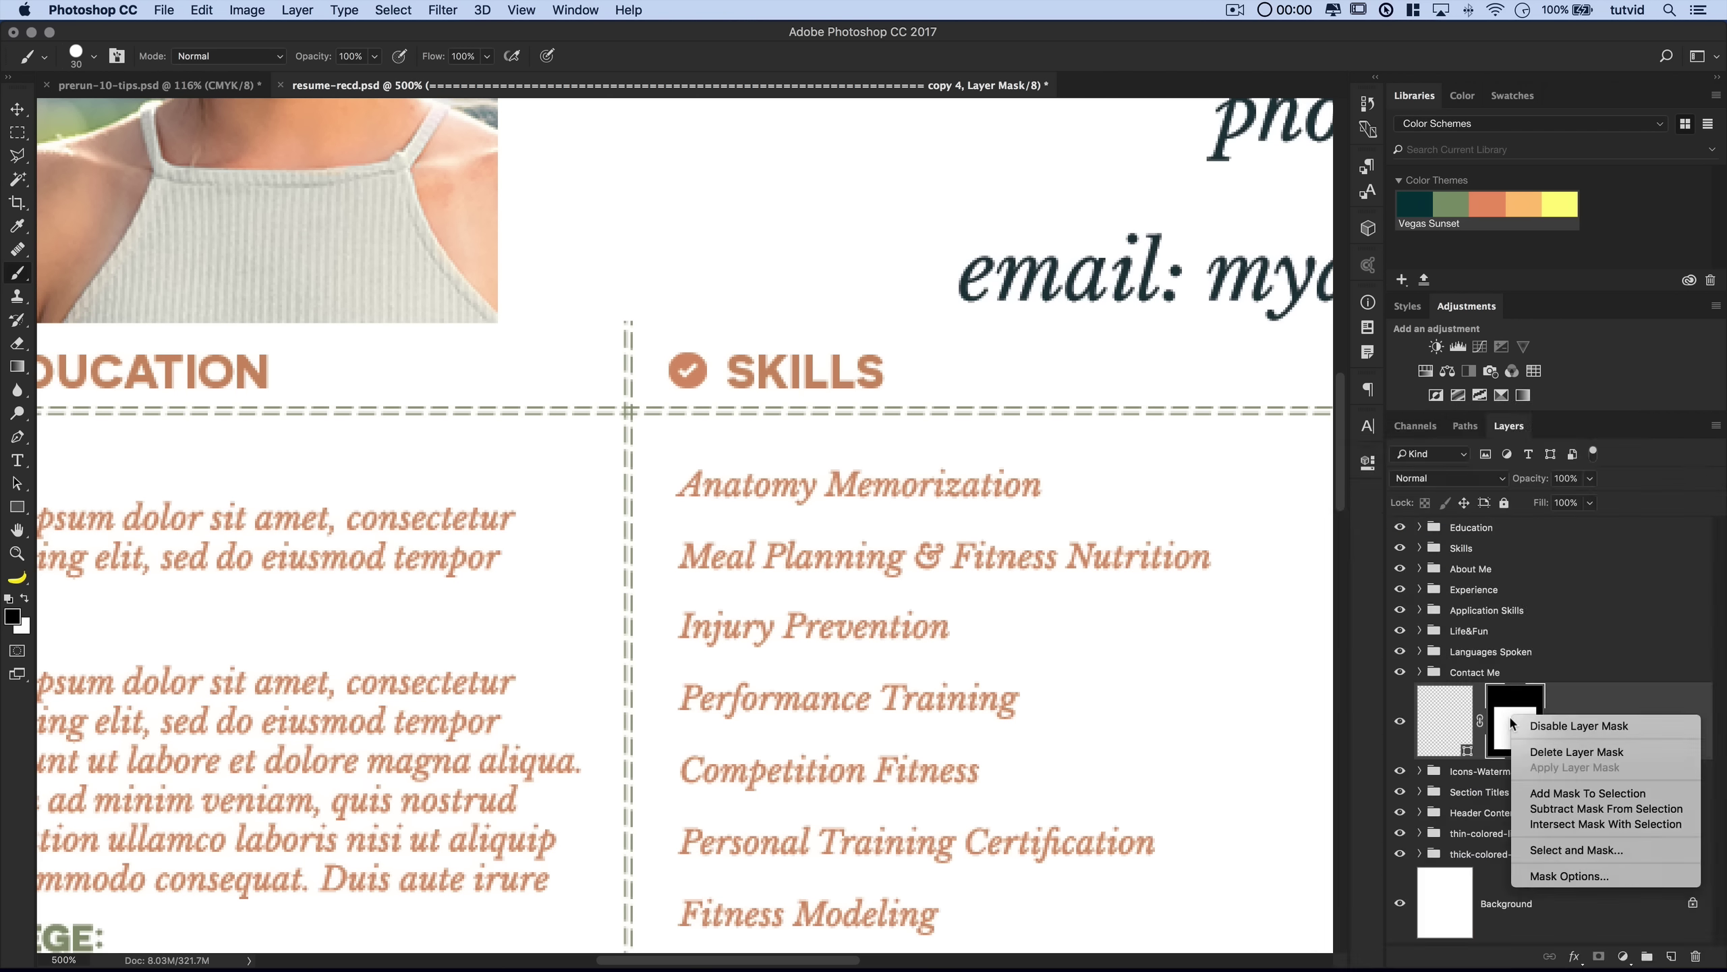
left_click(1504, 701)
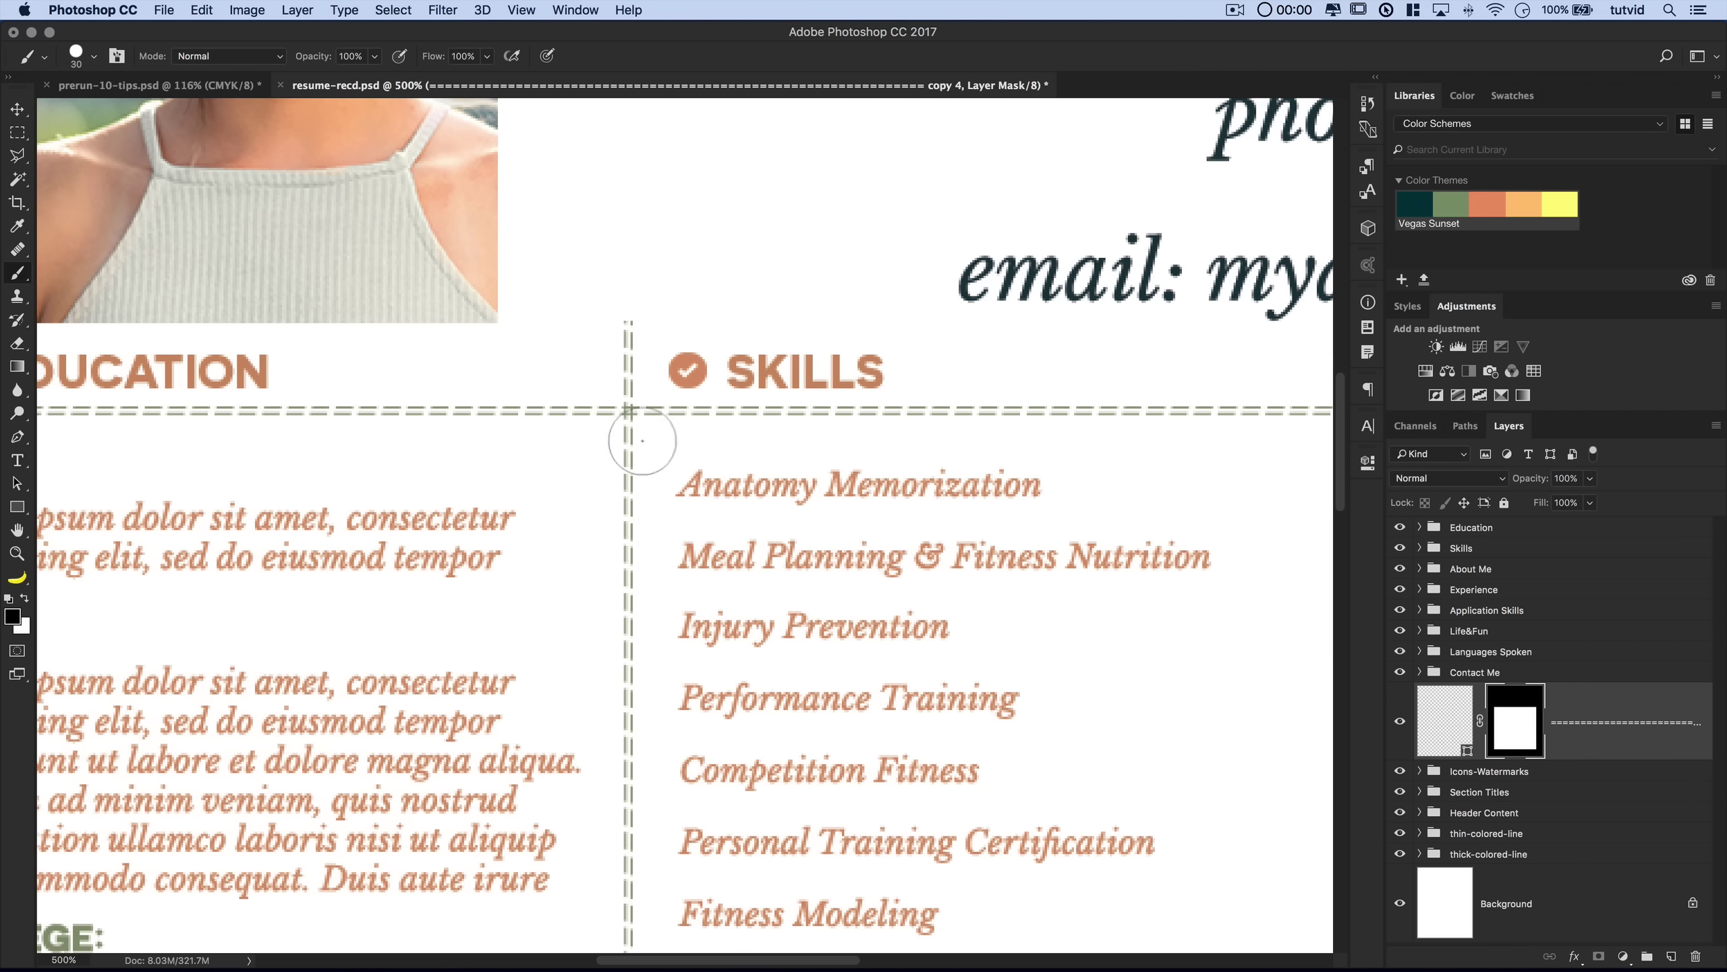
left_click(631, 410)
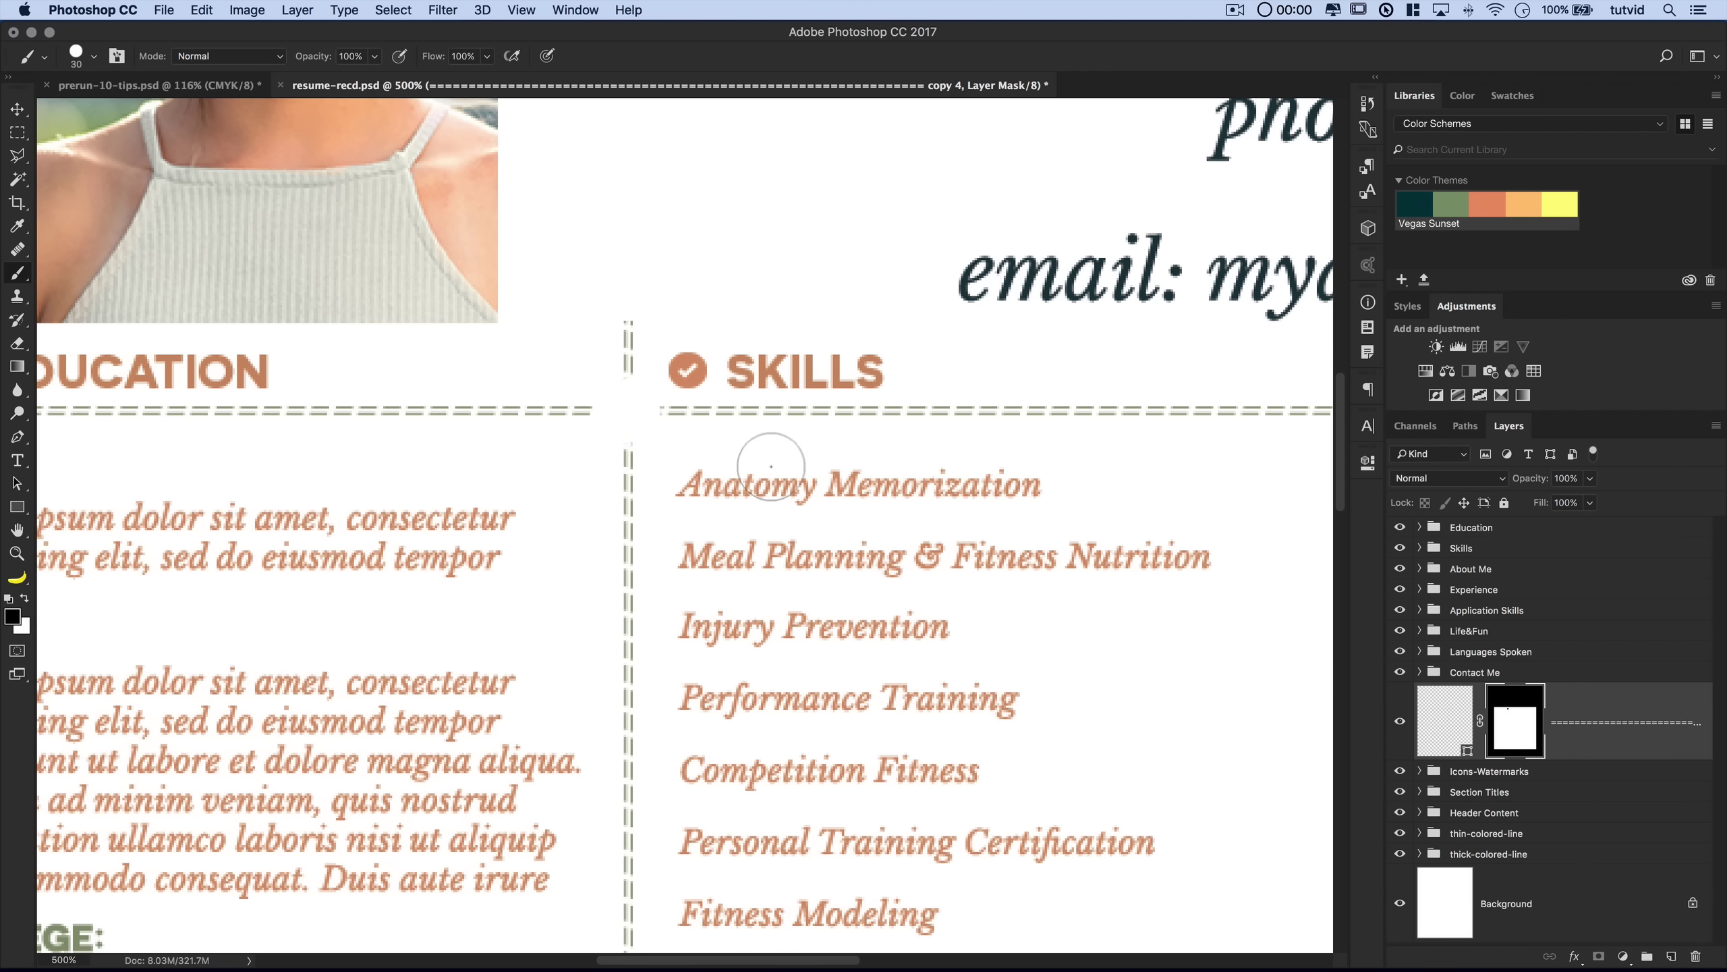
- Mask out the remaining divider intersections: between Skills and About Me, and at both gutters in the Application Skills and Languages Spoken header rows
key("super+minus")
key("super+minus")
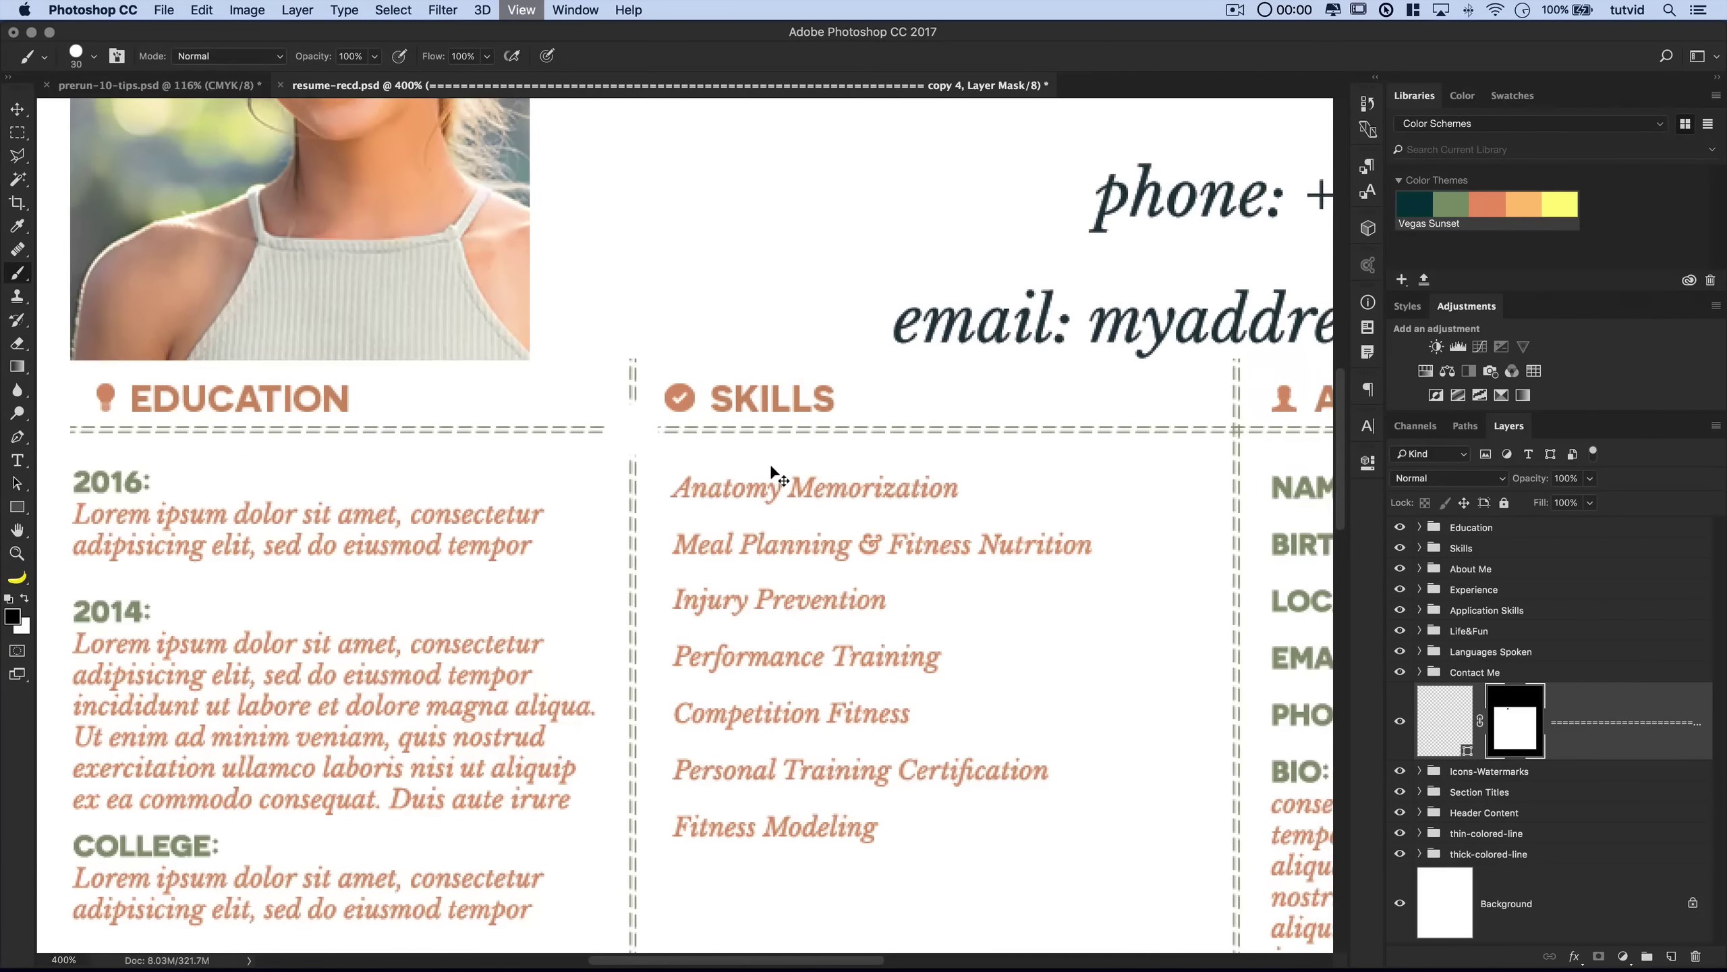
left_click(1103, 450)
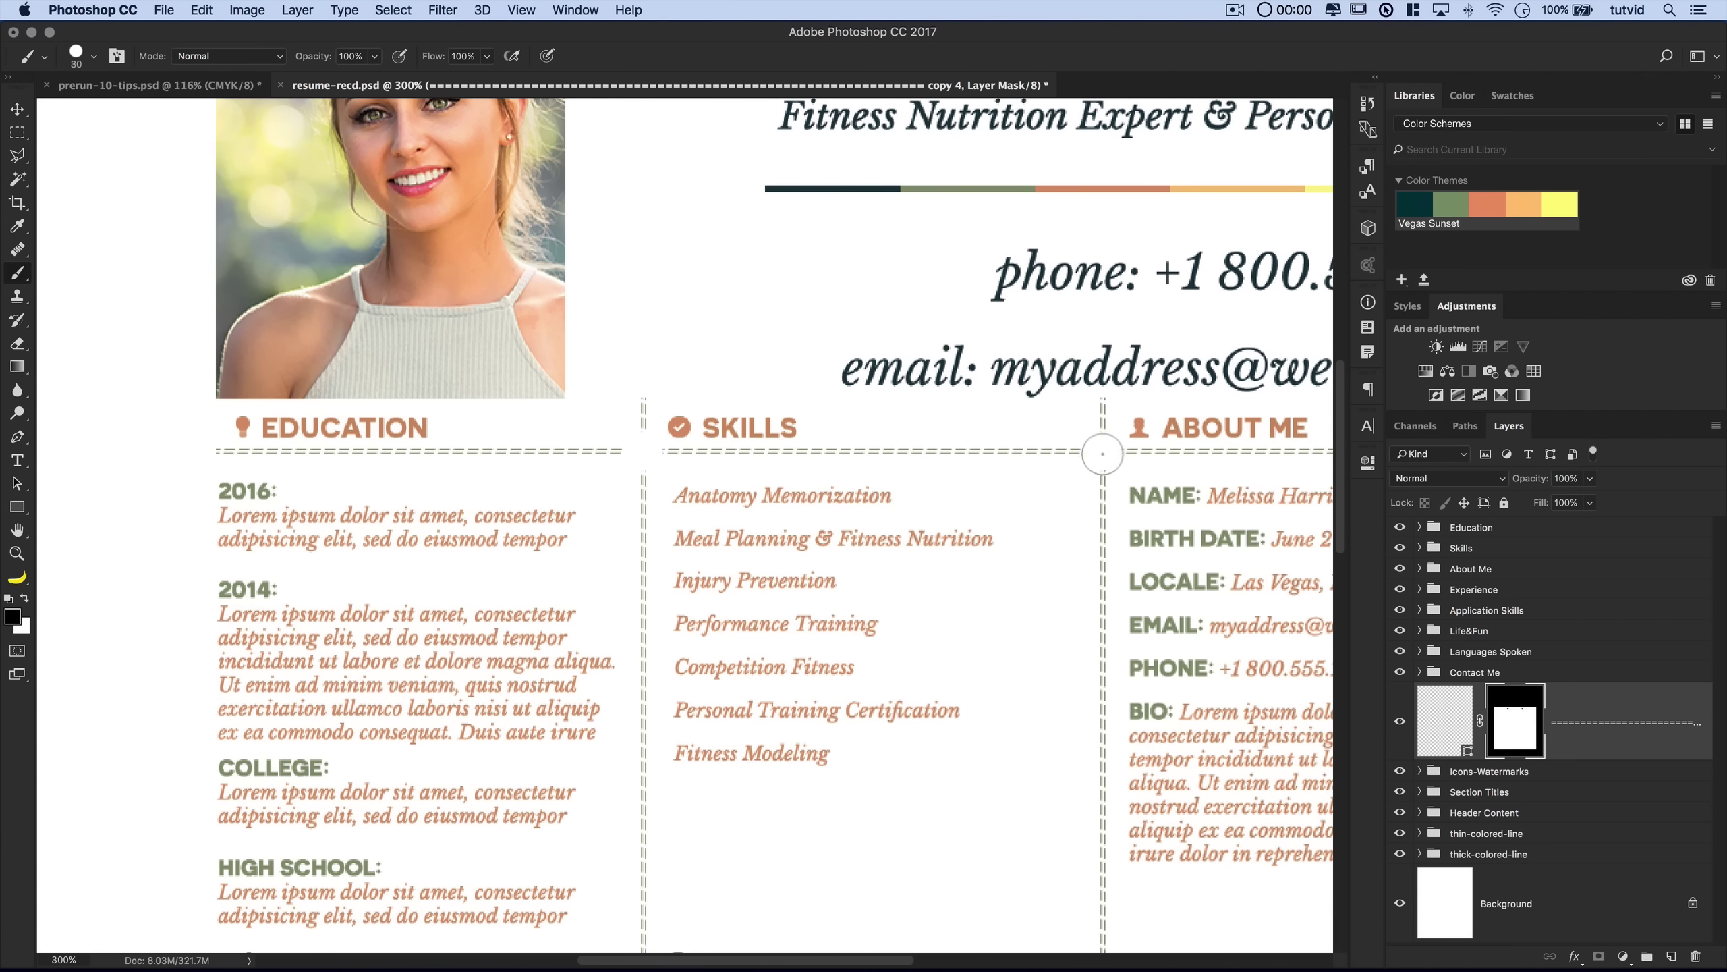
left_click_drag(1085, 535, 1086, 532)
scroll(1003, 416, "down", 3)
scroll(723, 639, "down", 10)
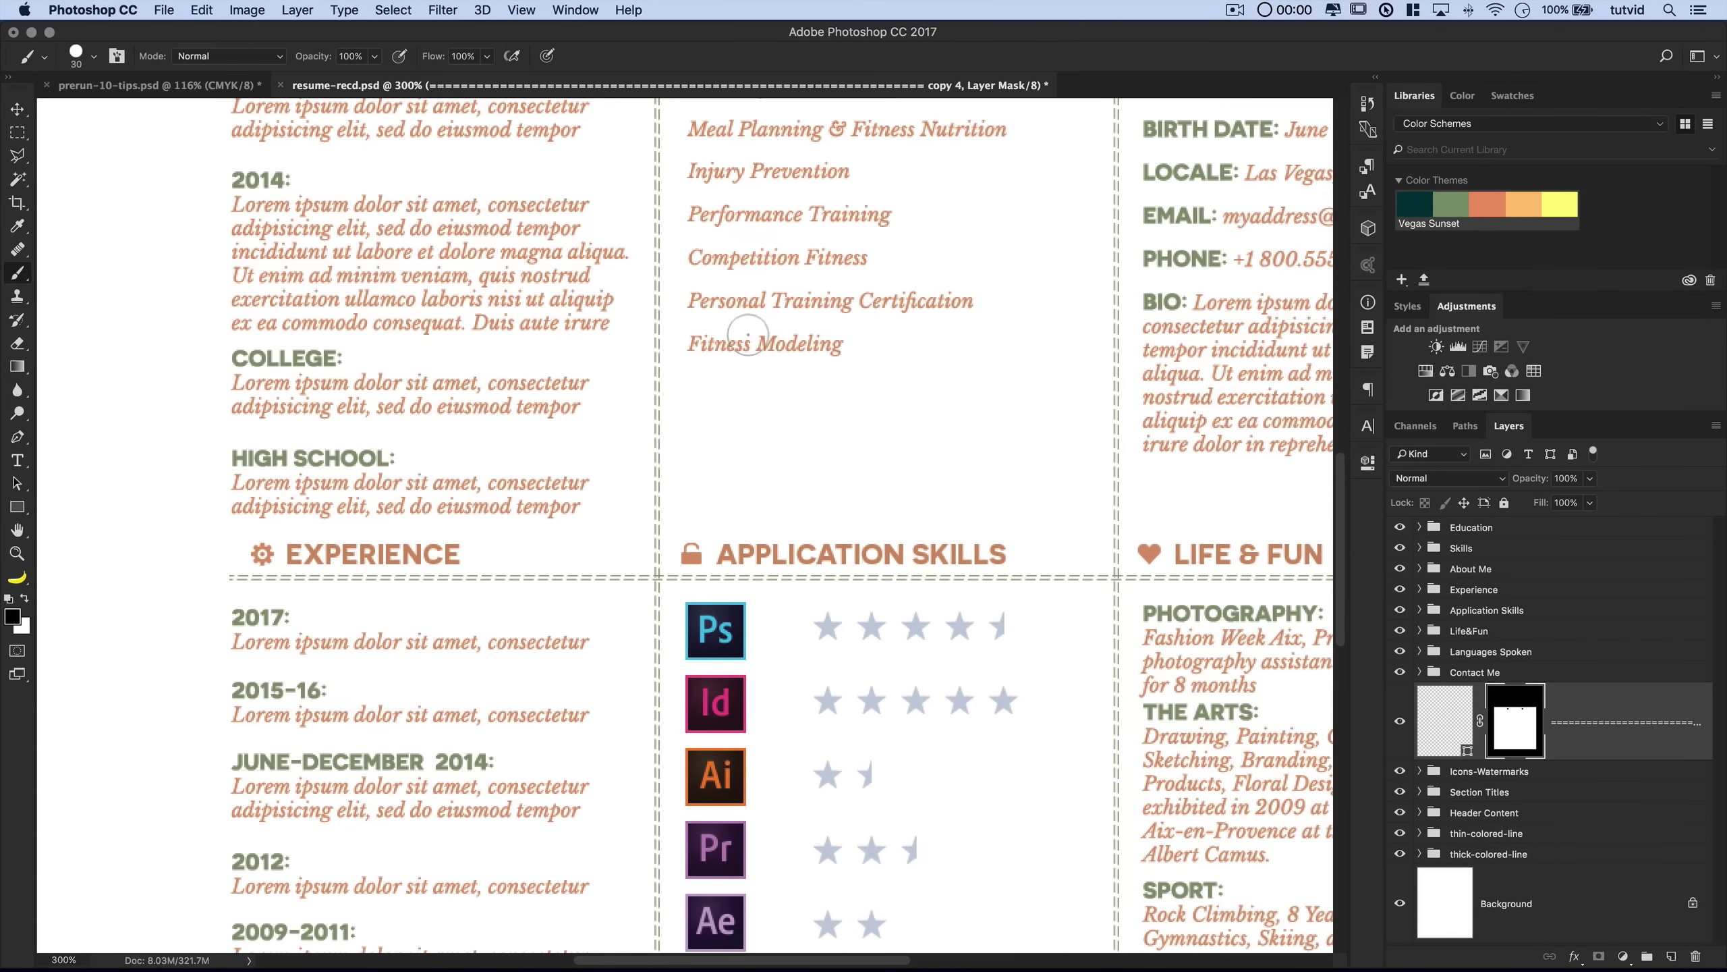
left_click(659, 580)
left_click(1116, 579)
scroll(950, 689, "down", 15)
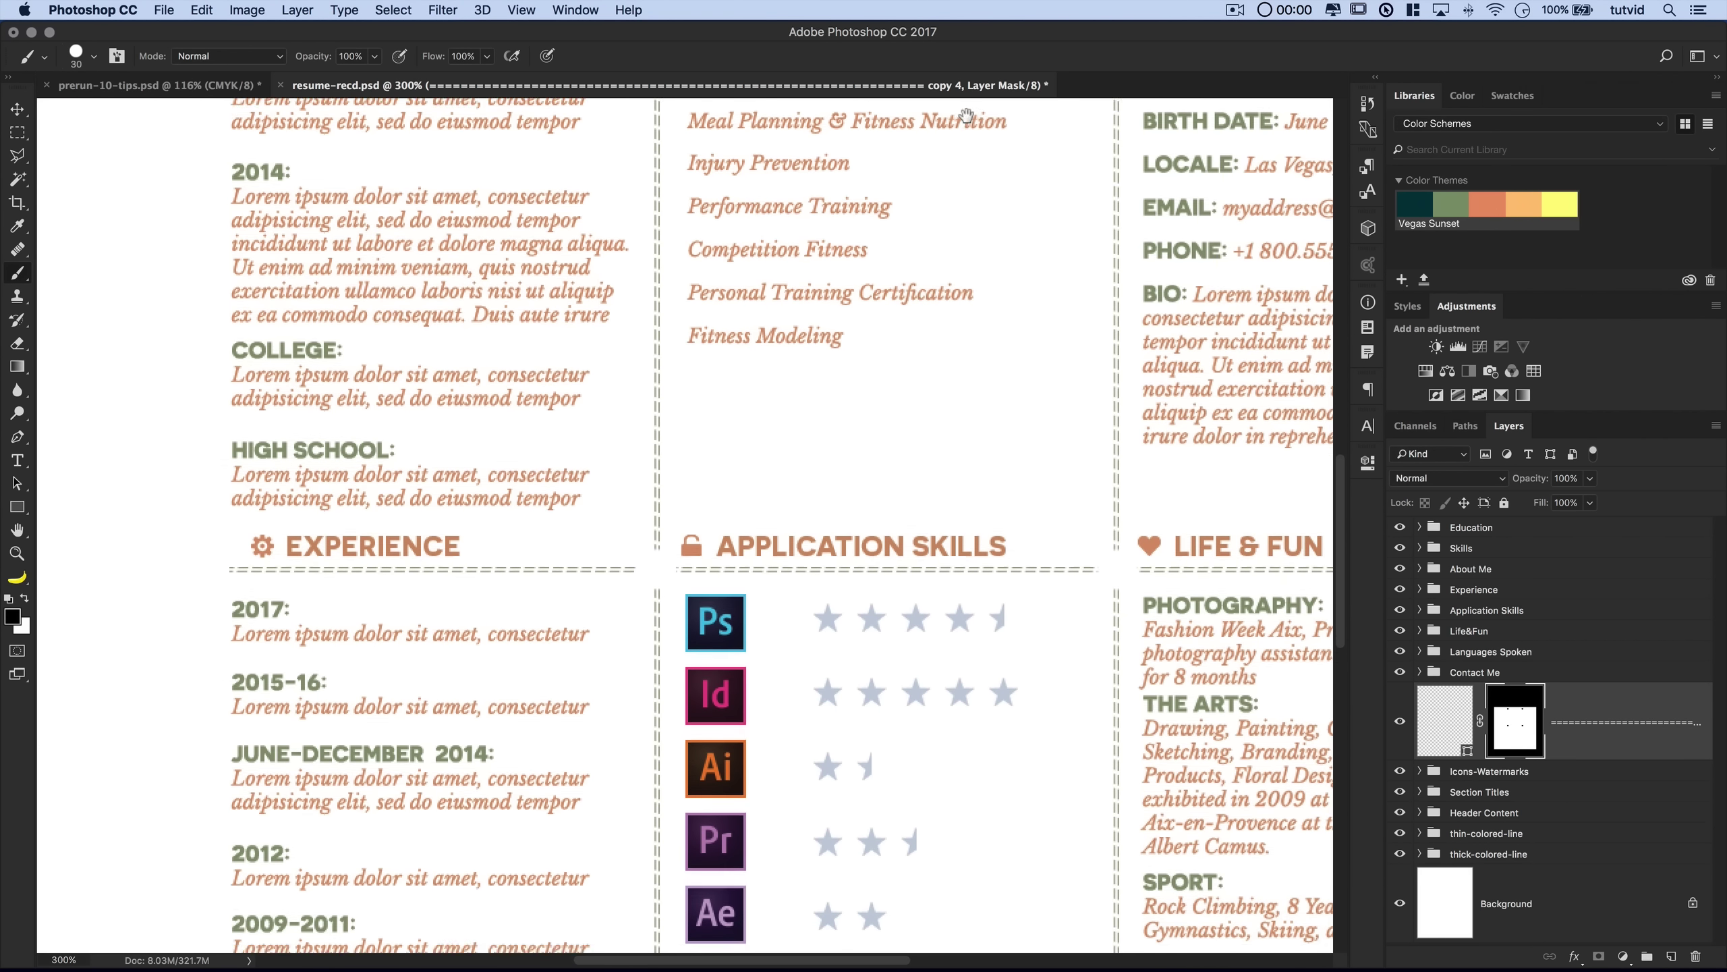
left_click(692, 425)
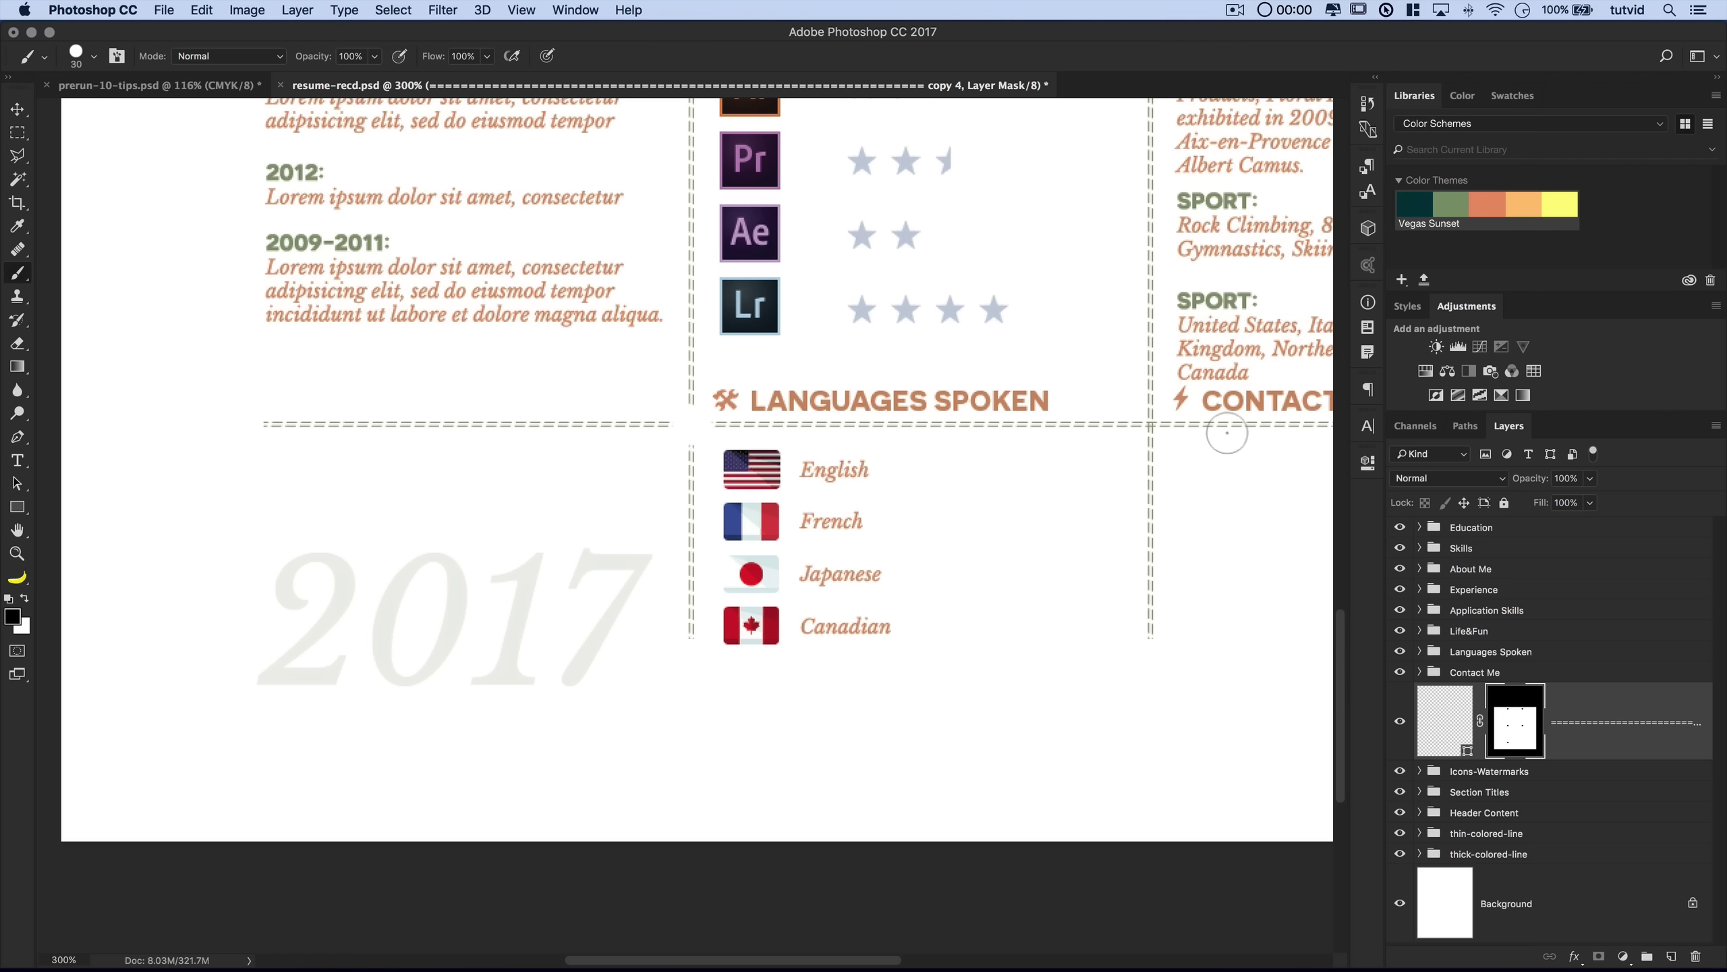
left_click(1146, 436)
- Mask out the short vertical divider stubs beside the Skills and About Me headings and view the resume at 100%
left_click_drag(918, 371, 884, 866)
left_click_drag(880, 476, 877, 830)
left_click_drag(680, 157, 674, 490)
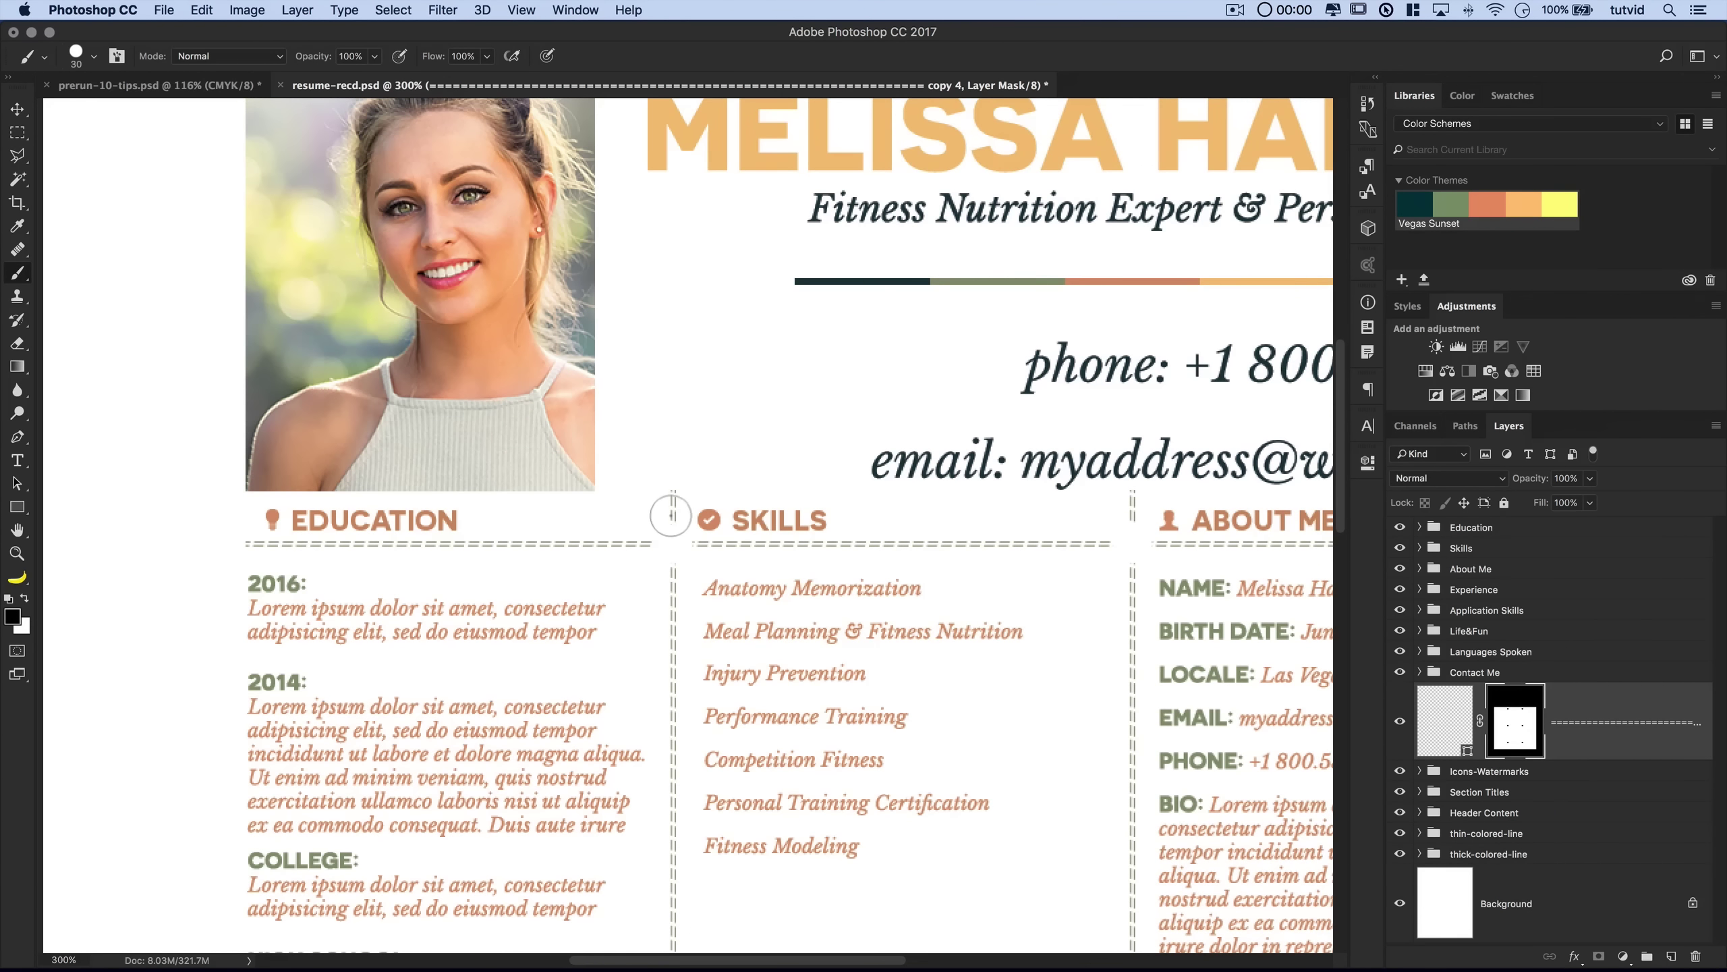
left_click(1131, 505)
left_click_drag(996, 637, 840, 166)
key("super+1")
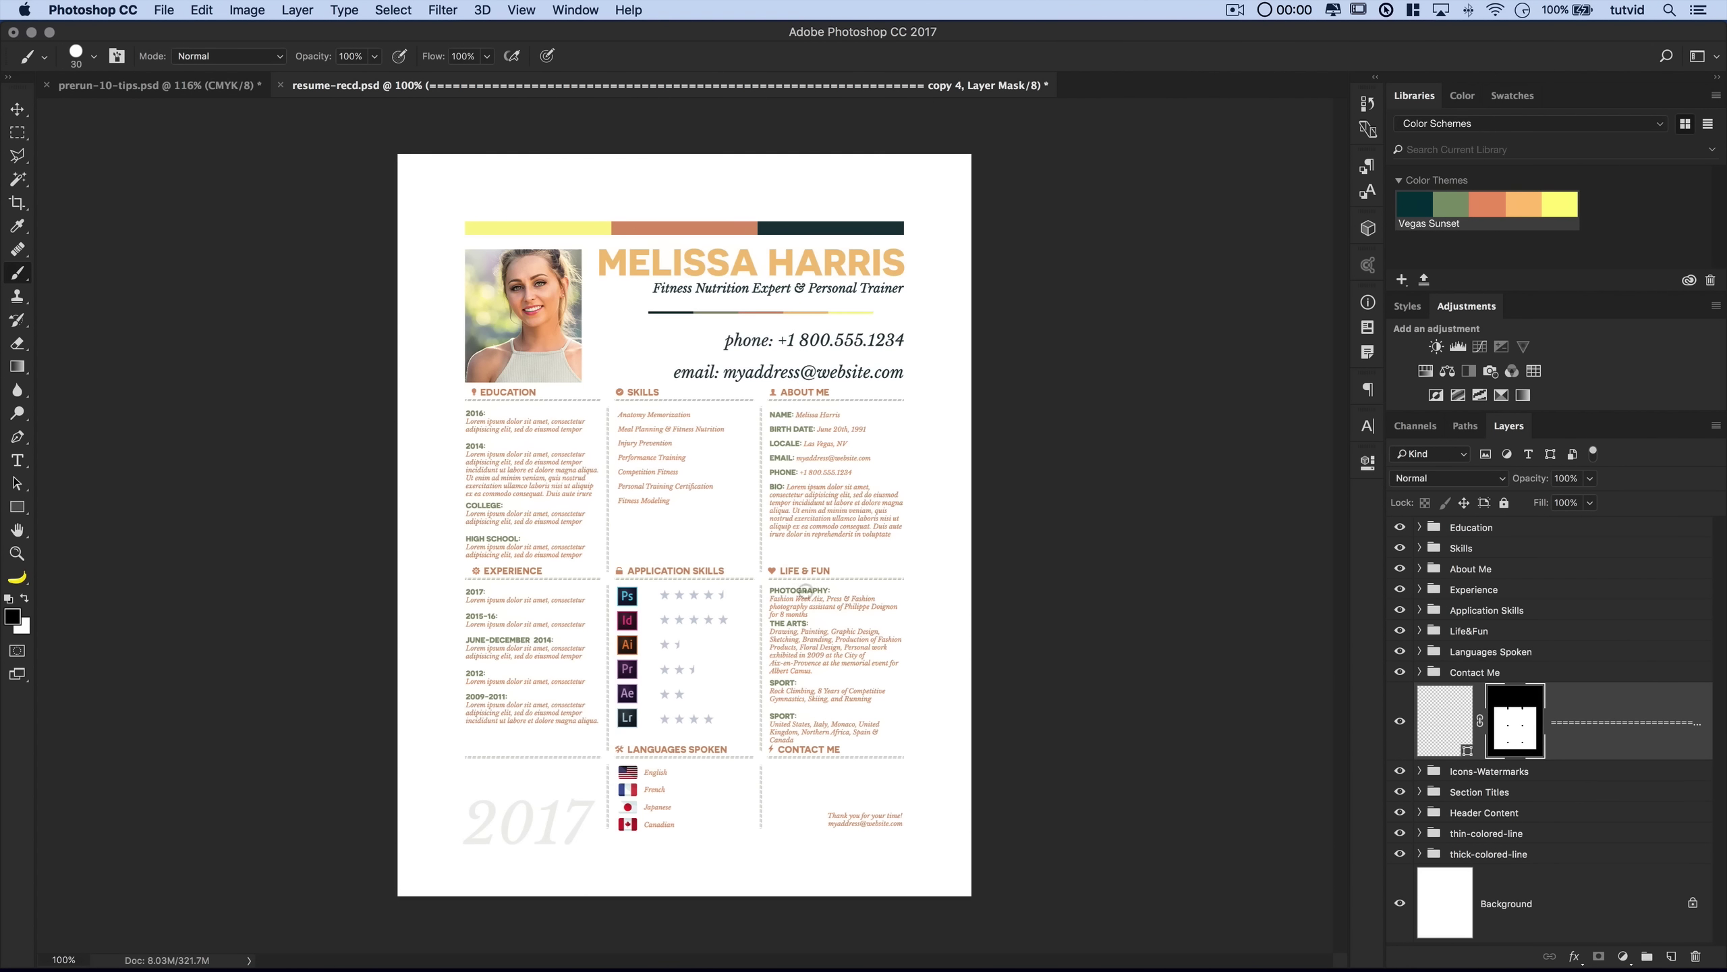
- Preview the Bold font style in the tagline character style's options, and cancel the change
key("super+equal")
mouse_move(799, 616)
left_mouse_down()
mouse_move(827, 363)
mouse_move(804, 510)
left_mouse_up()
key("v")
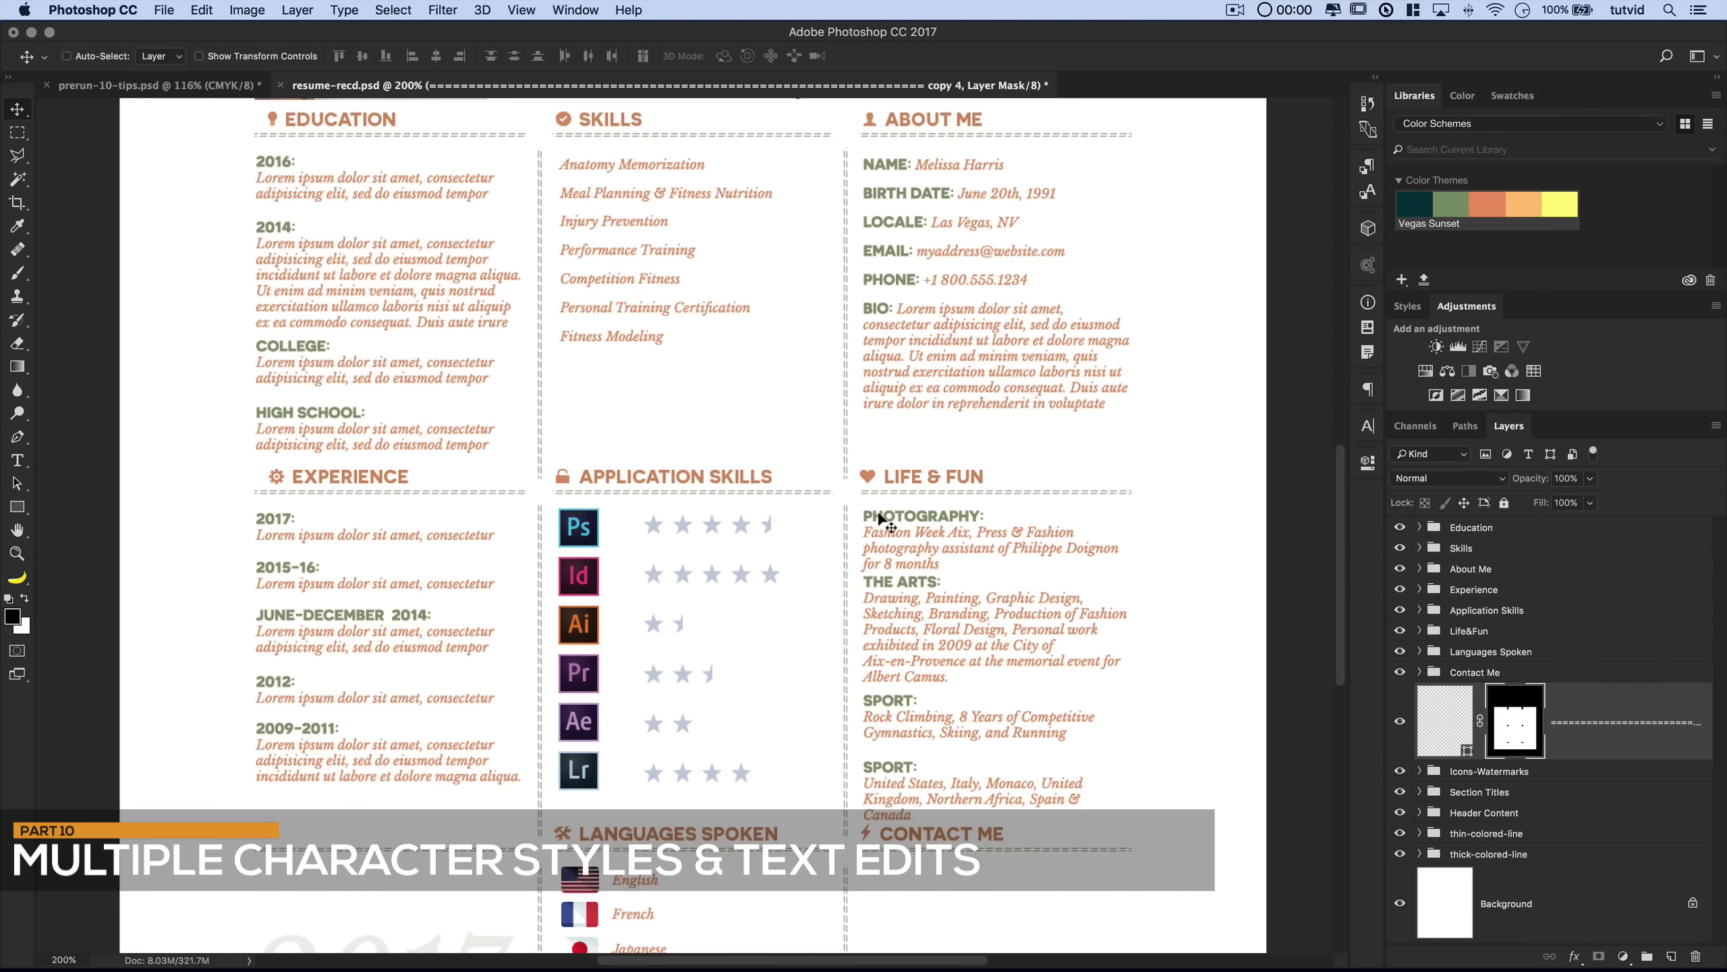
left_click_drag(926, 354, 859, 480)
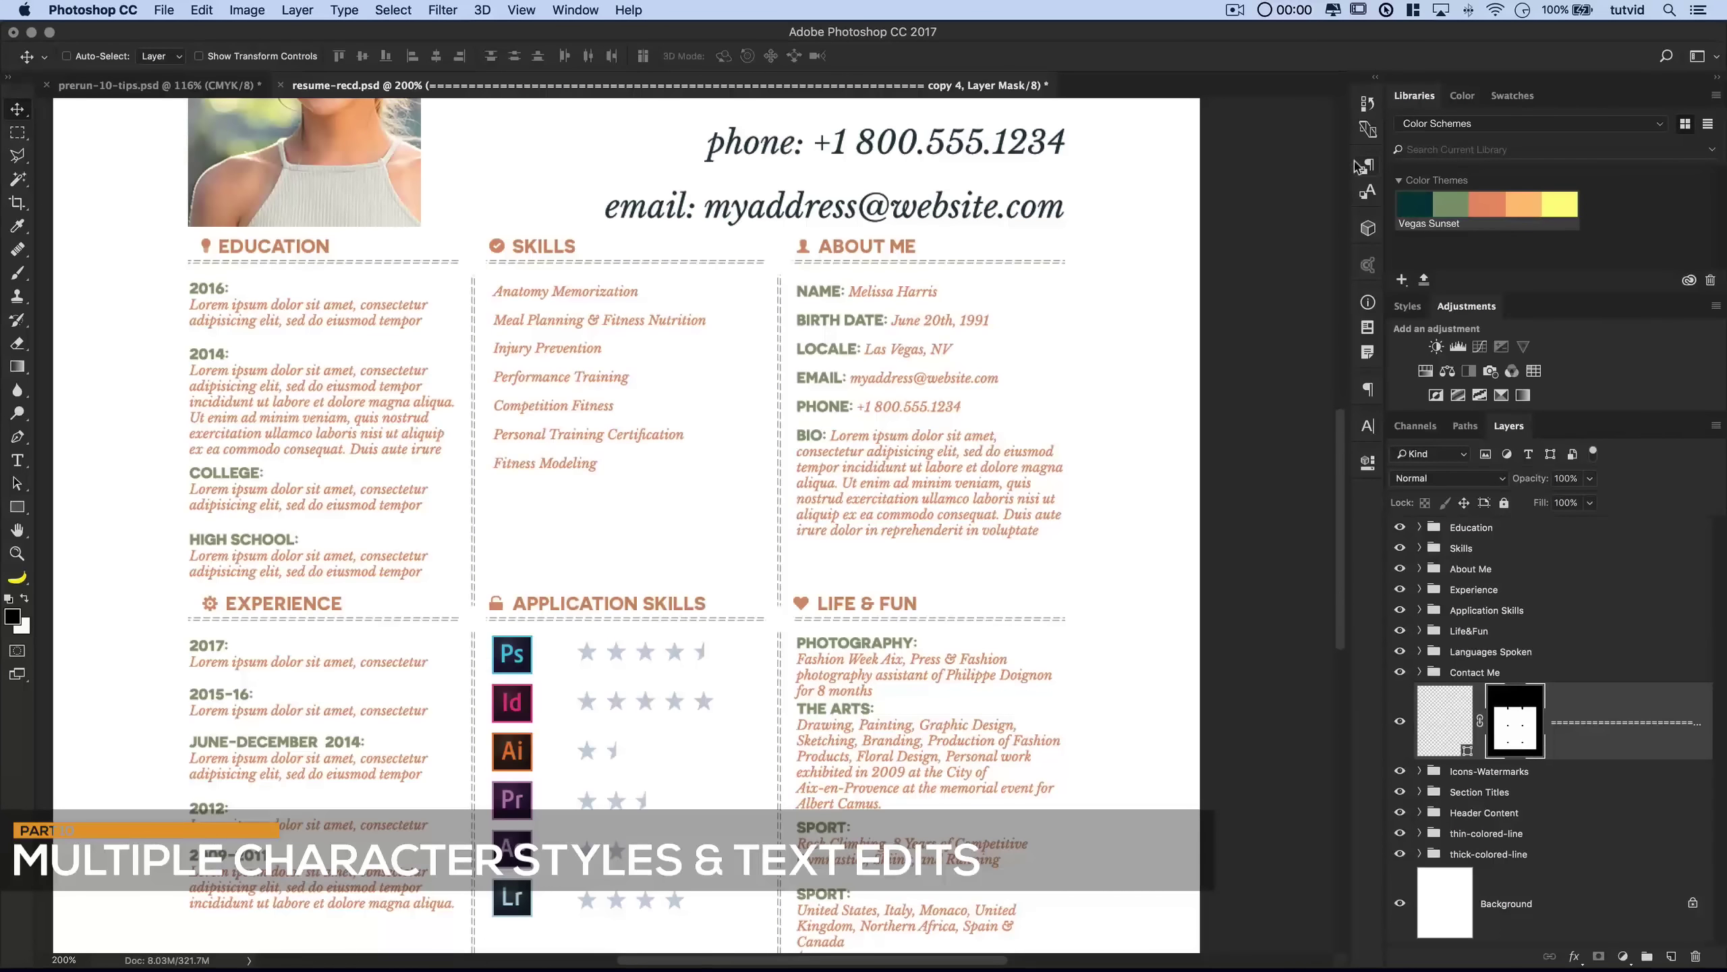
scroll(1266, 355, "up", 5)
scroll(1266, 355, "right", 2)
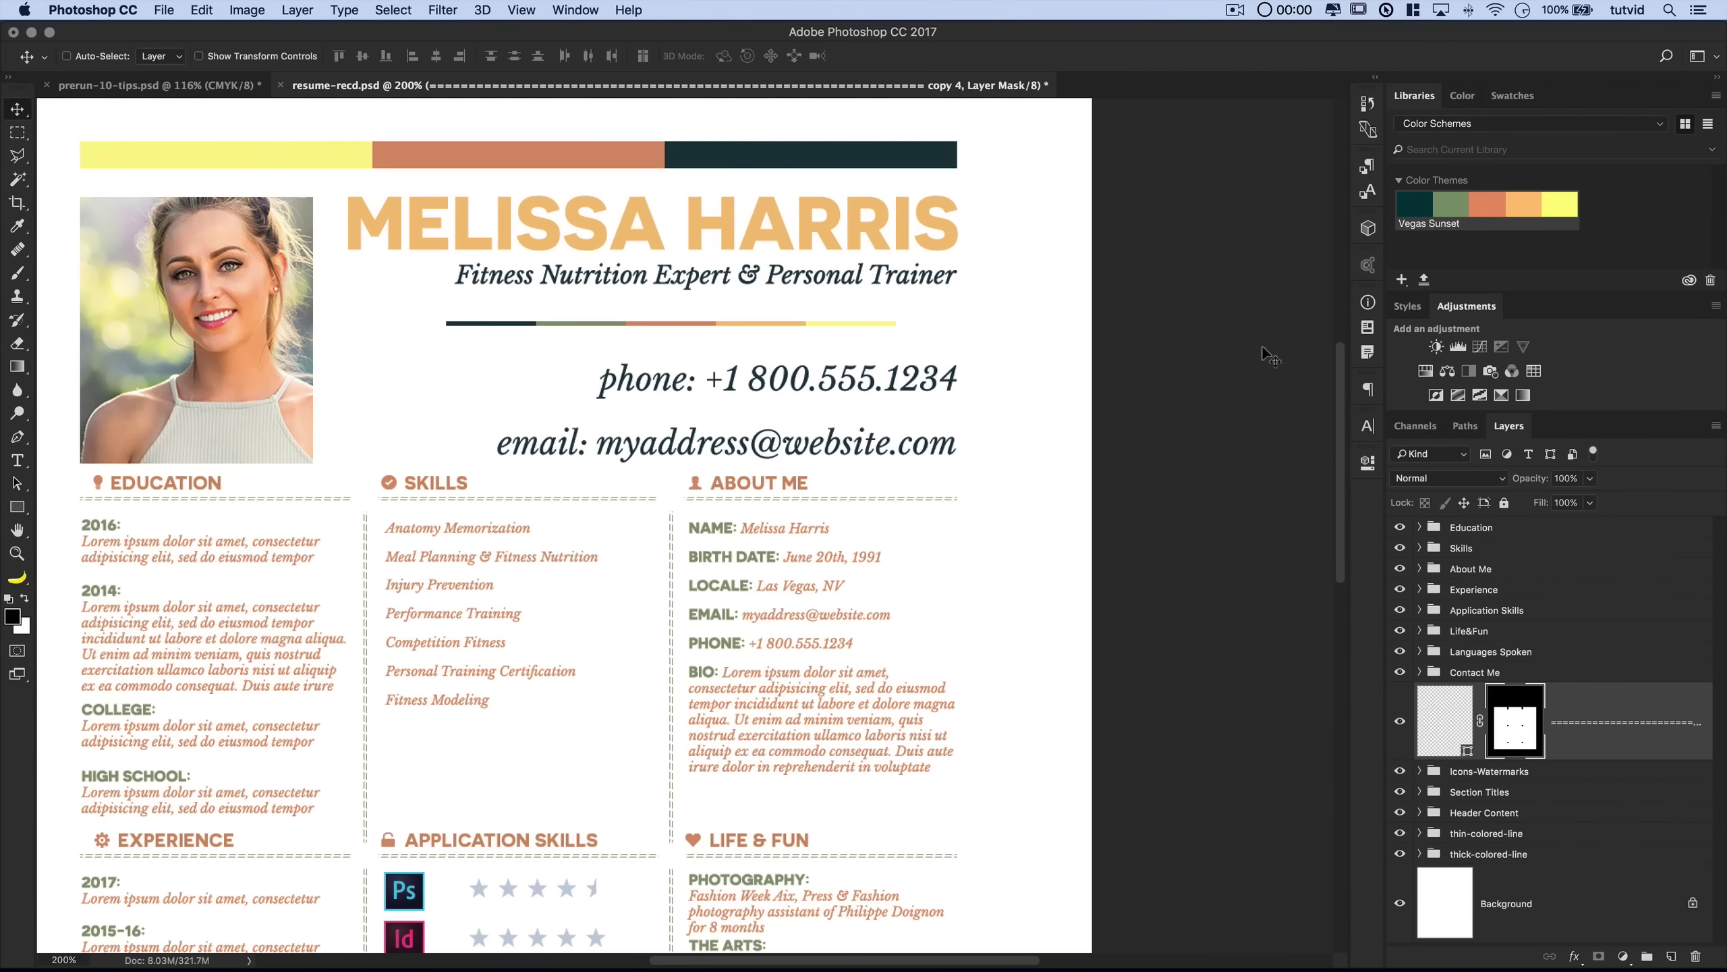
left_click(1365, 192)
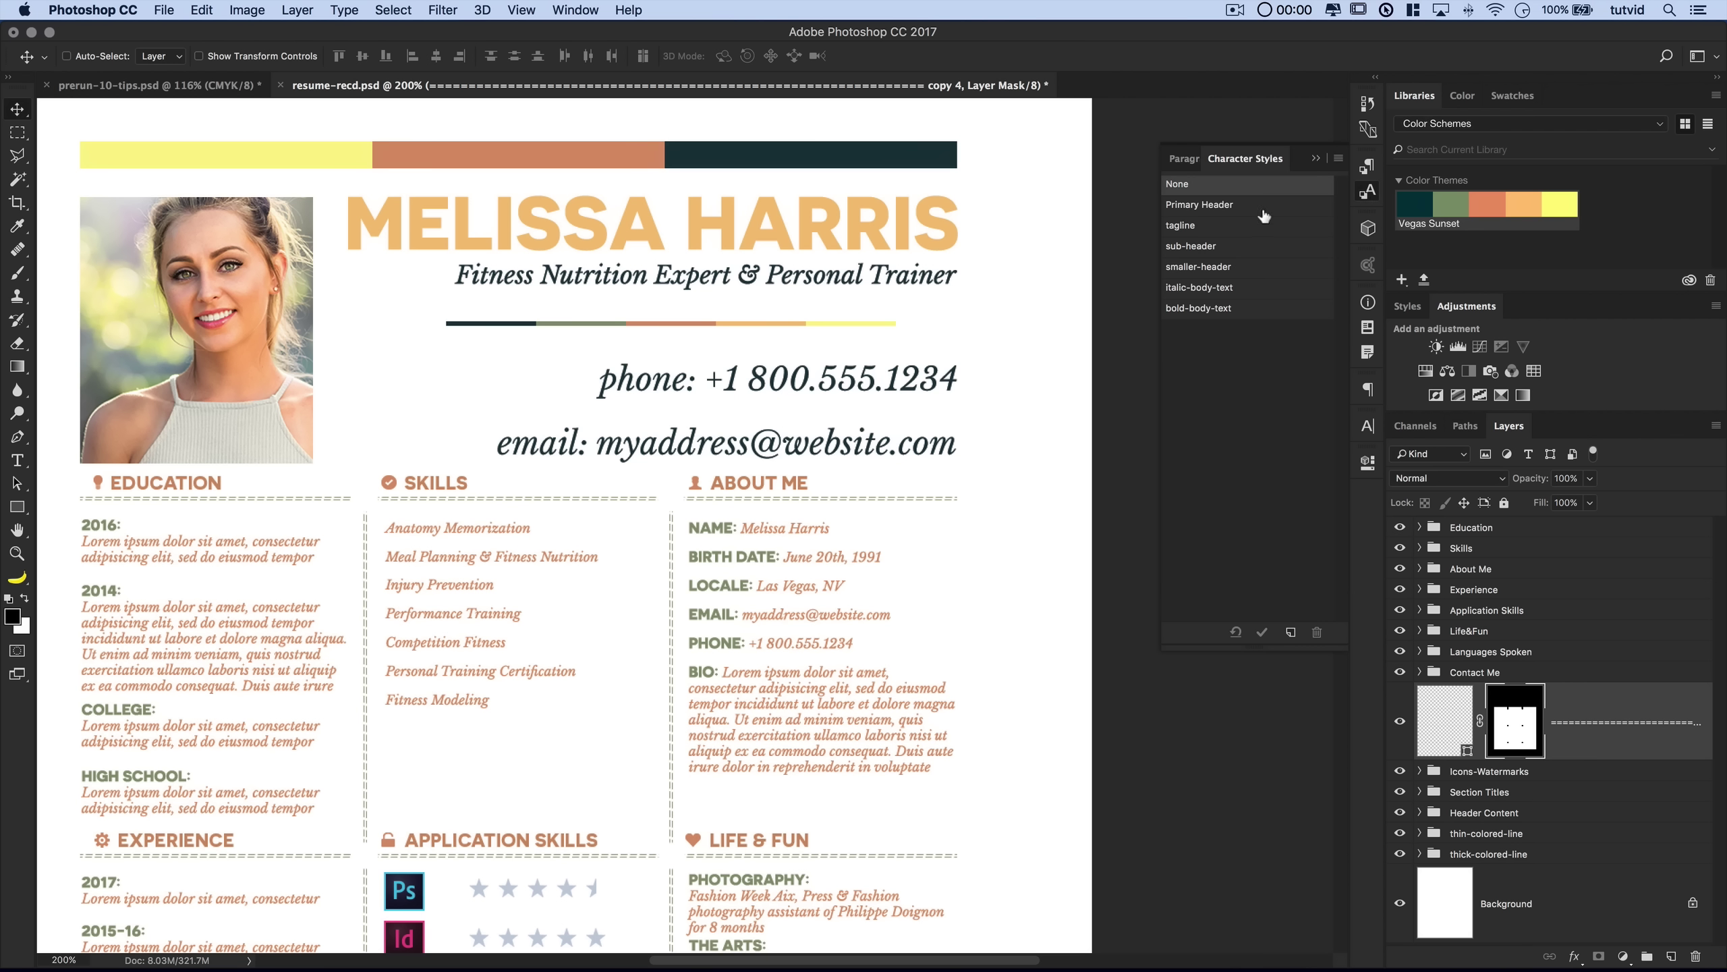
double_click(1183, 226)
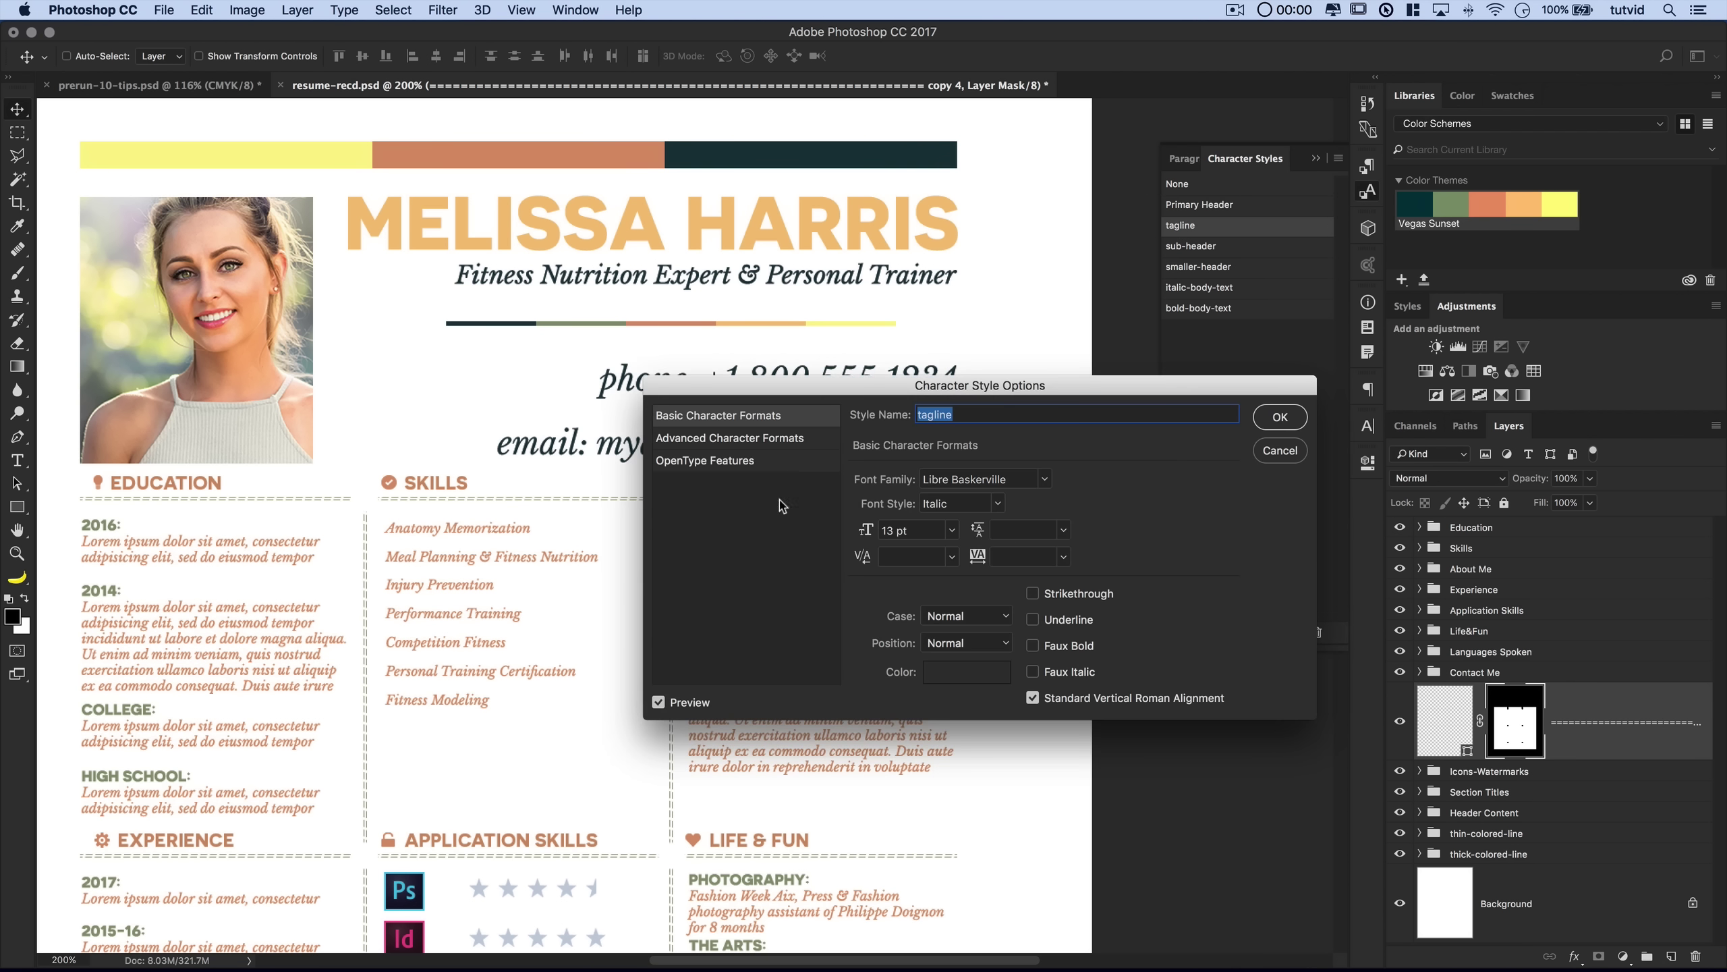
left_click_drag(893, 378, 1066, 464)
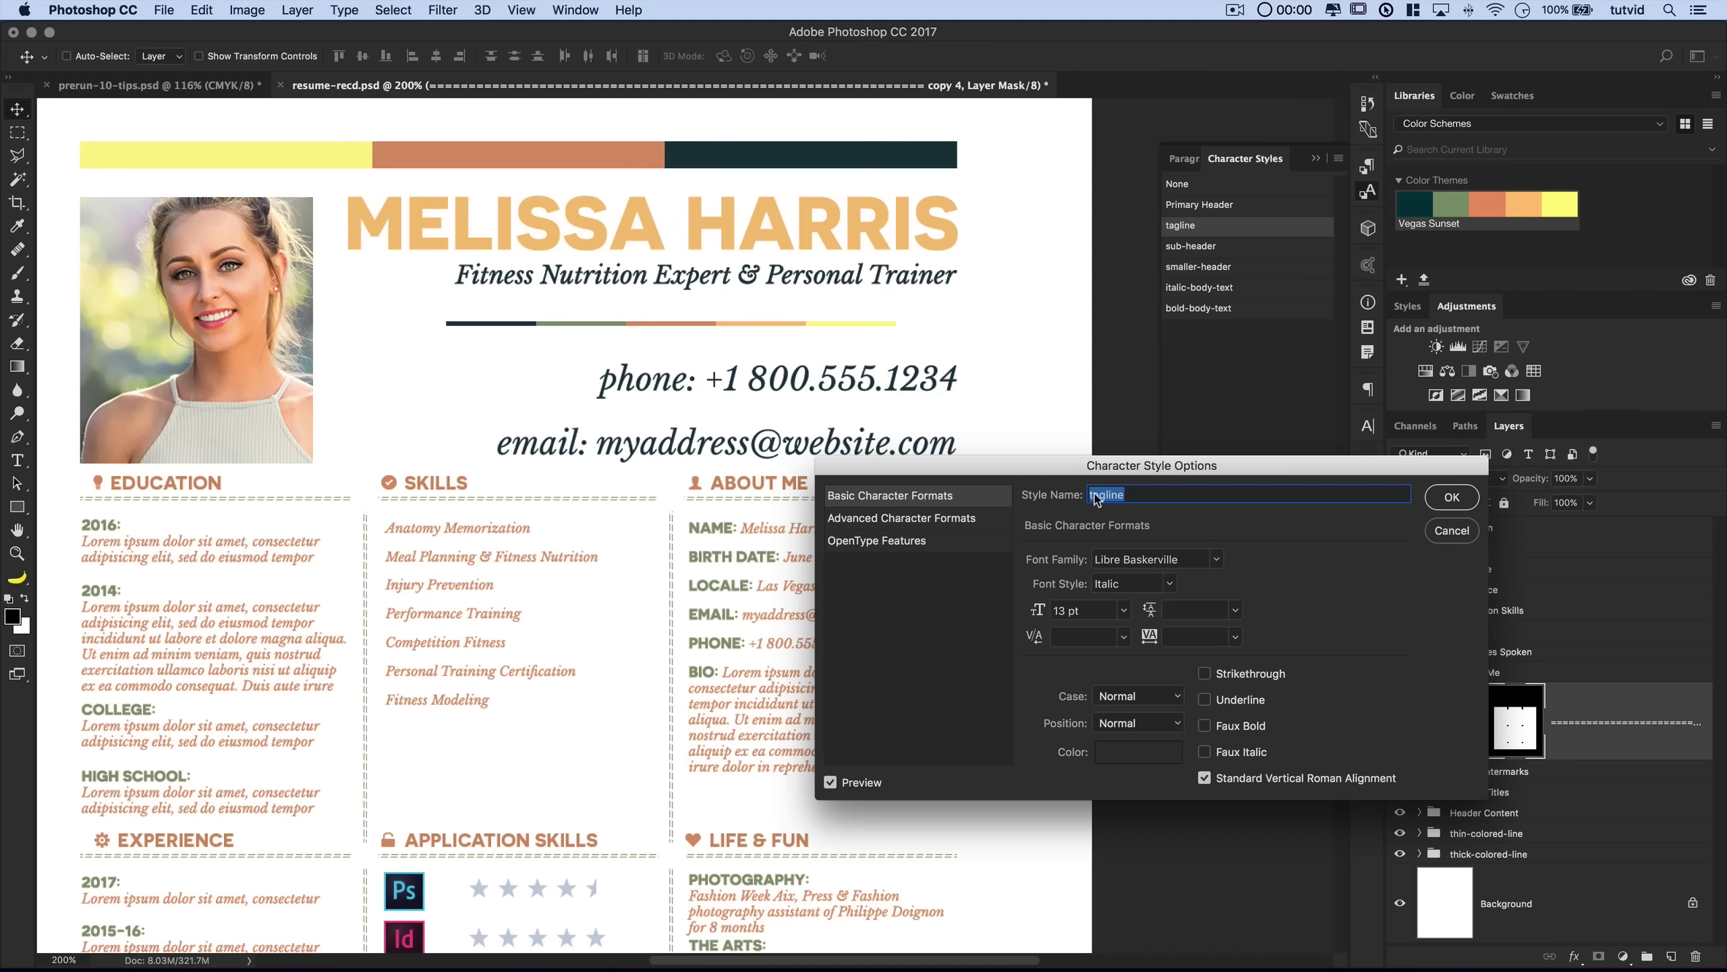
left_click(1172, 589)
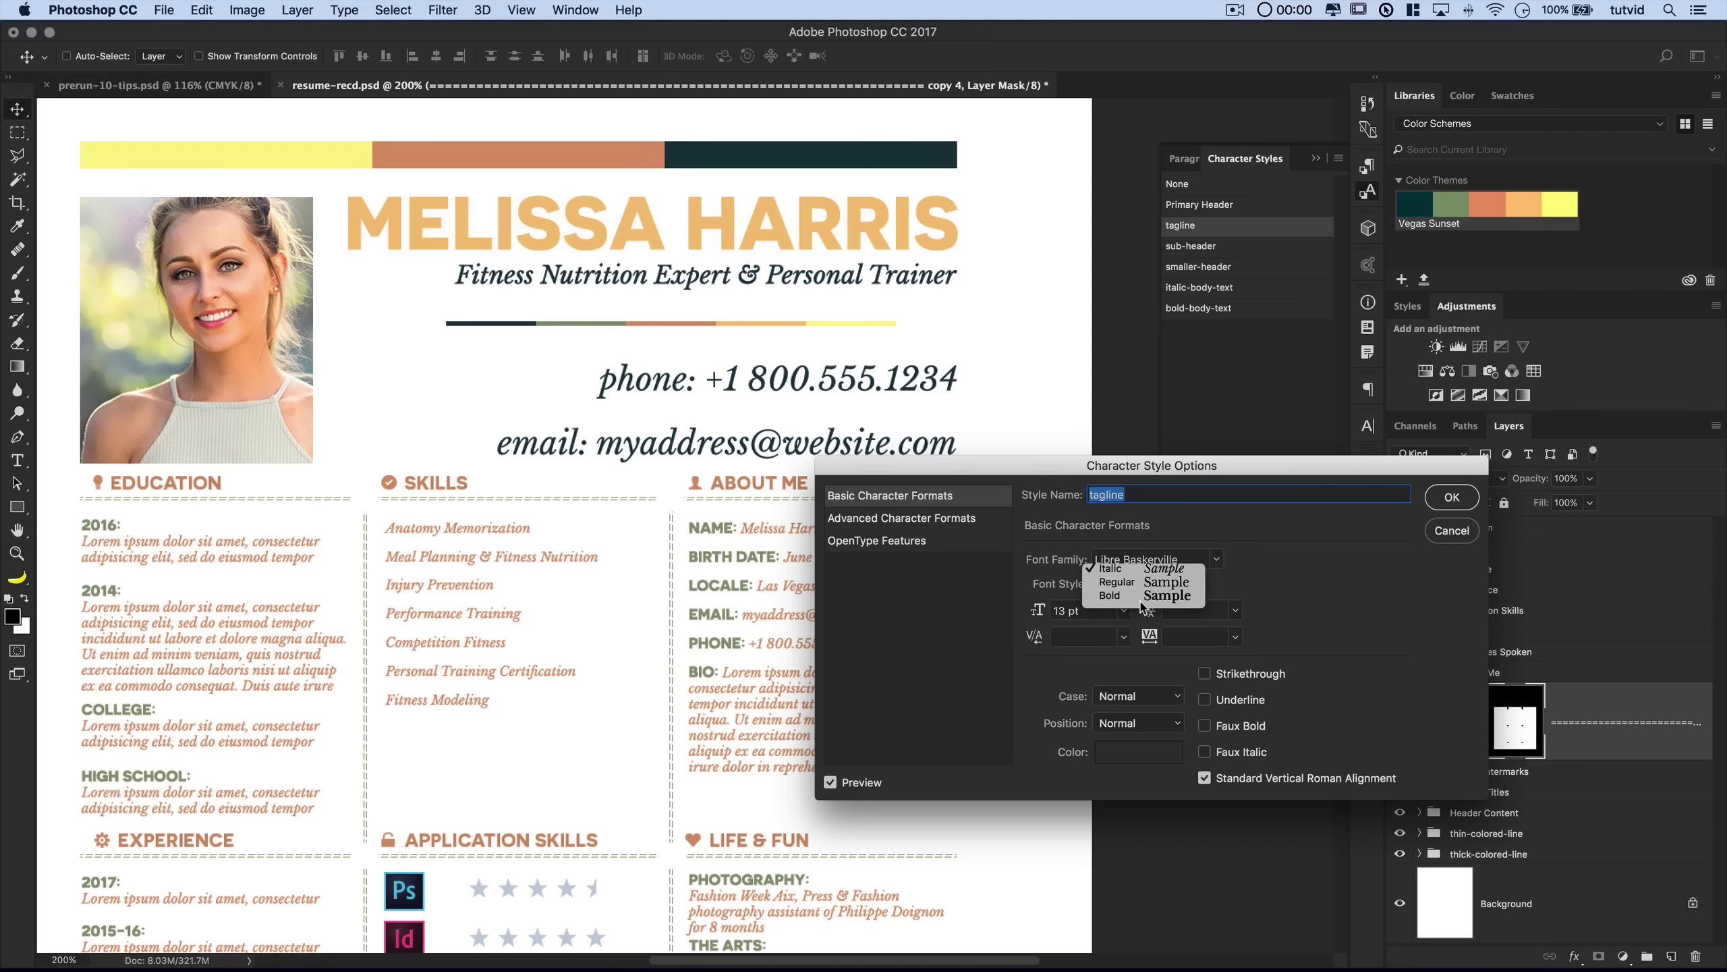
left_click(1145, 604)
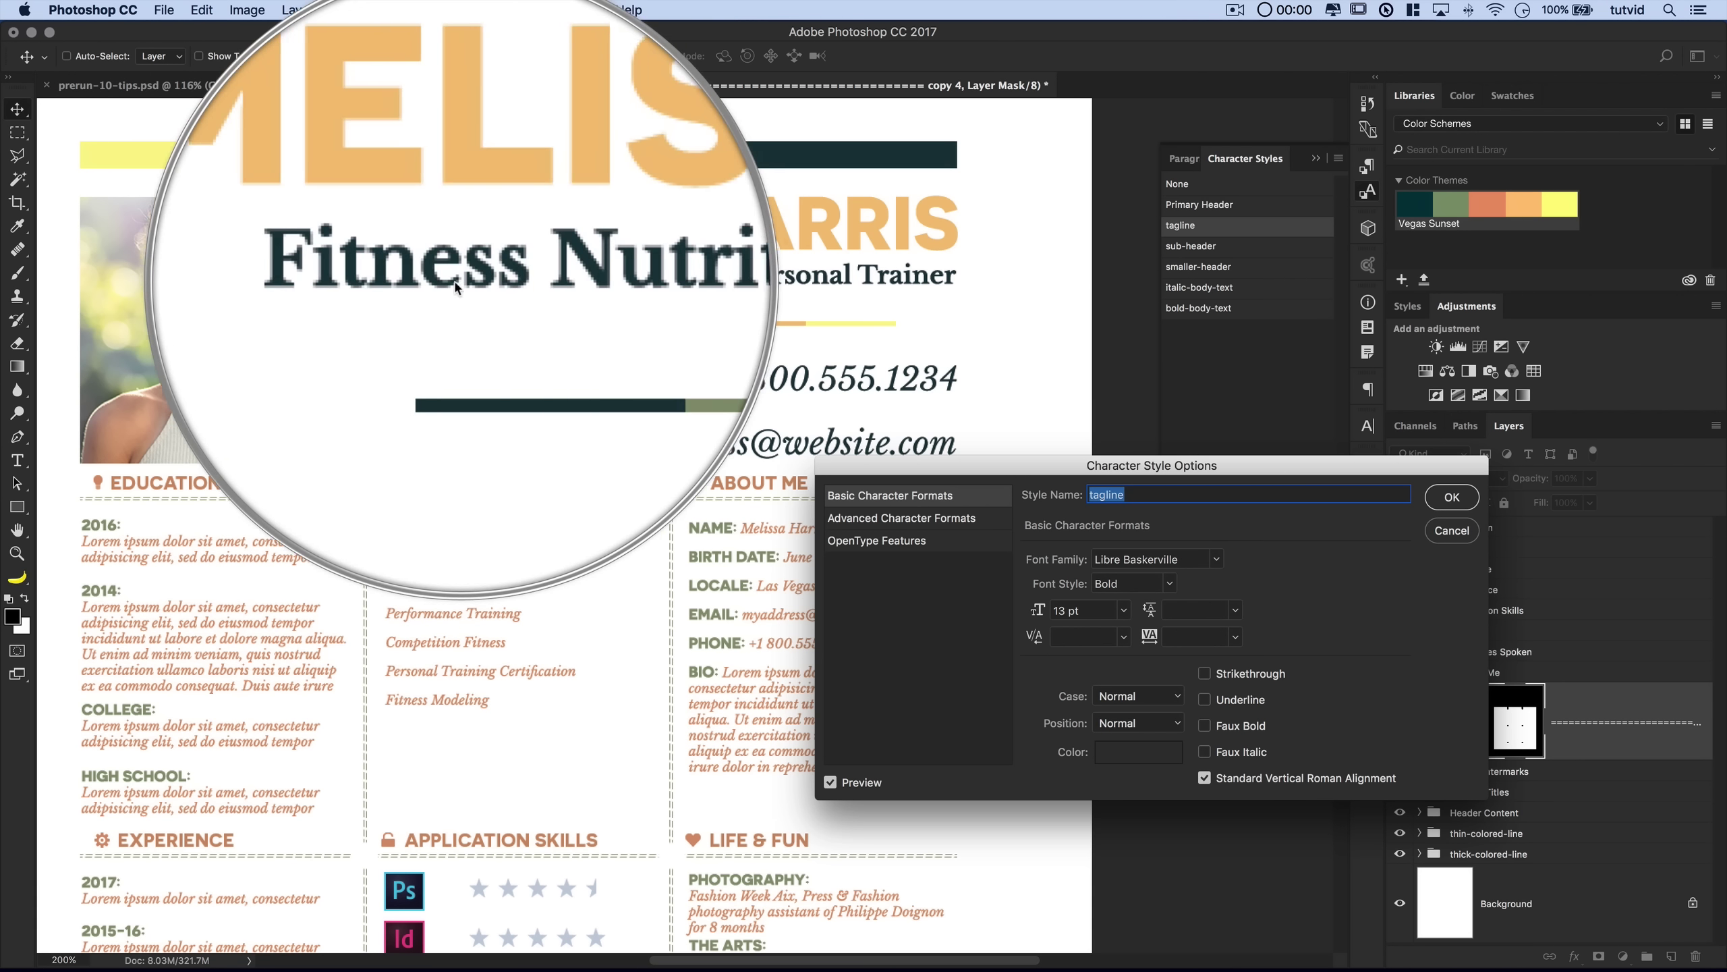
left_click(1455, 533)
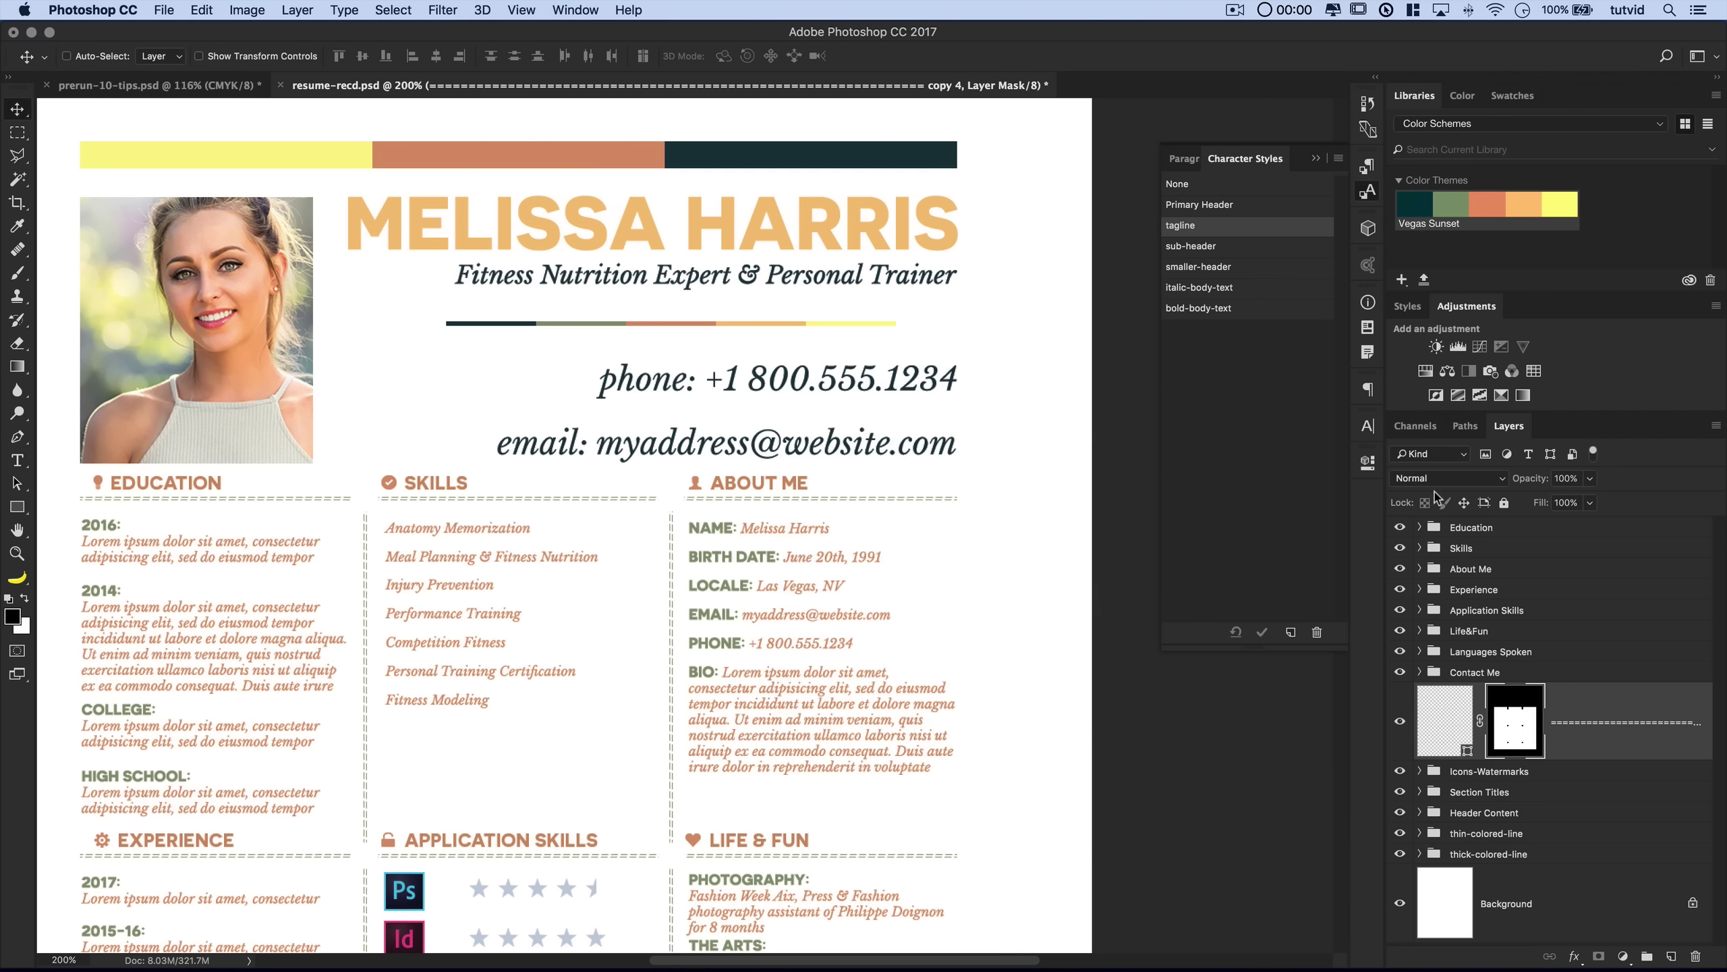
- Preview the Bold font style in the sub-header character style's options, and cancel the change
left_click(1201, 252)
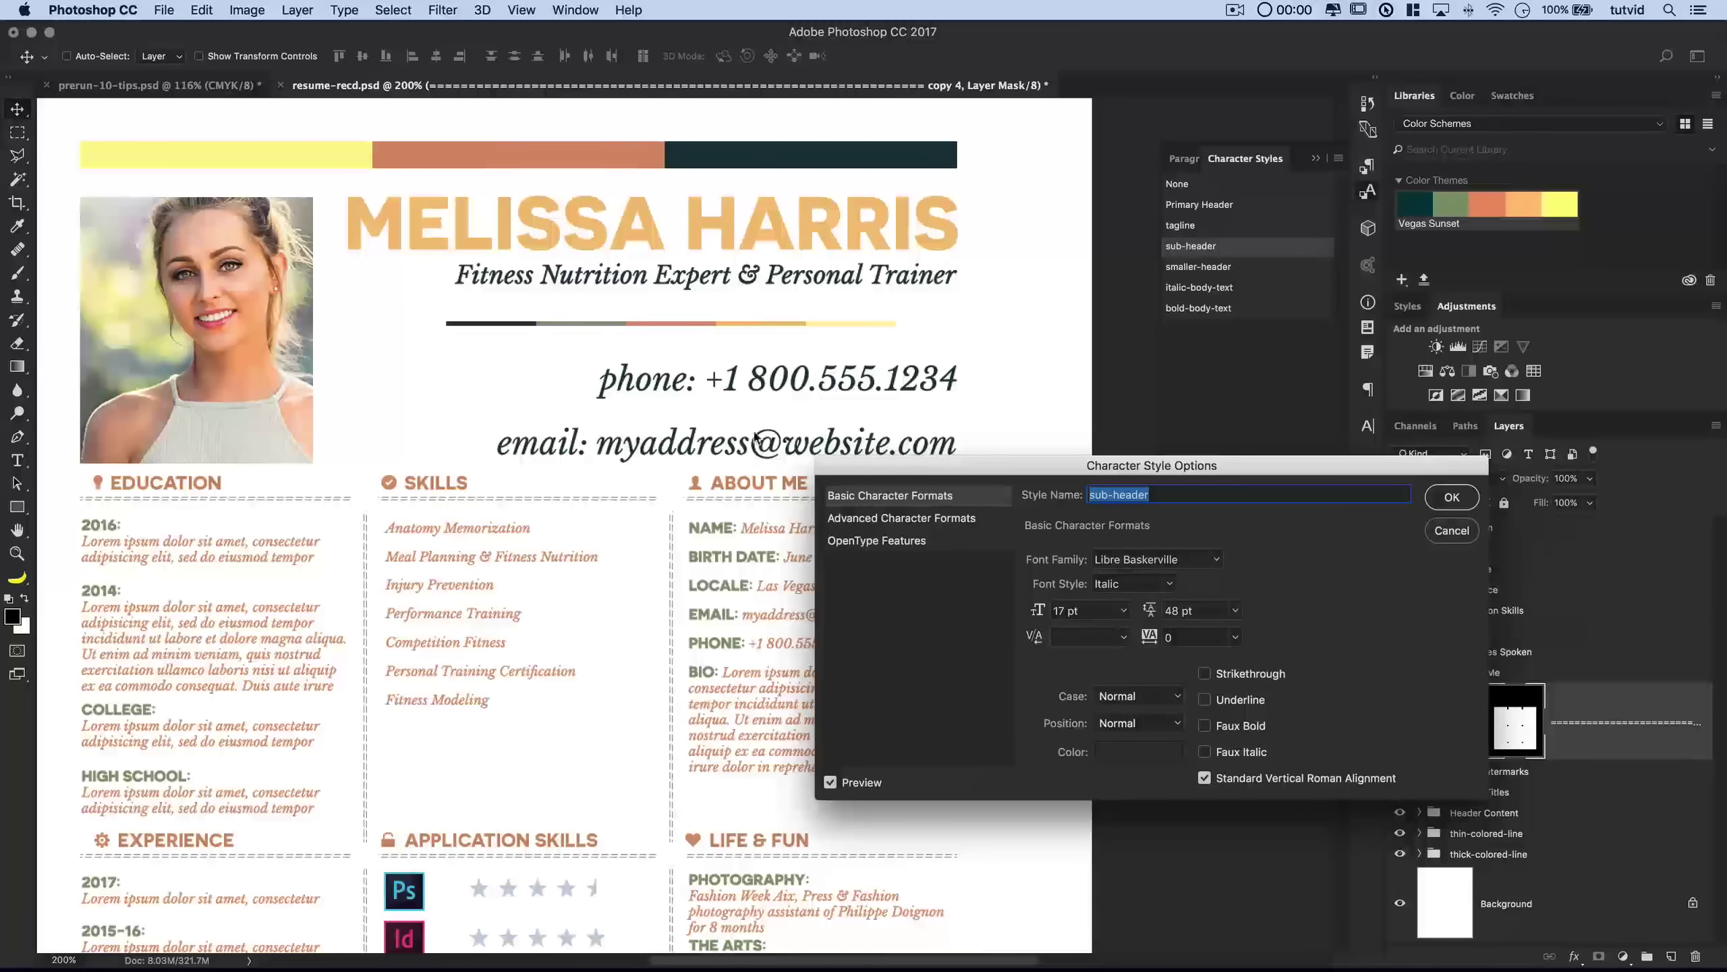
left_click(1165, 584)
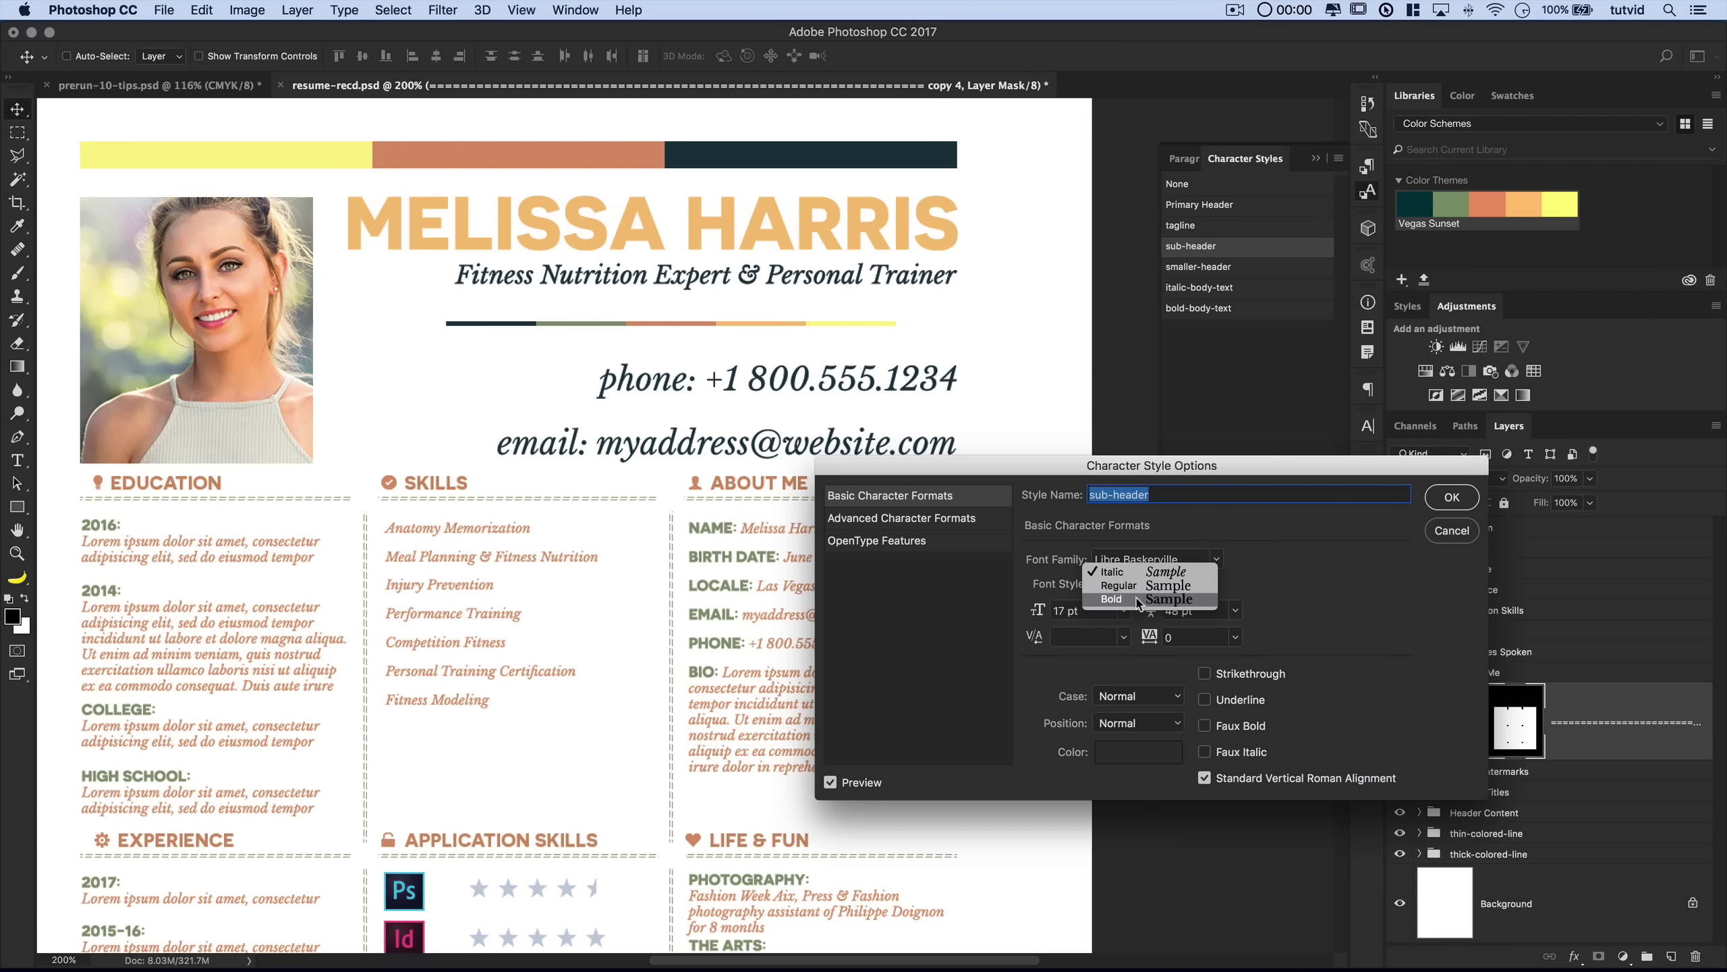
left_click(1129, 599)
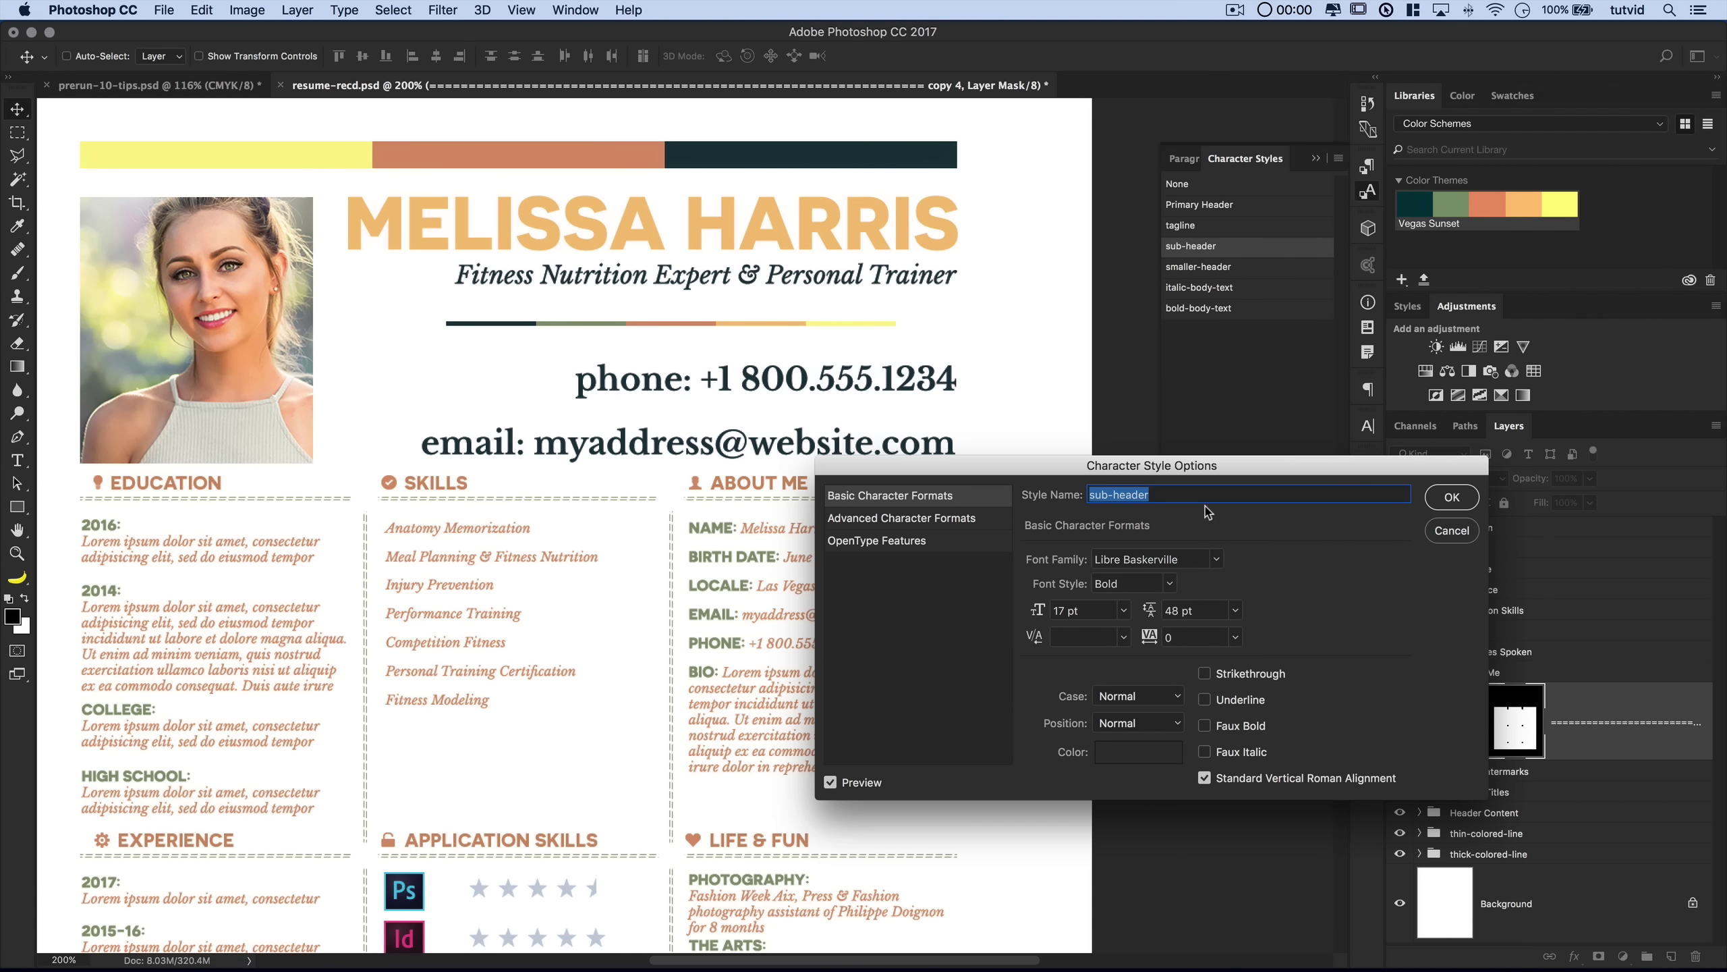
left_click(1451, 531)
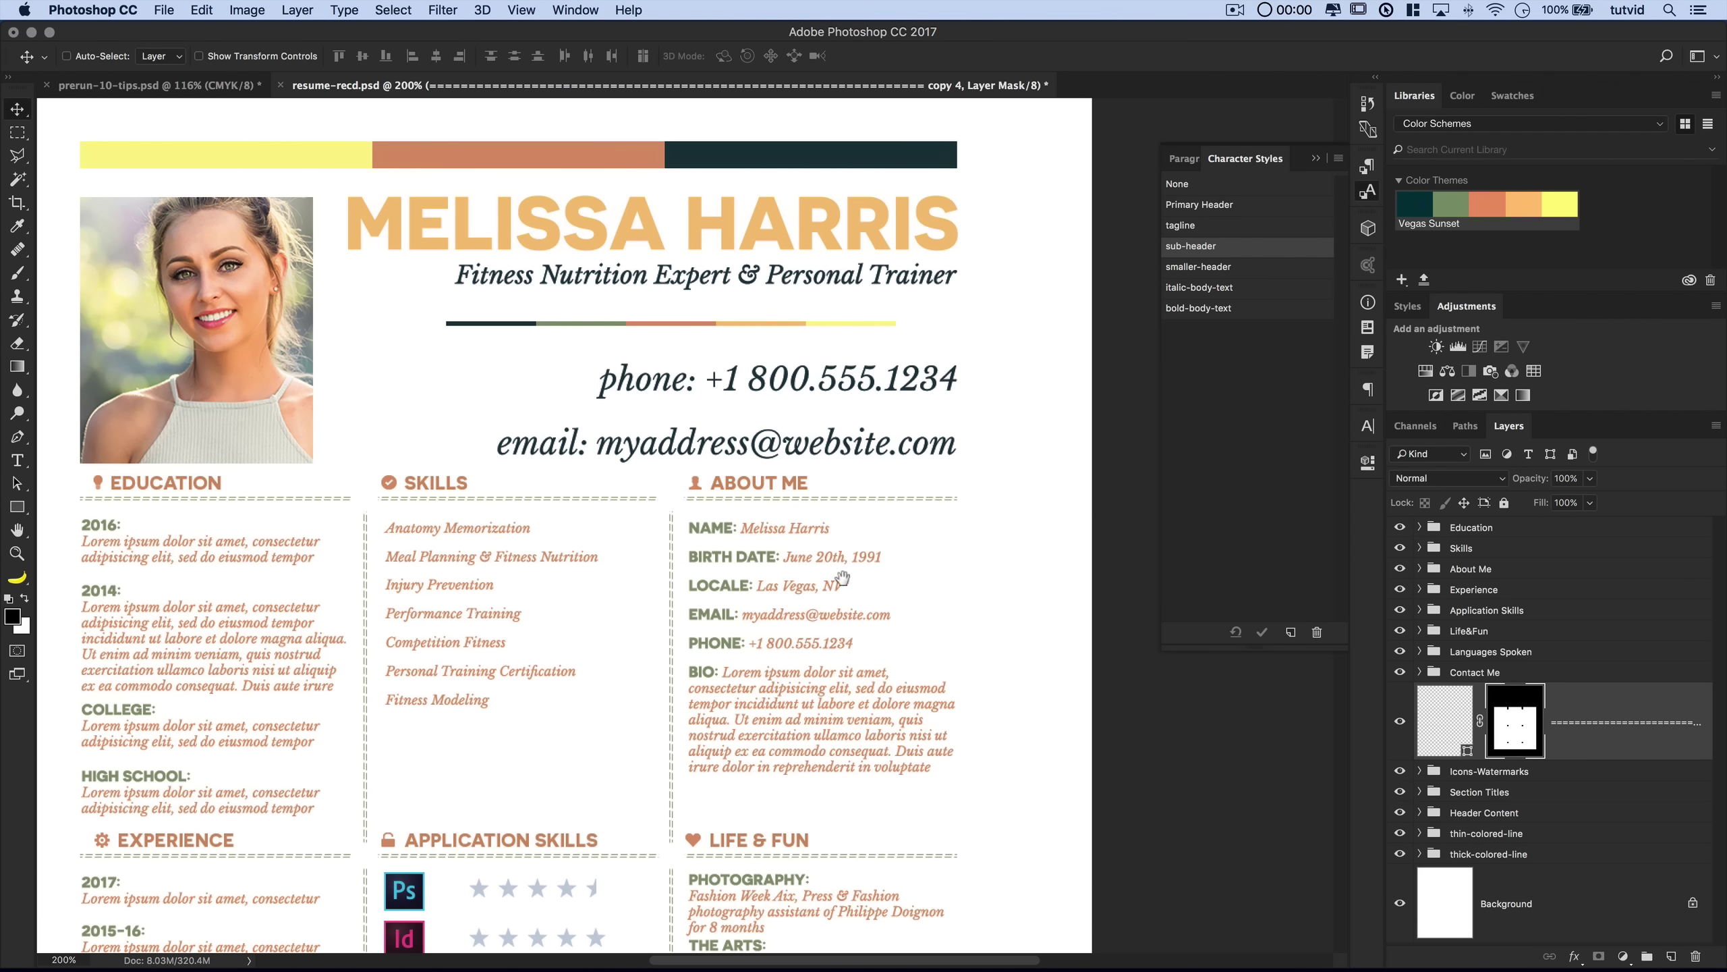
- Check which character styles are applied to the bio paragraph's body text and its label, and leave the text unedited
scroll(861, 483, "down", 3)
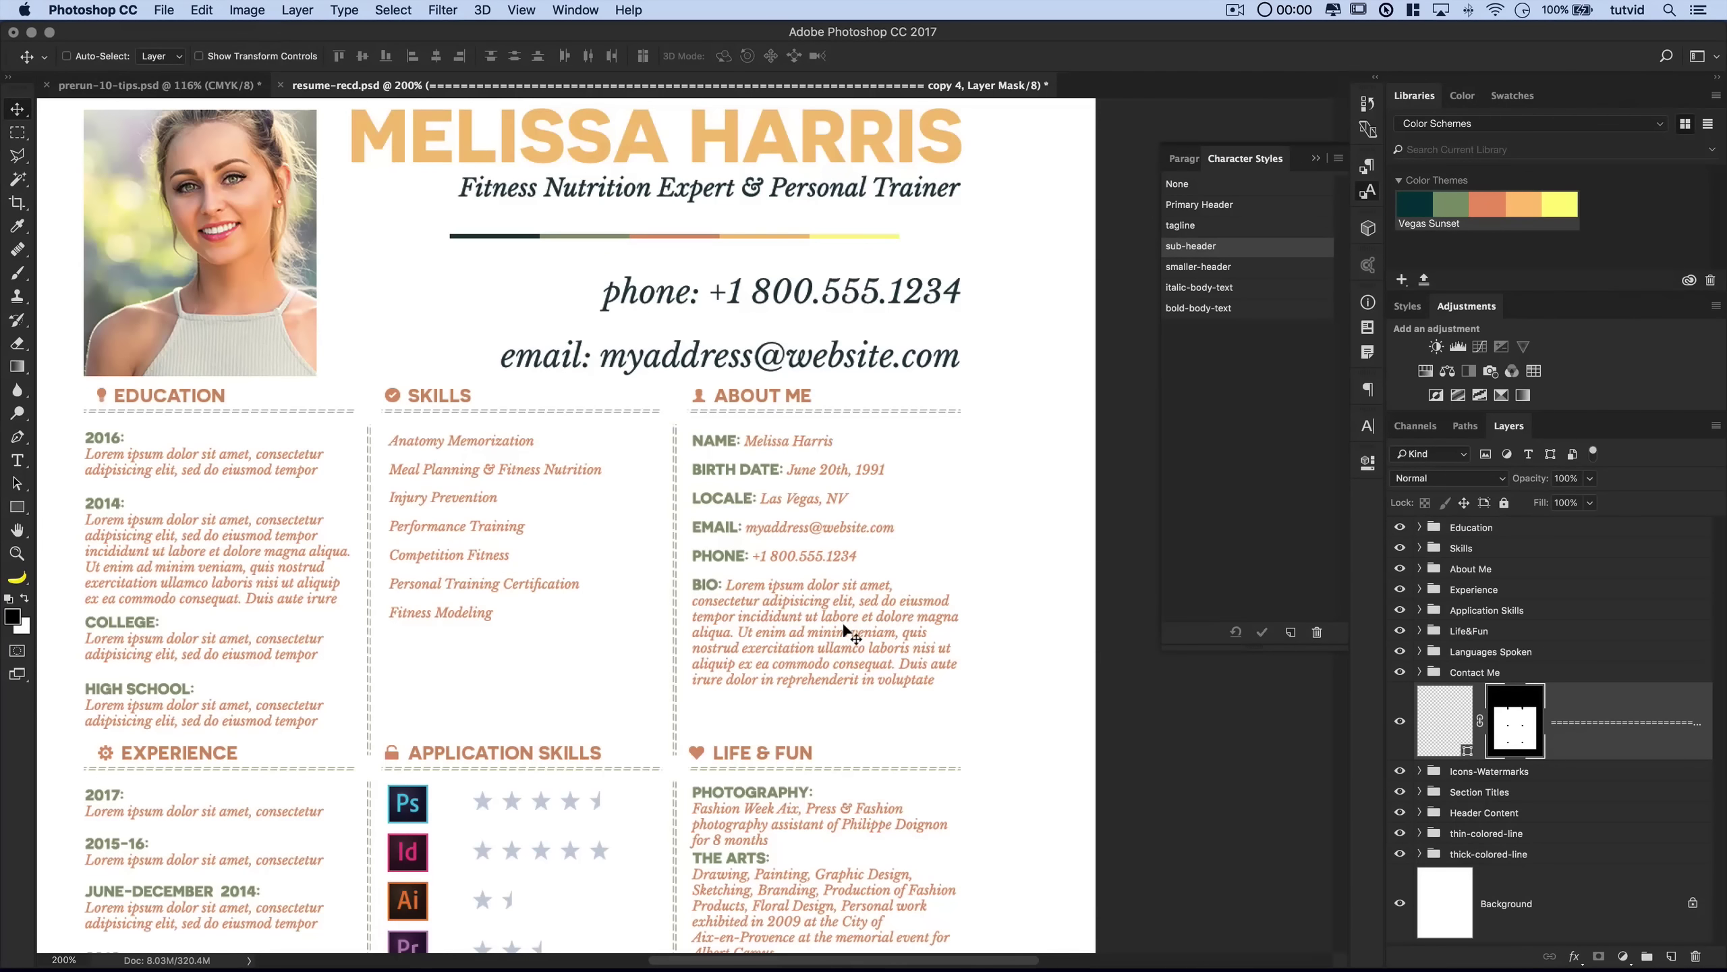
left_click(707, 596, "super")
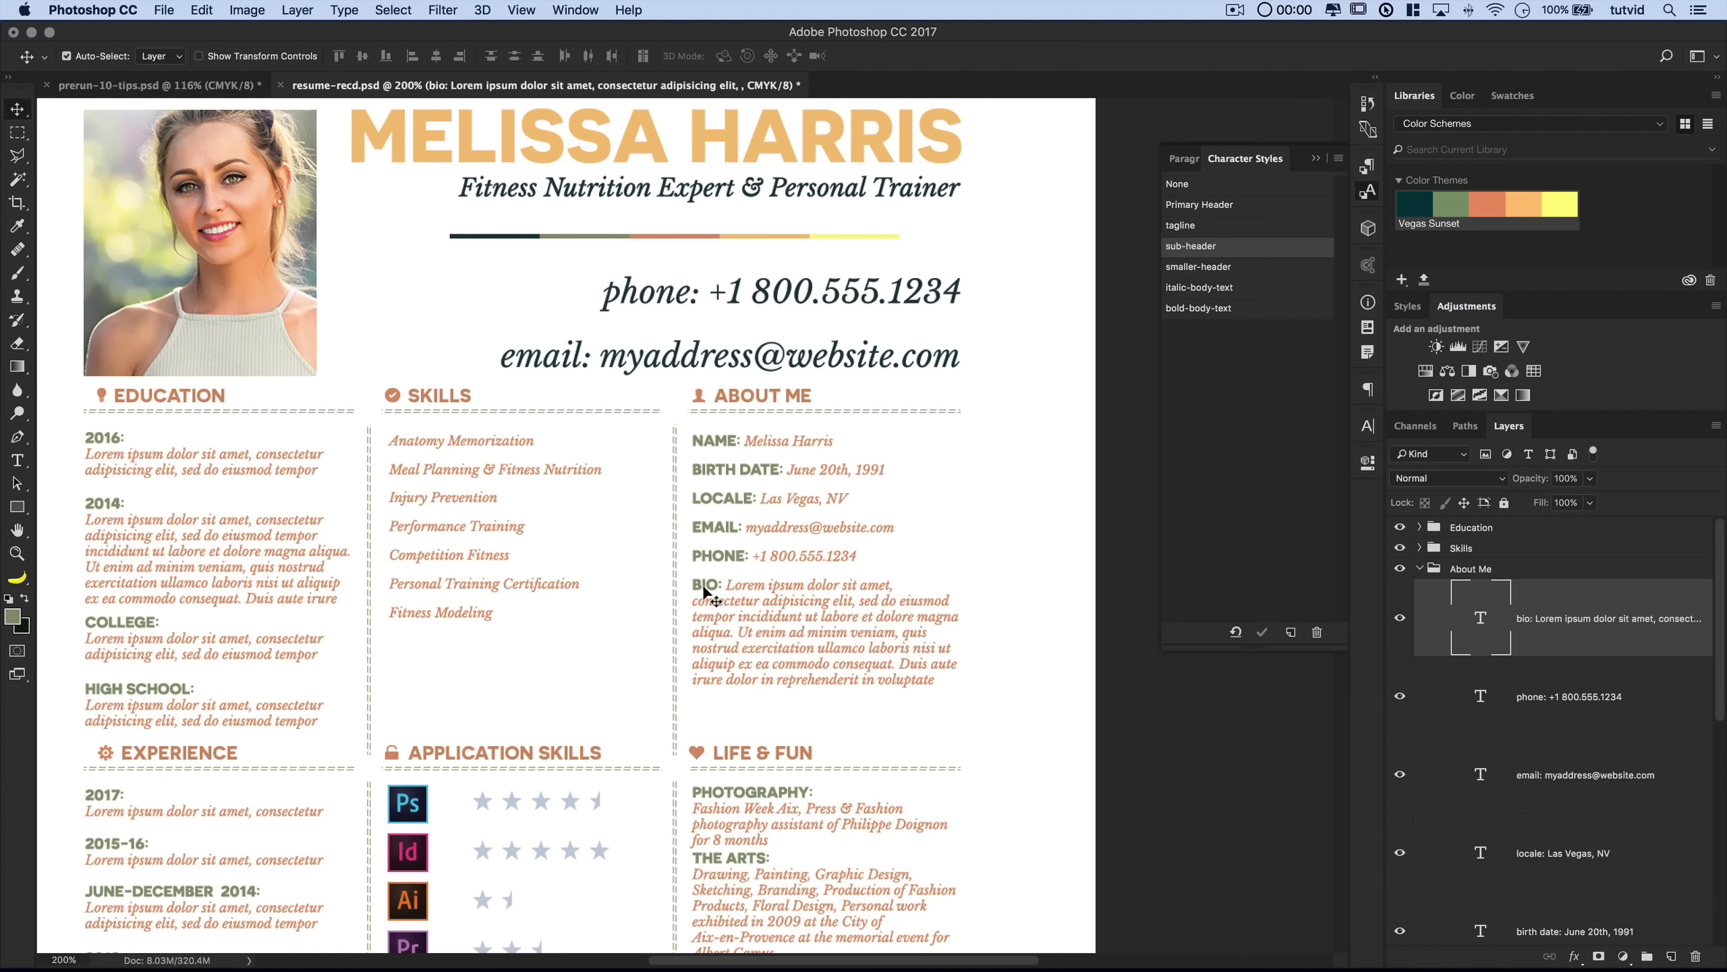
double_click(1477, 620)
left_click(760, 618)
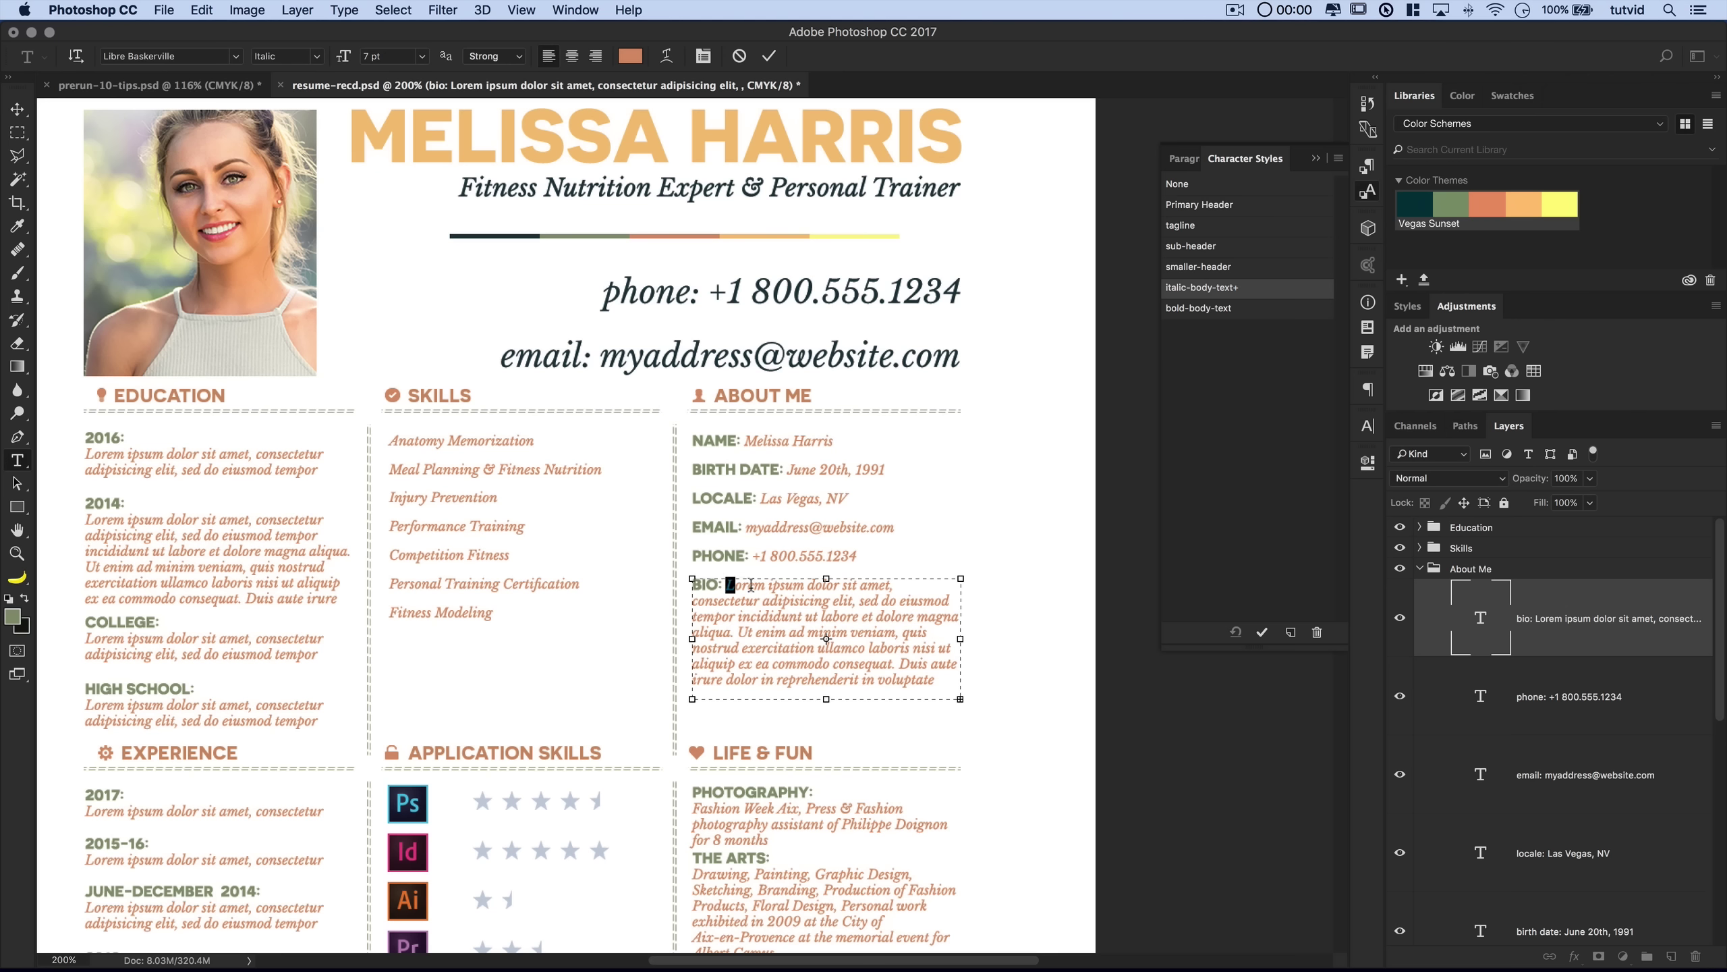
left_click_drag(751, 585, 926, 668)
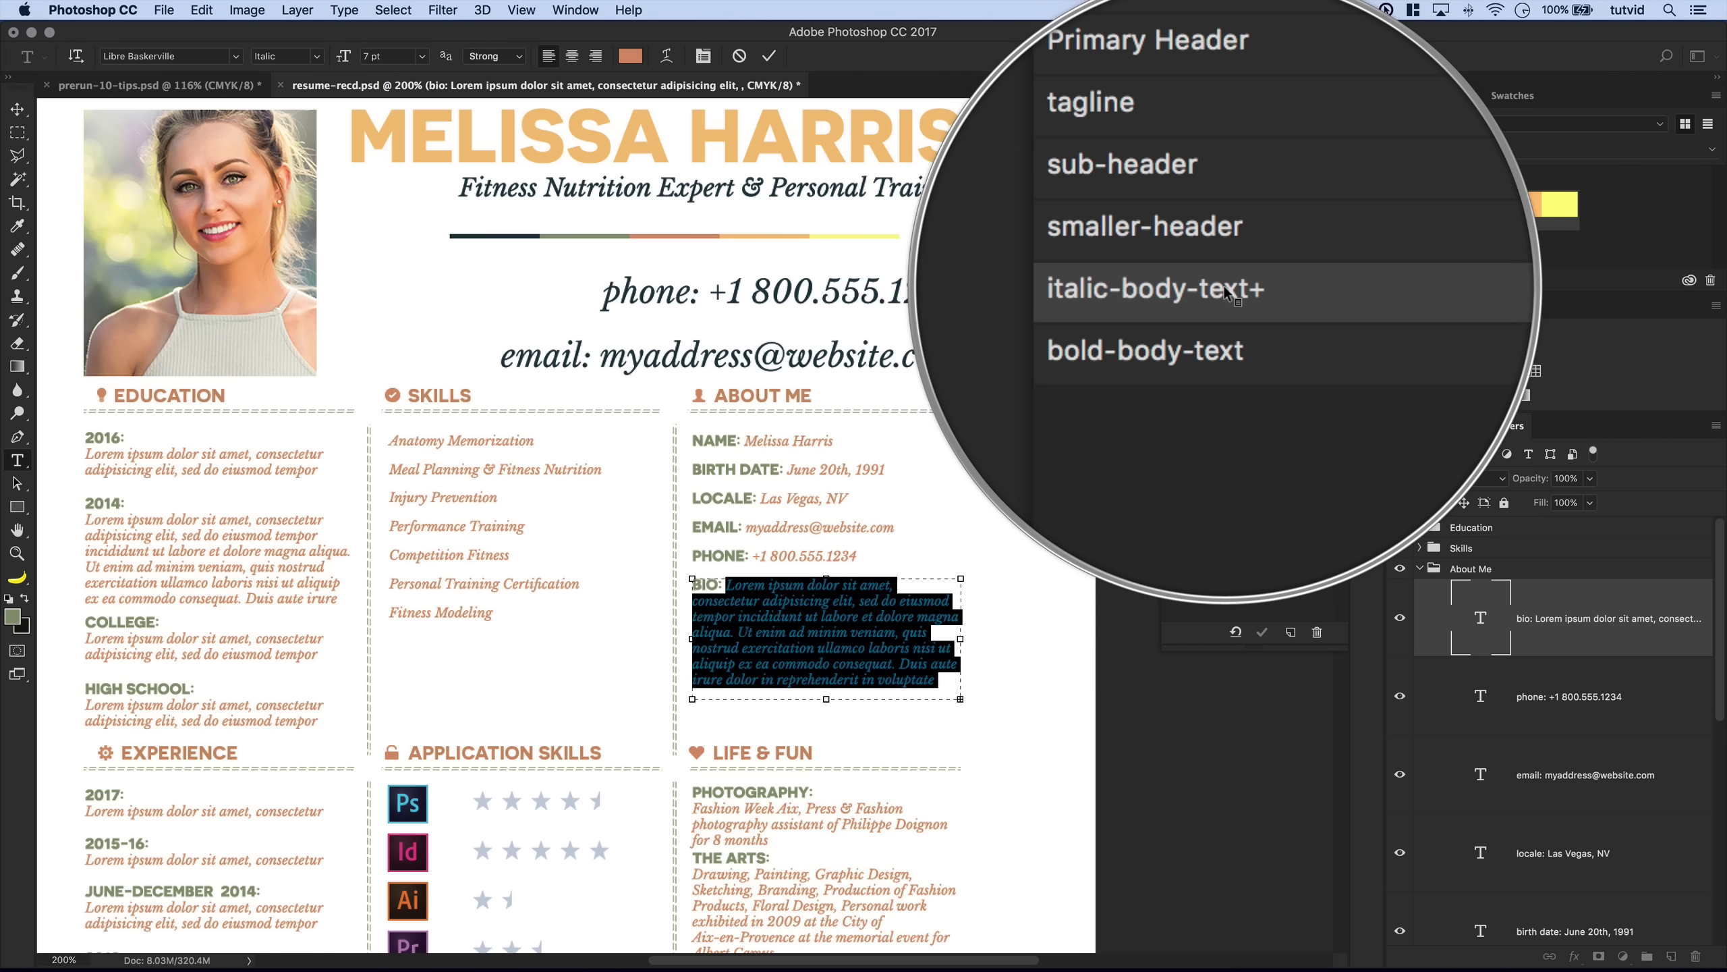
double_click(701, 585)
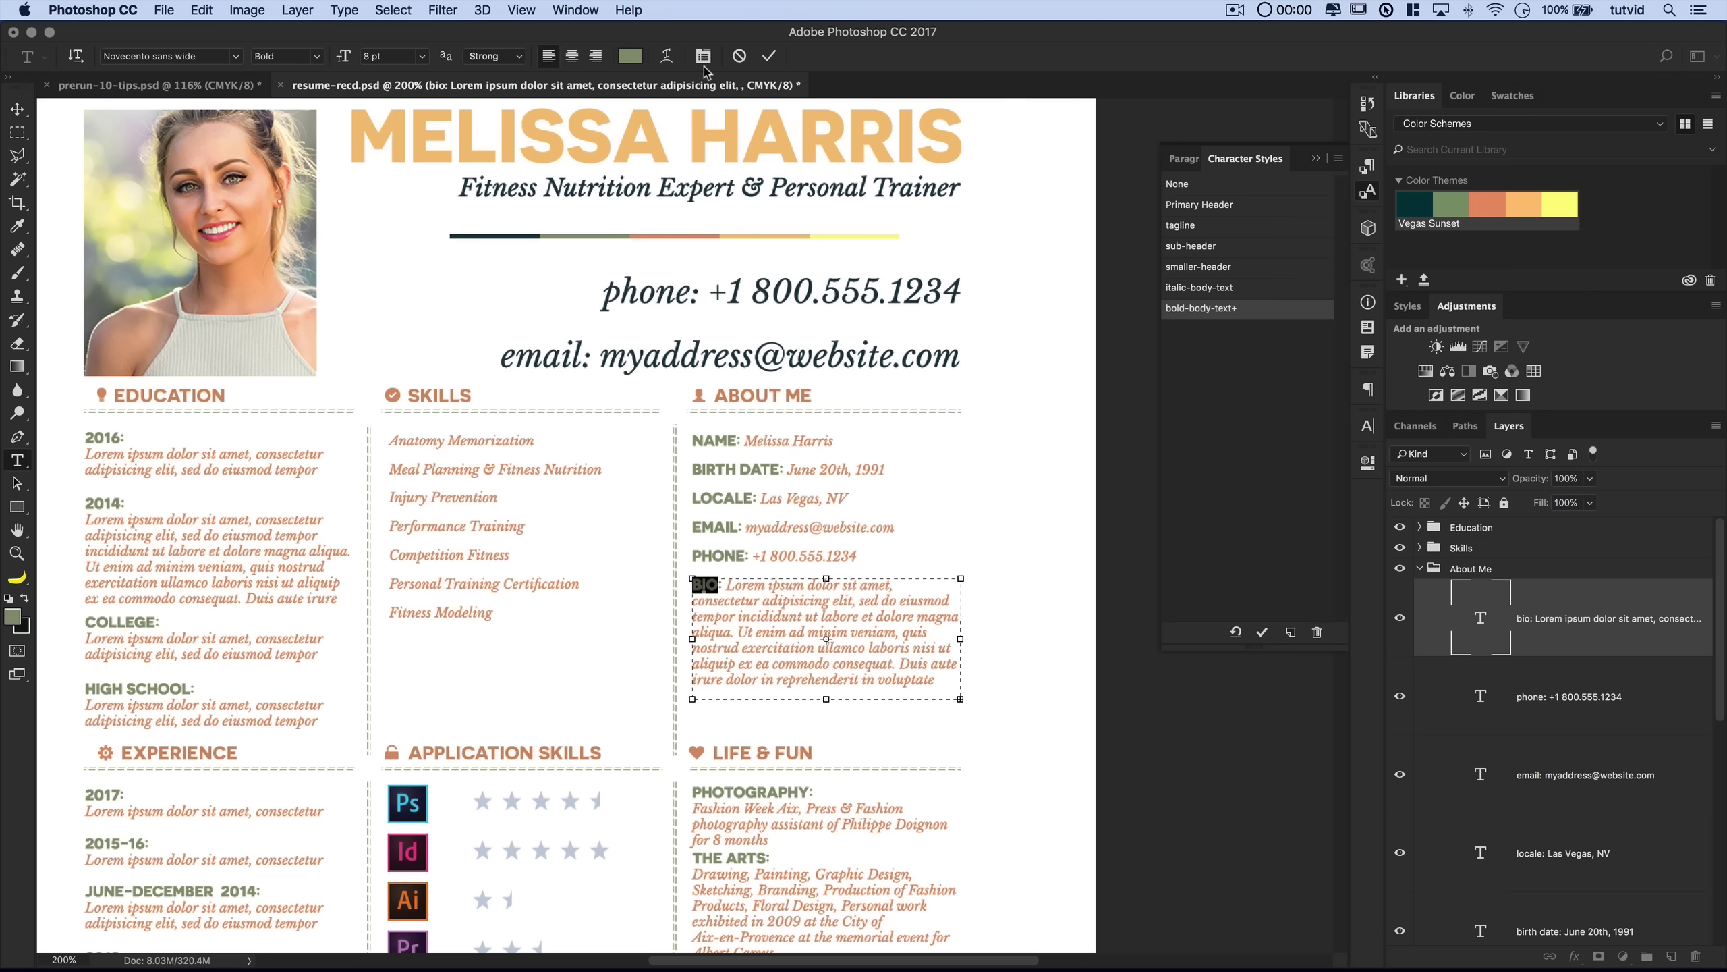
scroll(822, 197, "down", 6)
scroll(821, 197, "right", 2)
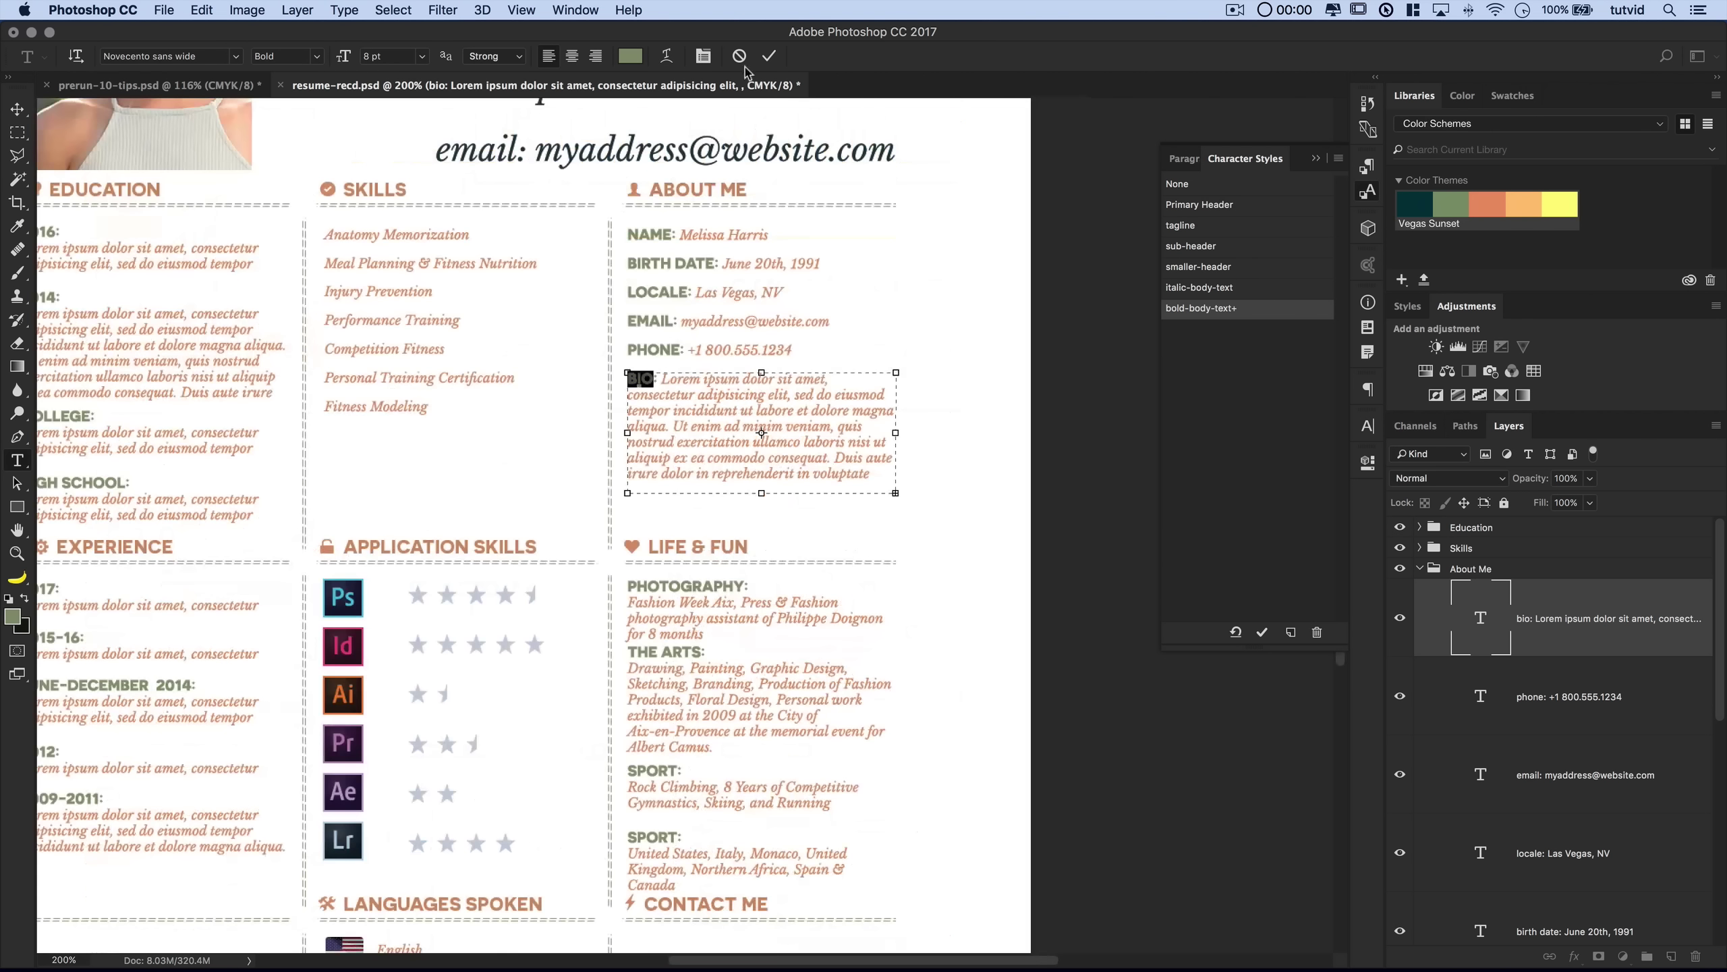
left_click(739, 58)
- Apply the italic-body-text character style to the entire bio text layer
key("v")
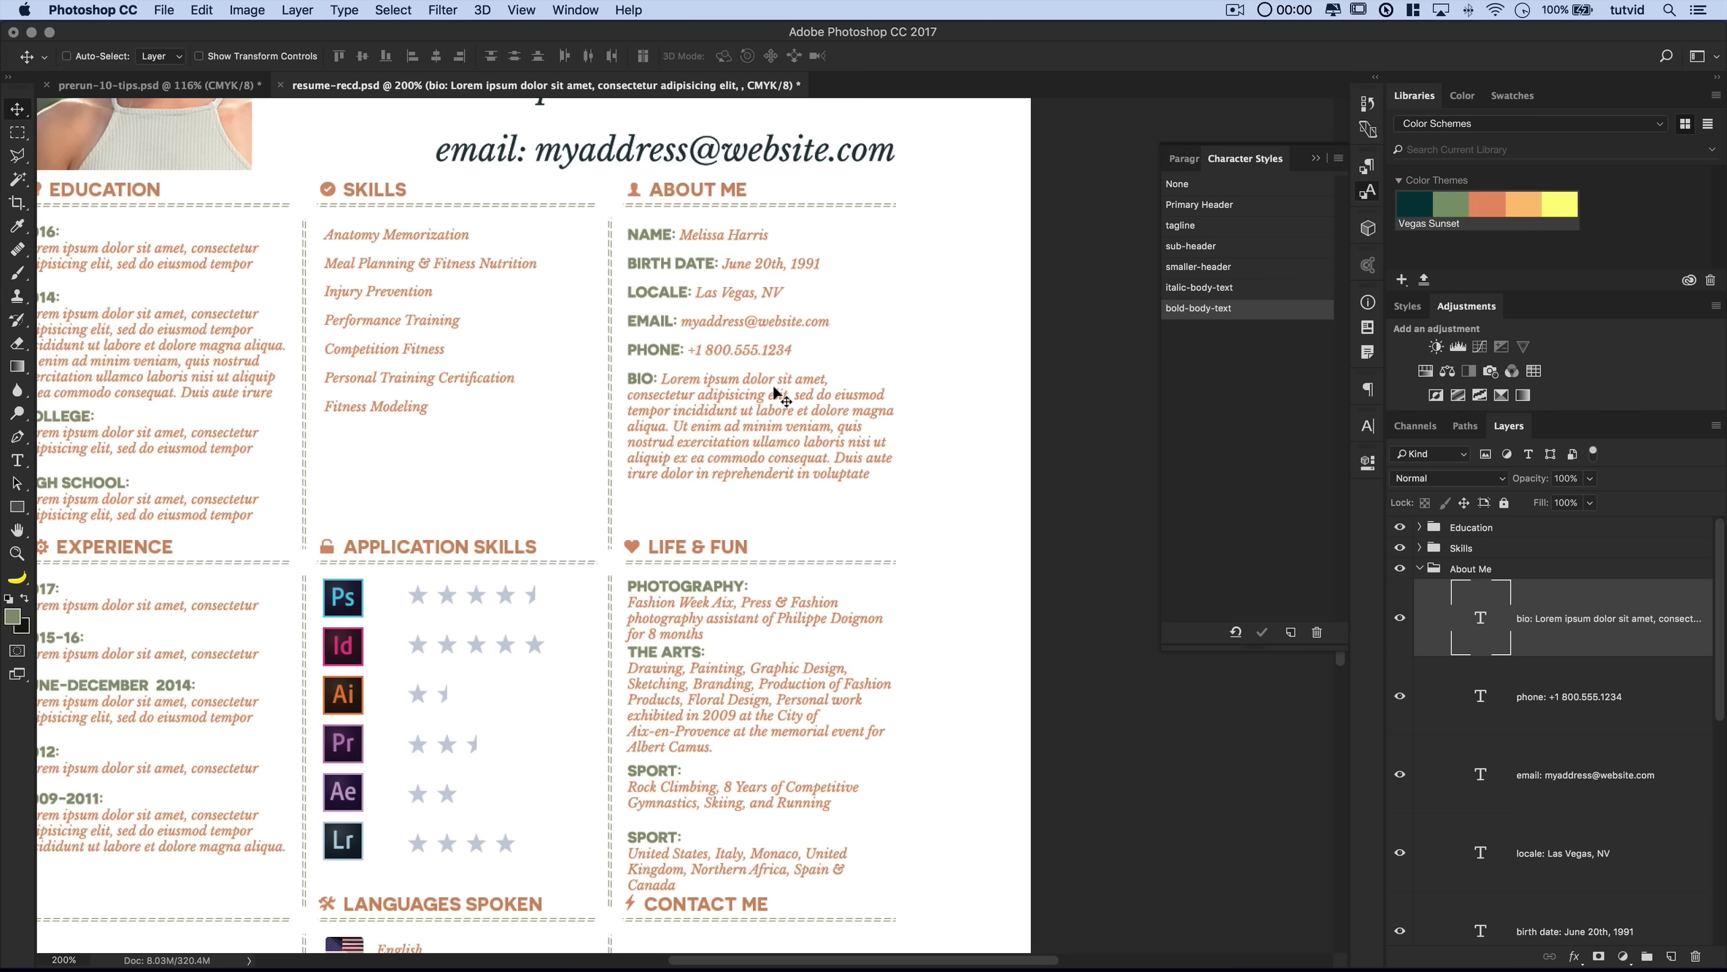
left_click(1203, 289)
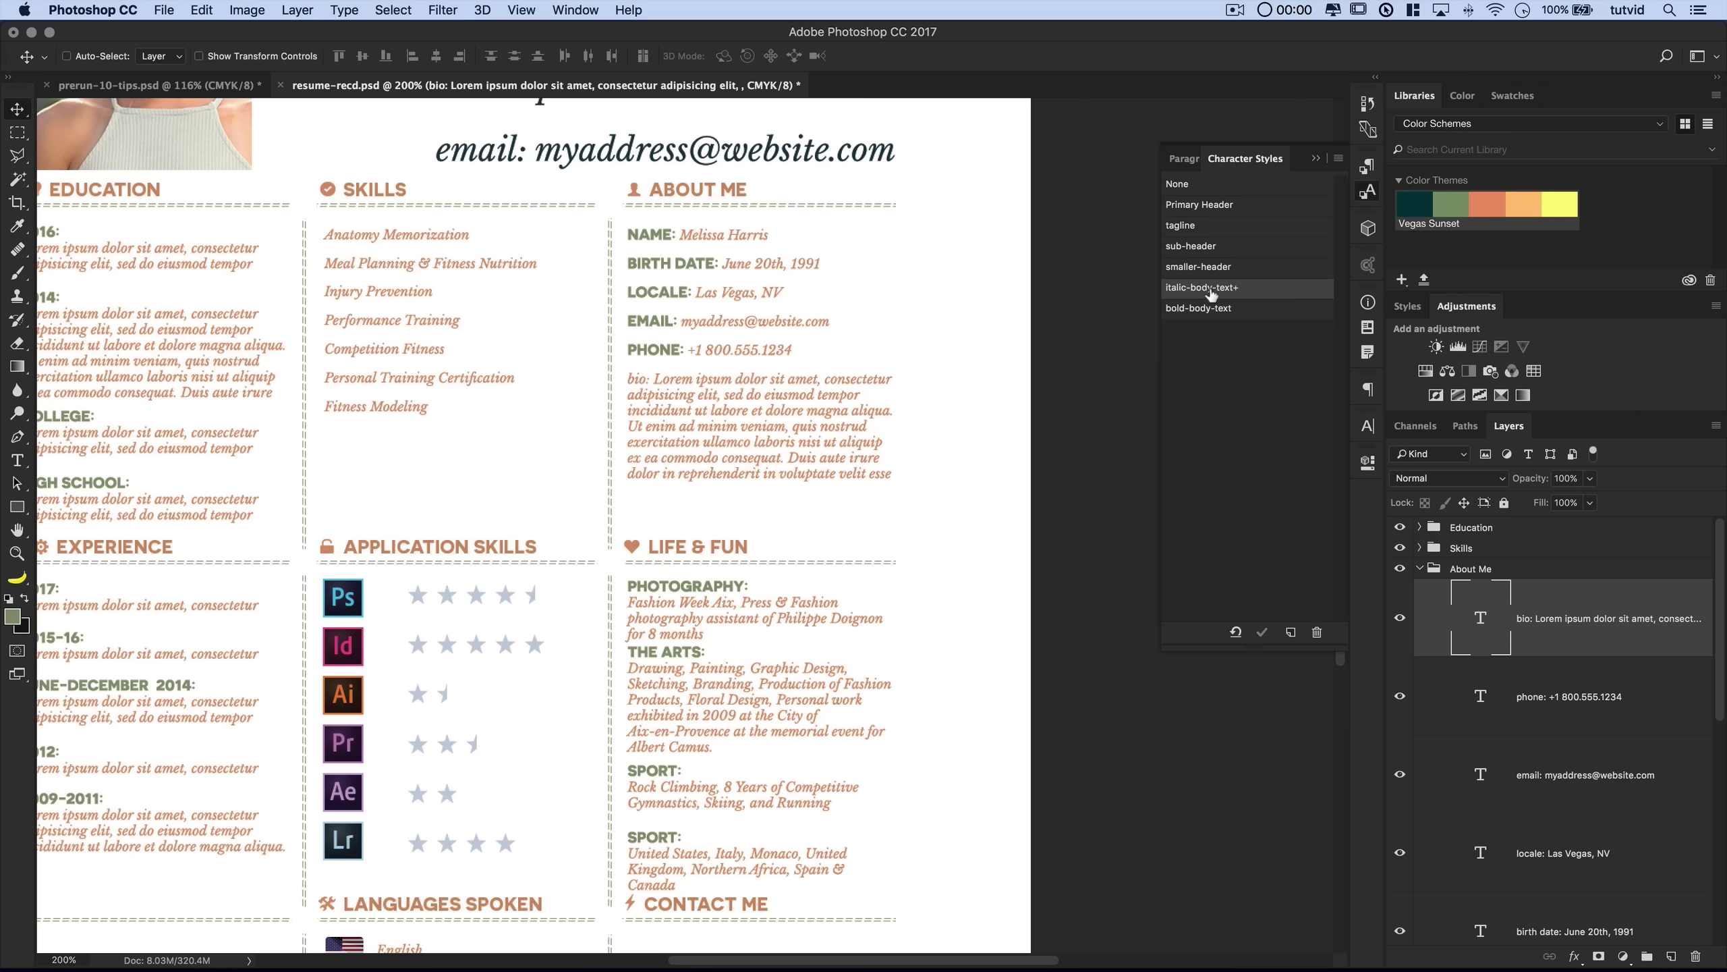
- Close the italic-body-text style's options unchanged and undo the last character style application on the bio text layer
double_click(1211, 291)
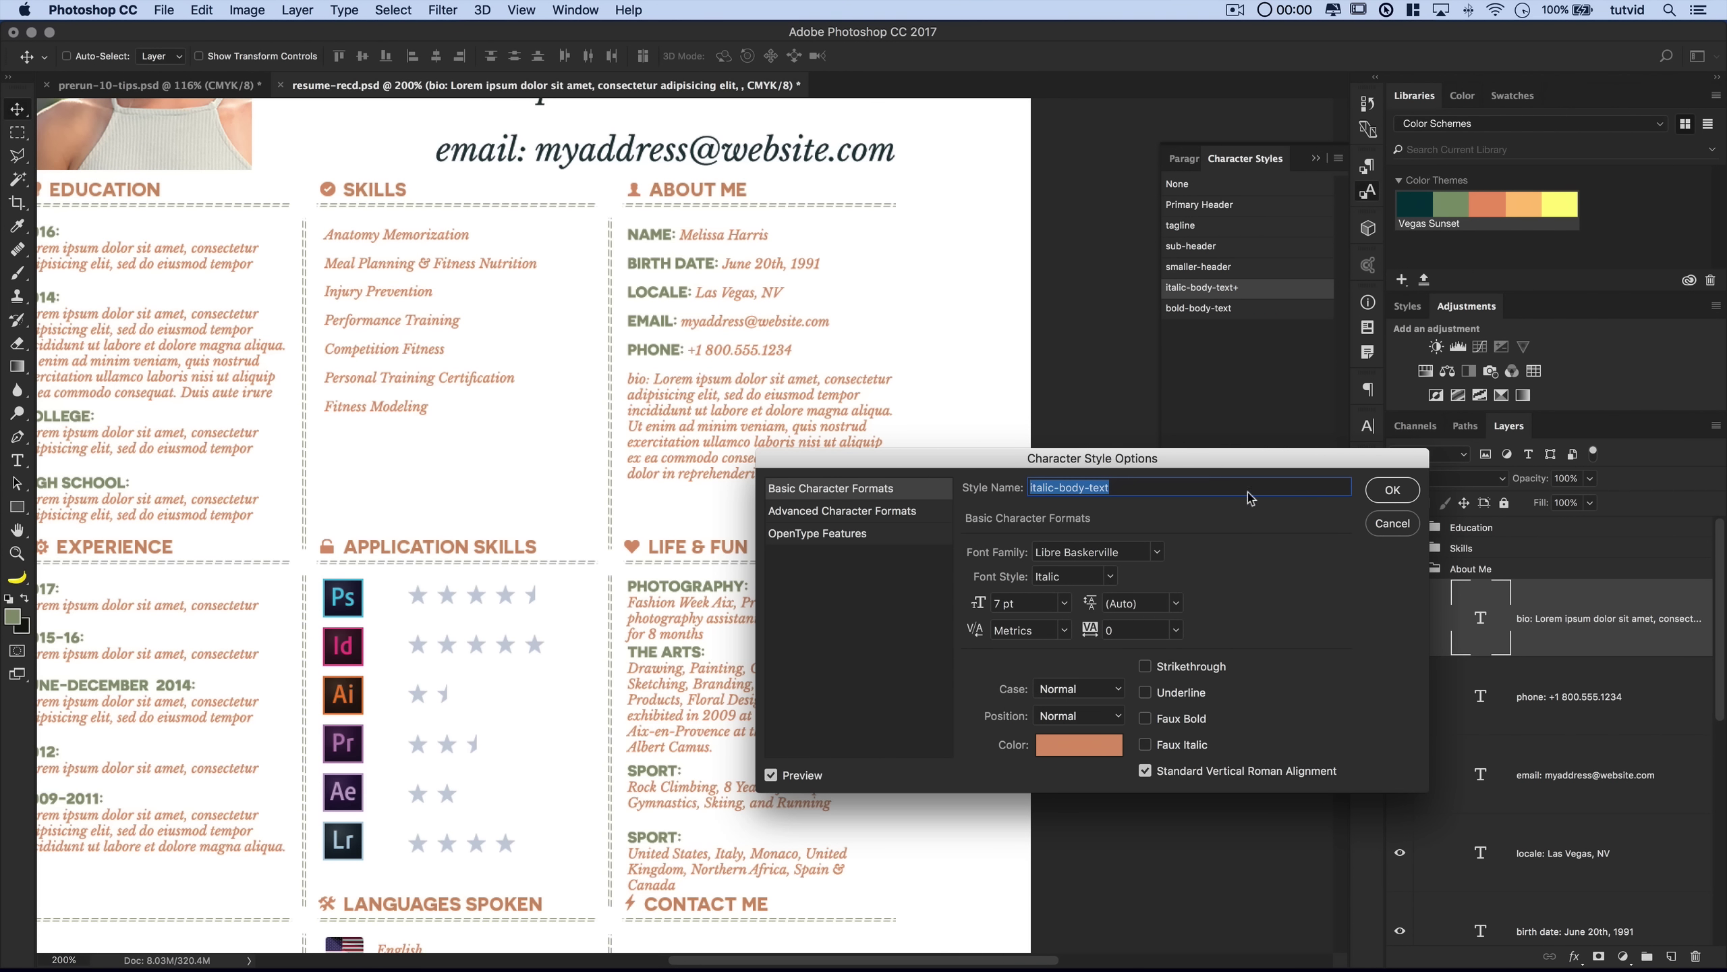
key("super+z")
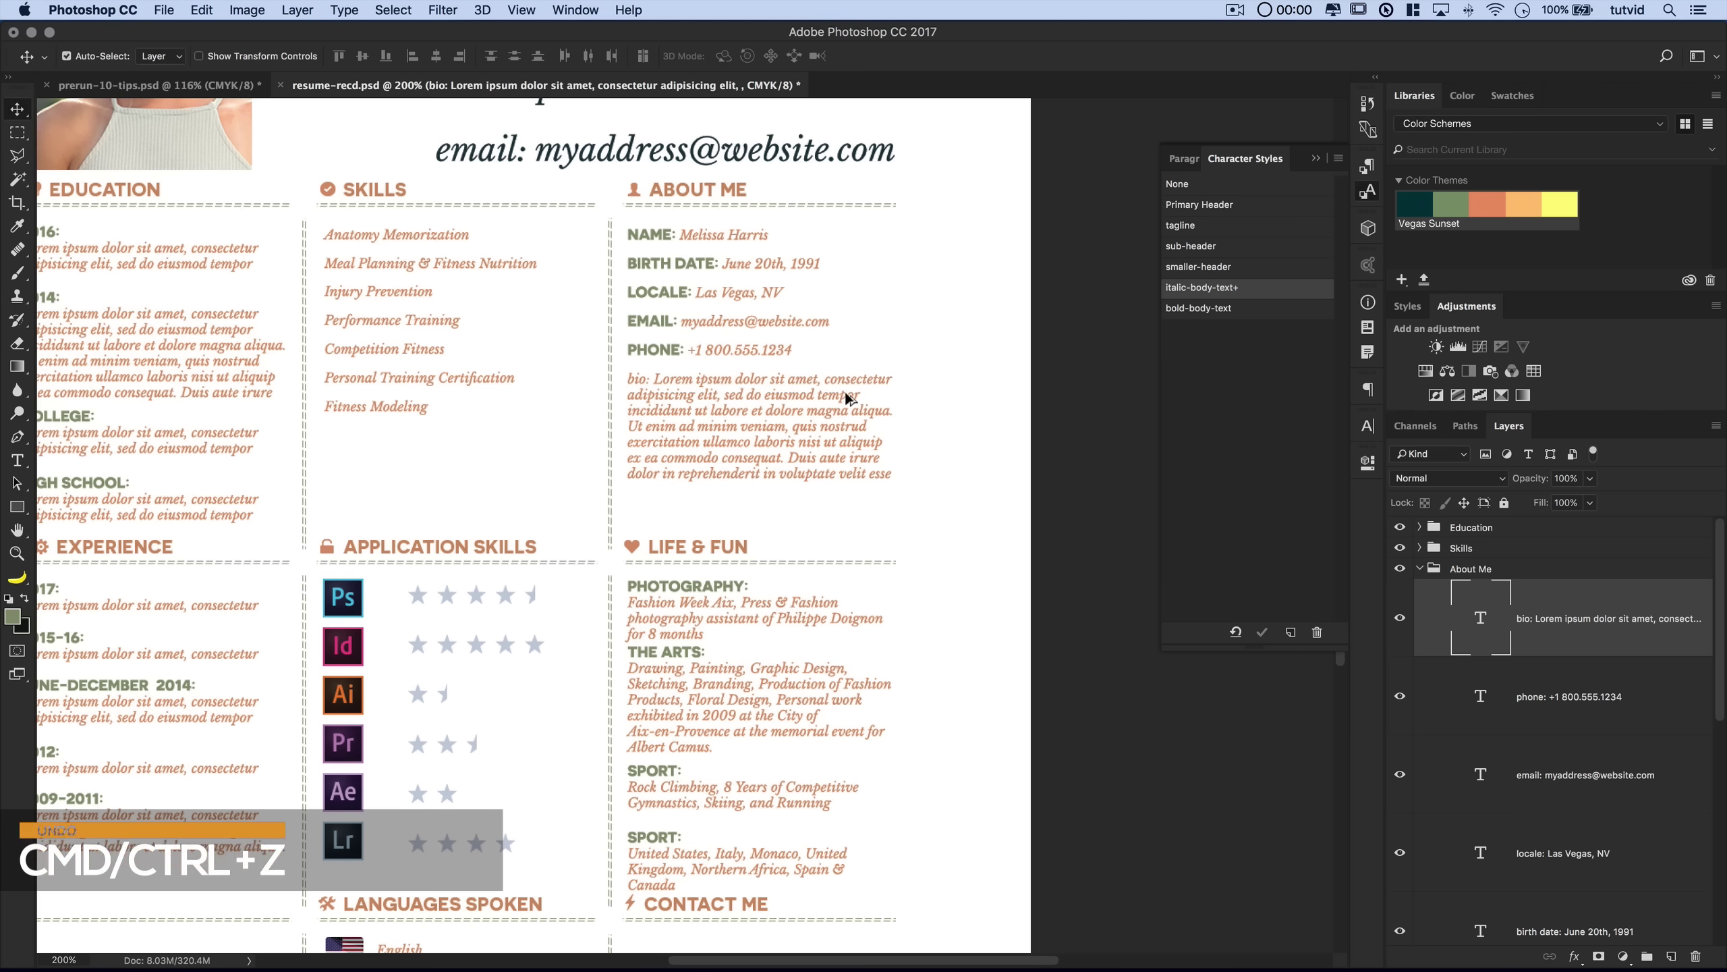
key("super+z")
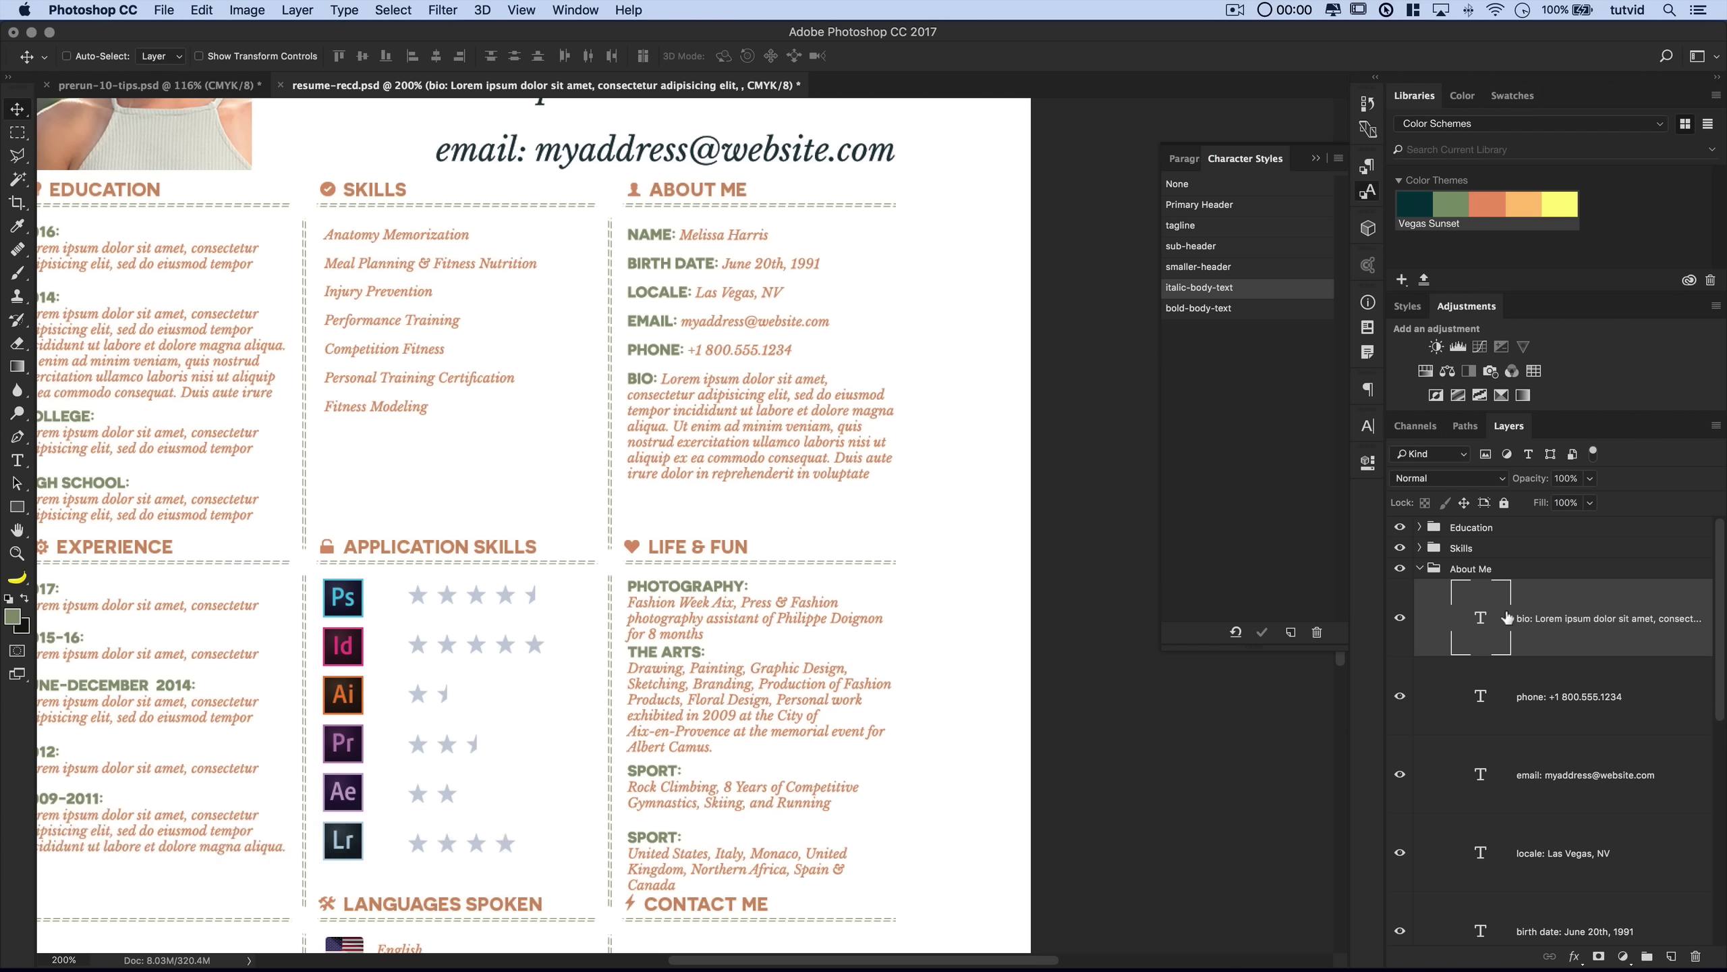
- With the About Me group selected, preview the text color #6875d8 in the italic-body-text character style's options, and cancel the change
left_click(1471, 568)
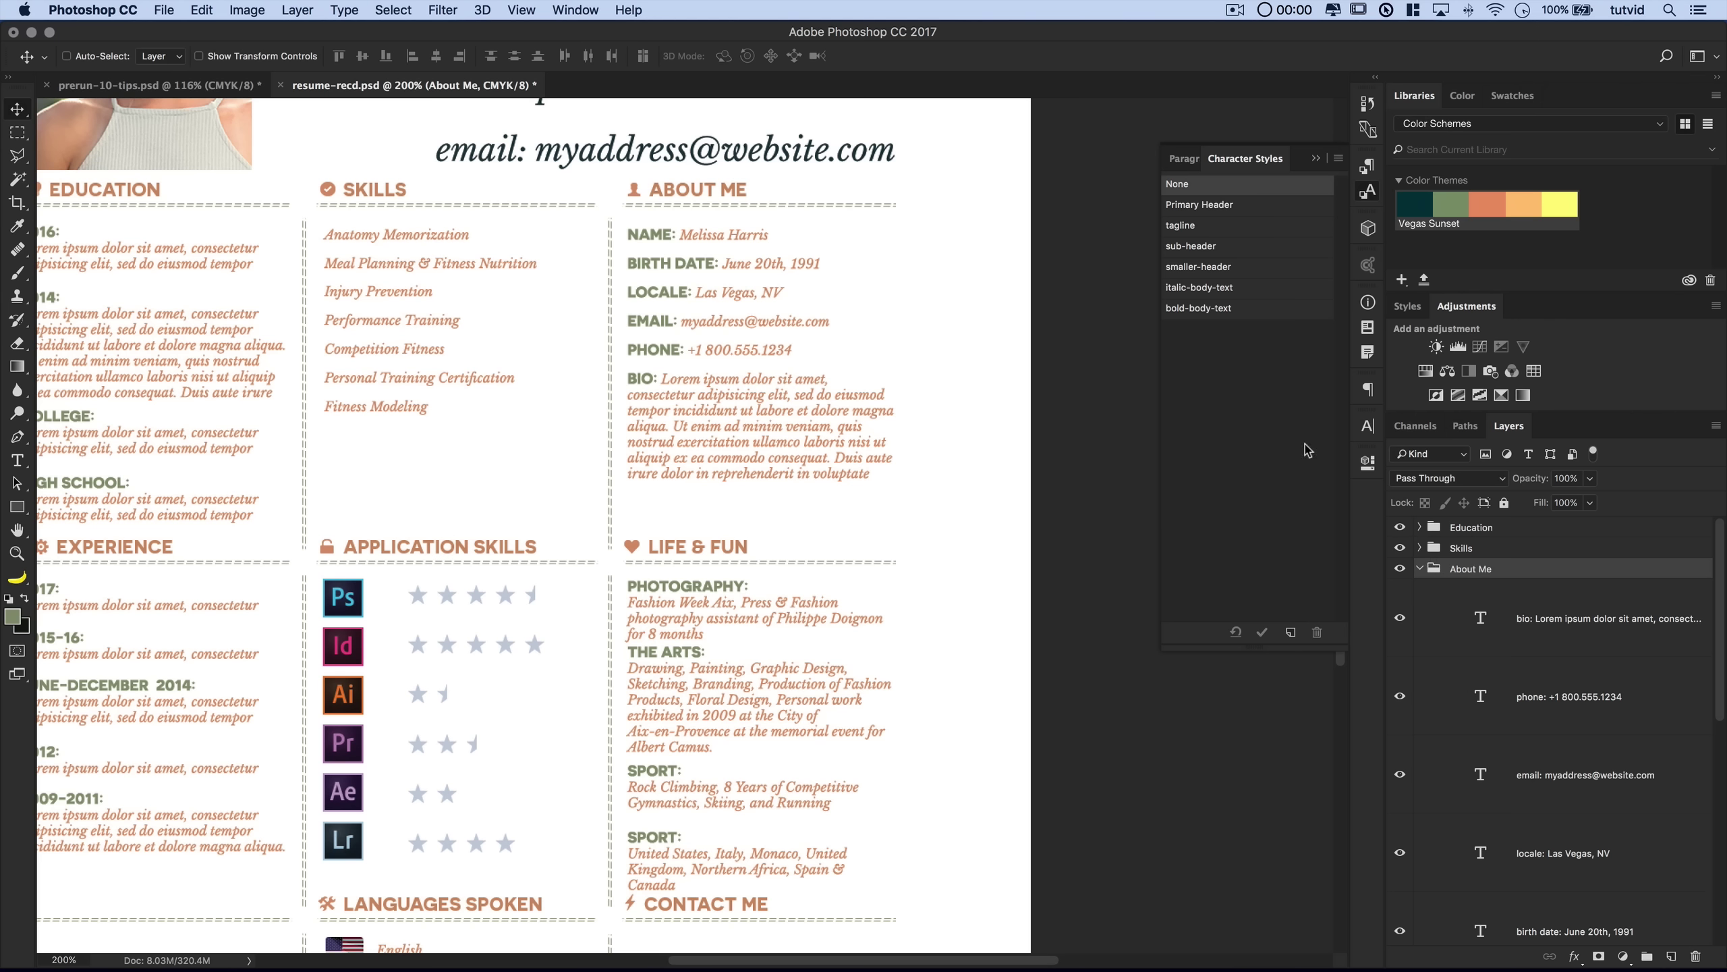
left_click(1204, 288)
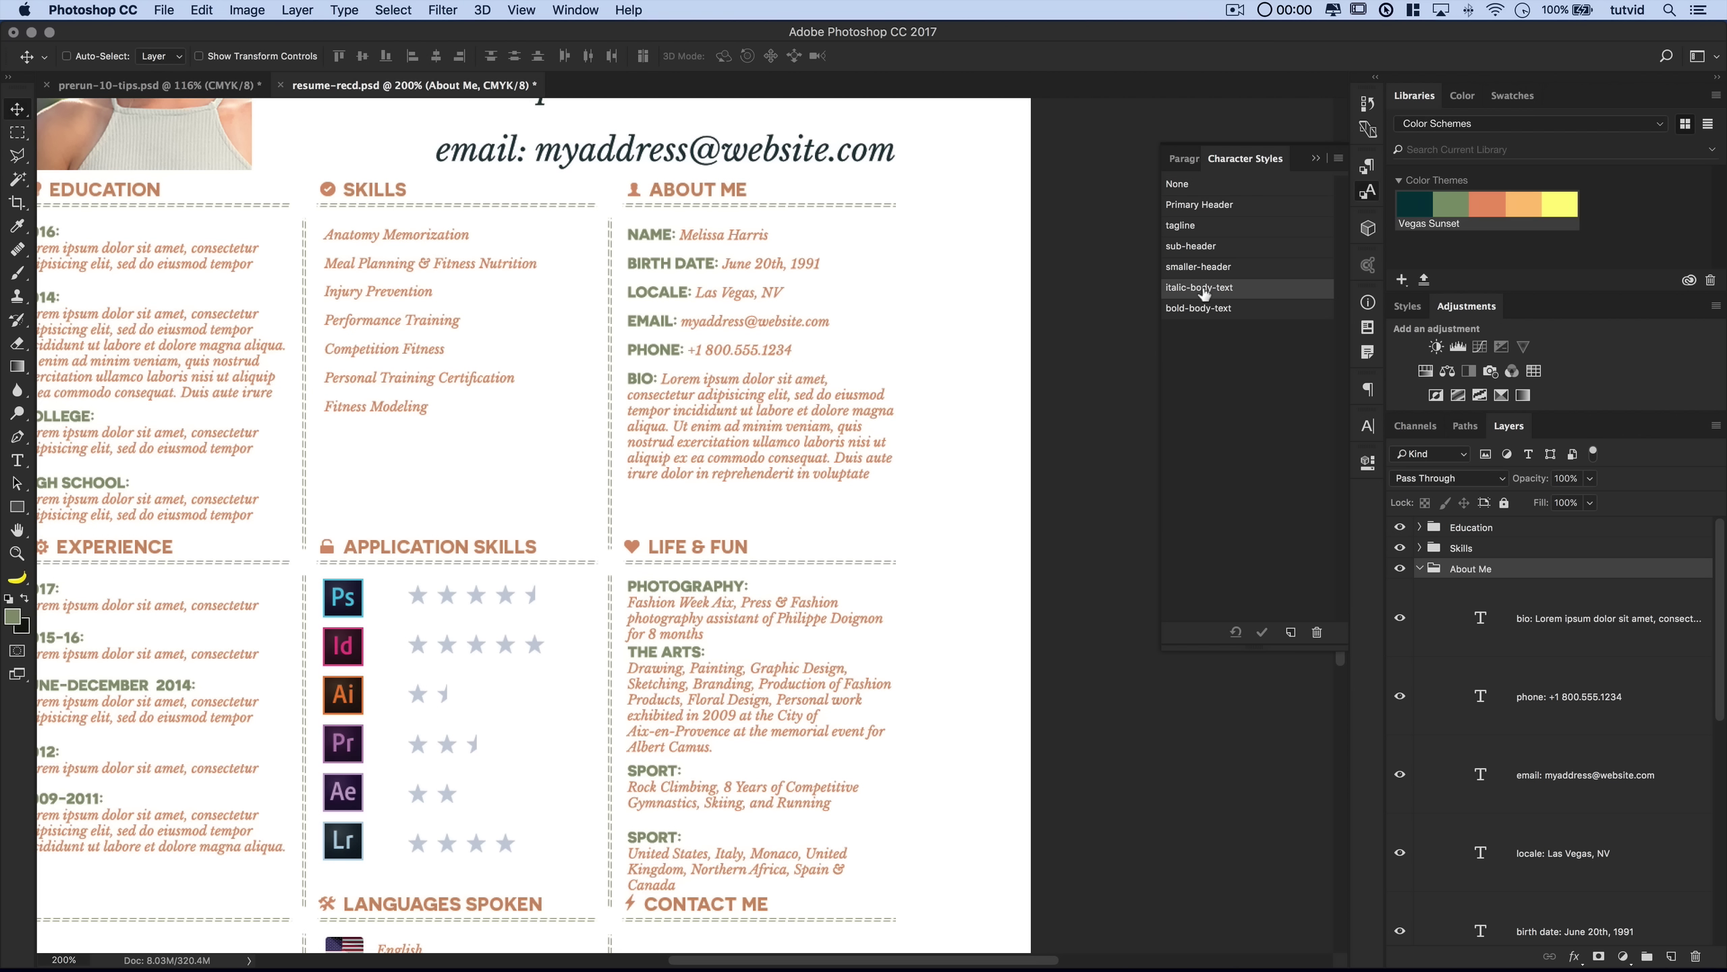
double_click(1204, 288)
left_click_drag(1102, 467, 1048, 459)
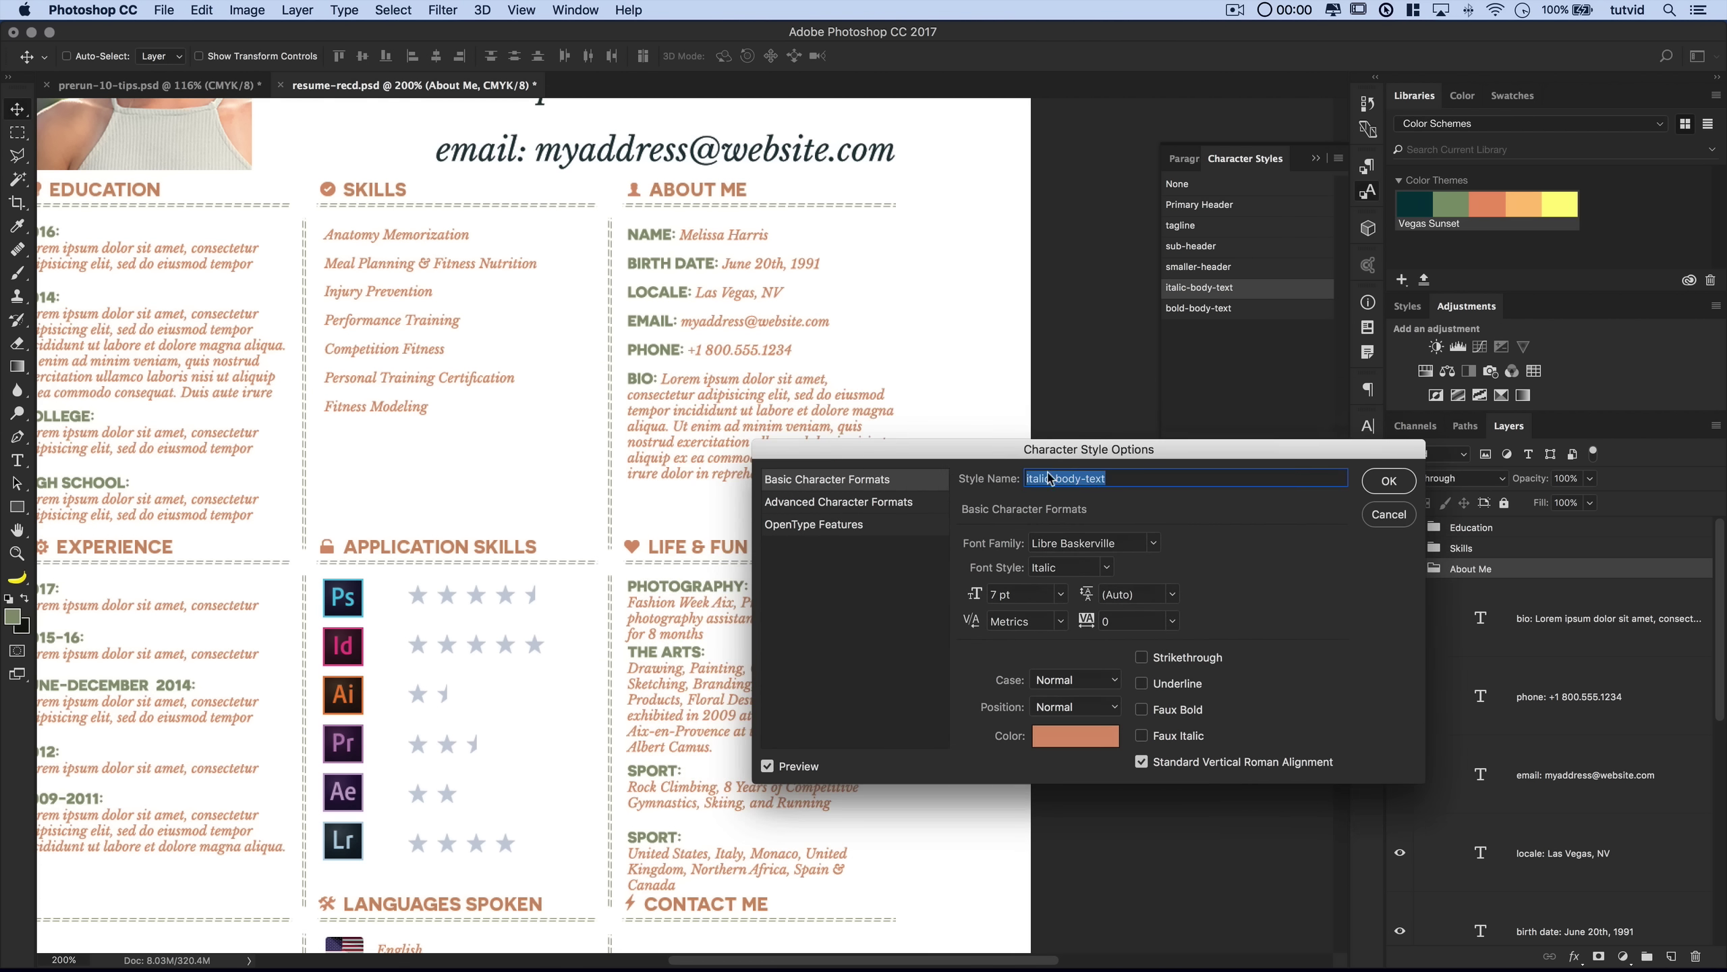
left_click(1071, 738)
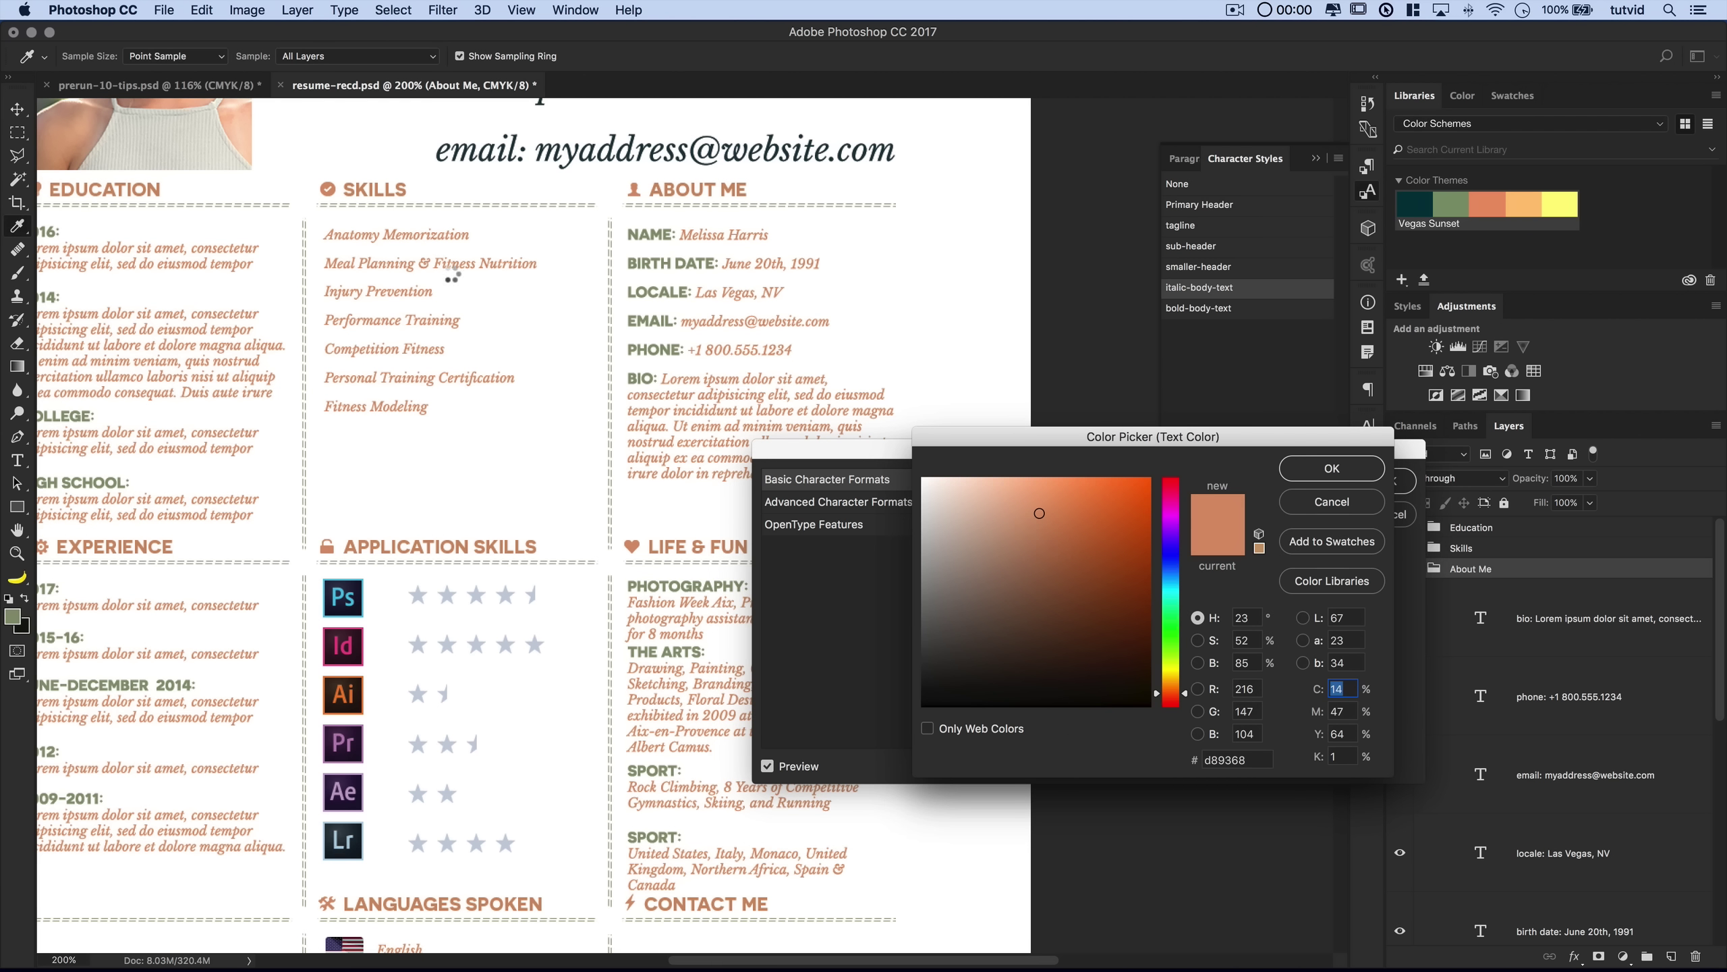
left_click(690, 616)
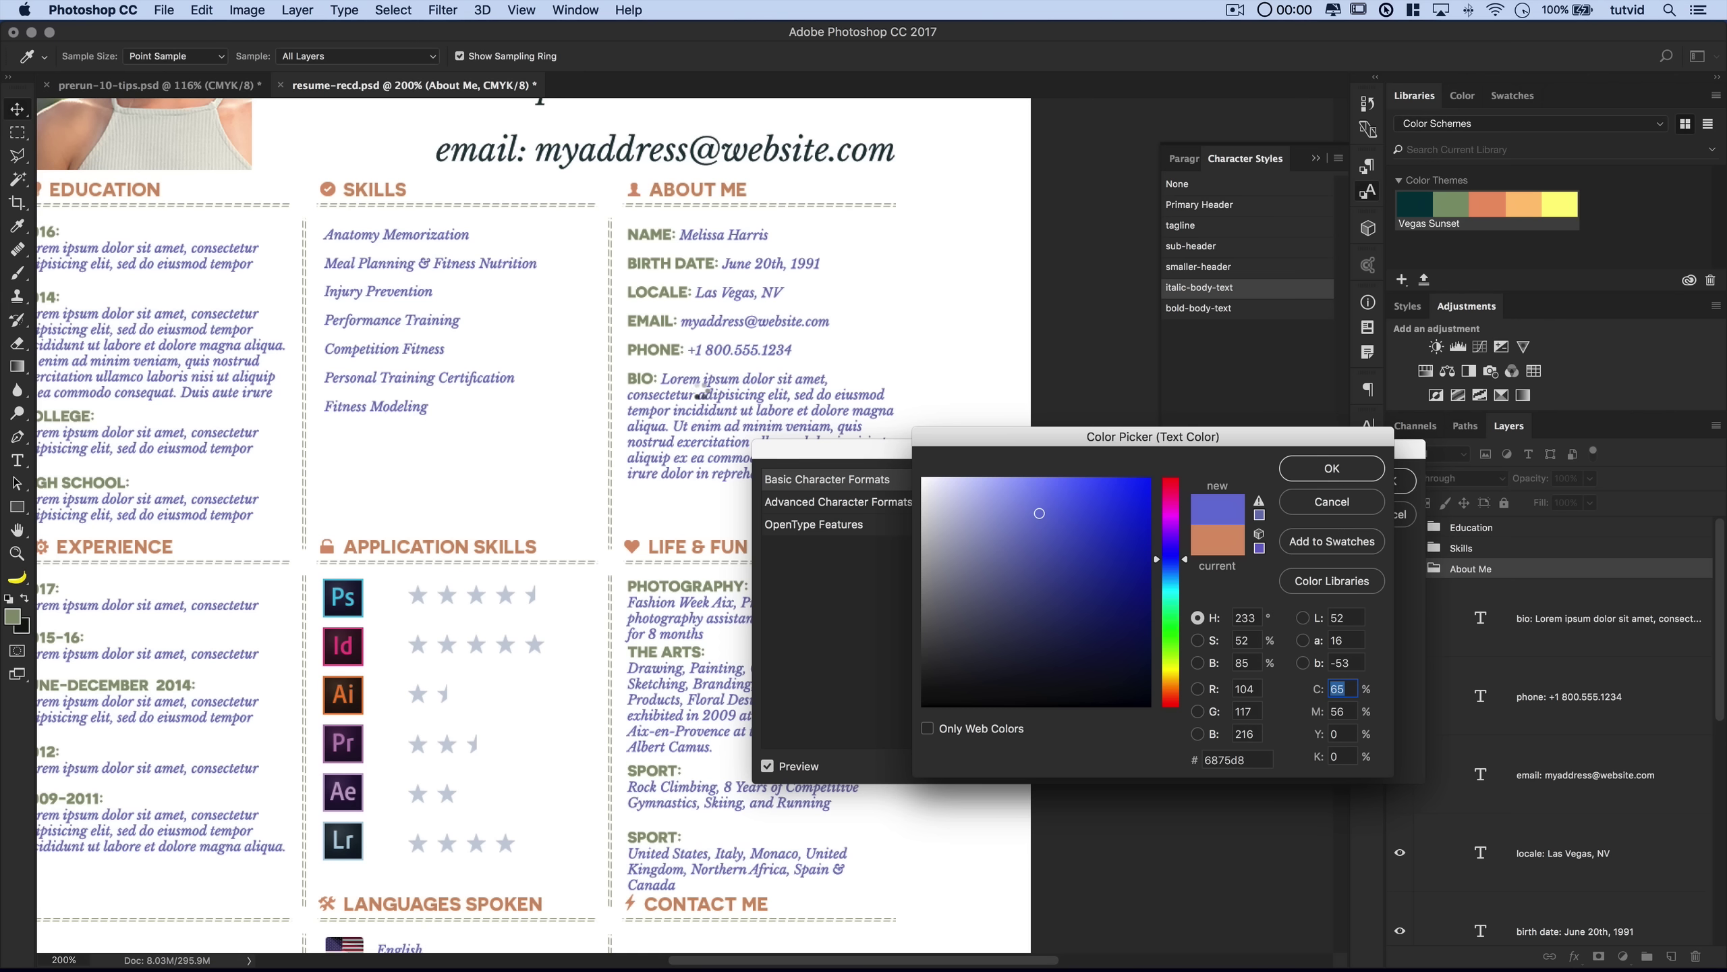
key("Escape")
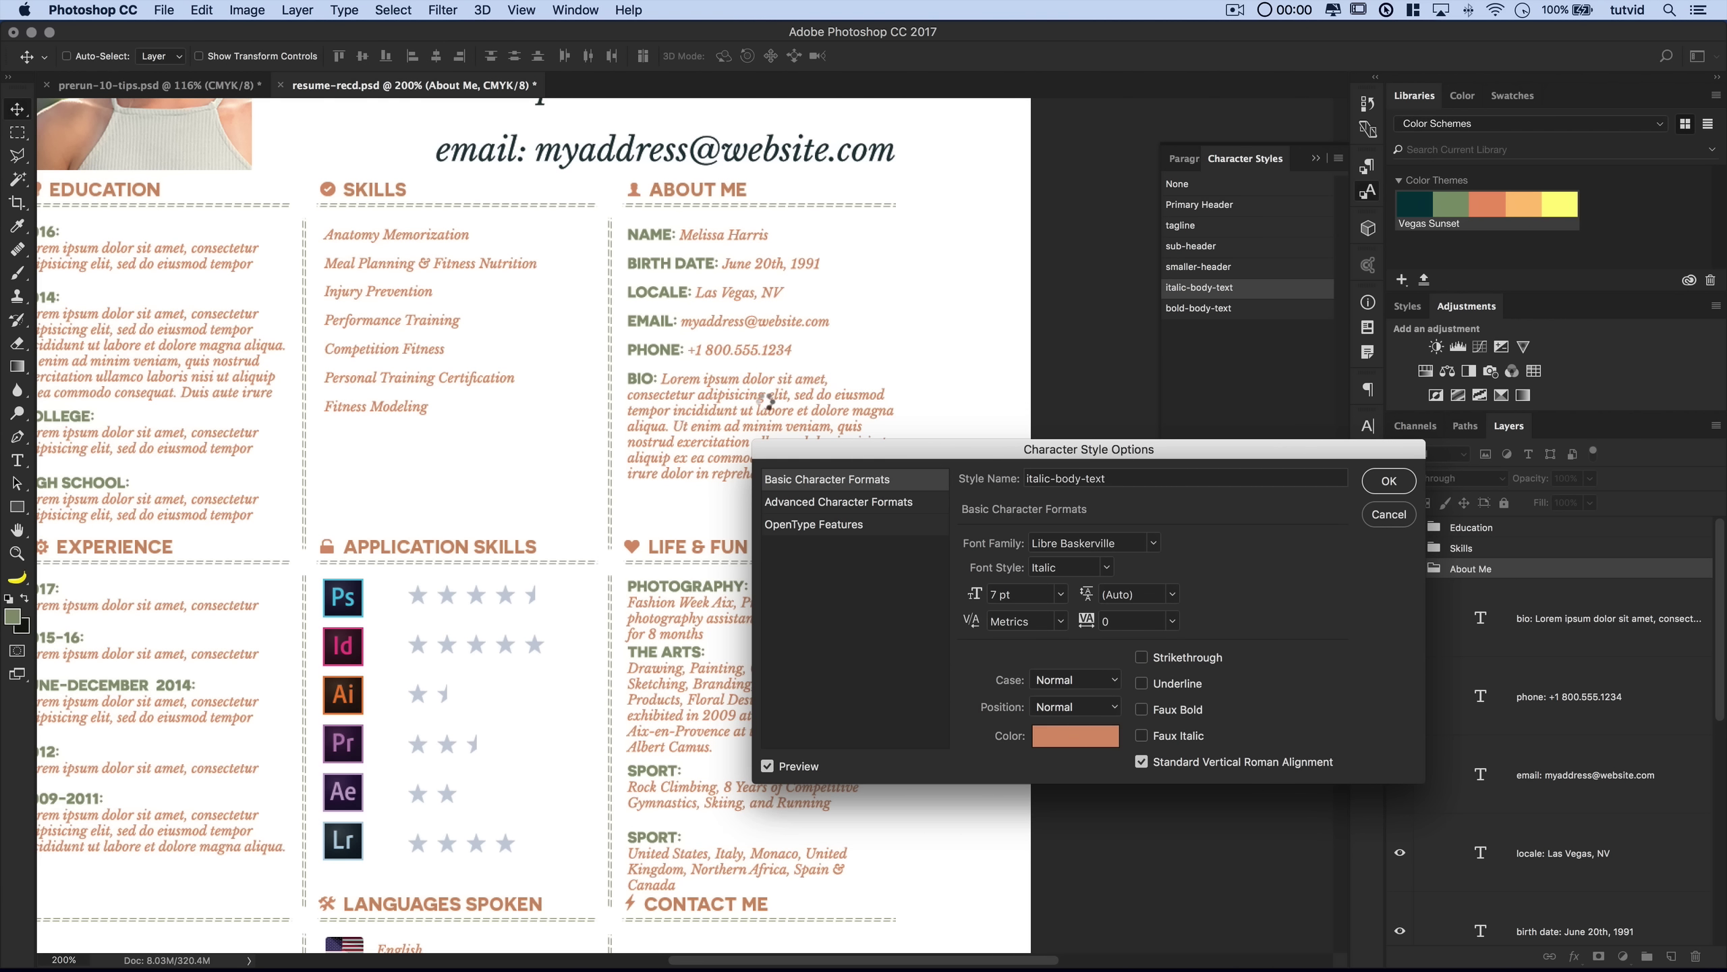
key("Escape")
- Collapse the character styles list, switch to the prerun-10-tips.psd document and hide its guides
key("super+0")
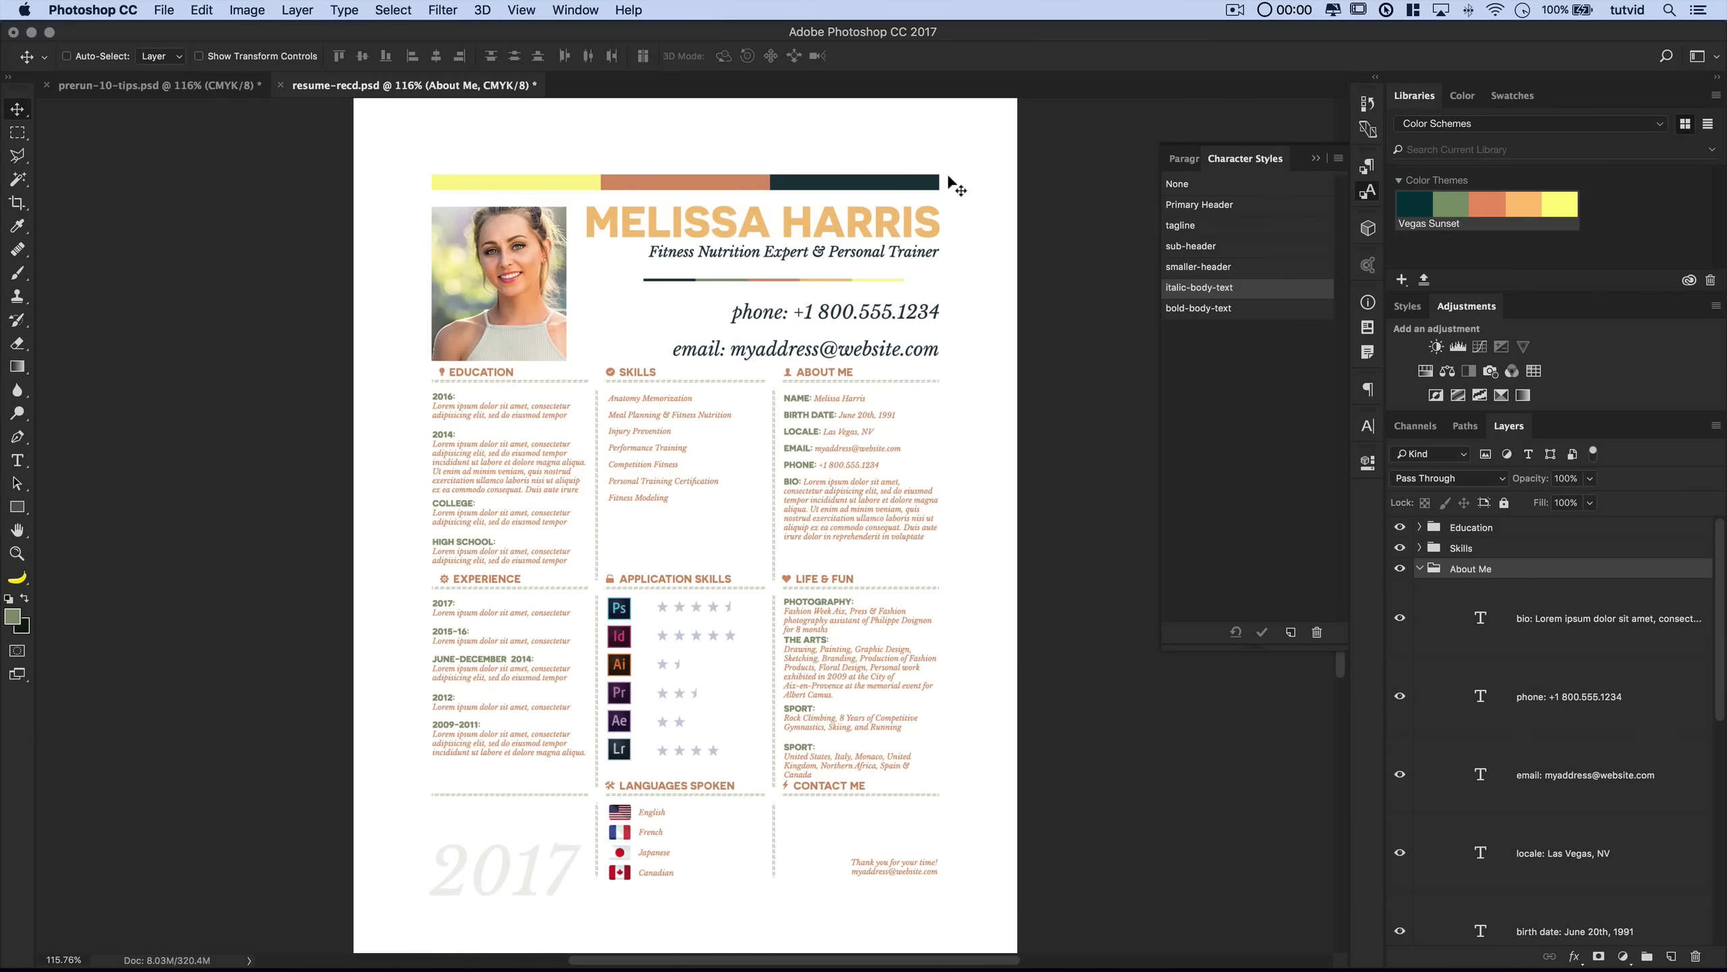
left_click(1369, 193)
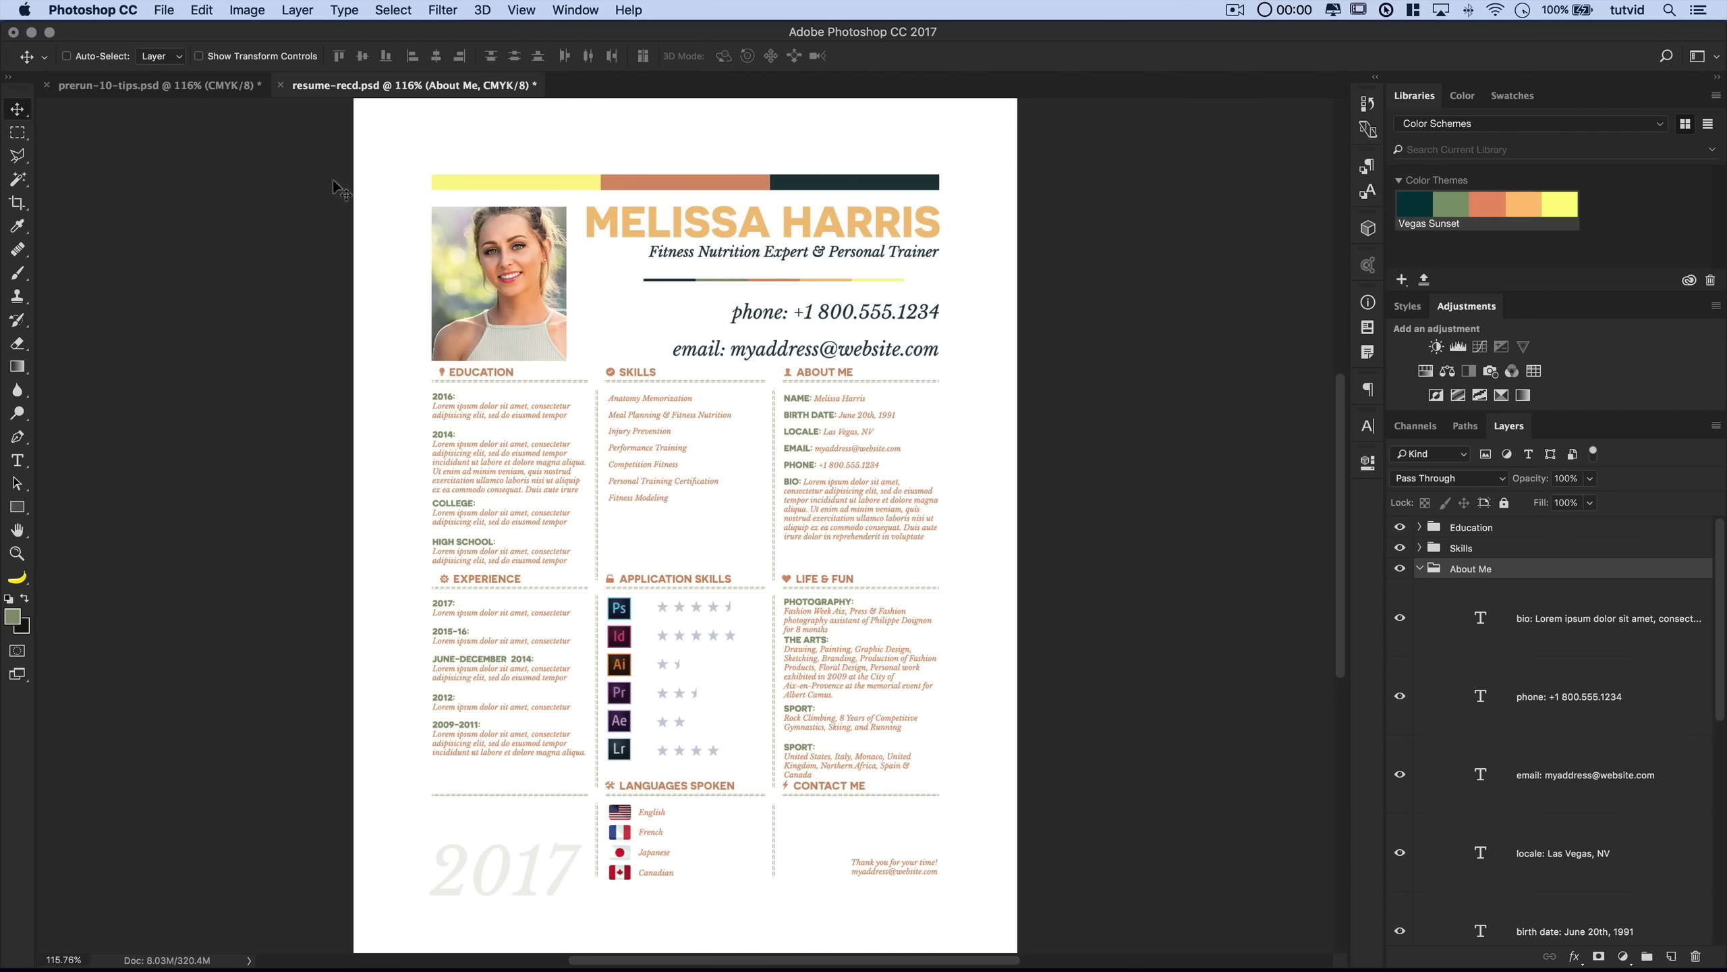
left_click(227, 86)
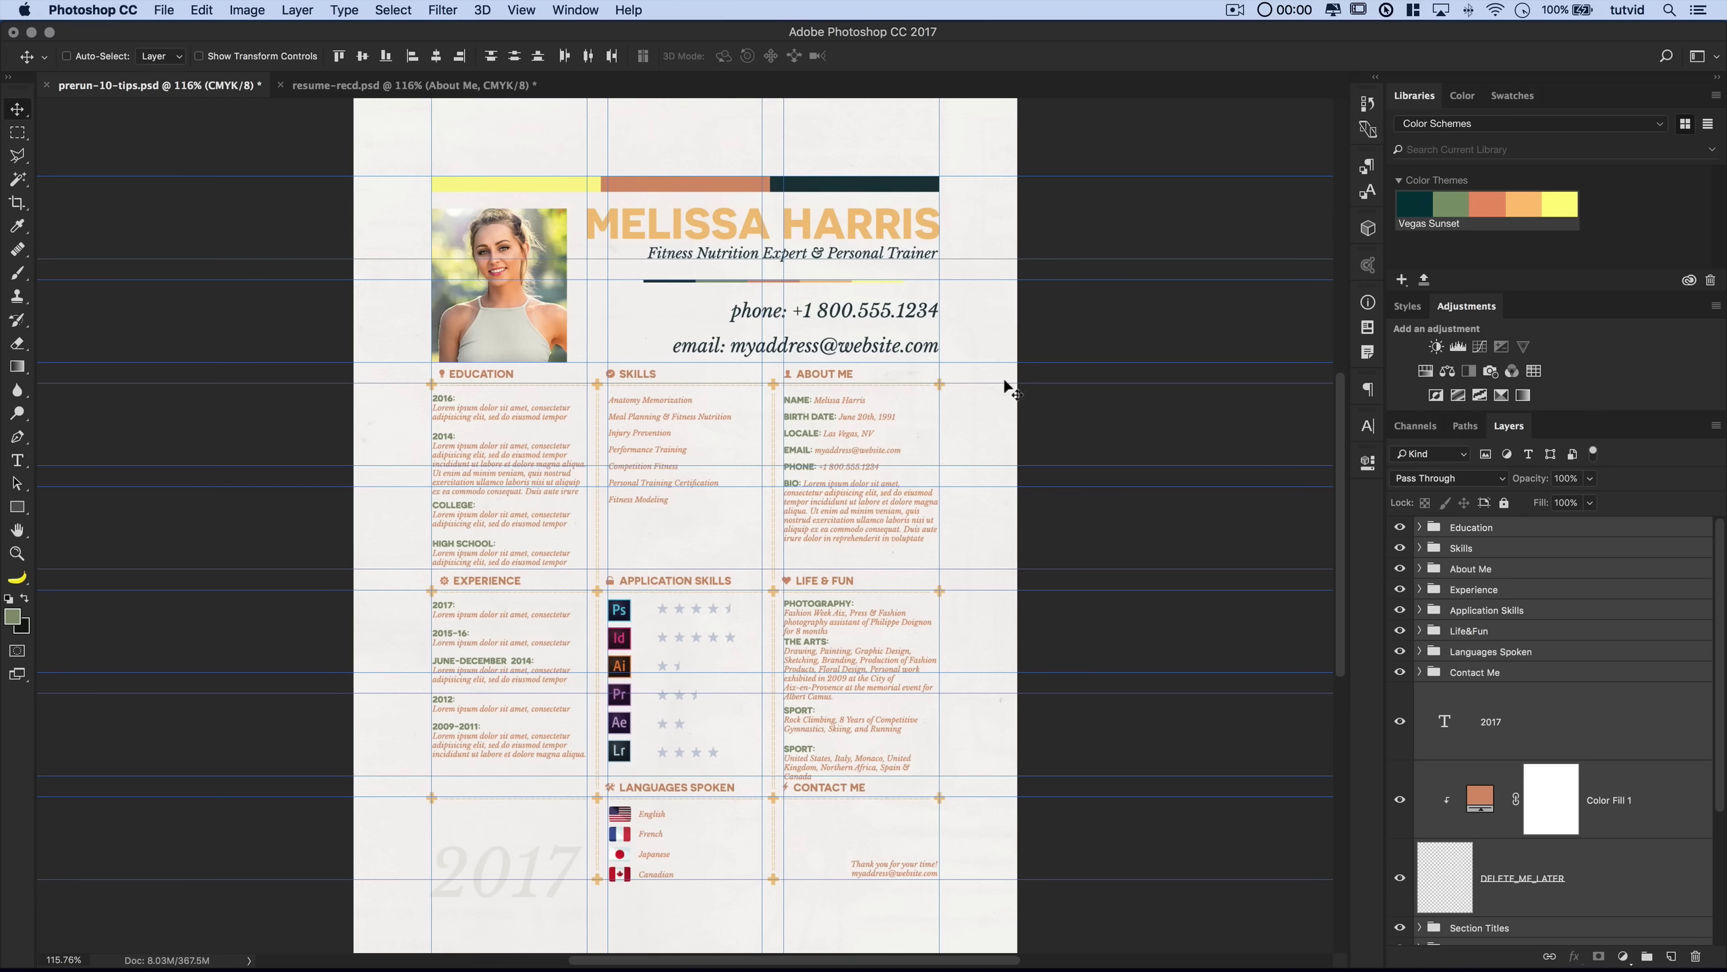
key("super+semicolon")
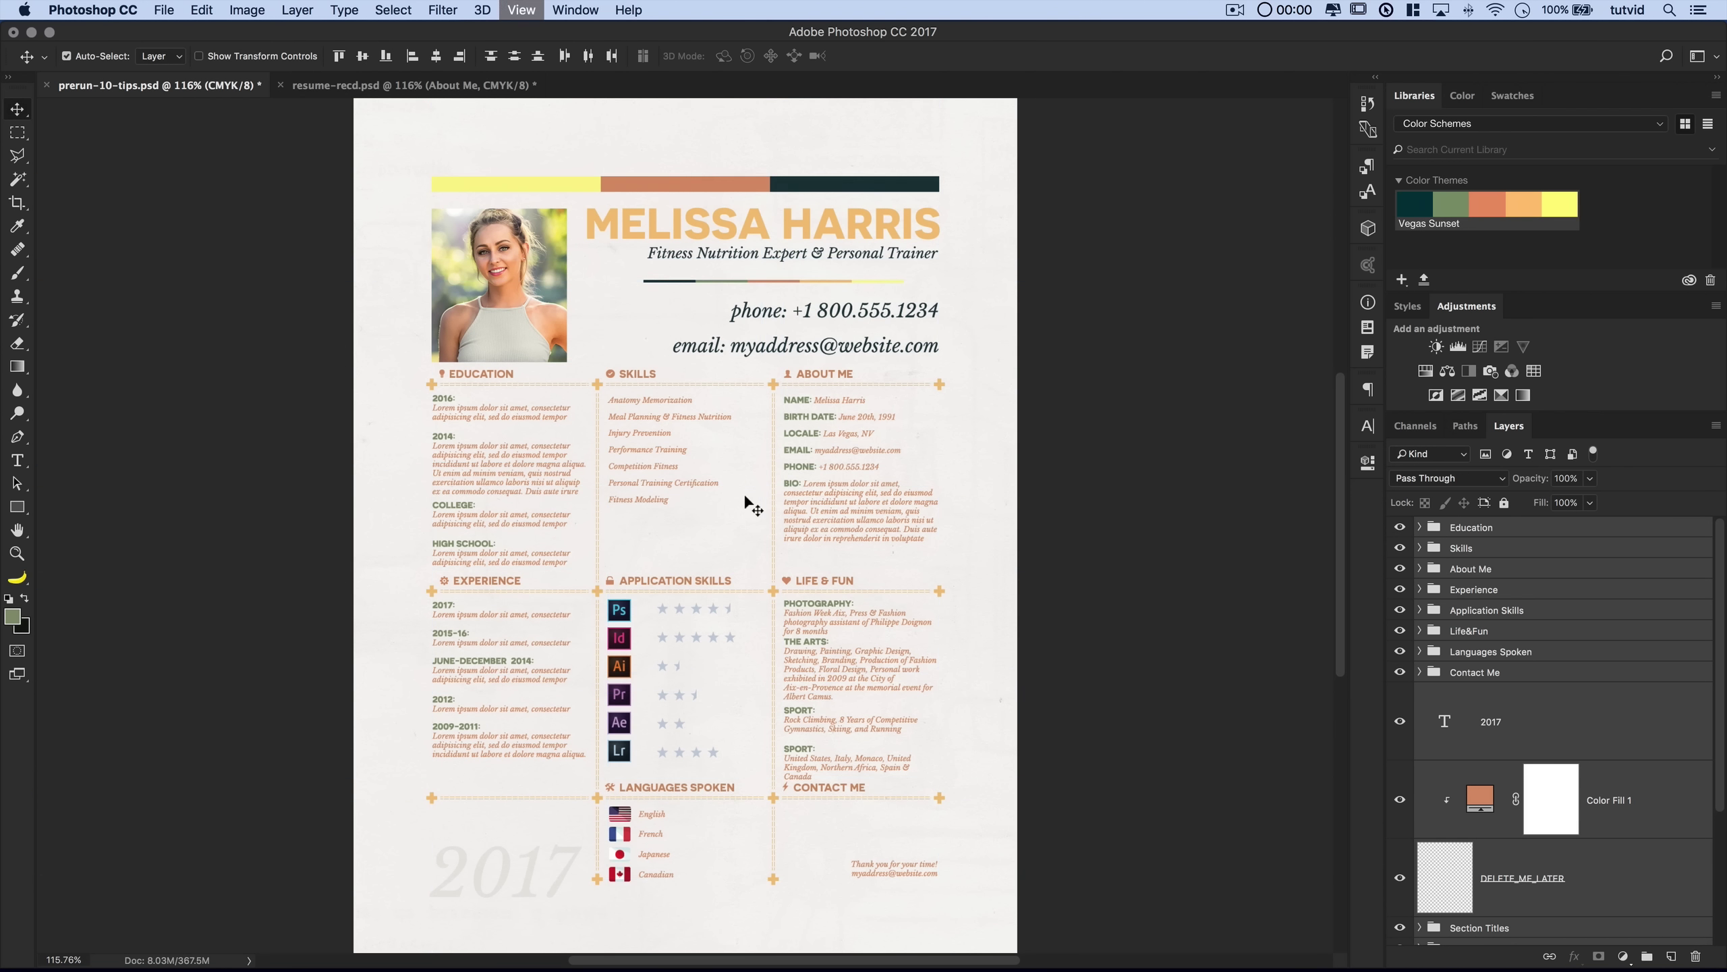